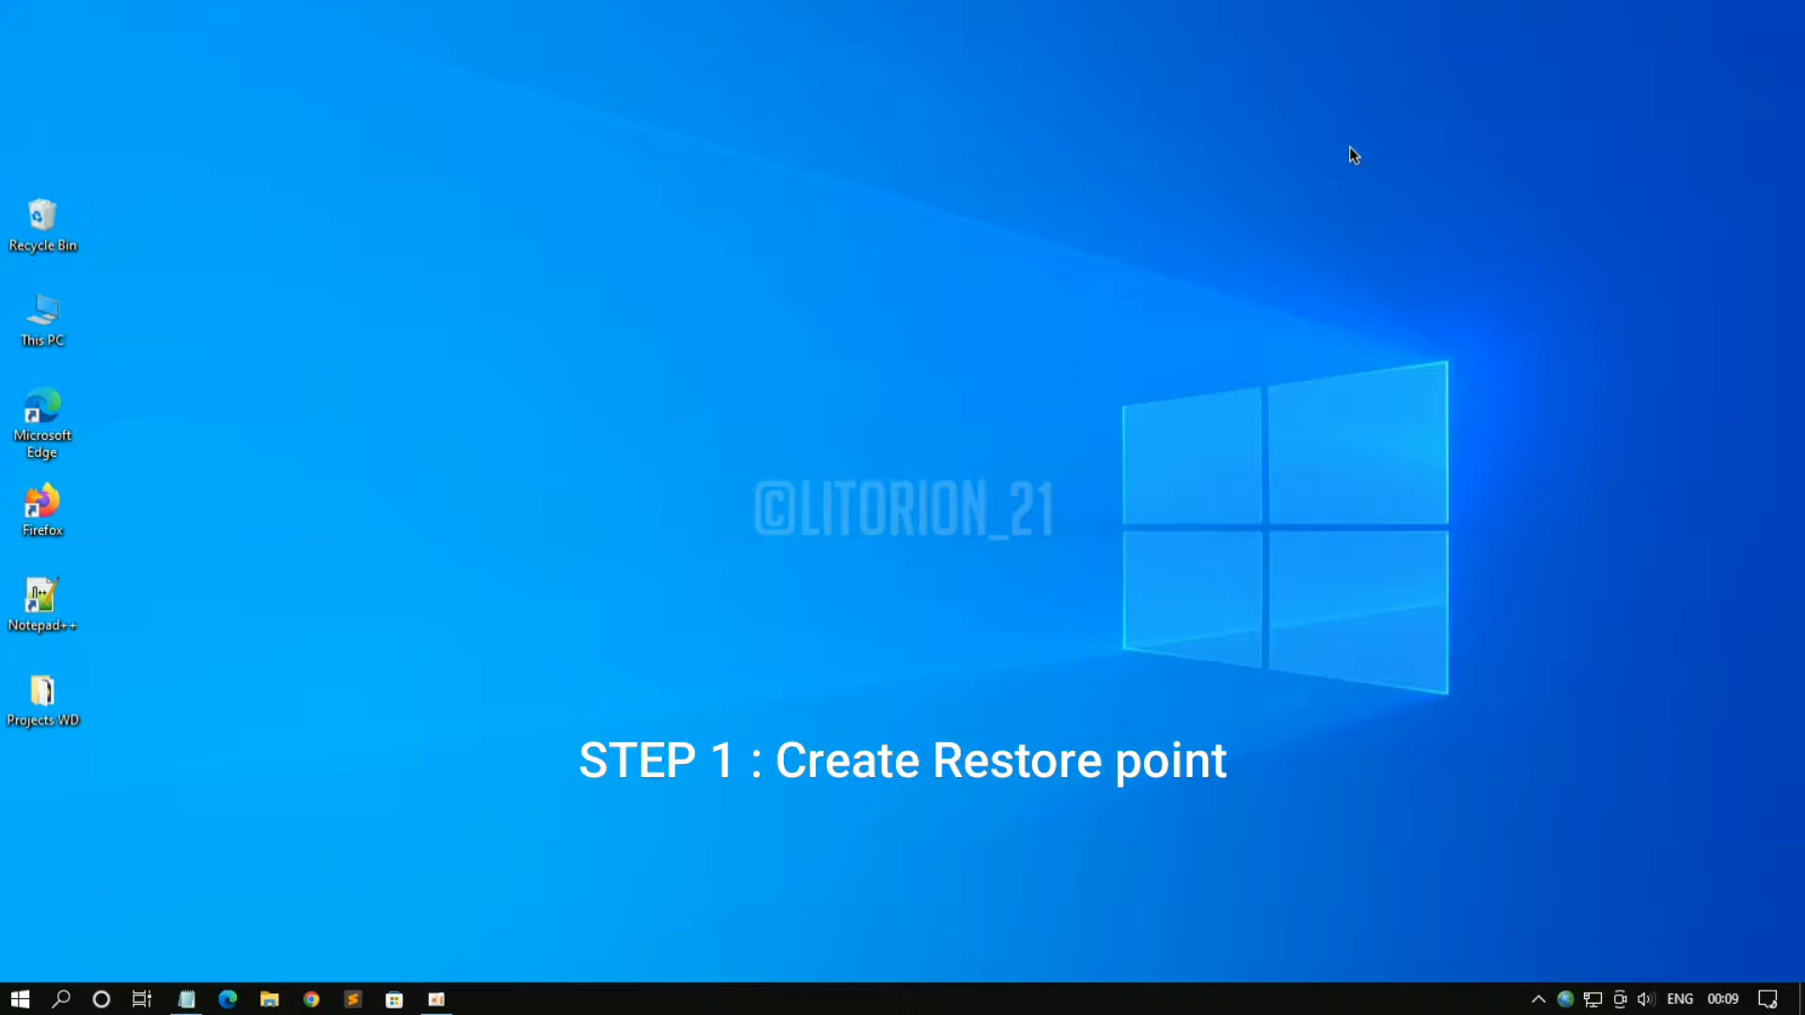
Search Windows for "create re" and open the Create a restore point settings
click(20, 998)
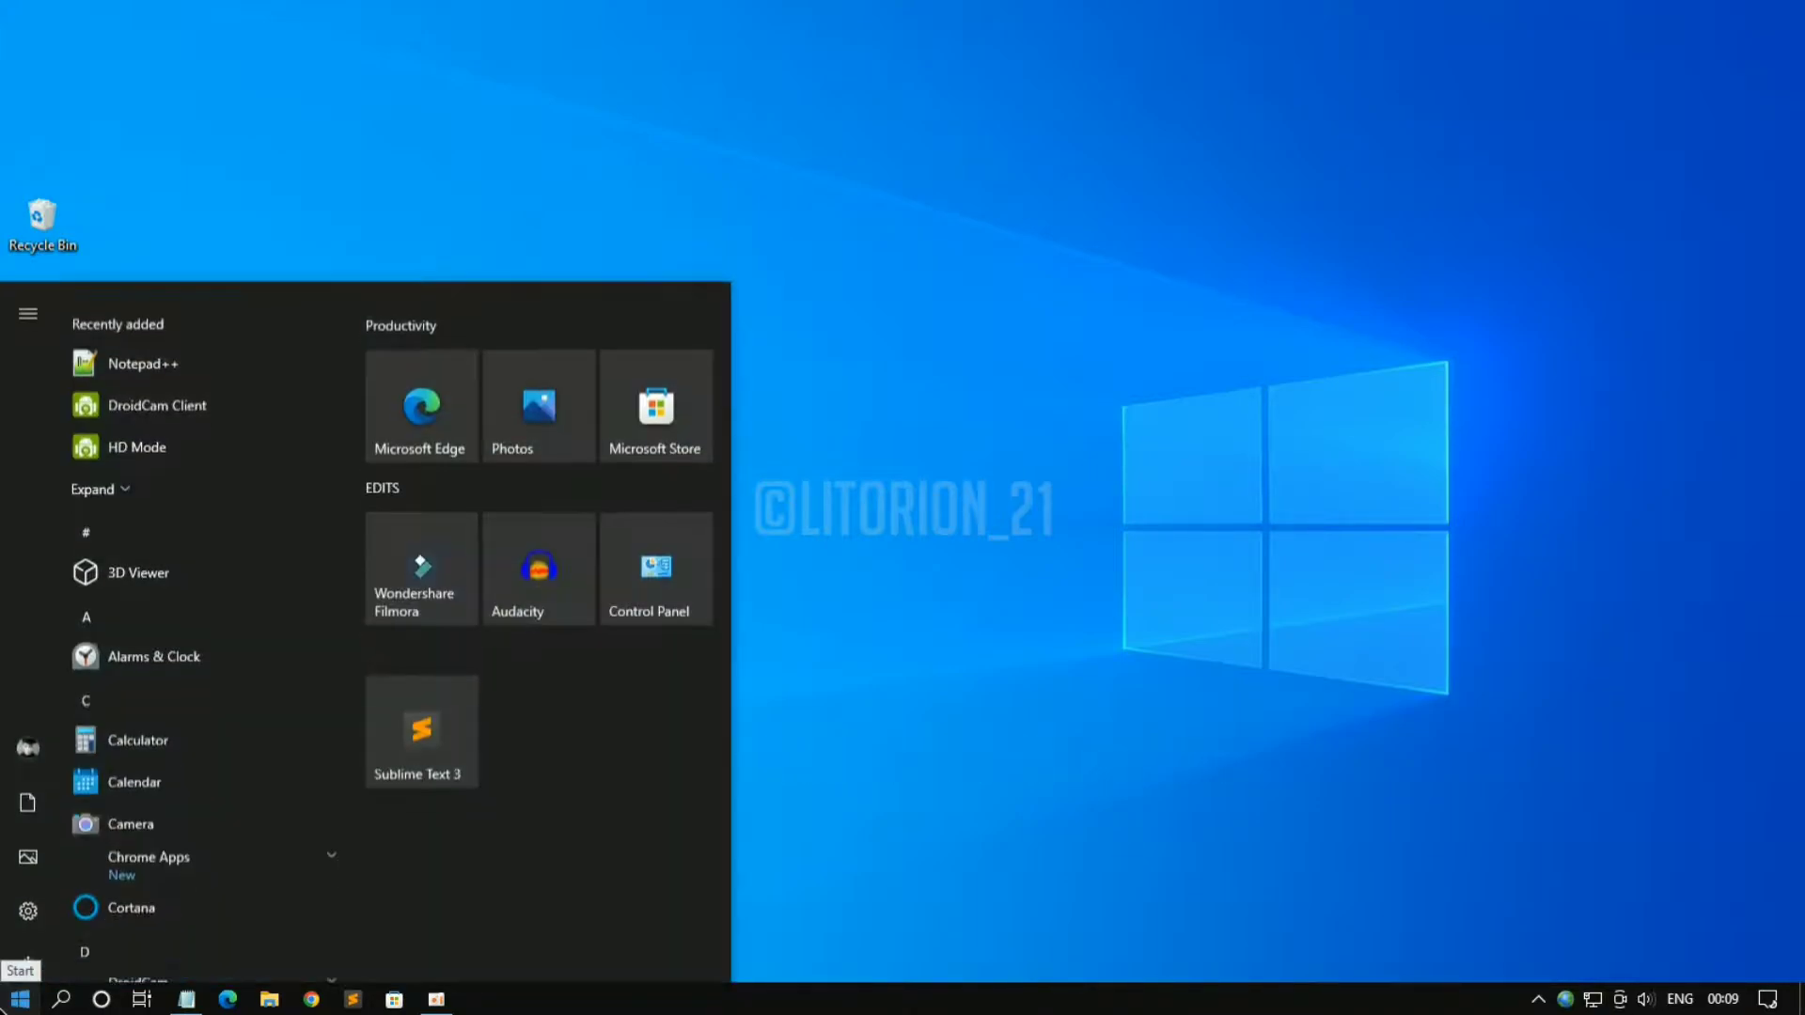
click(56, 999)
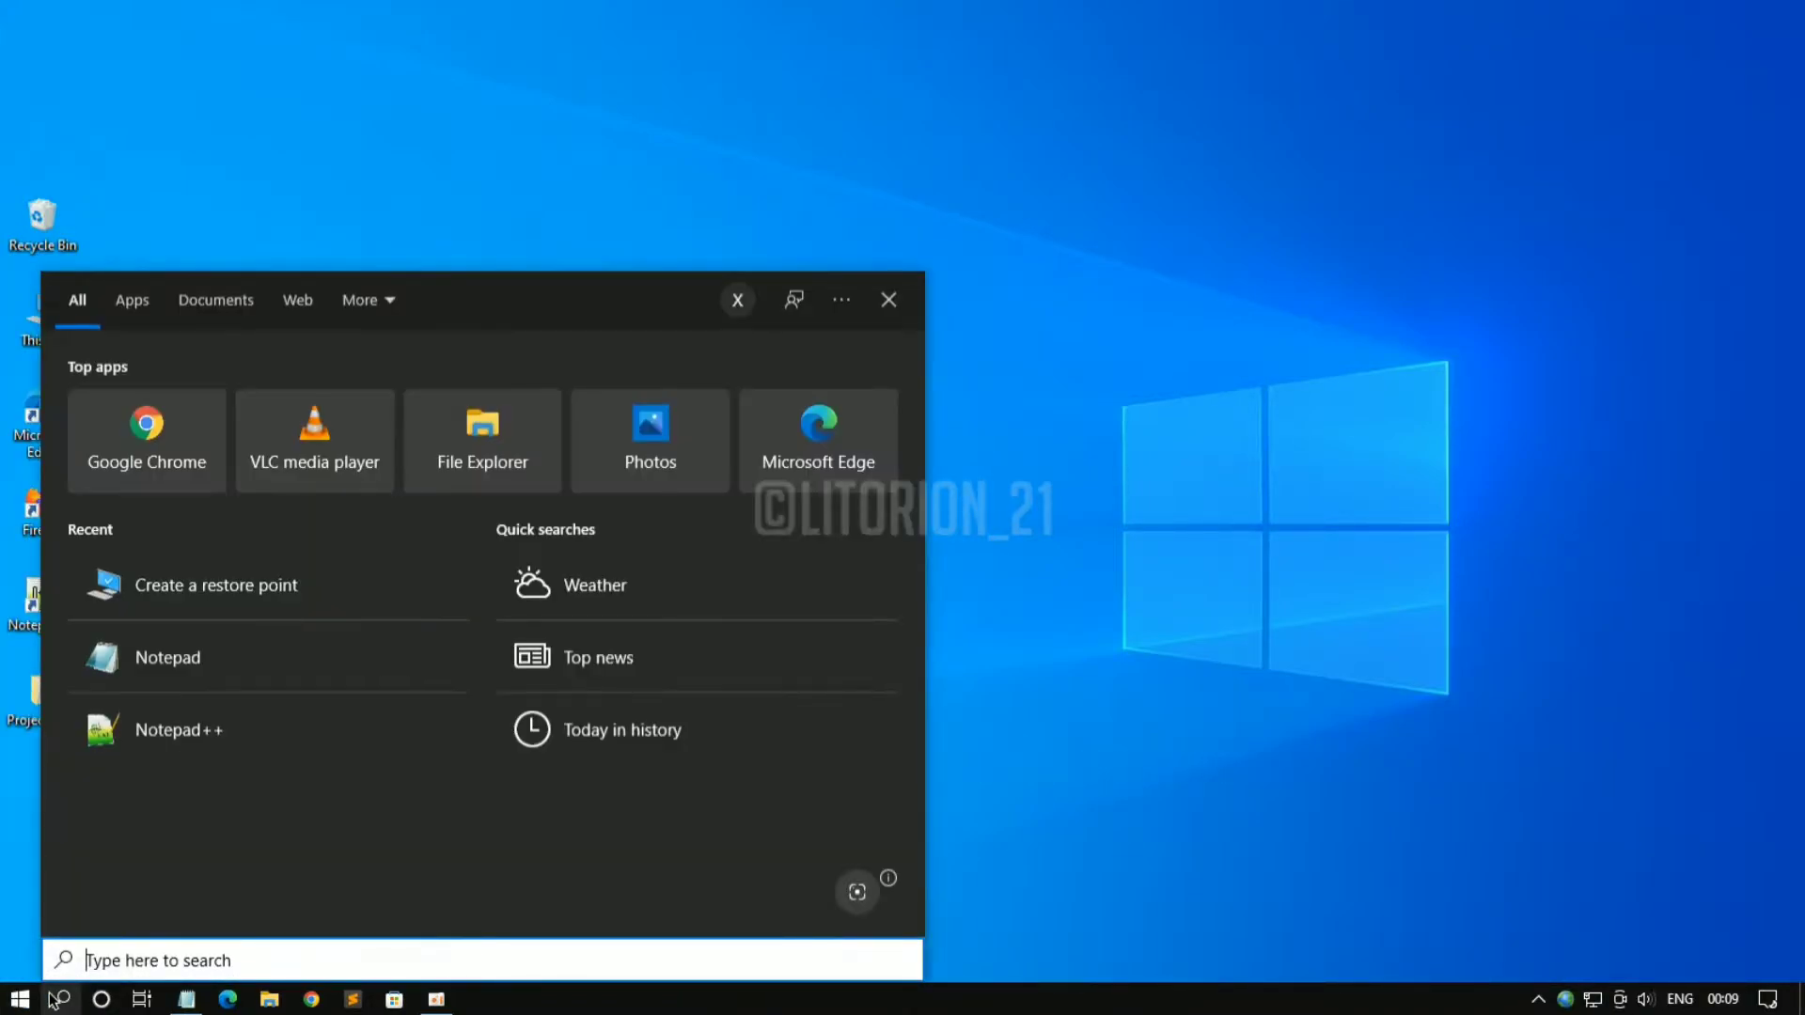
text(create re)
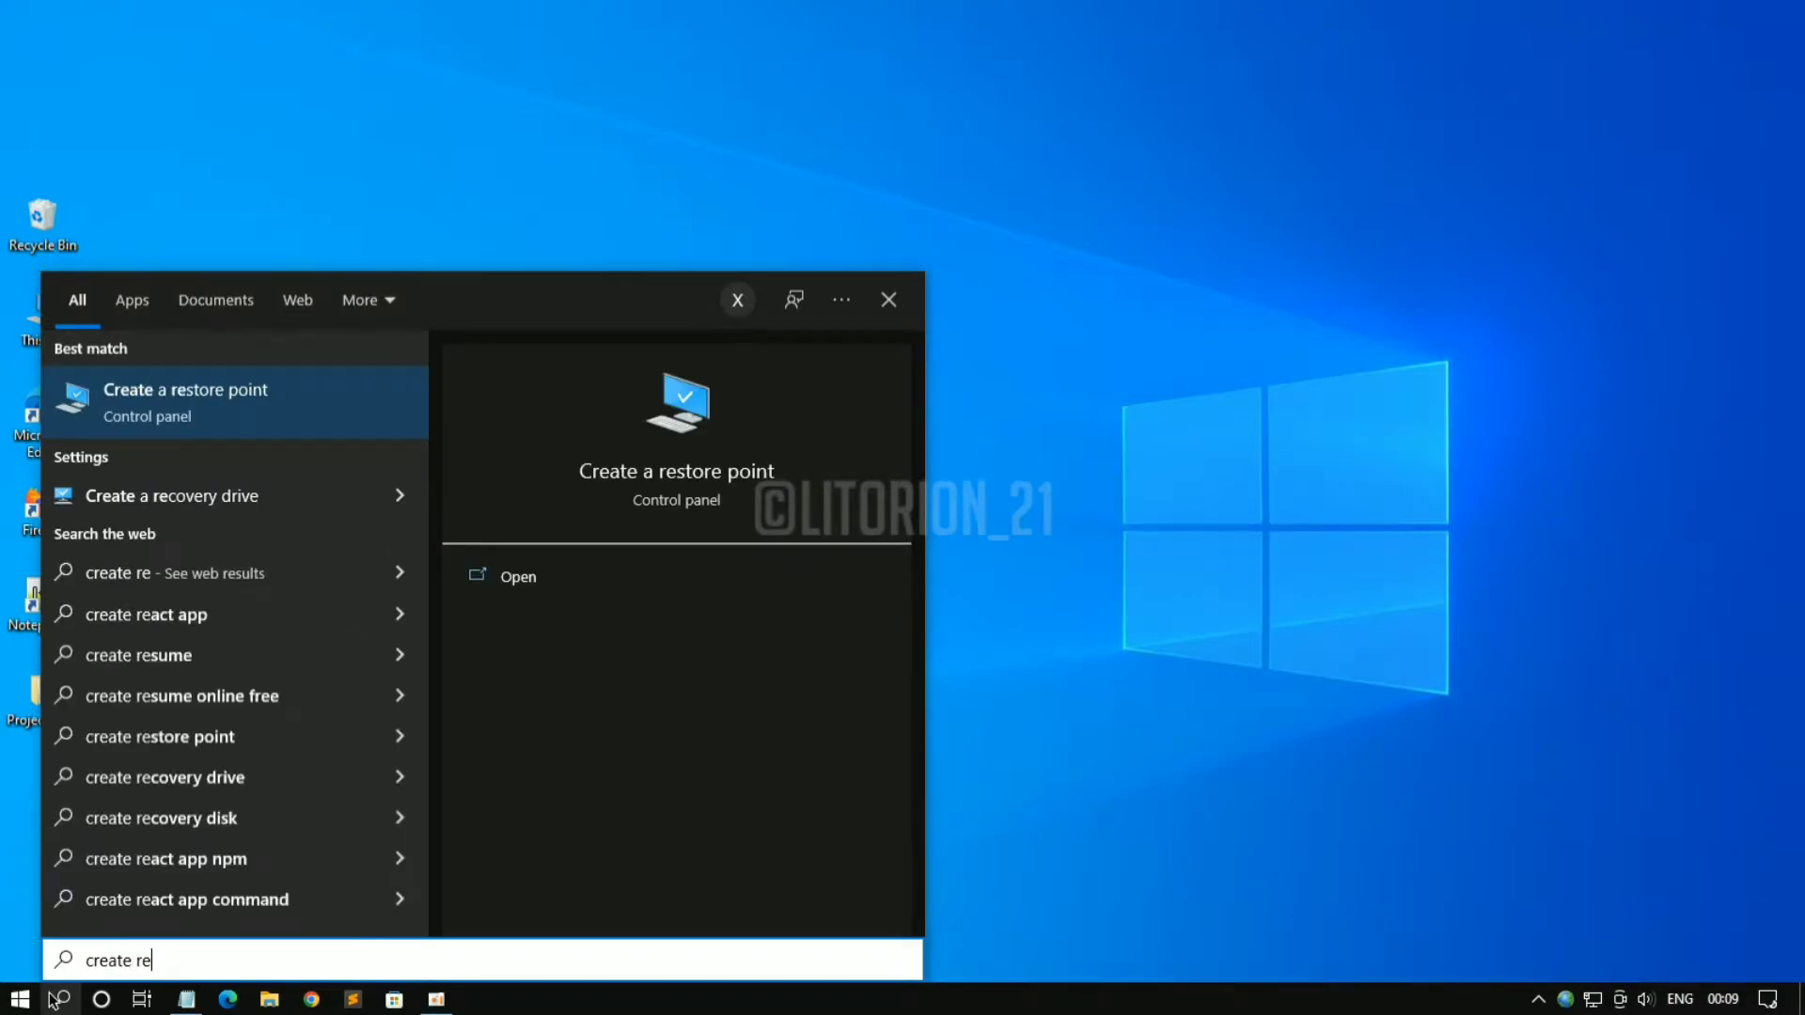
click(327, 411)
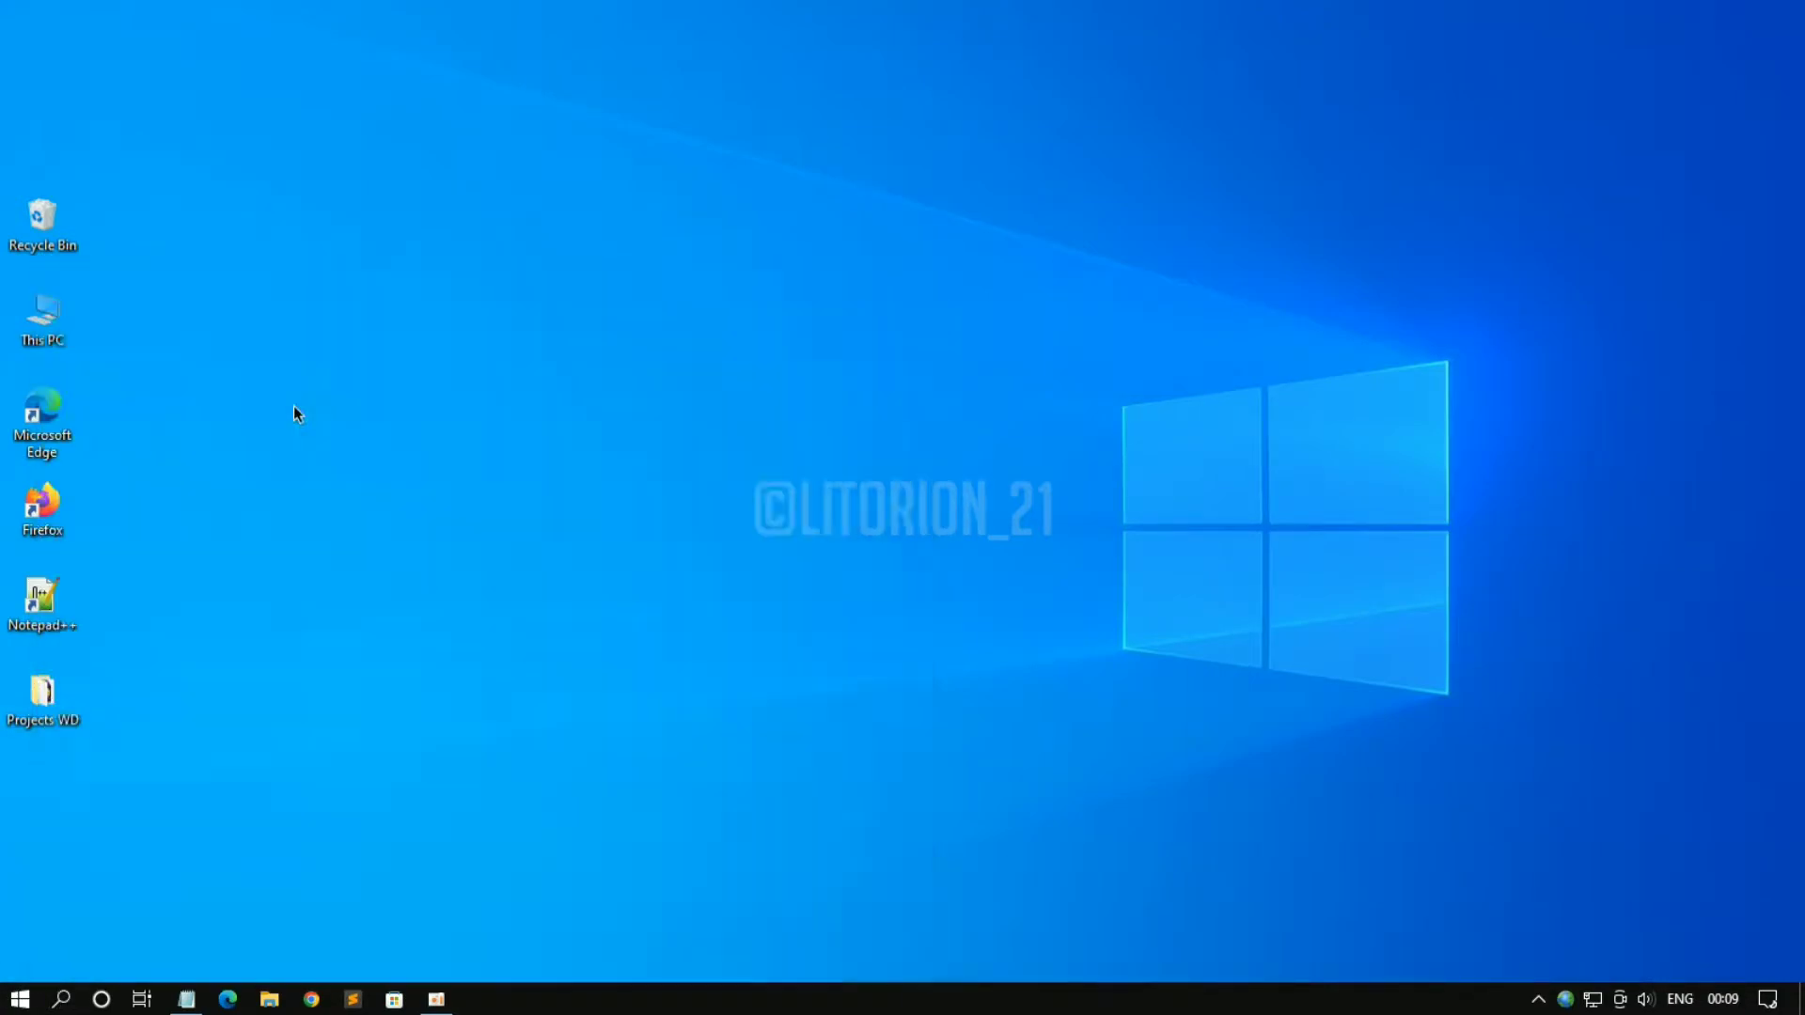
Create a restore point described as "Restore Points" for Local Disk (C:) and close the System Properties window
click(342, 536)
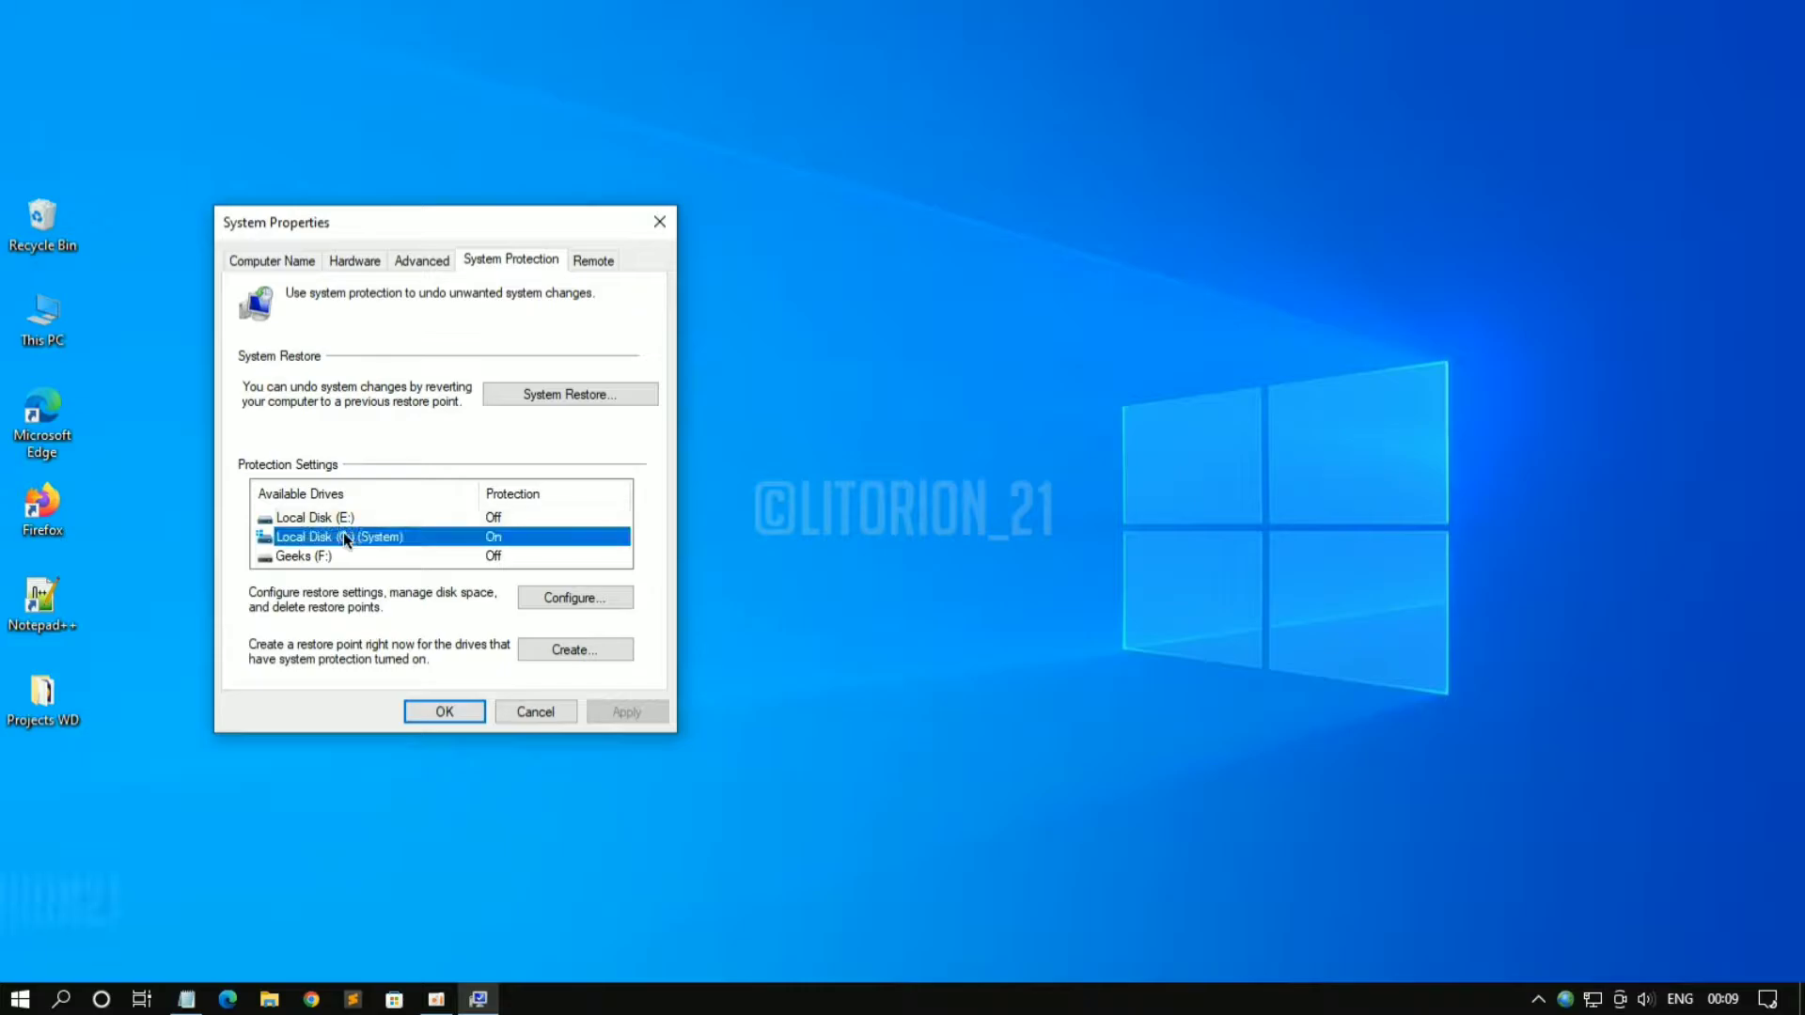
click(575, 650)
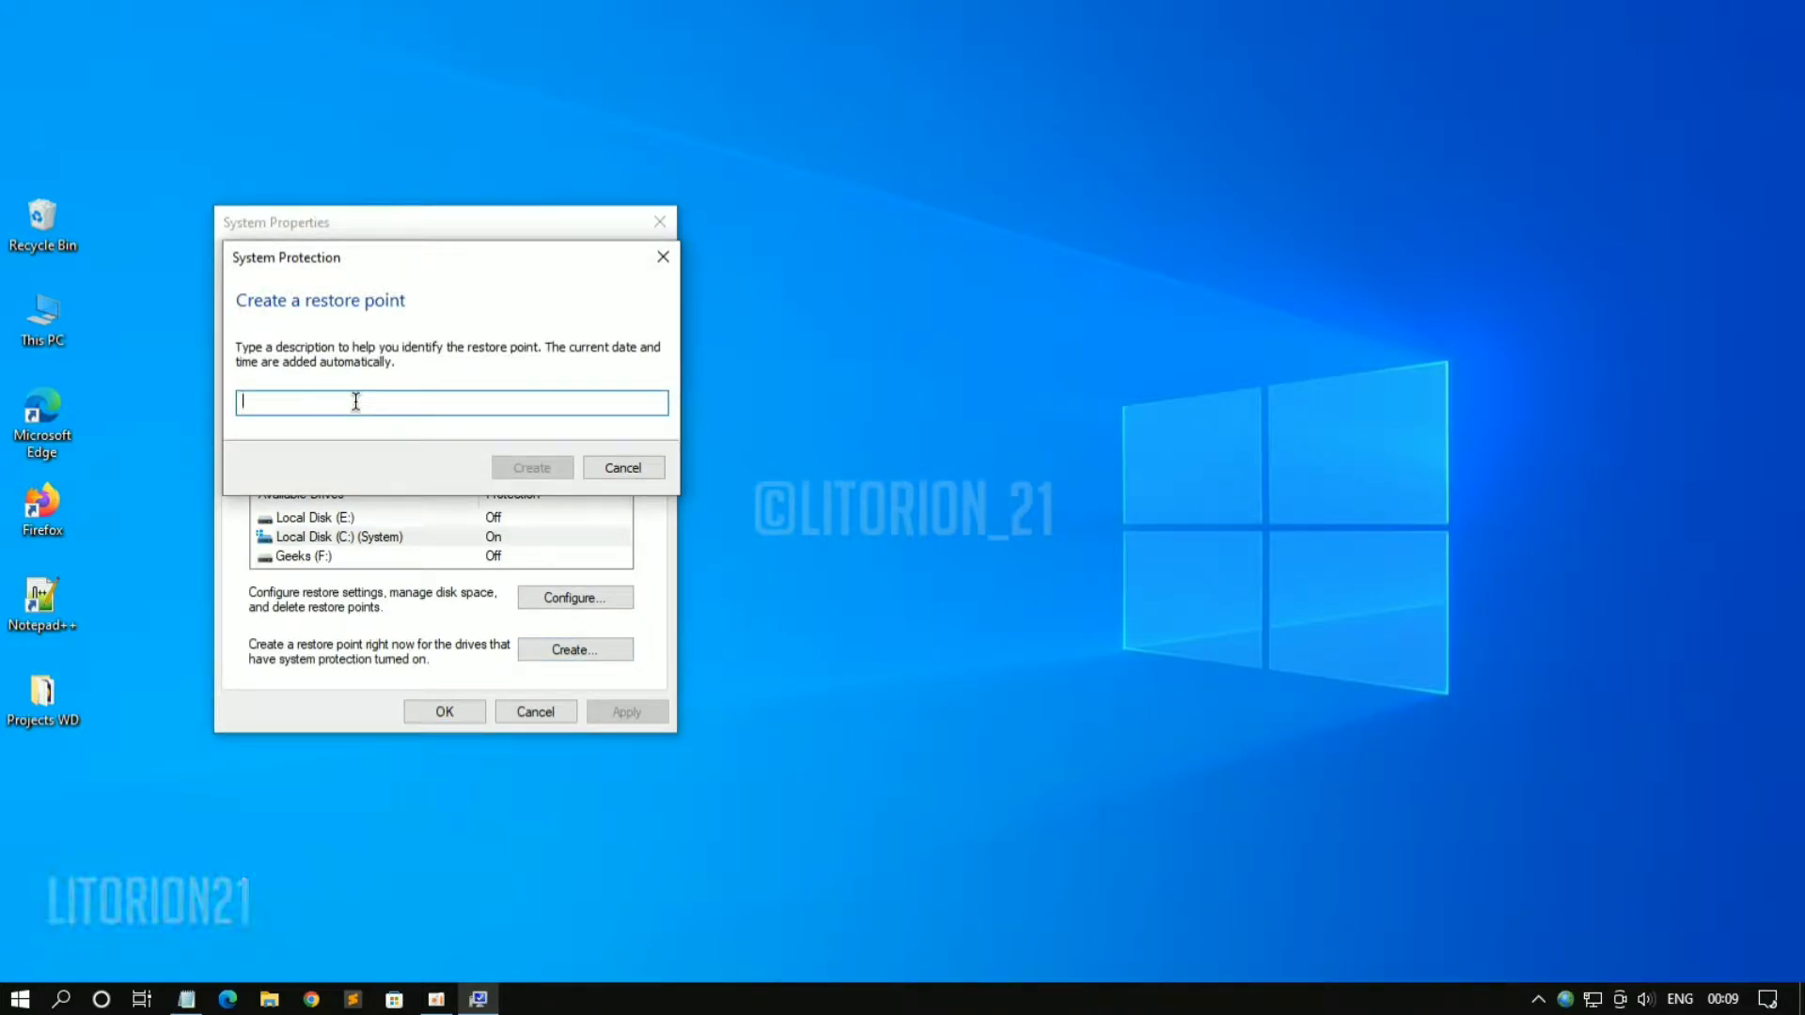
text(Restore Points)
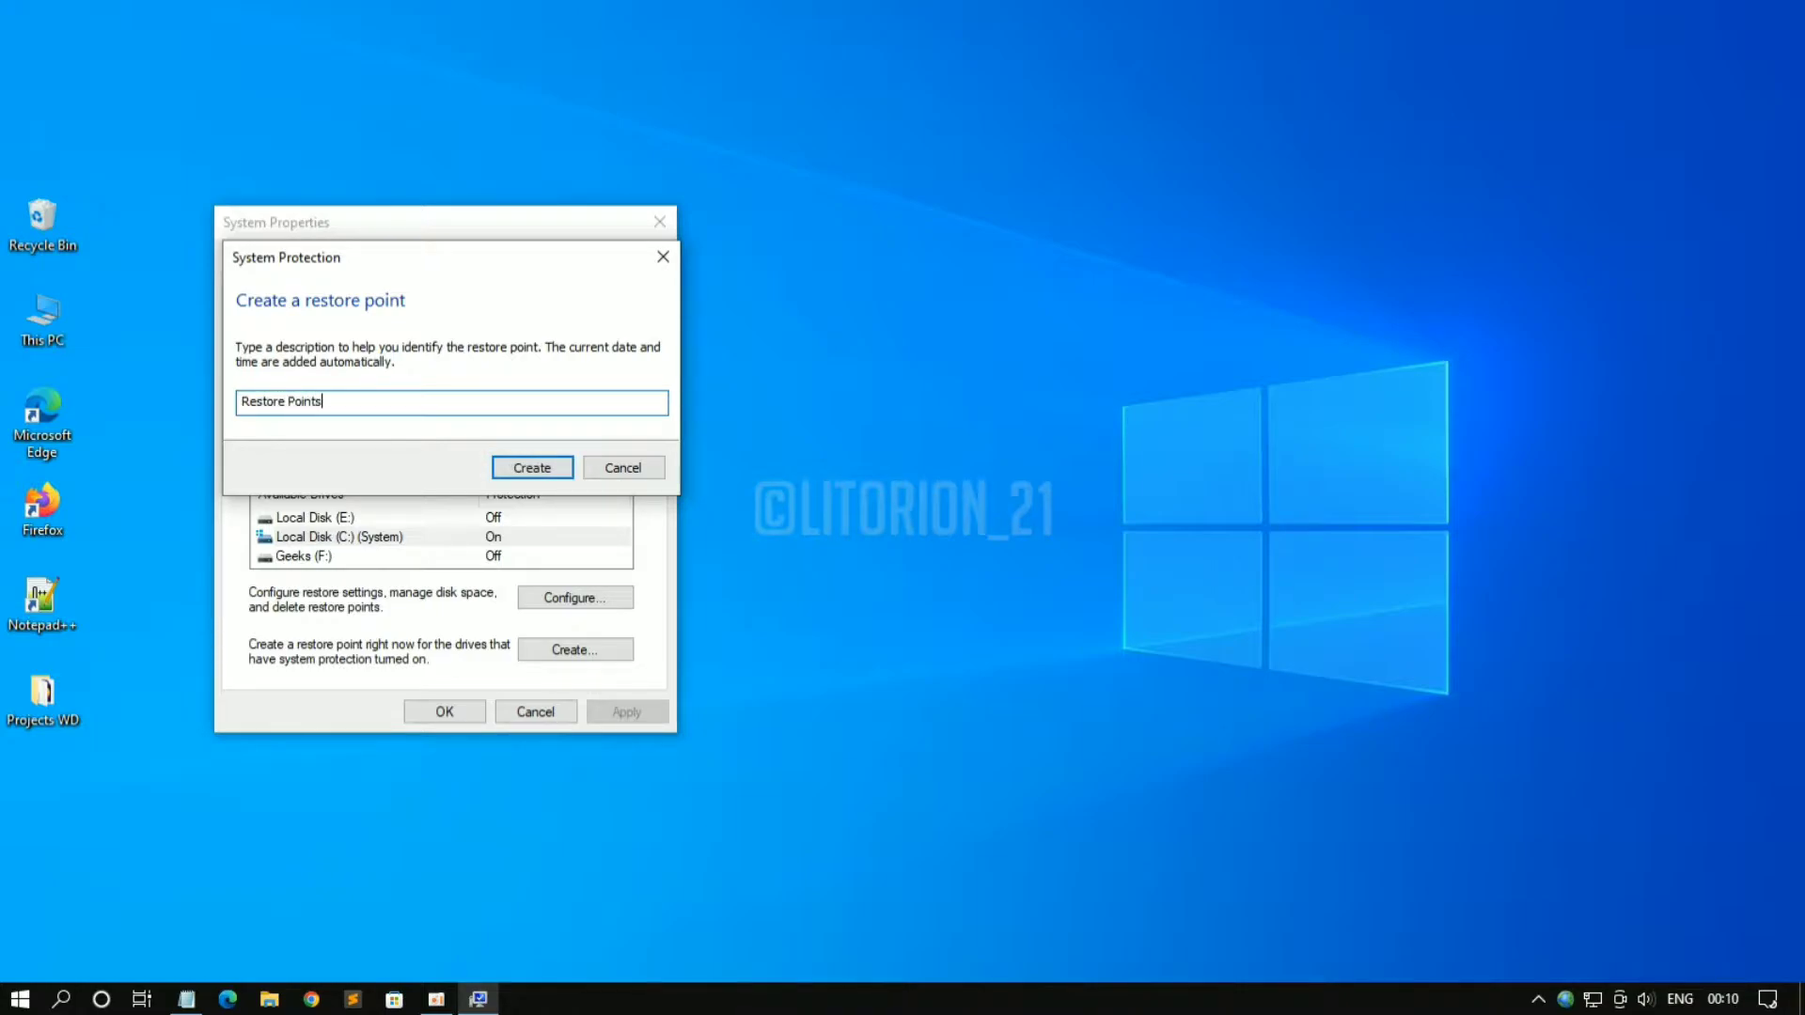
click(516, 467)
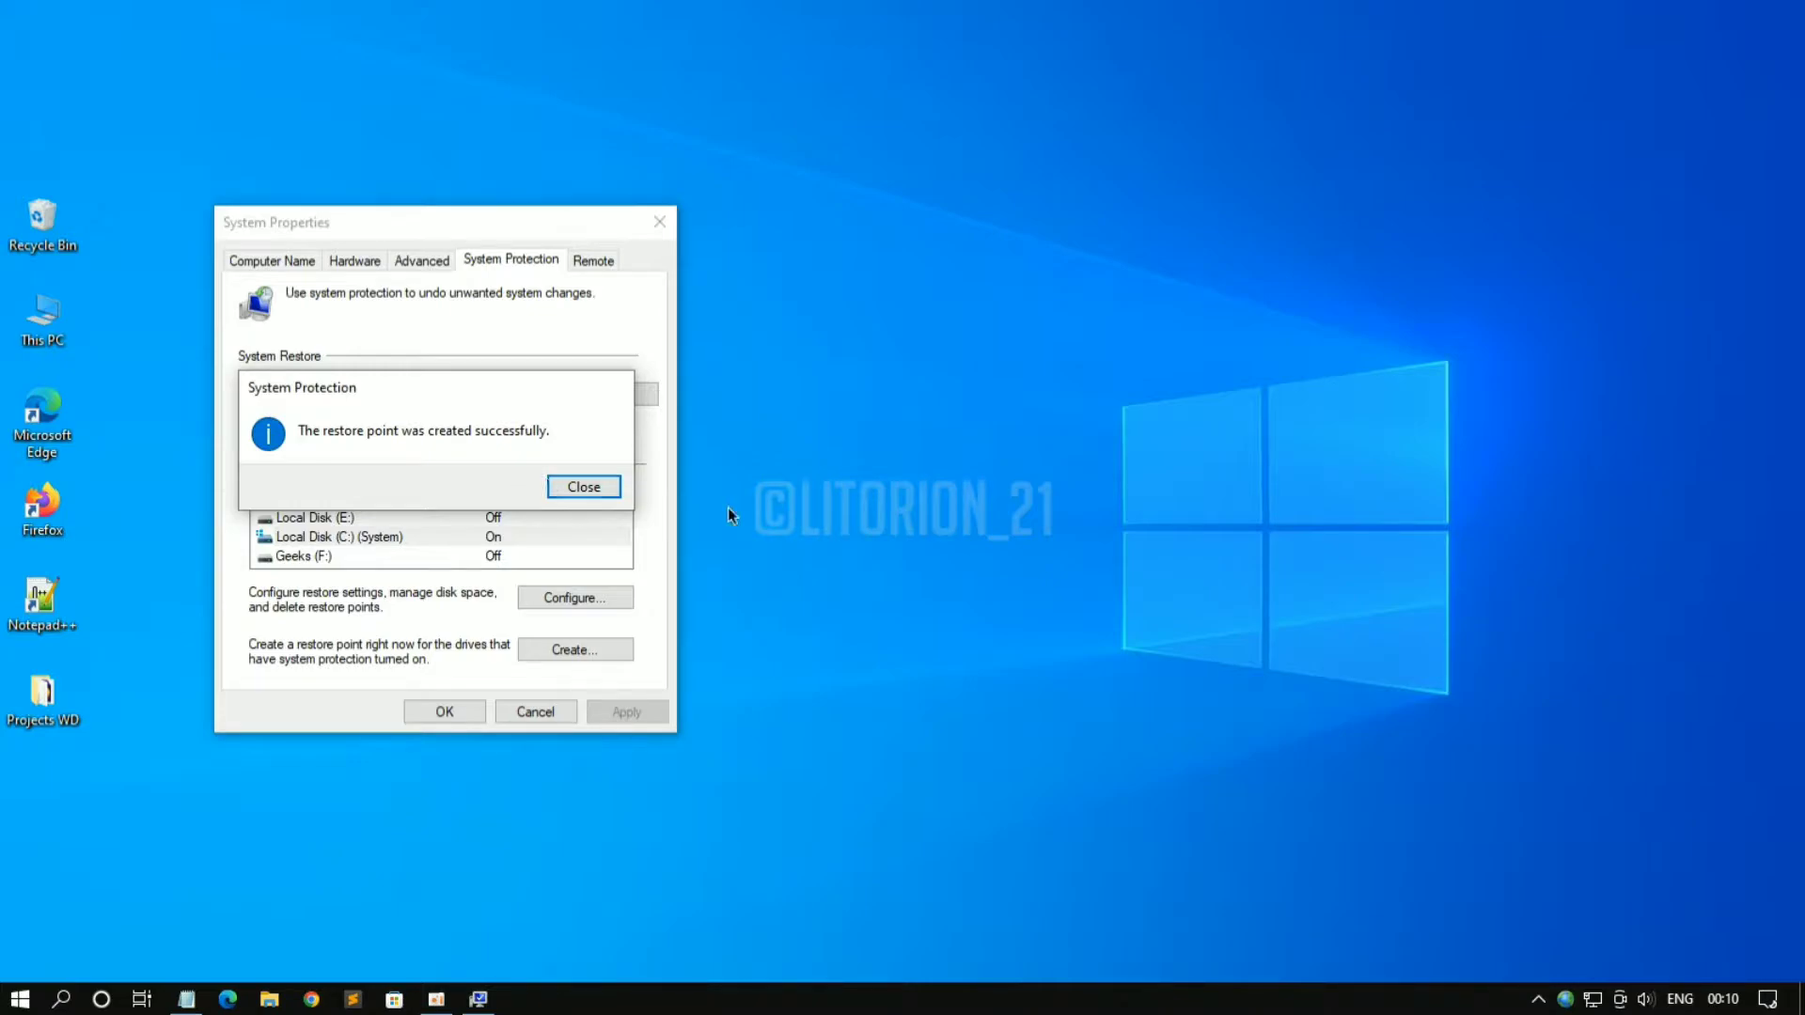
click(584, 486)
click(447, 719)
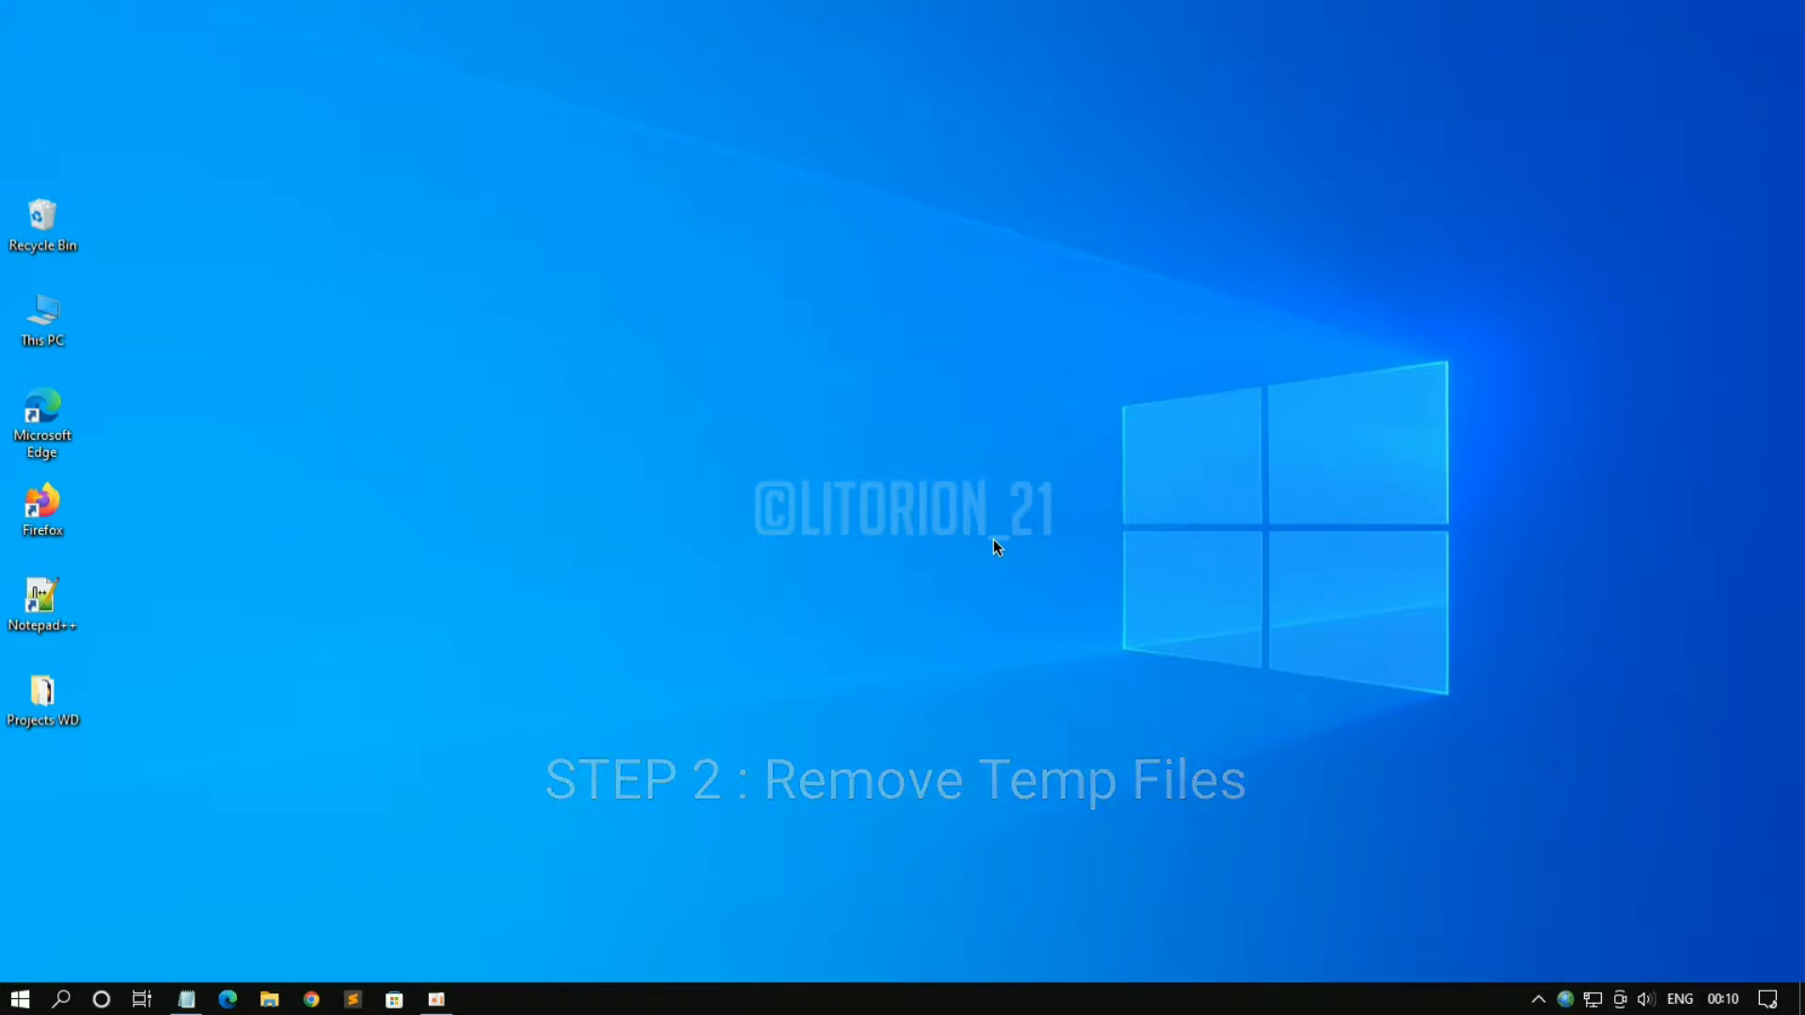
Open the user's temporary files folder by running %temp%
key(super+r)
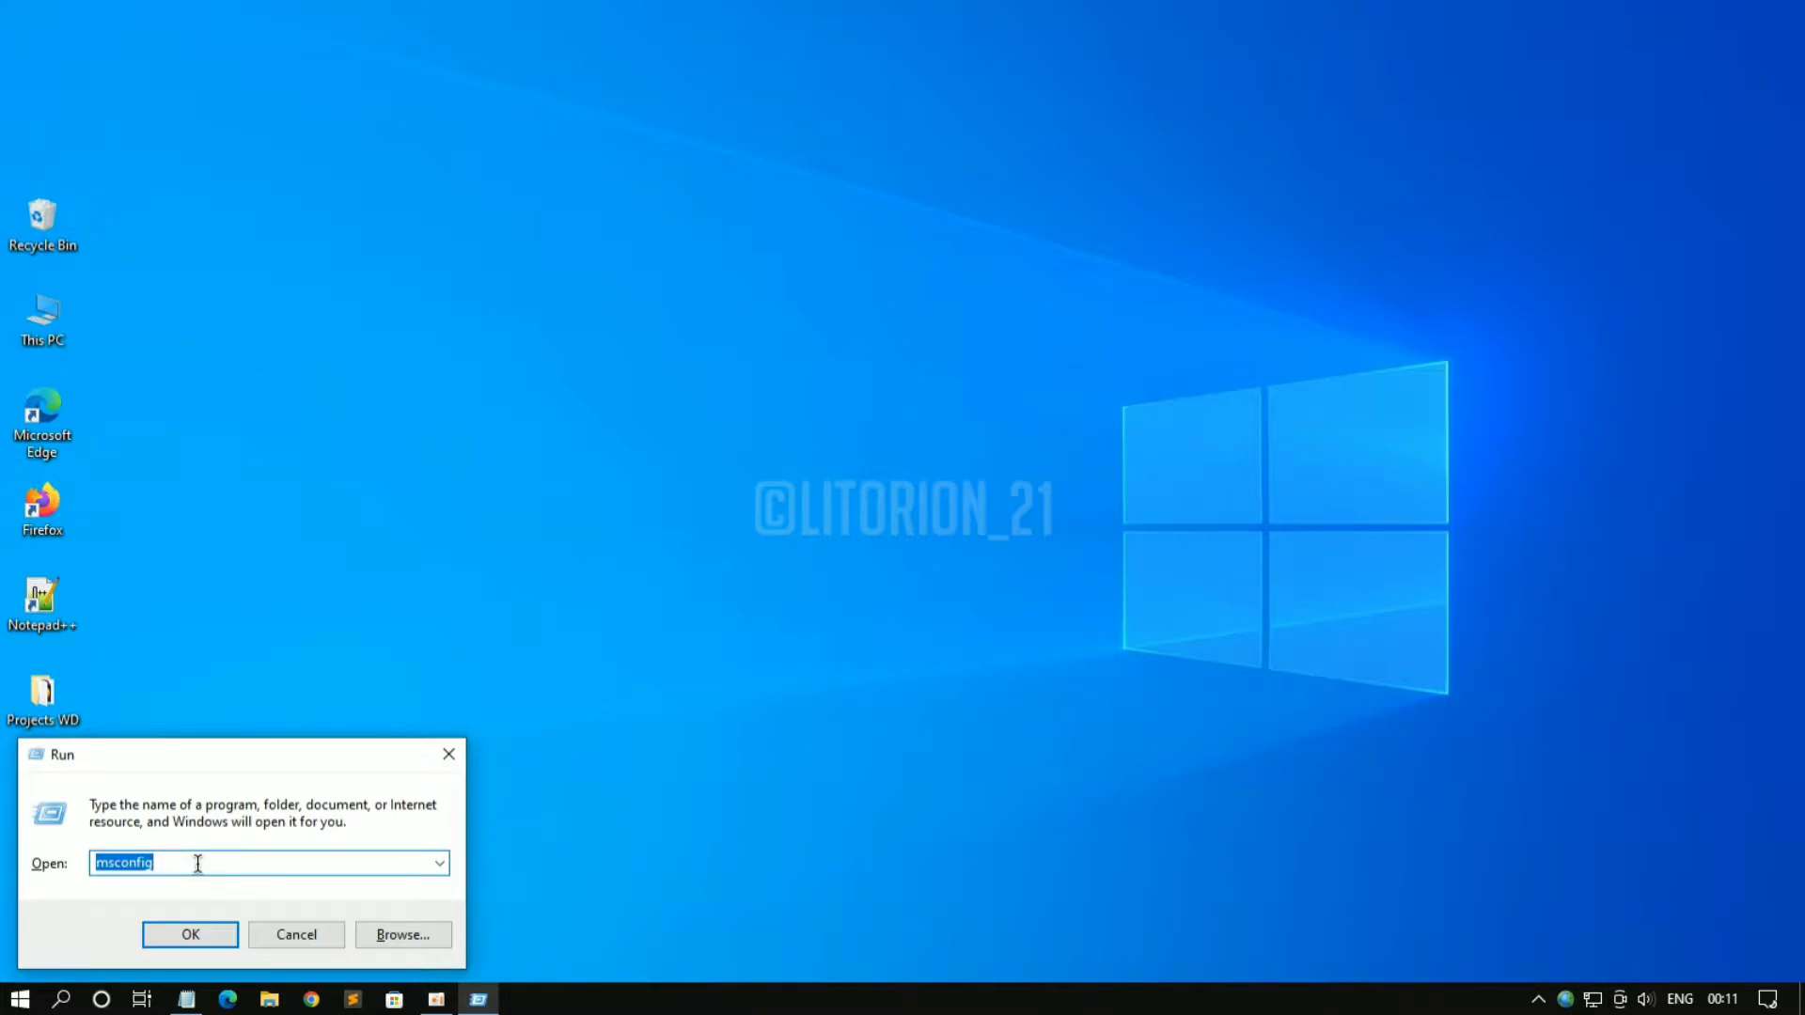
key(BackSpace)
text(%%)
click(193, 937)
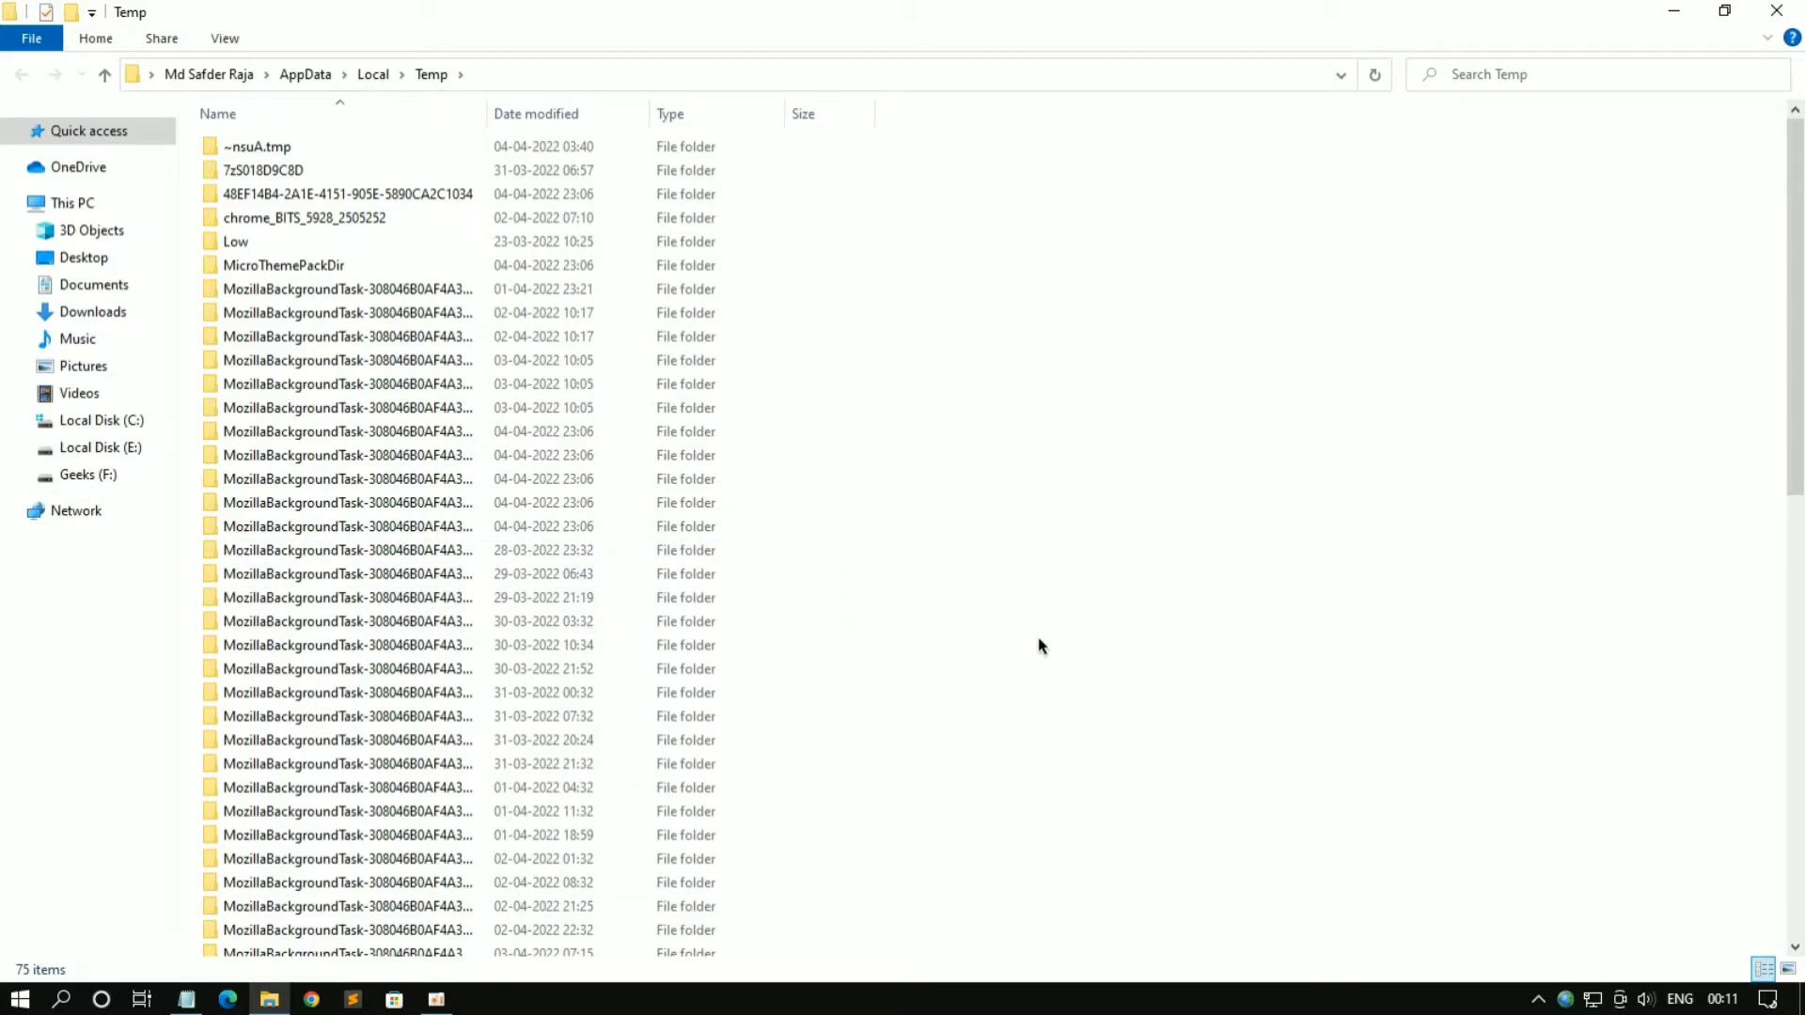
Delete everything in the user's Temp folder, granting administrator permission and skipping all files in use, and close the folder
key(ctrl+a)
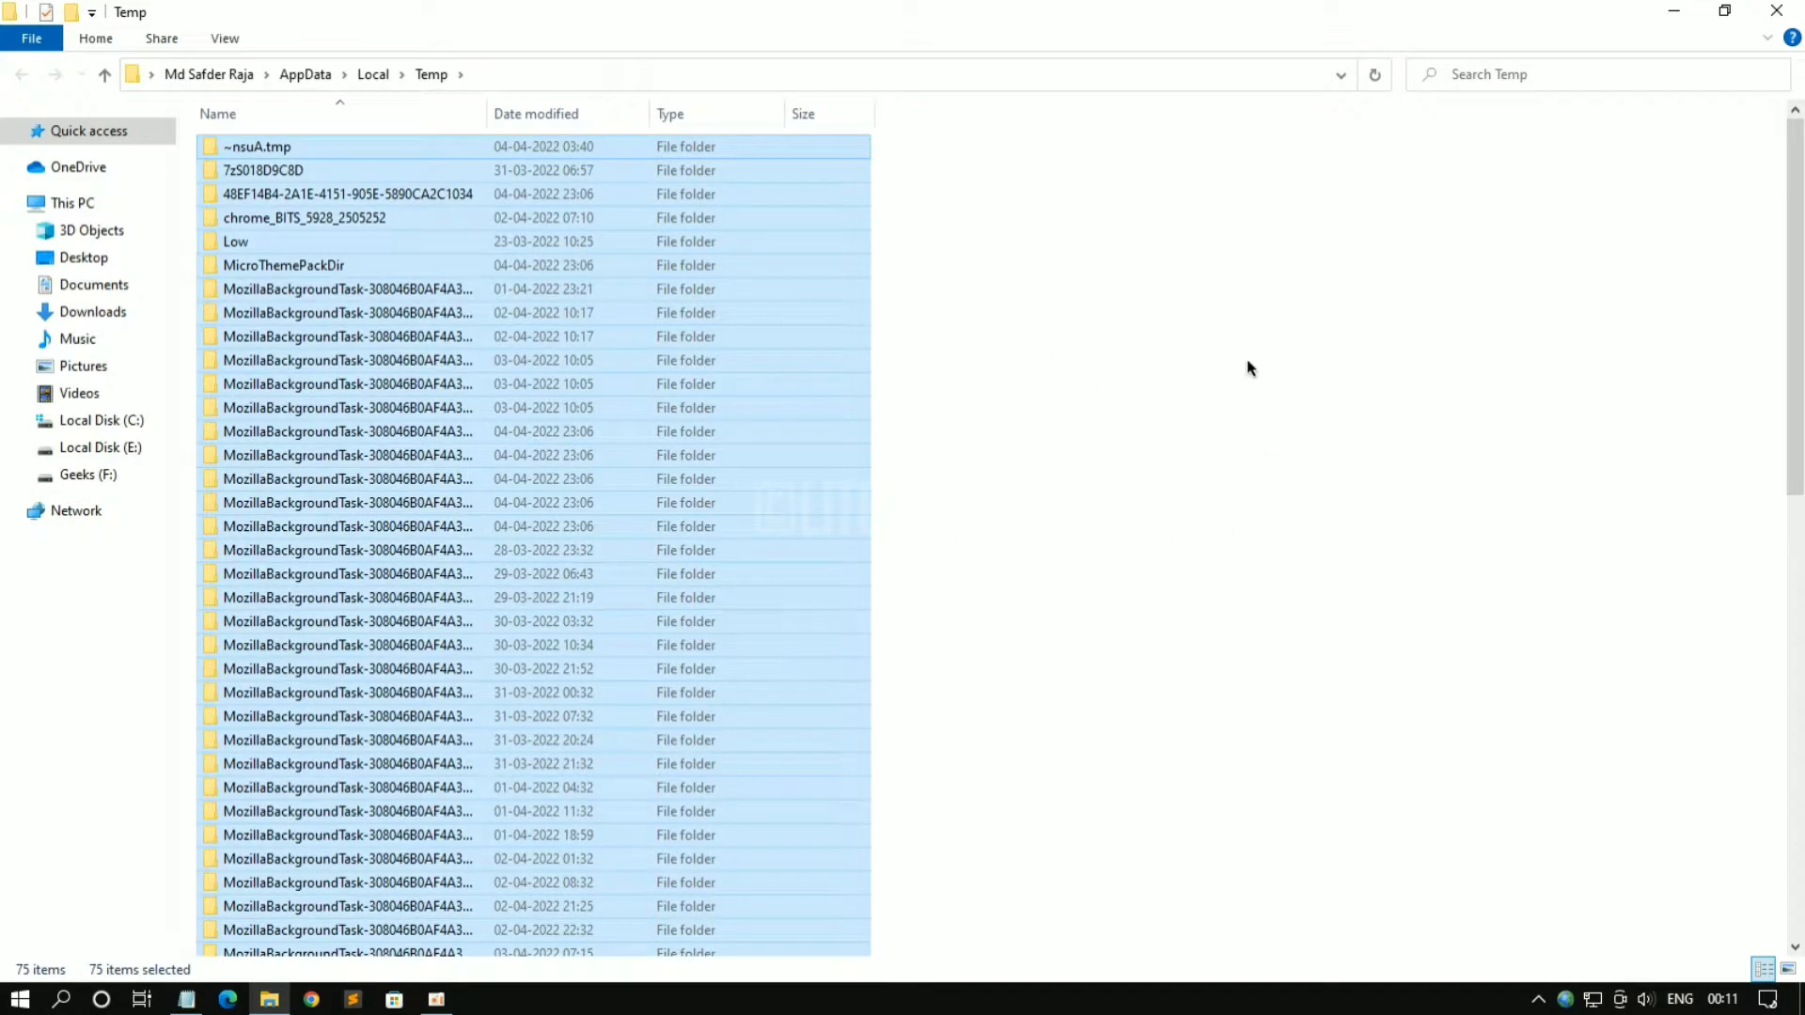
right_click(817, 423)
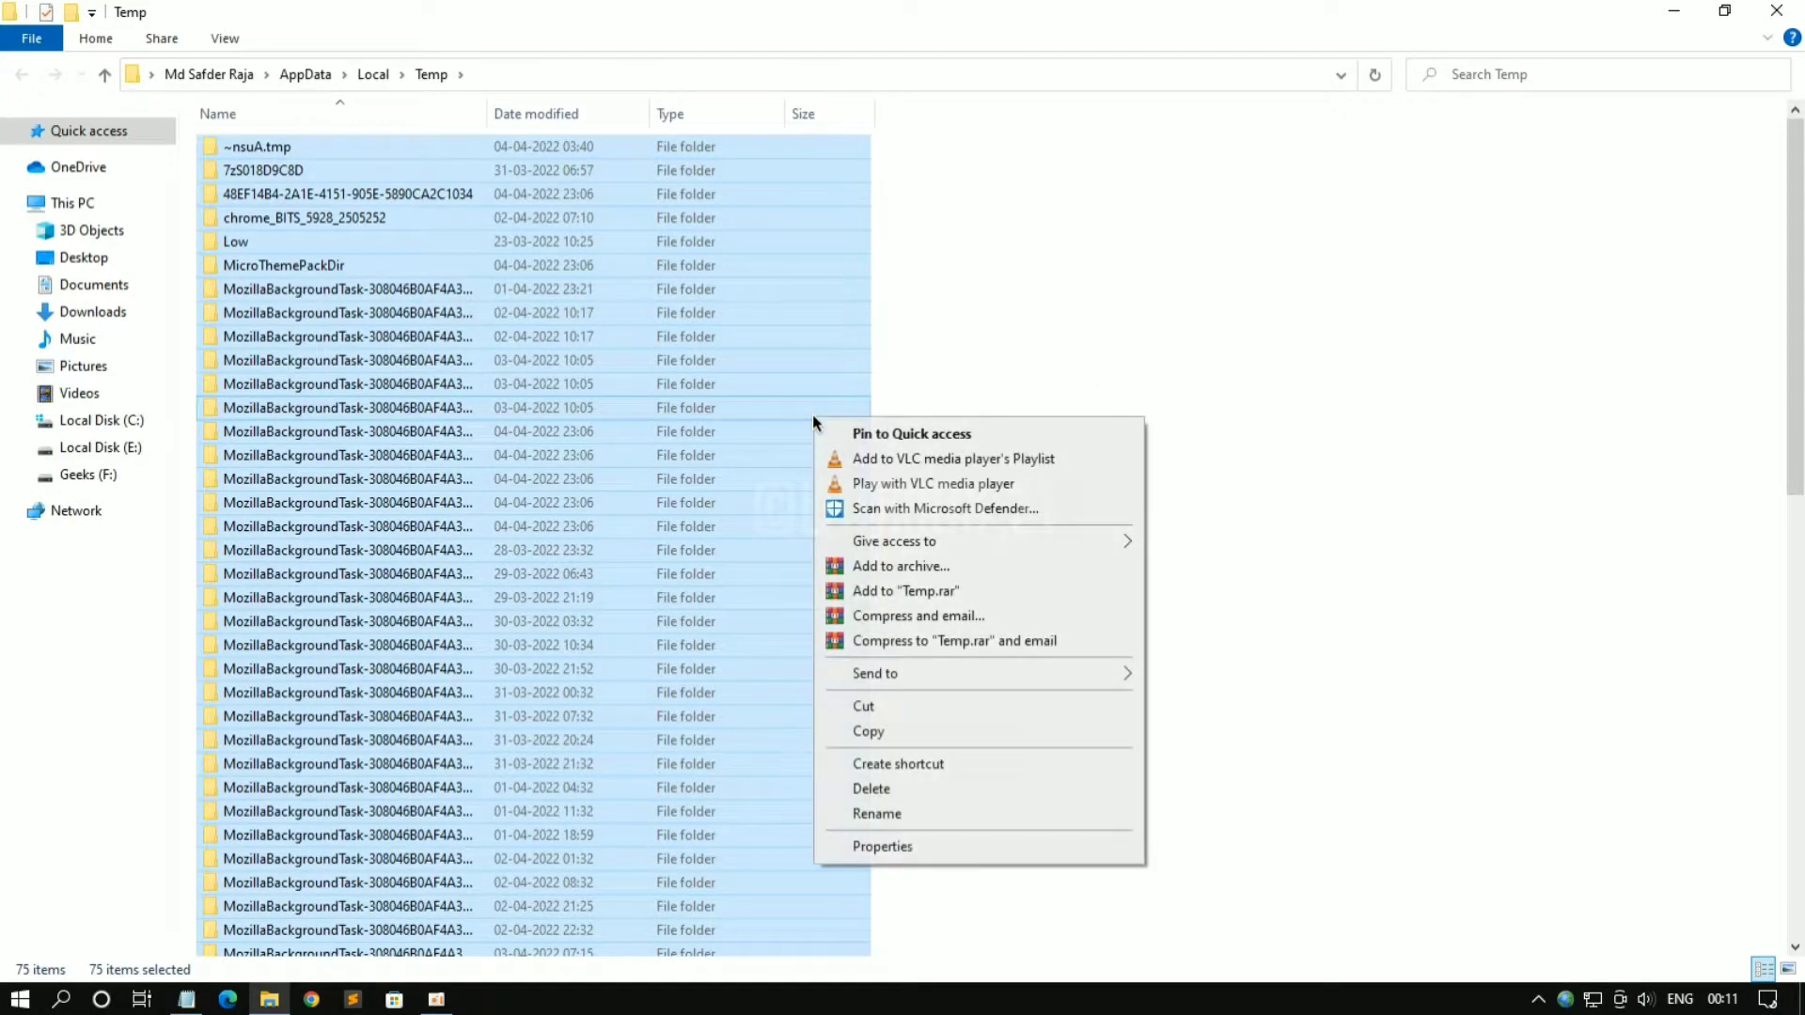
click(939, 794)
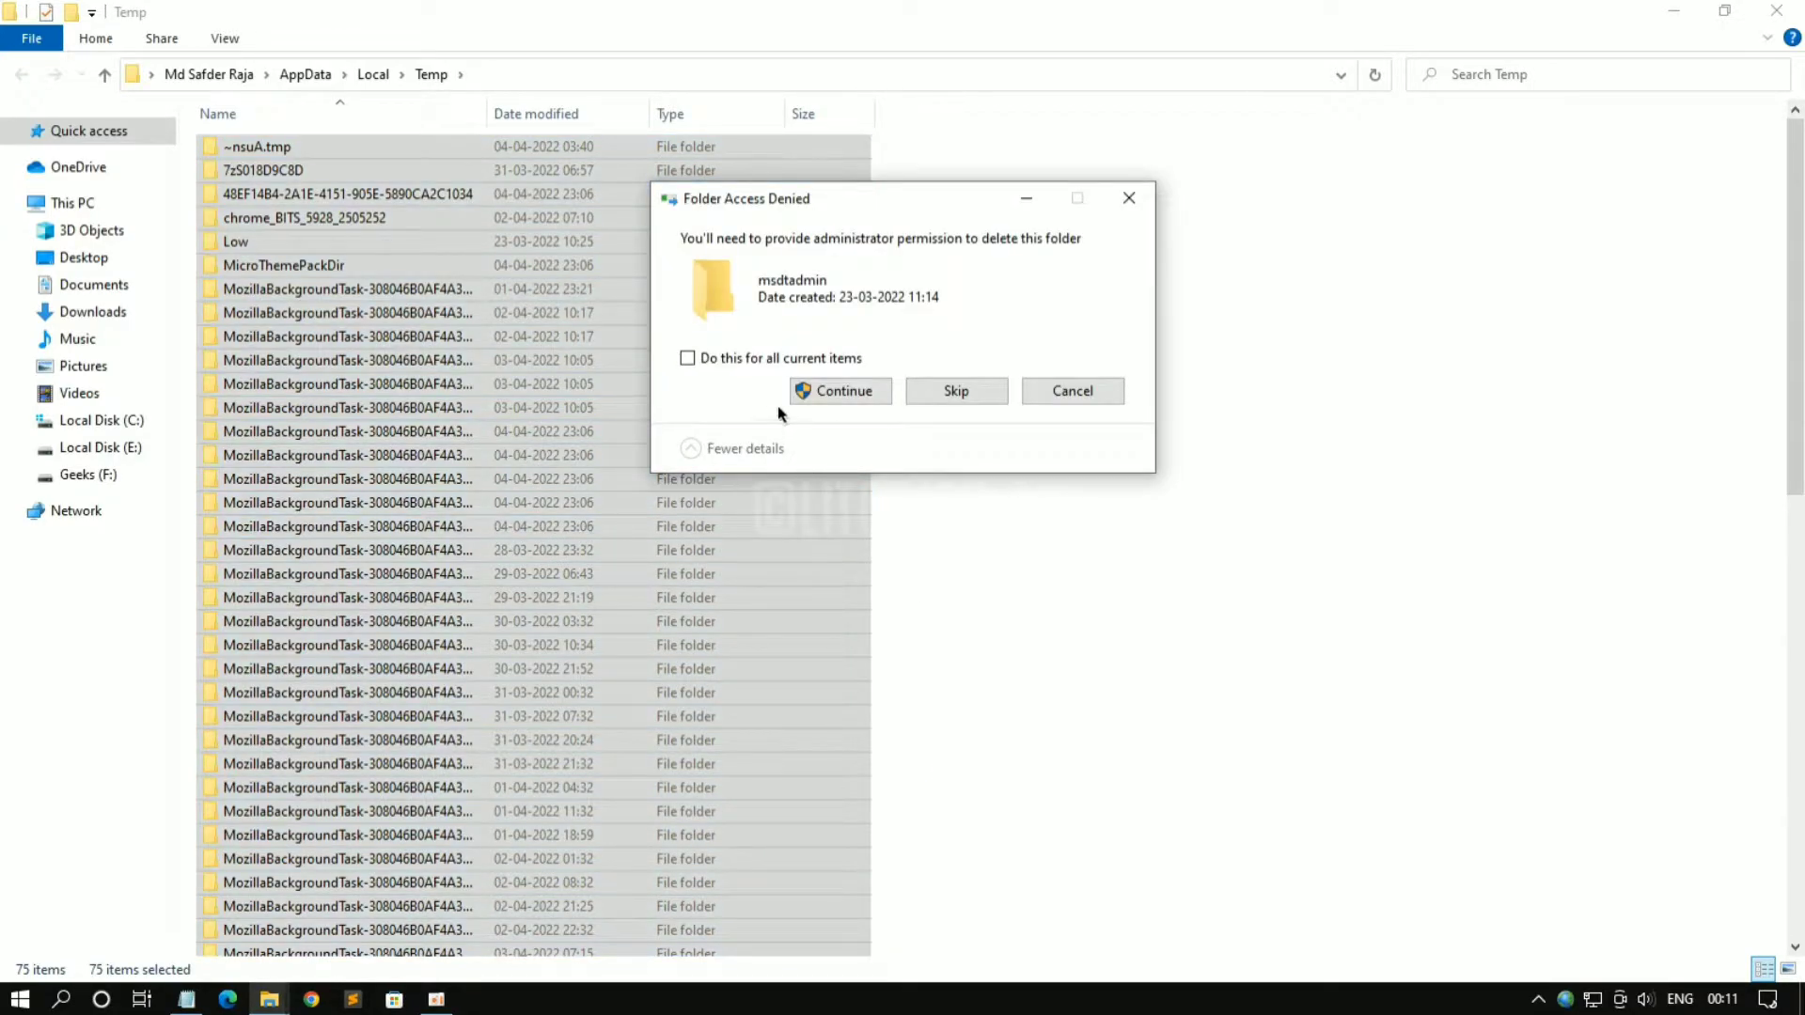
click(880, 394)
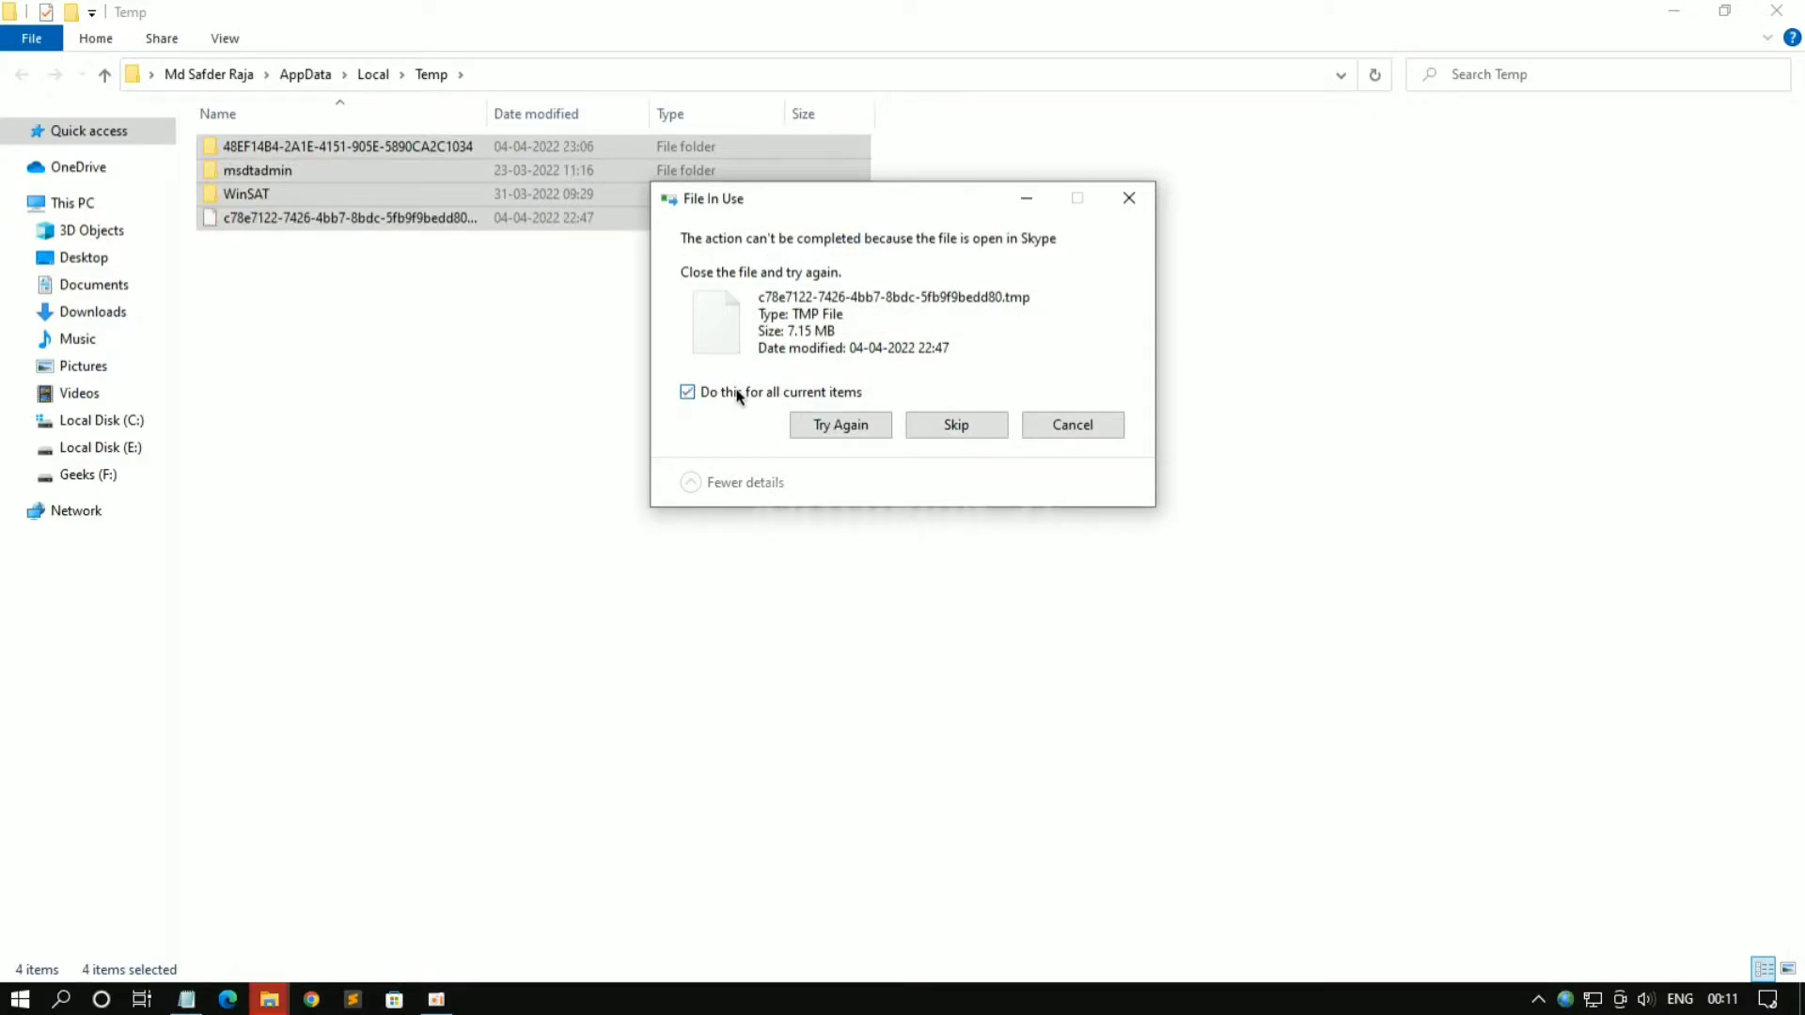
click(949, 430)
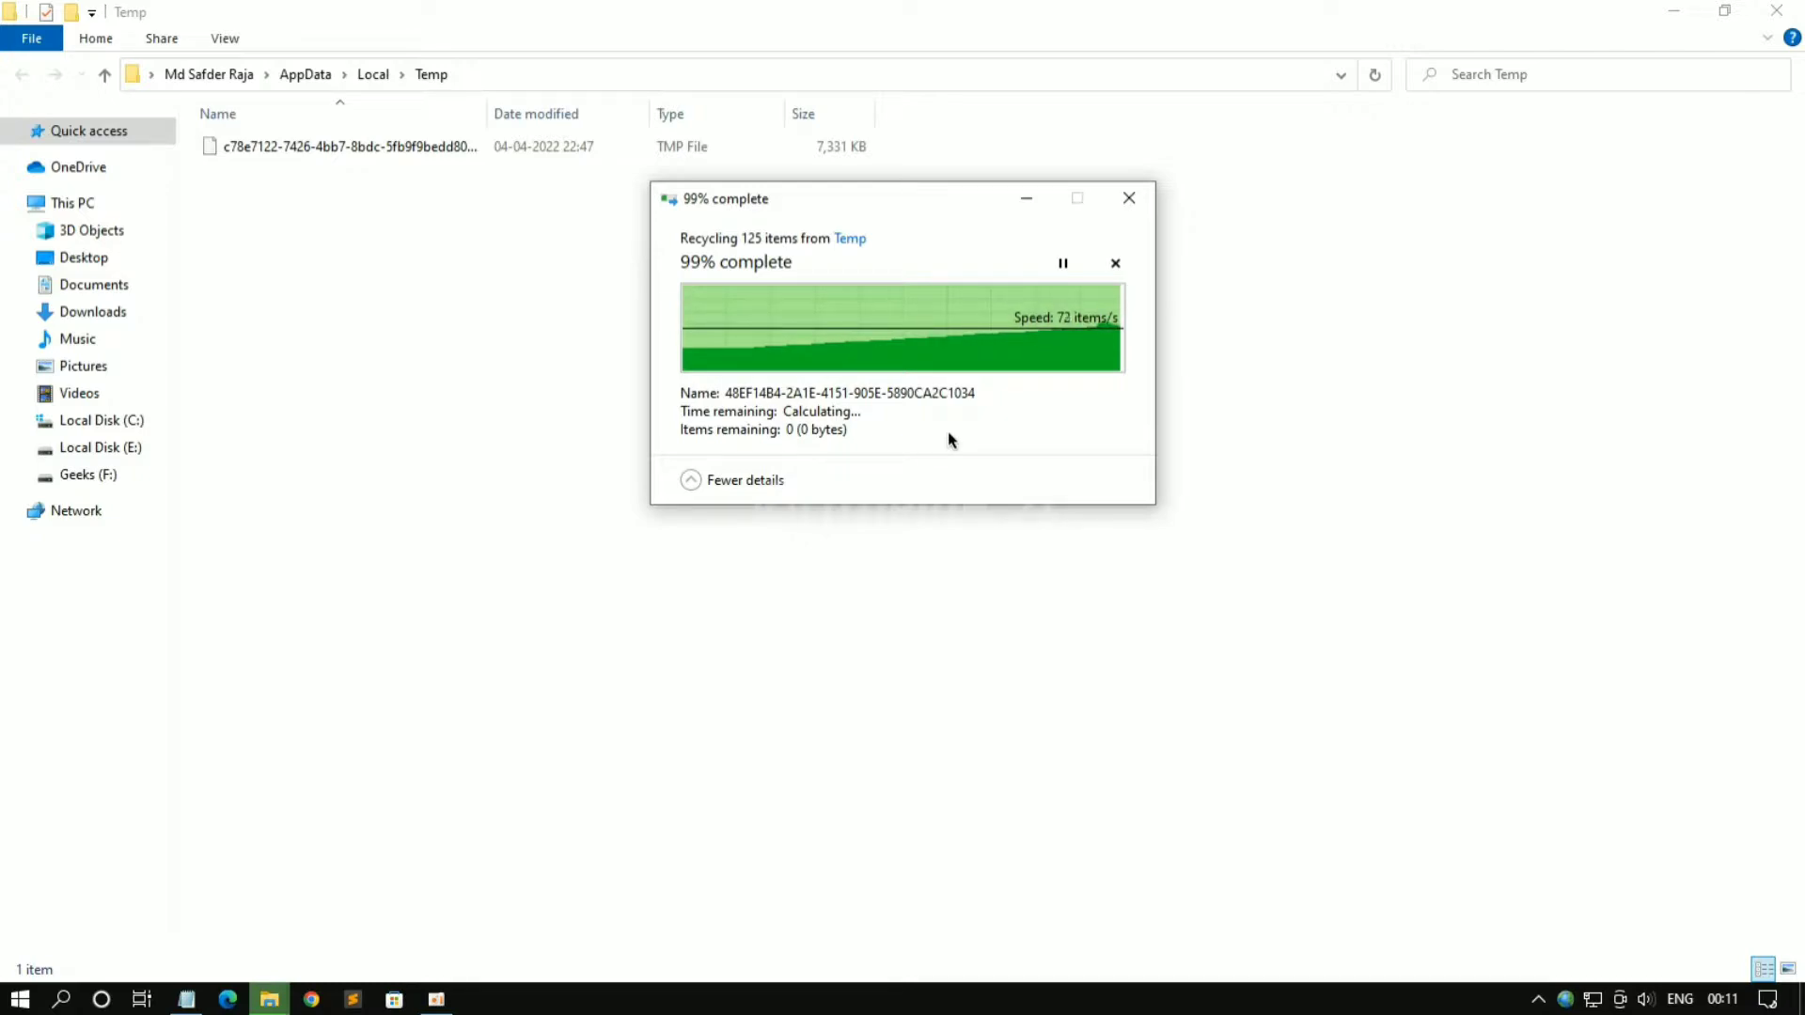
click(1801, 2)
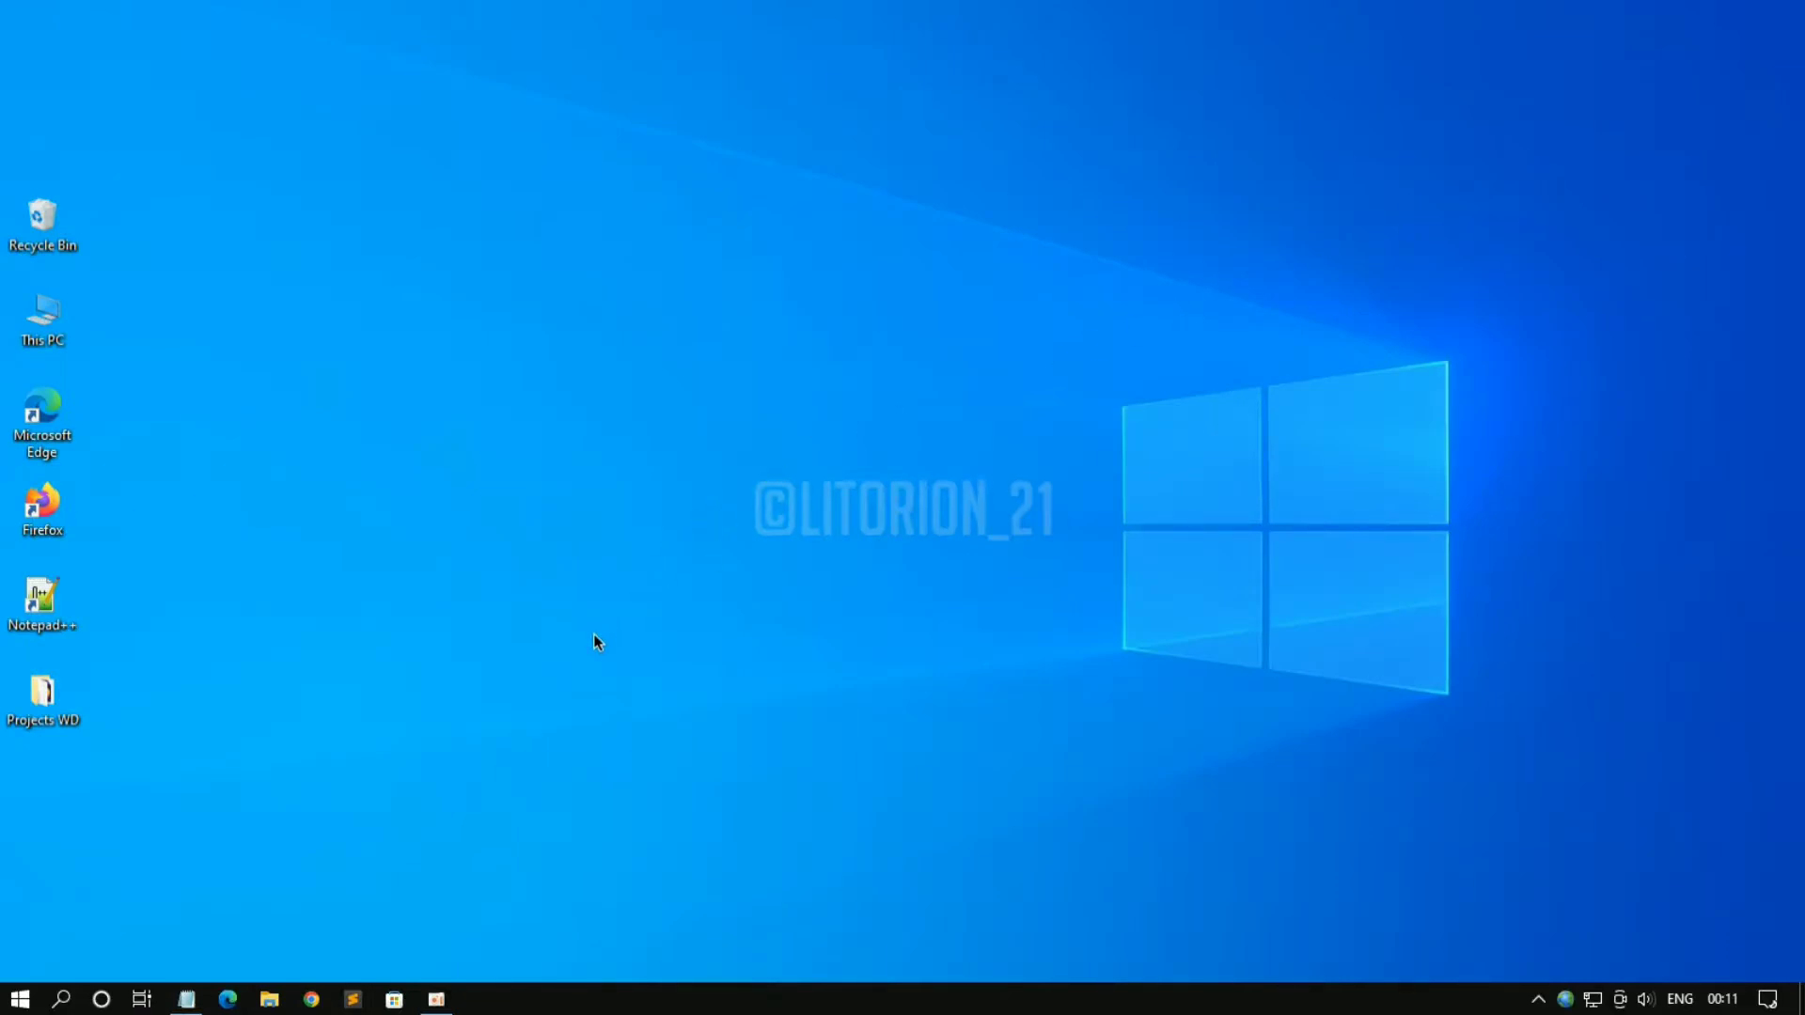
Run temp to open the C:\Windows\Temp folder and grant permanent access to it
key(super+r)
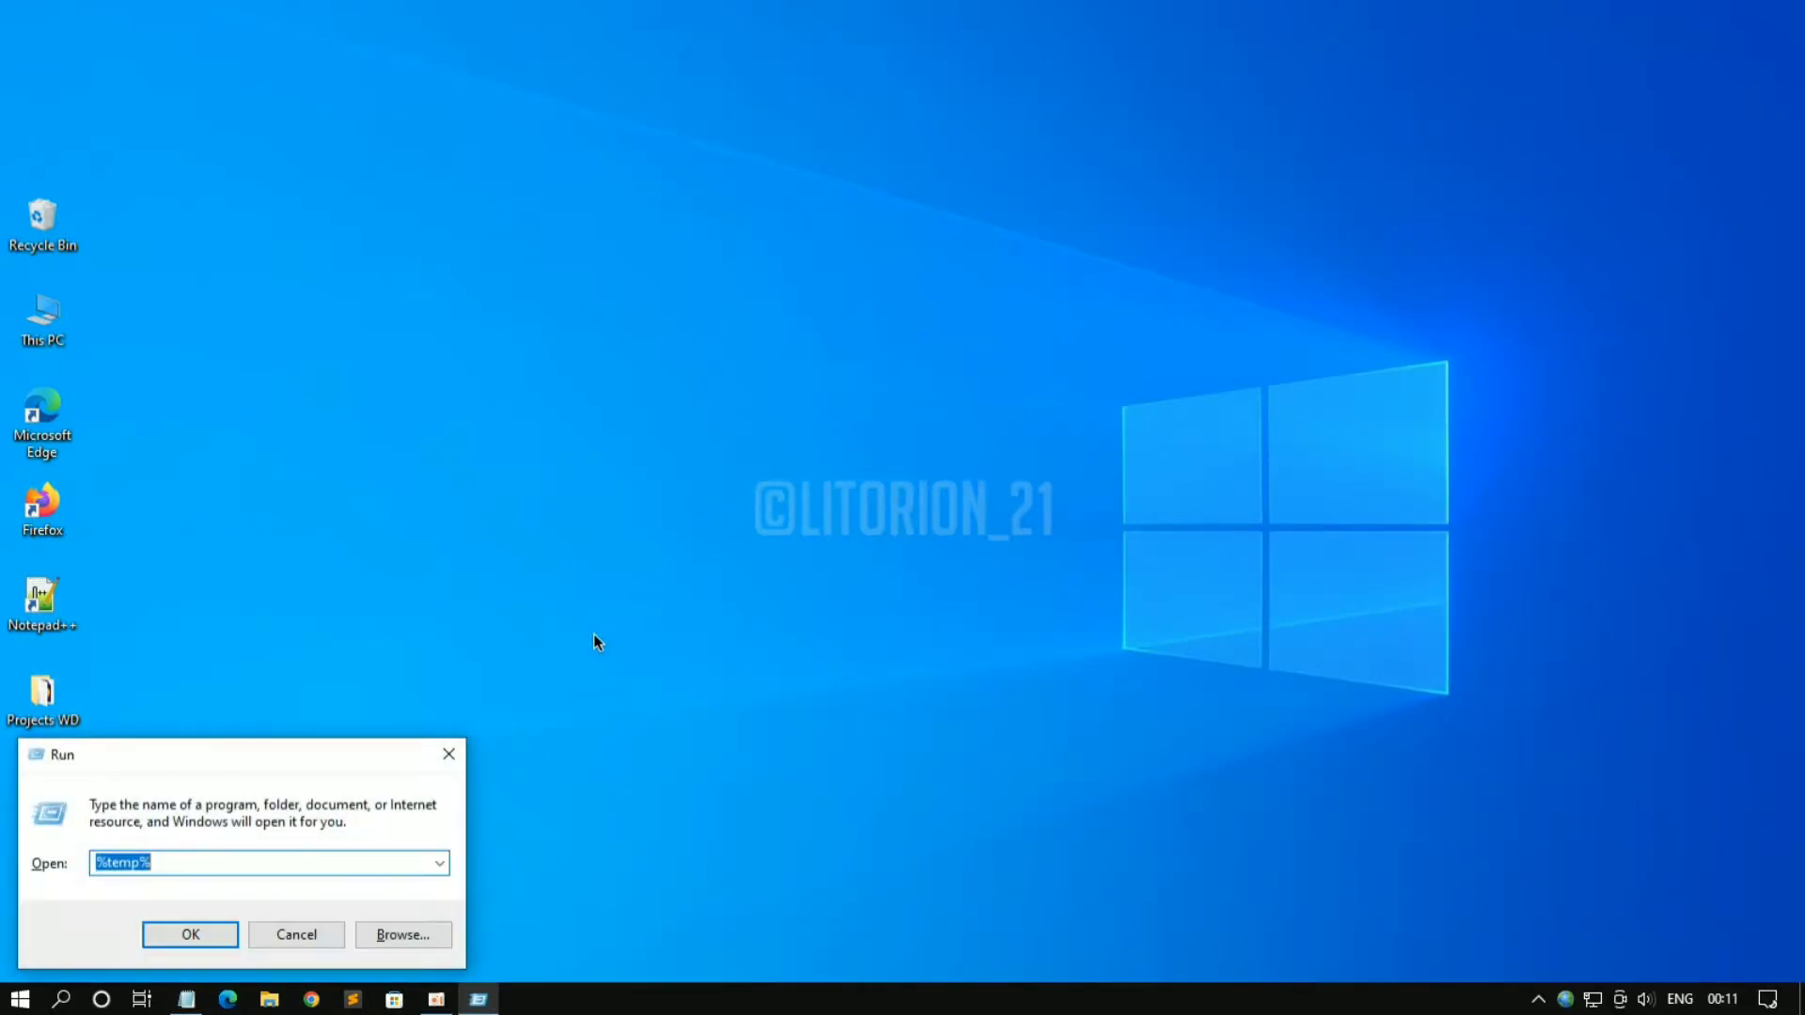
click(162, 860)
key(BackSpace)
click(105, 862)
key(BackSpace)
click(163, 867)
drag(163, 867, 82, 864)
click(190, 935)
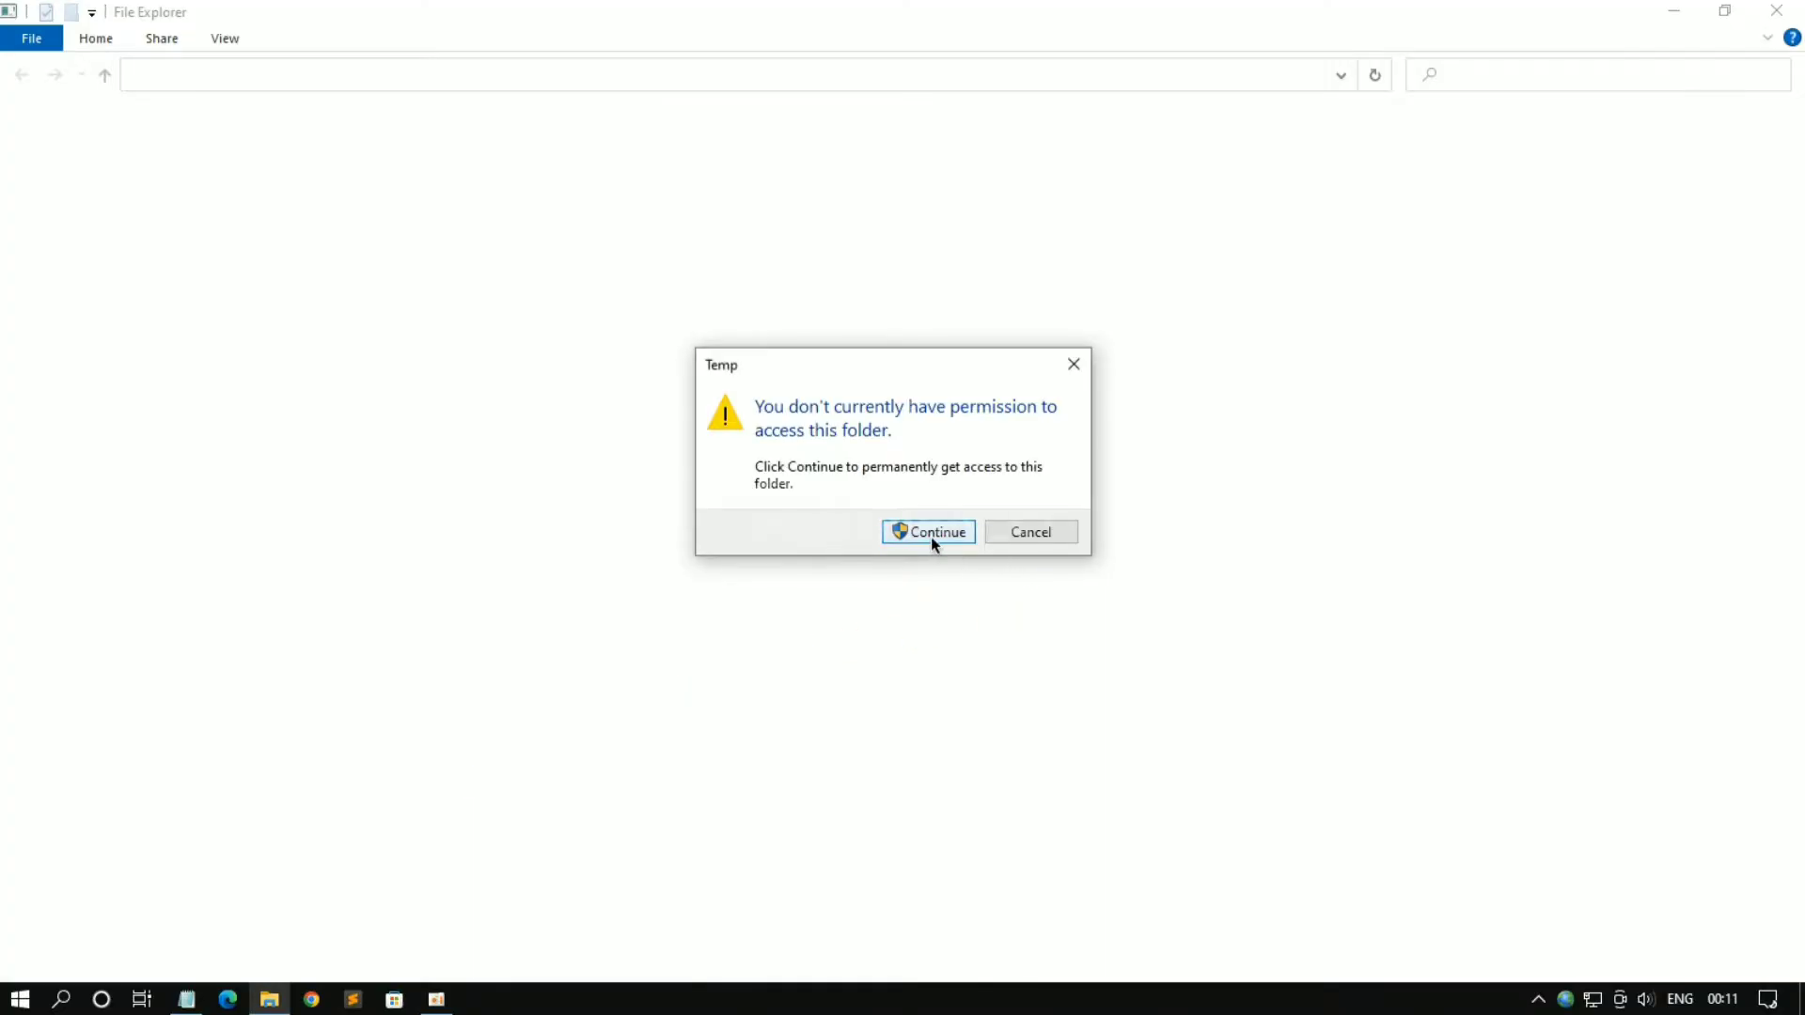
click(934, 543)
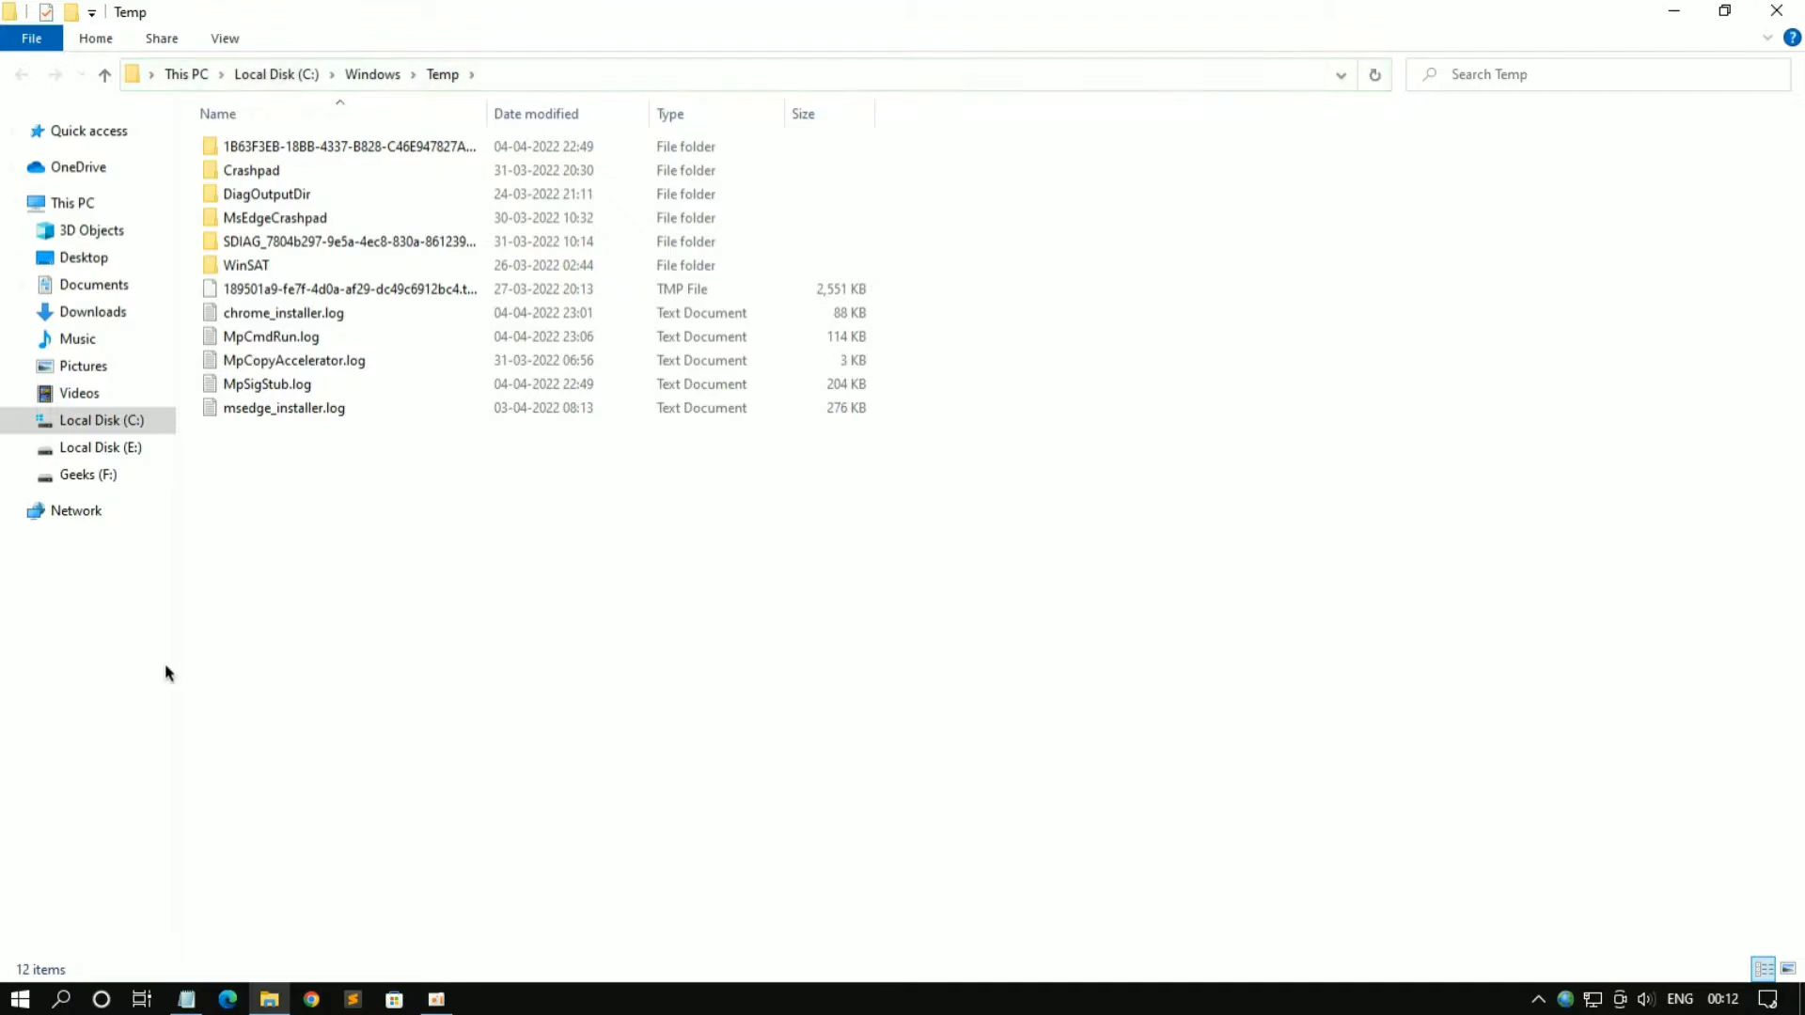
Delete all files and folders in C:\Windows\Temp and close the folder
drag(434, 617, 1033, 109)
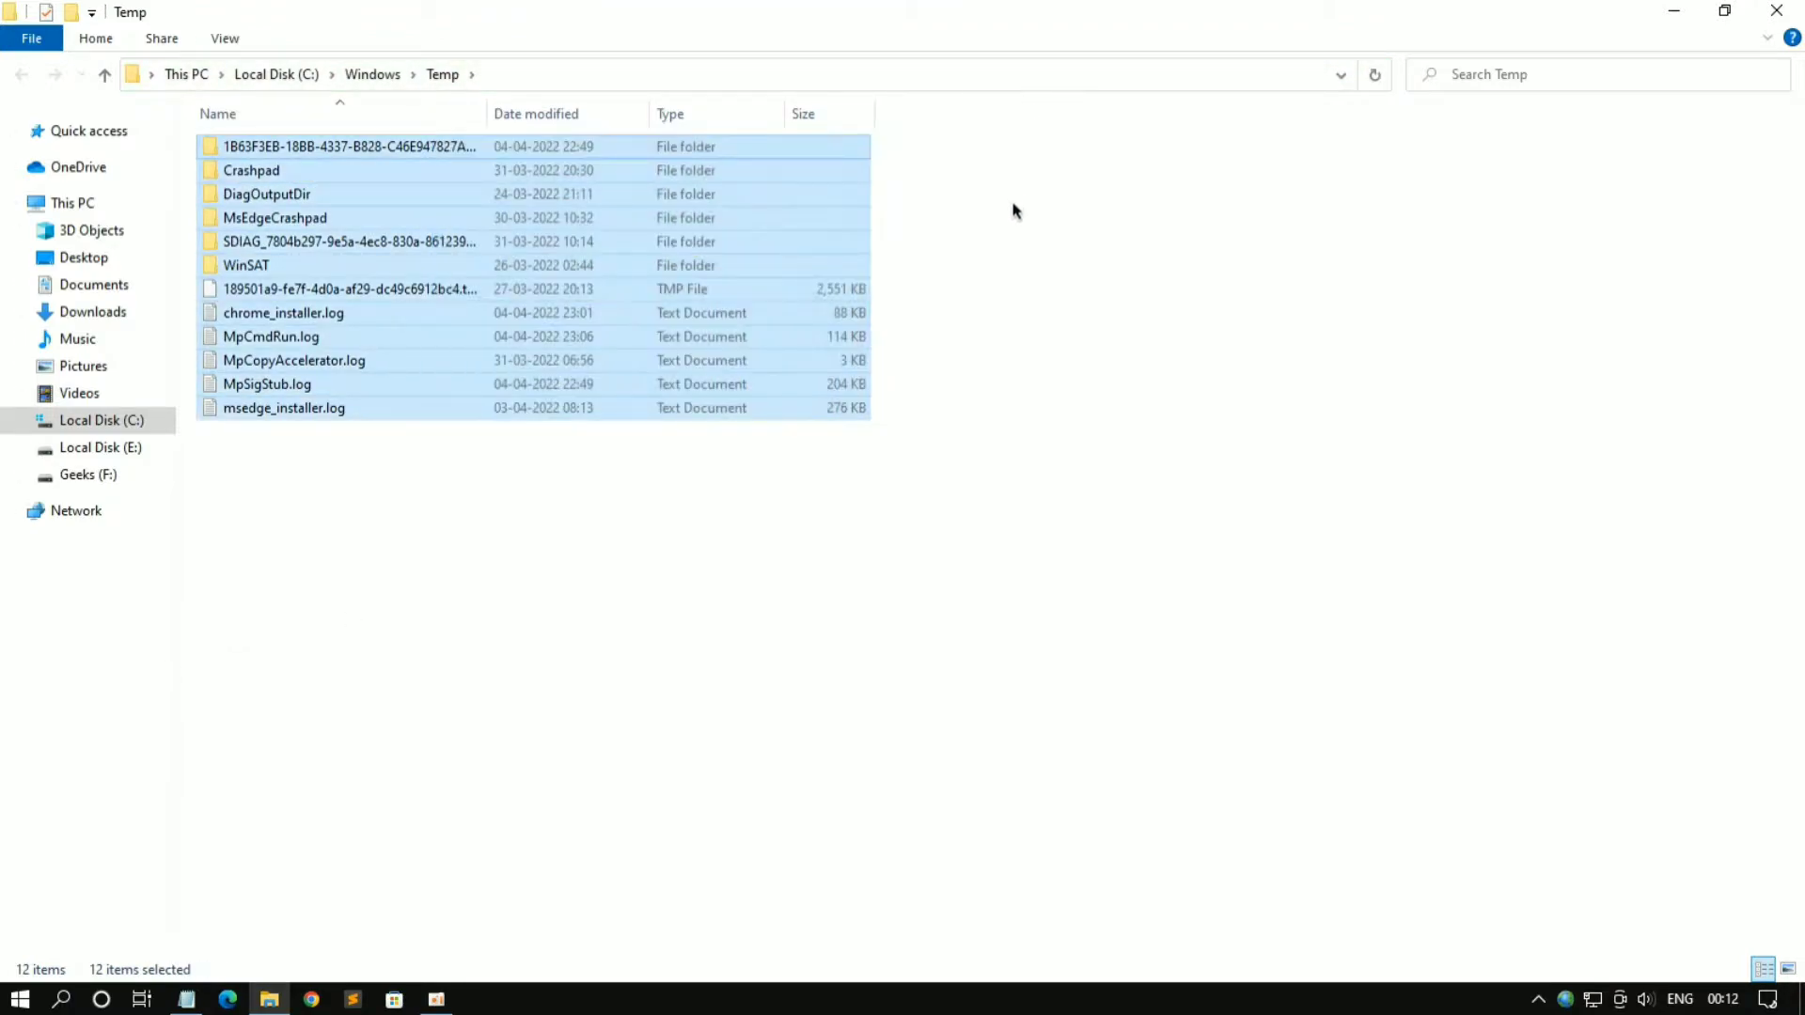
right_click(1107, 210)
click(468, 552)
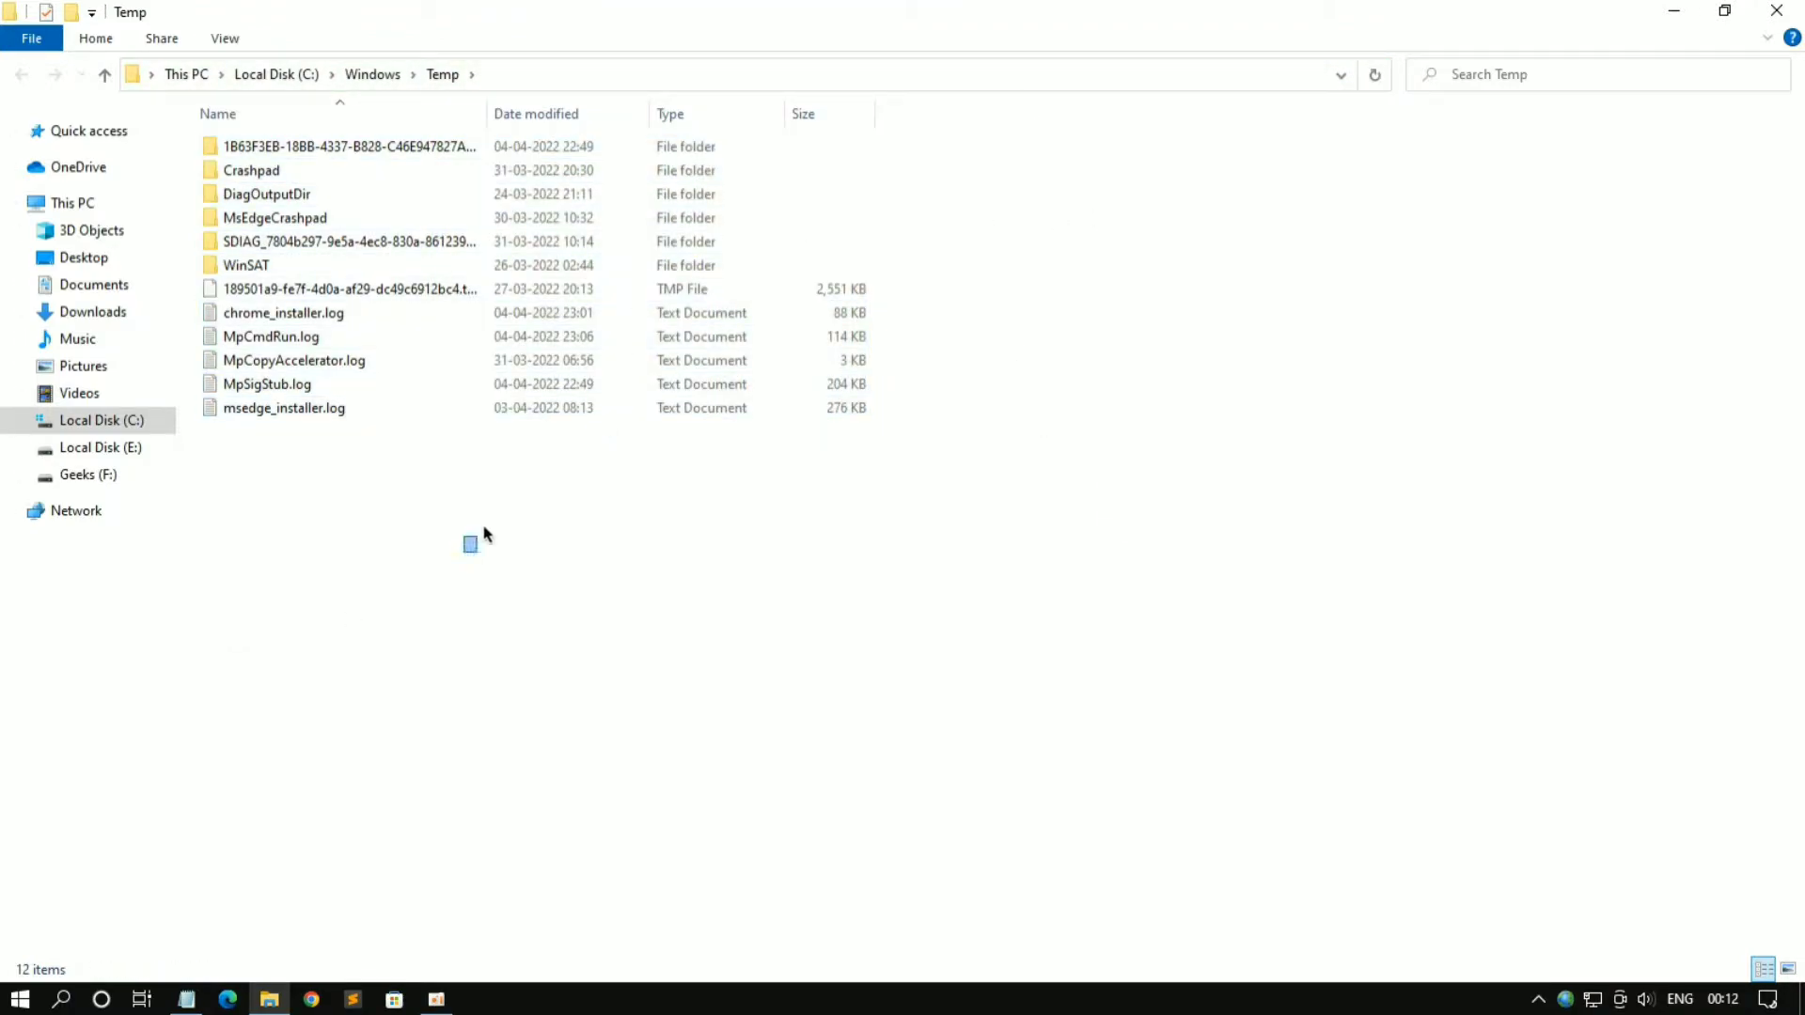
drag(467, 552, 888, 136)
right_click(710, 215)
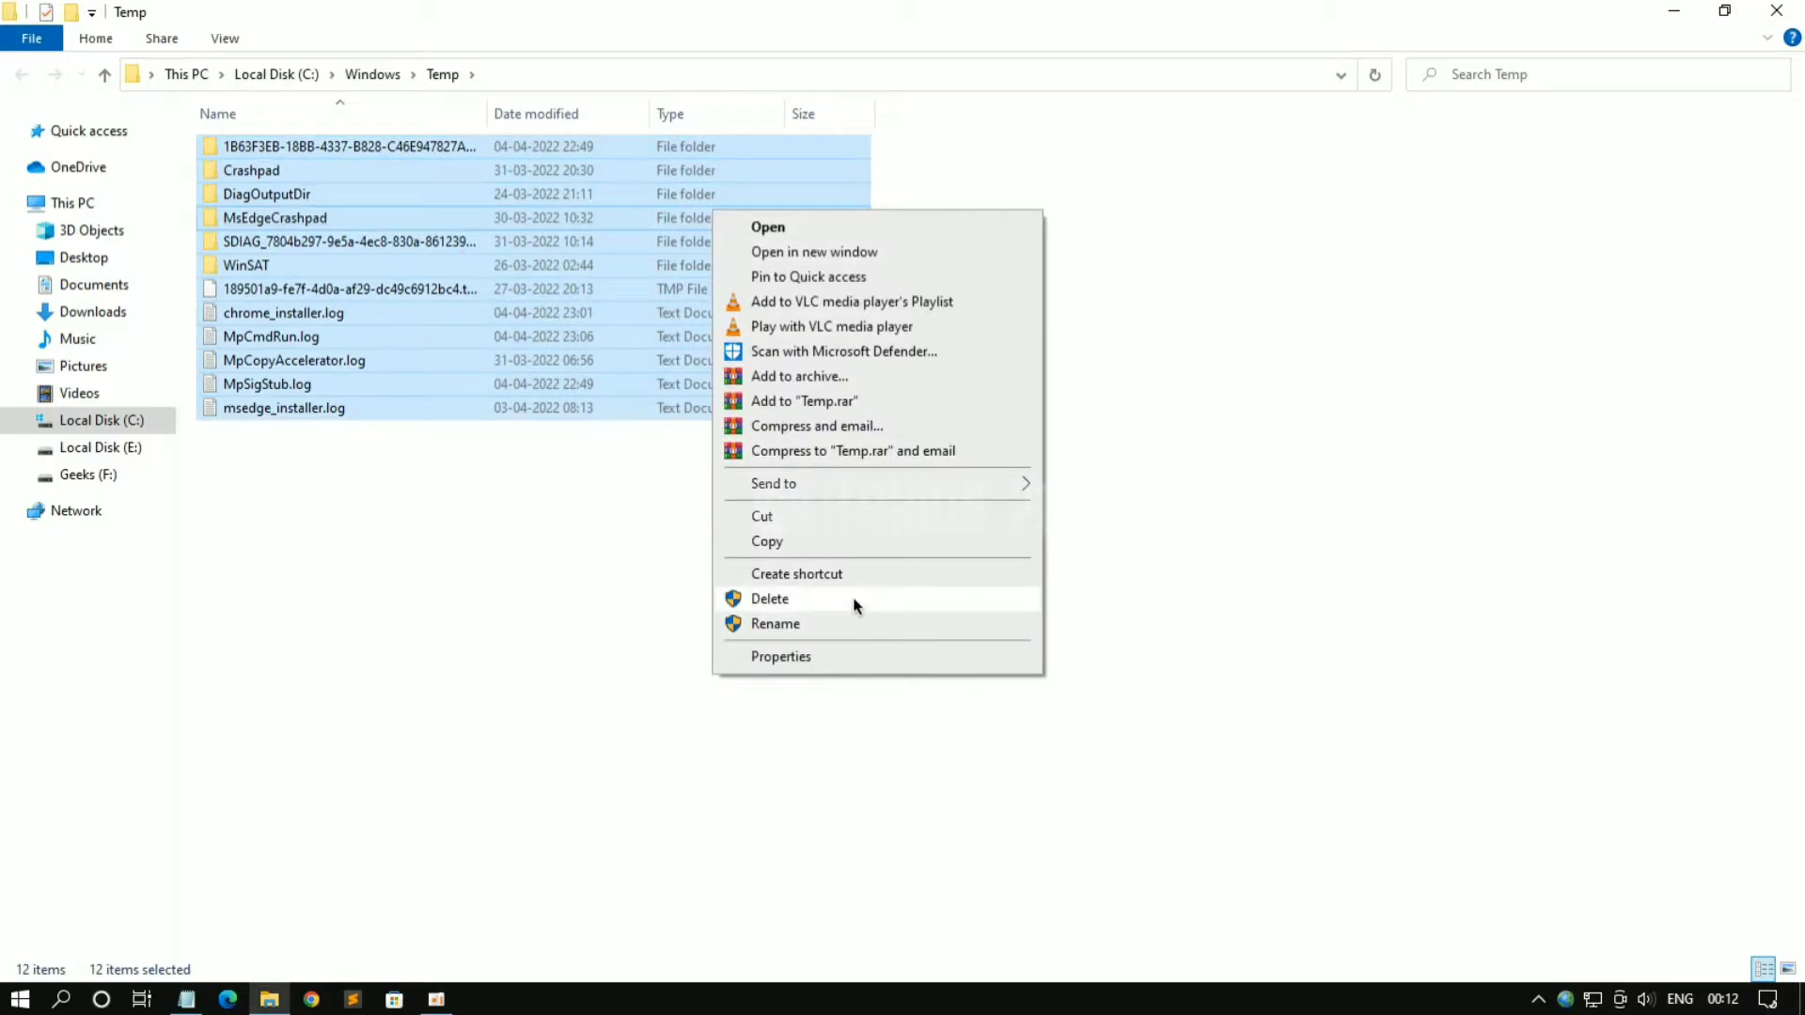
click(856, 605)
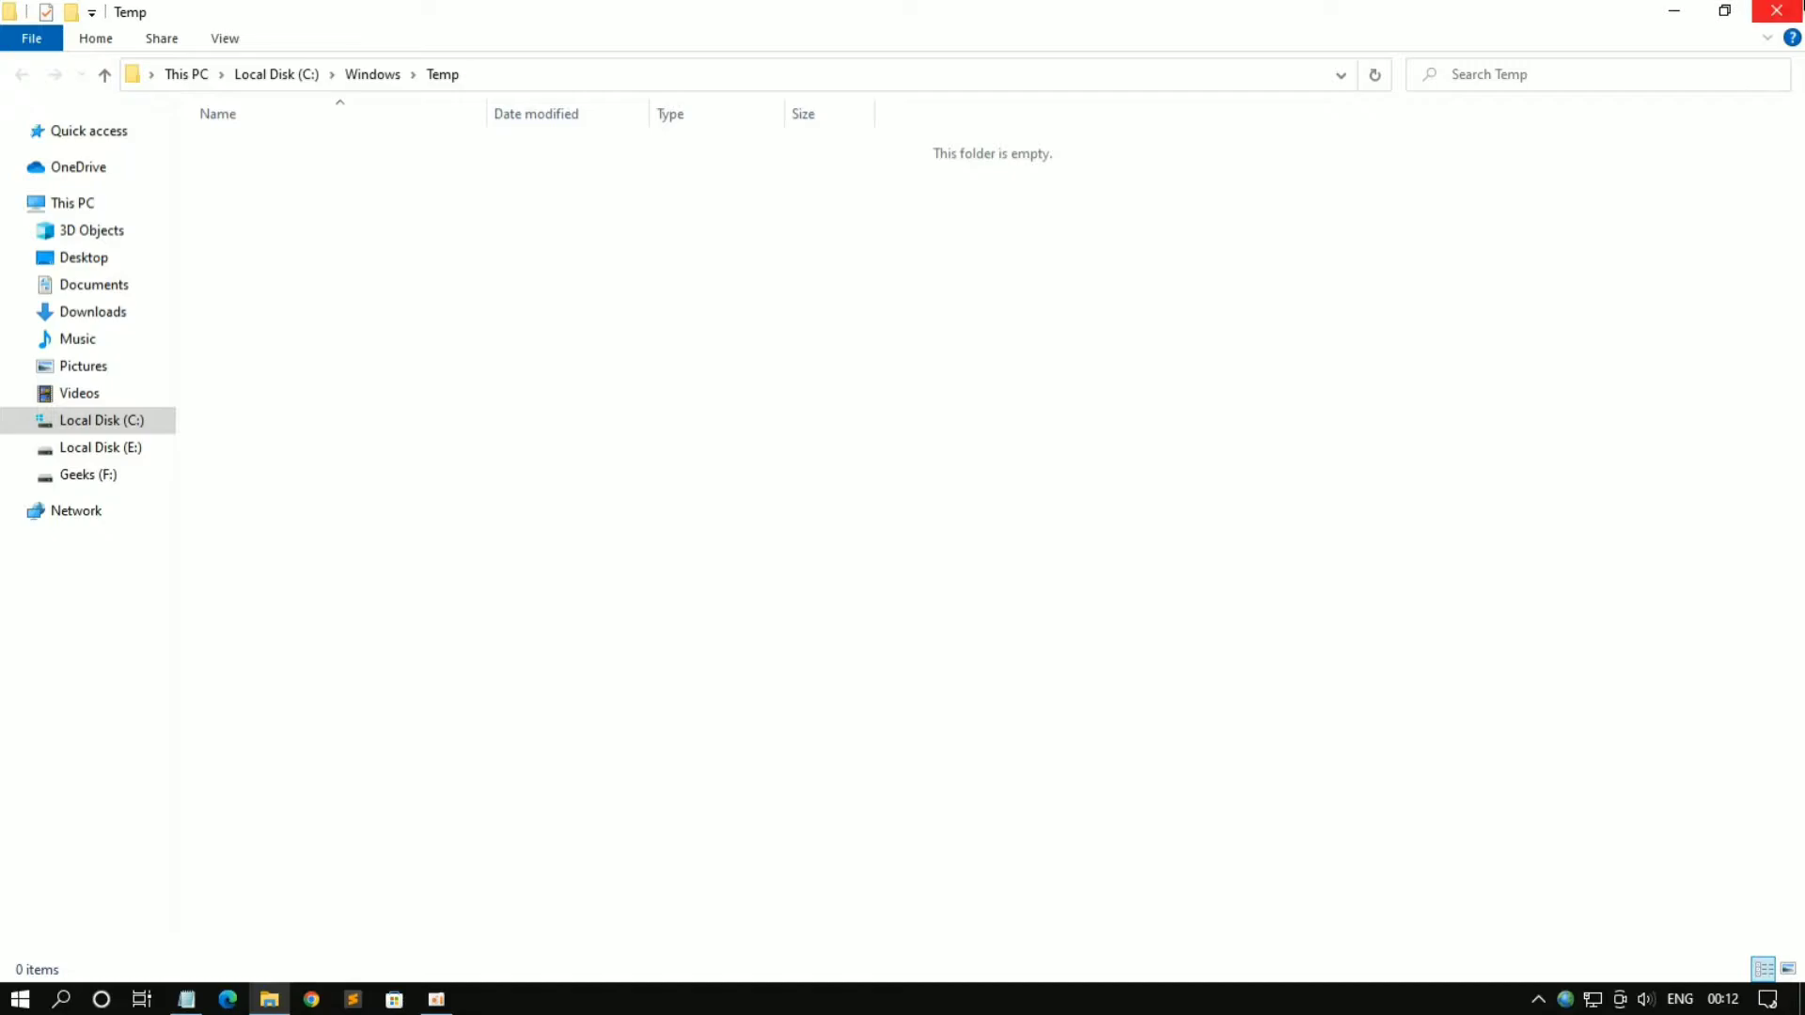
click(1799, 6)
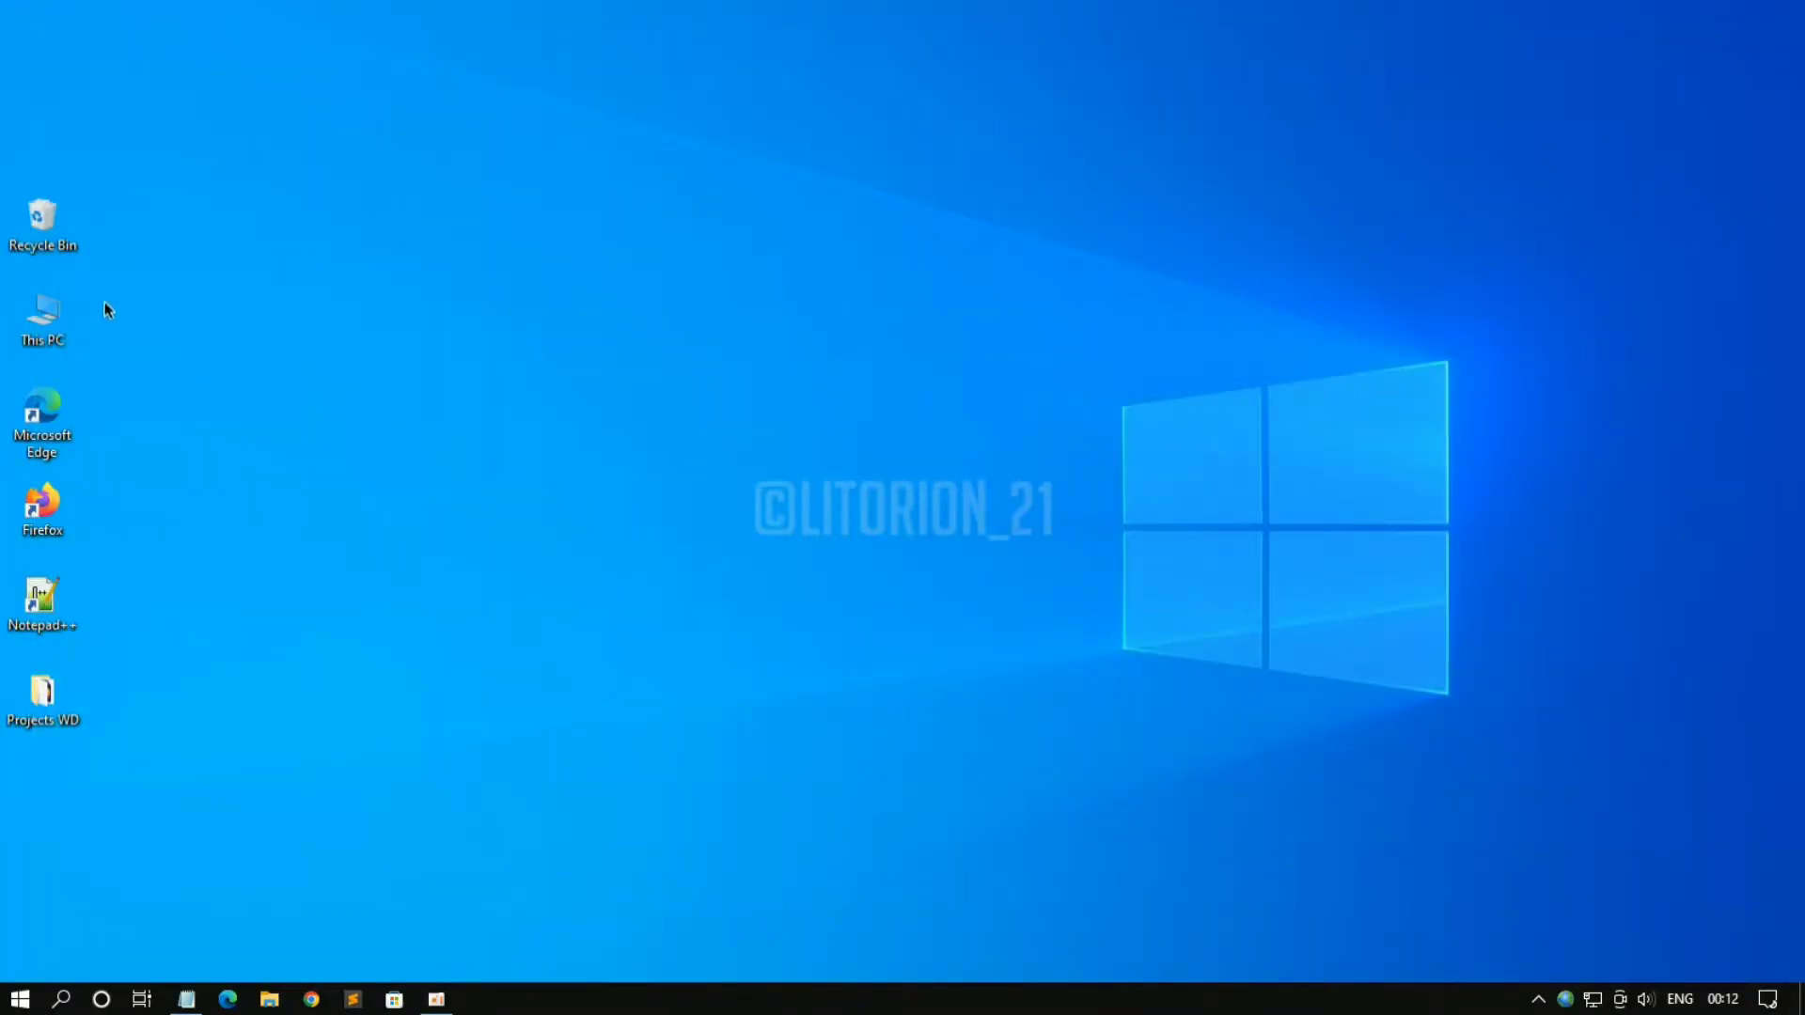
Empty the Recycle Bin permanently, granting administrator permission for all current items
right_click(42, 226)
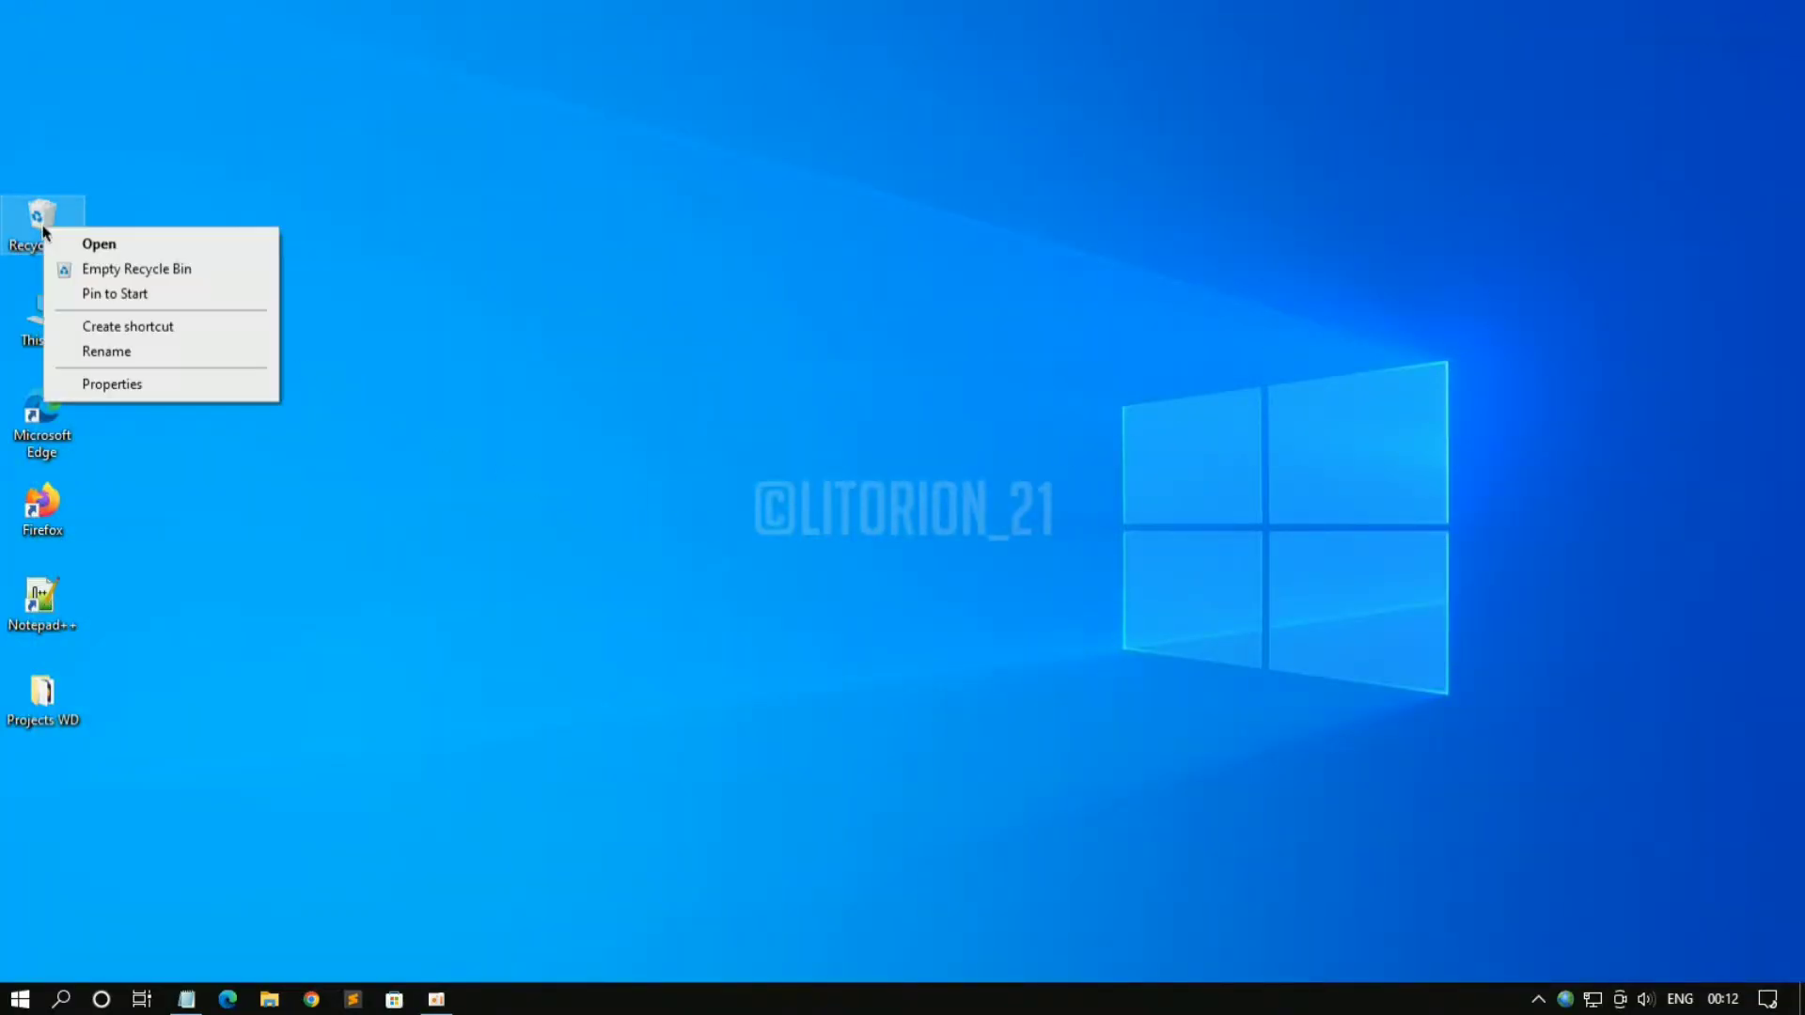
click(203, 272)
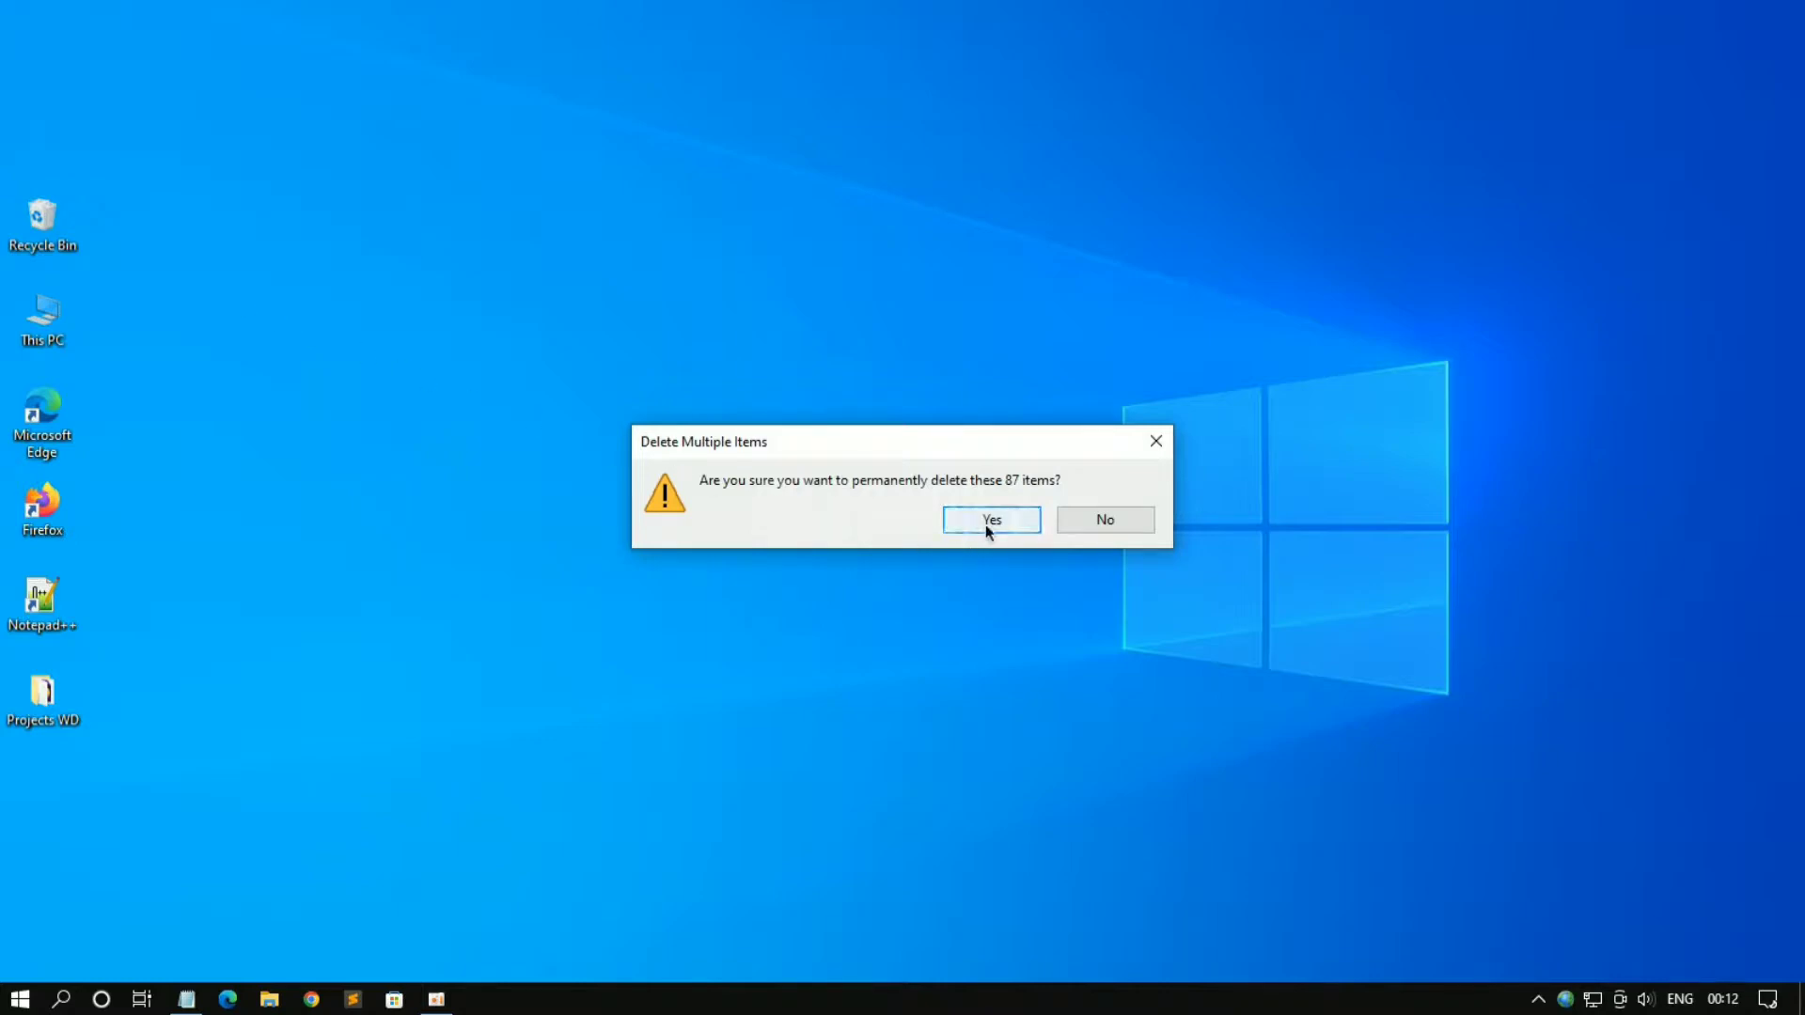
click(985, 522)
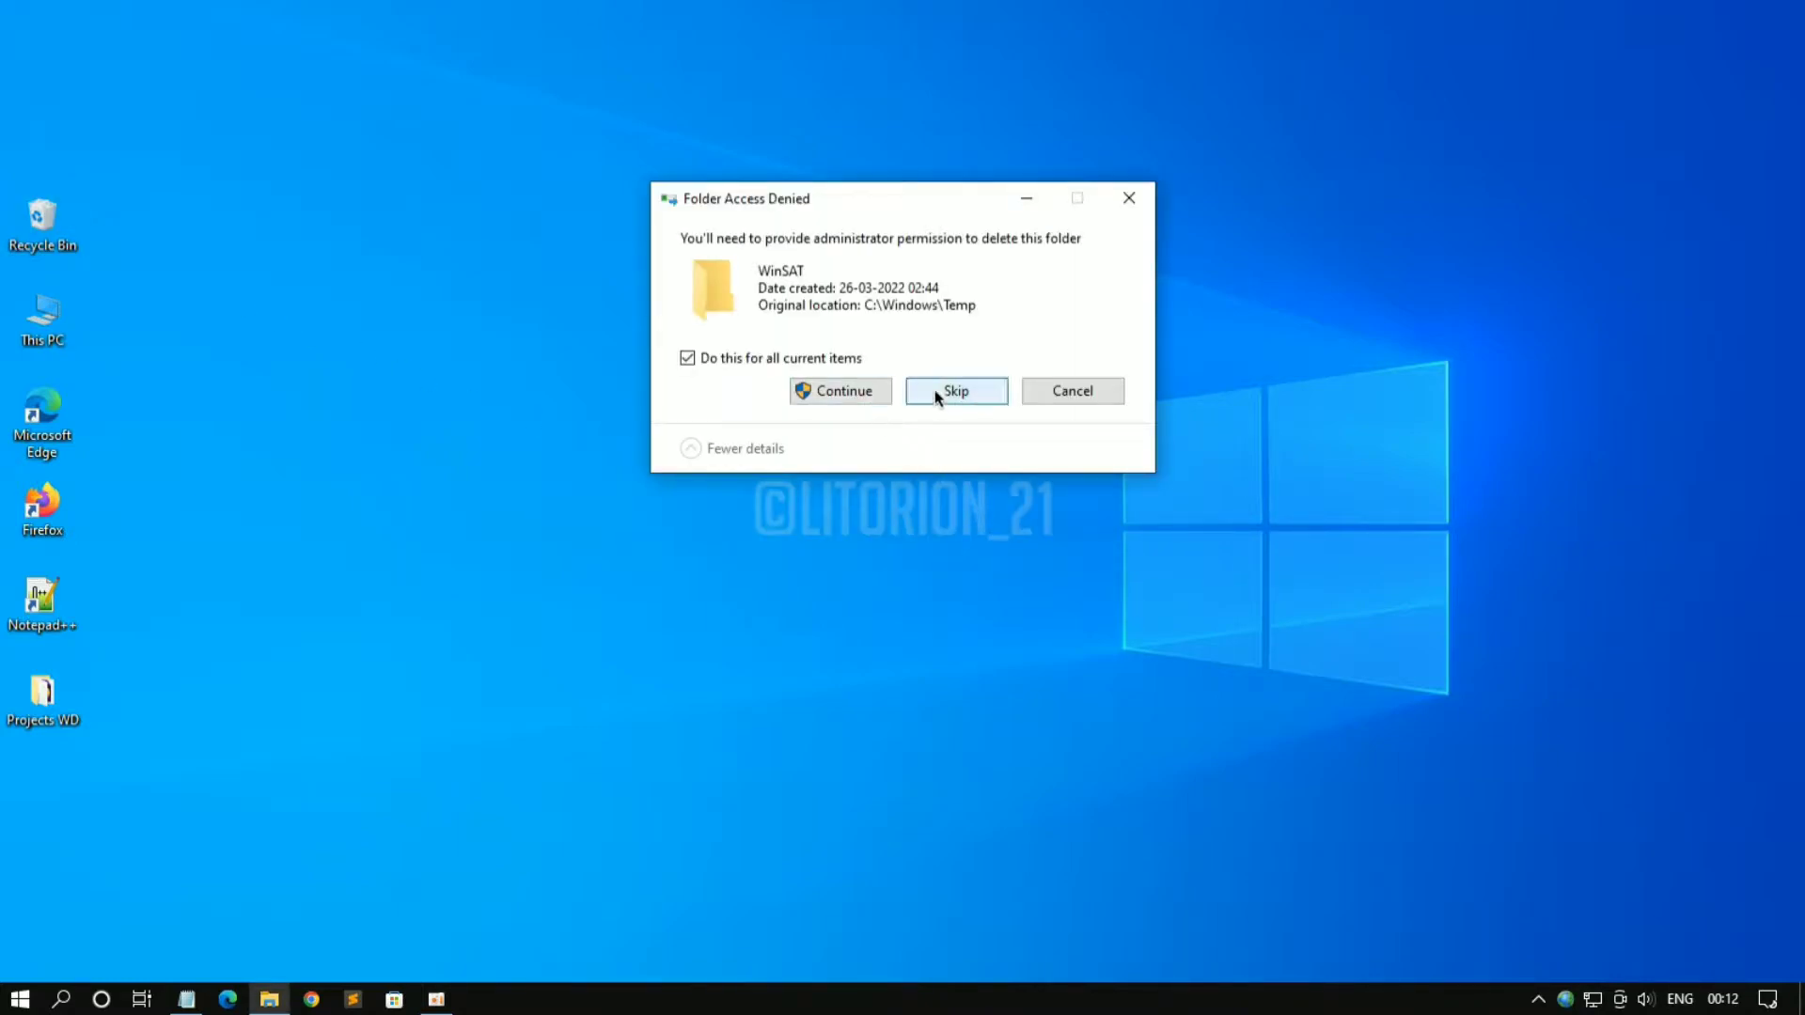
click(866, 397)
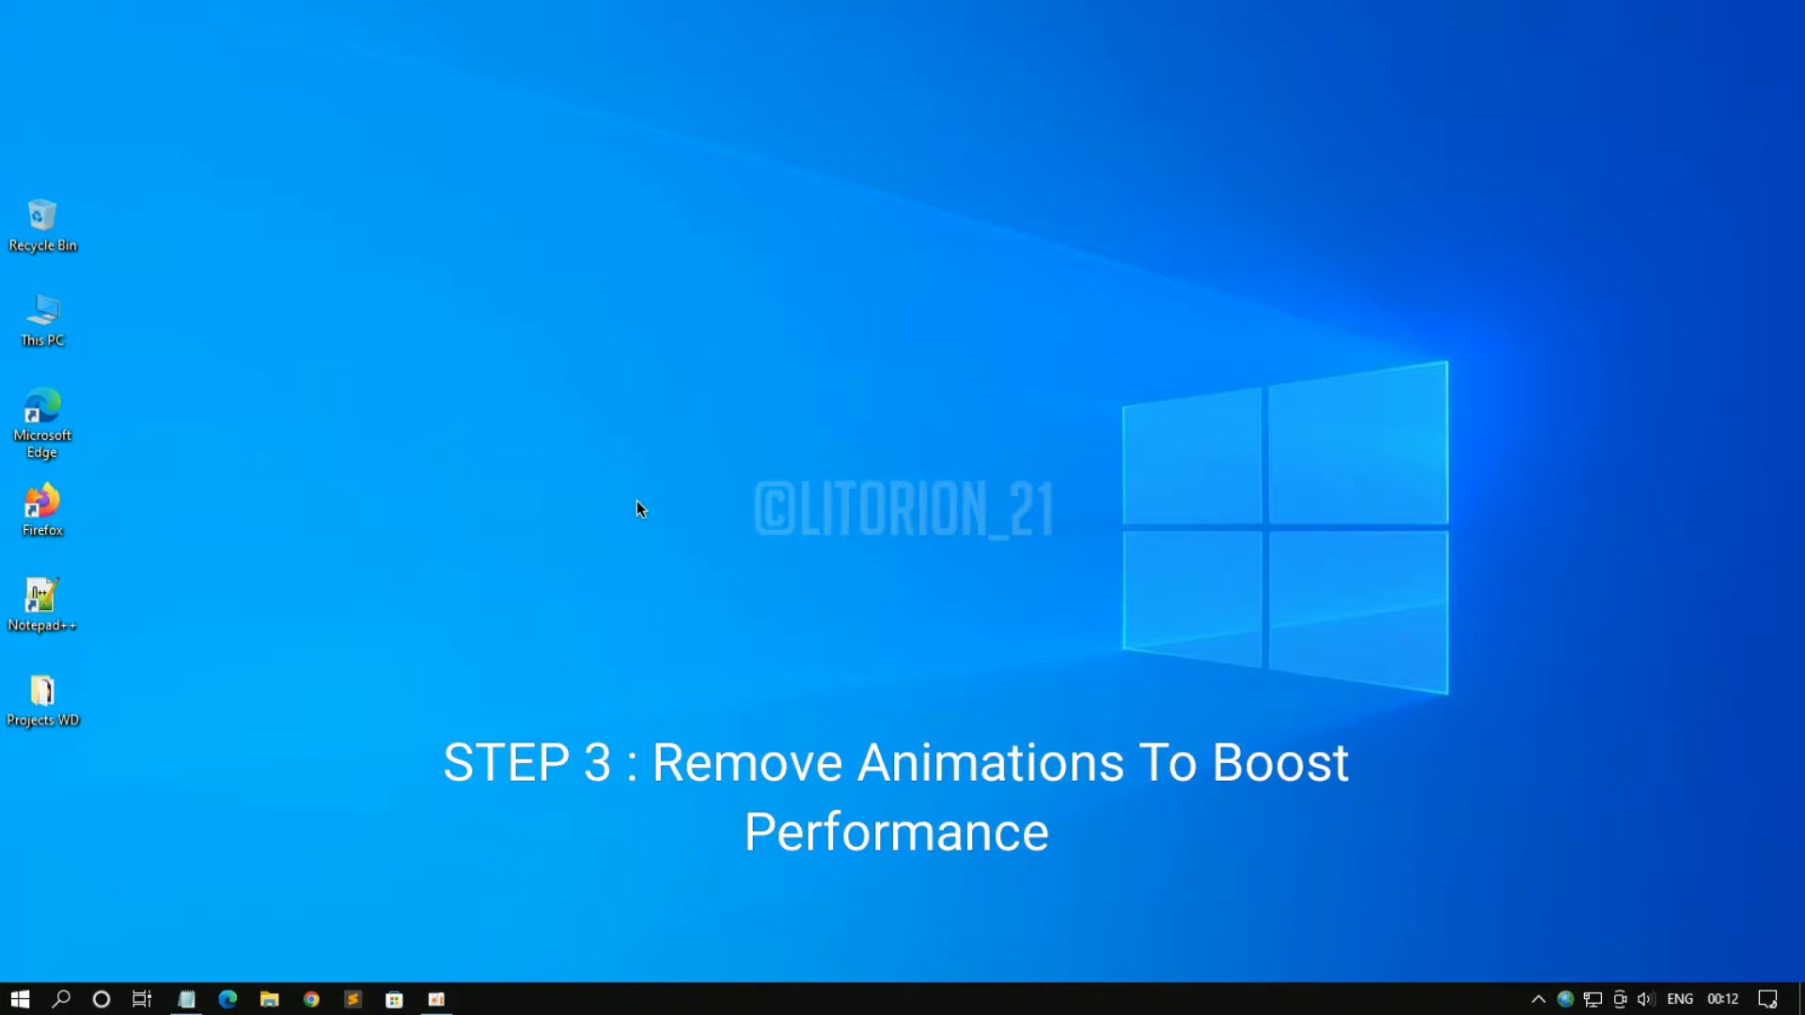
Open the Performance Options from the advanced system settings of This PC
right_click(54, 336)
click(257, 353)
right_click(639, 749)
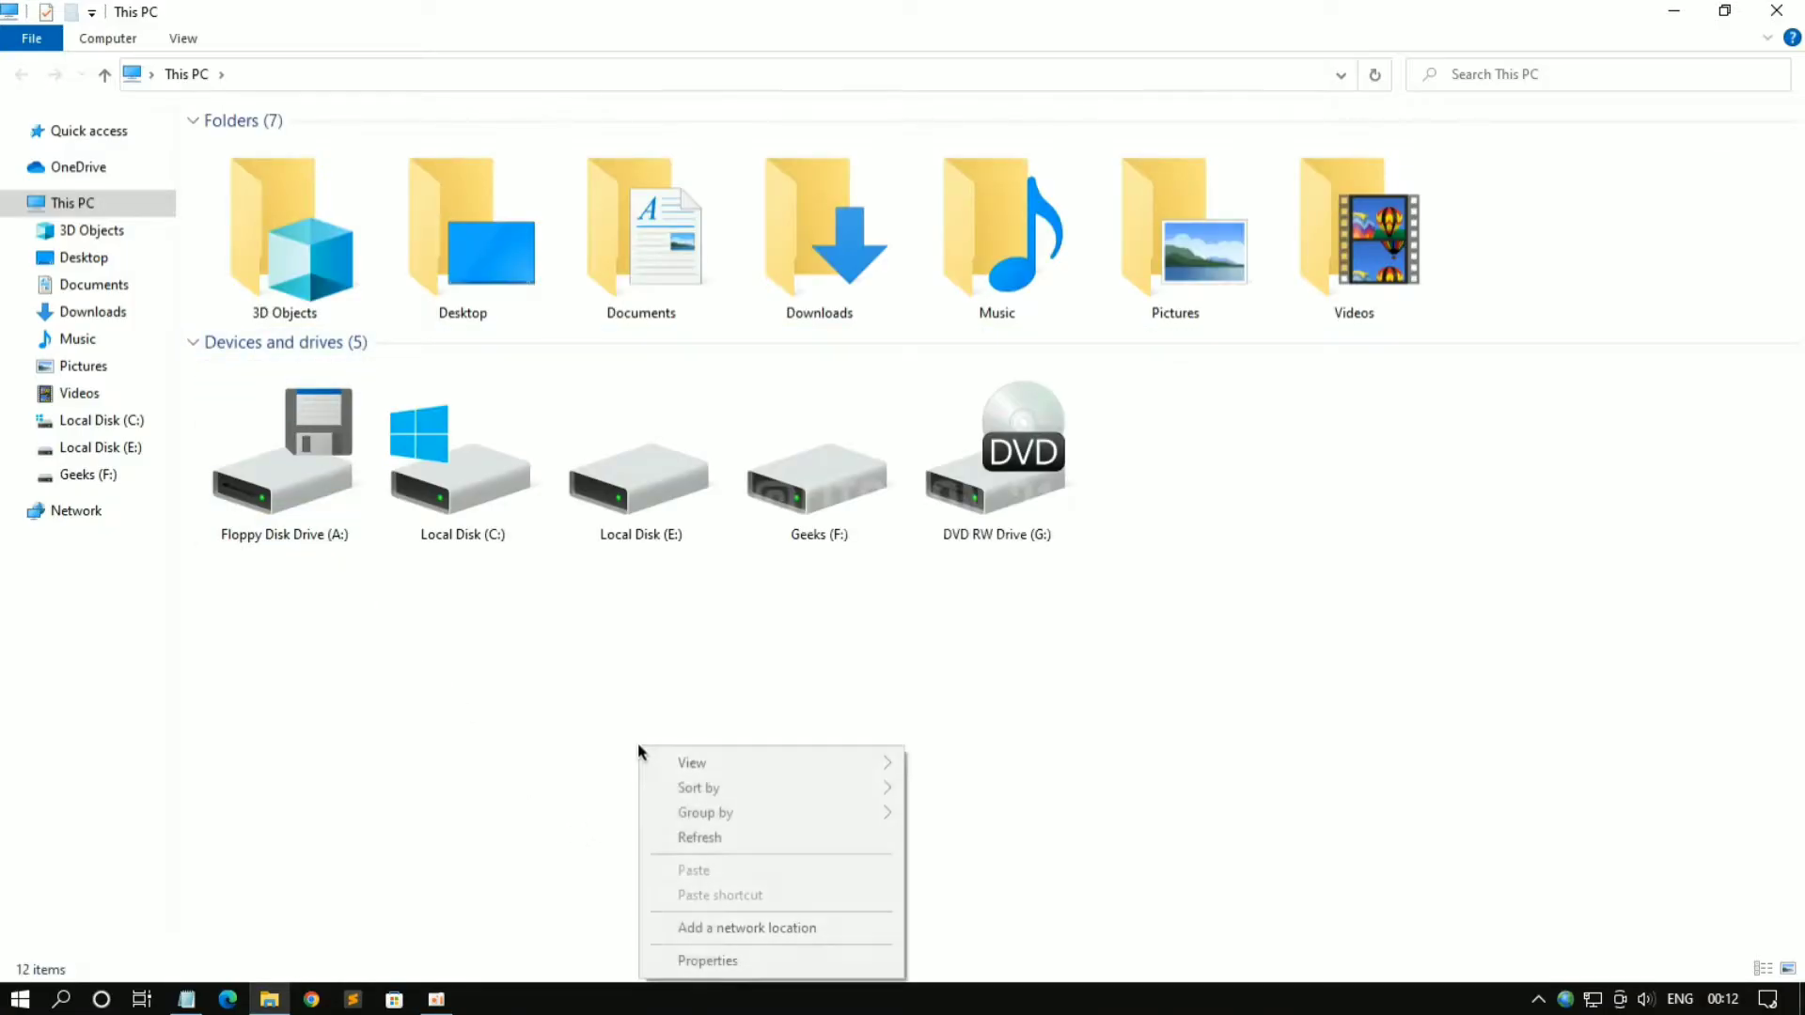
click(696, 959)
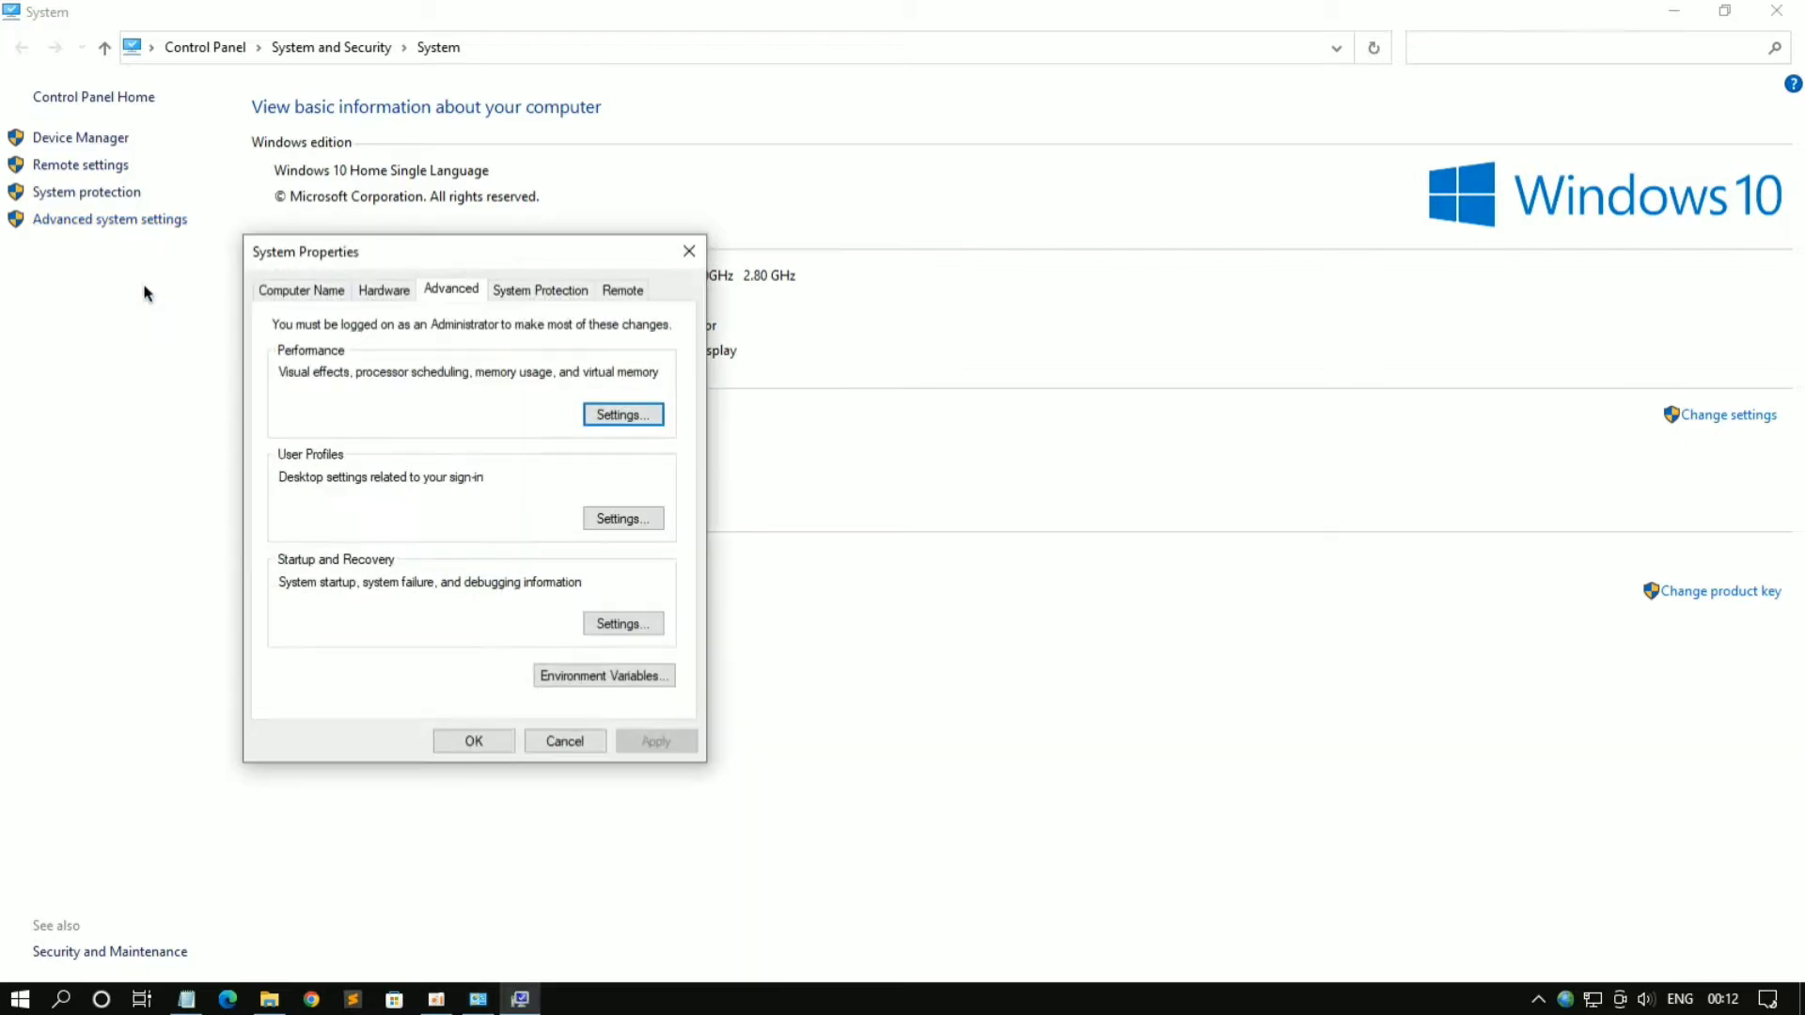
drag(504, 257, 777, 261)
click(893, 417)
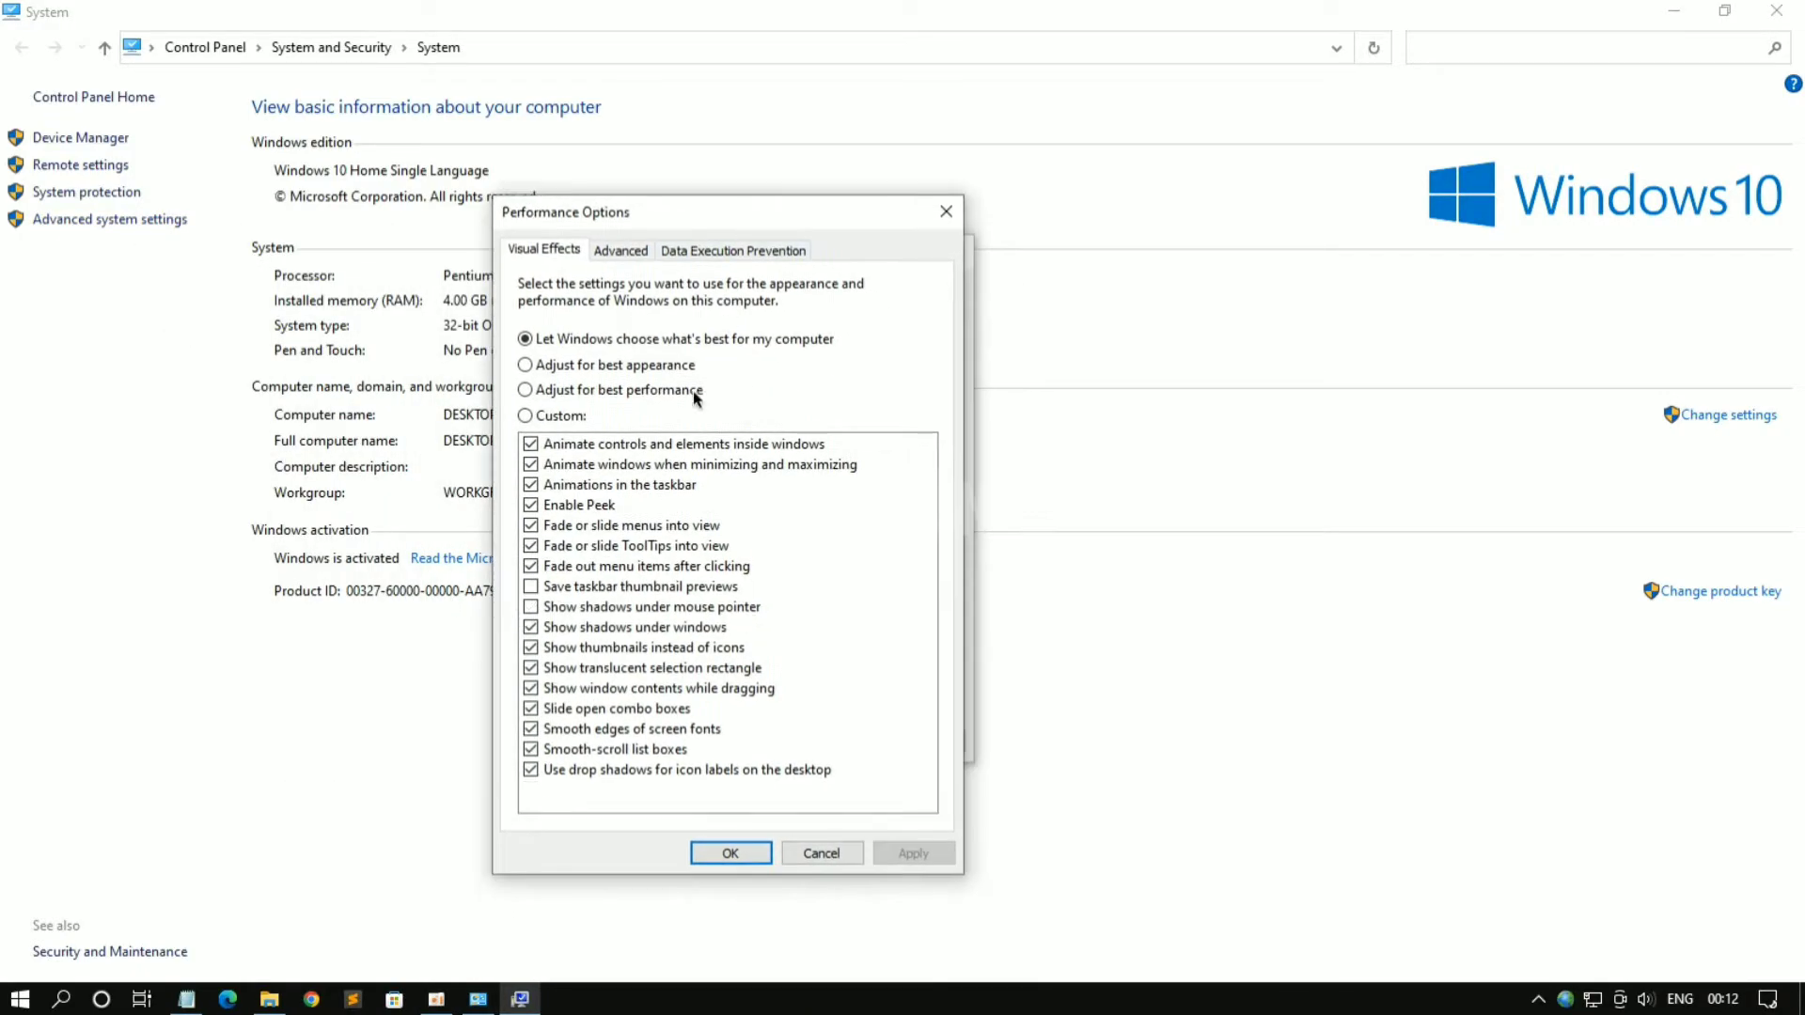
Adjust visual effects for best performance, but keep smooth font edges, thumbnails instead of icons and the minimize/maximize window animation, and apply
click(611, 391)
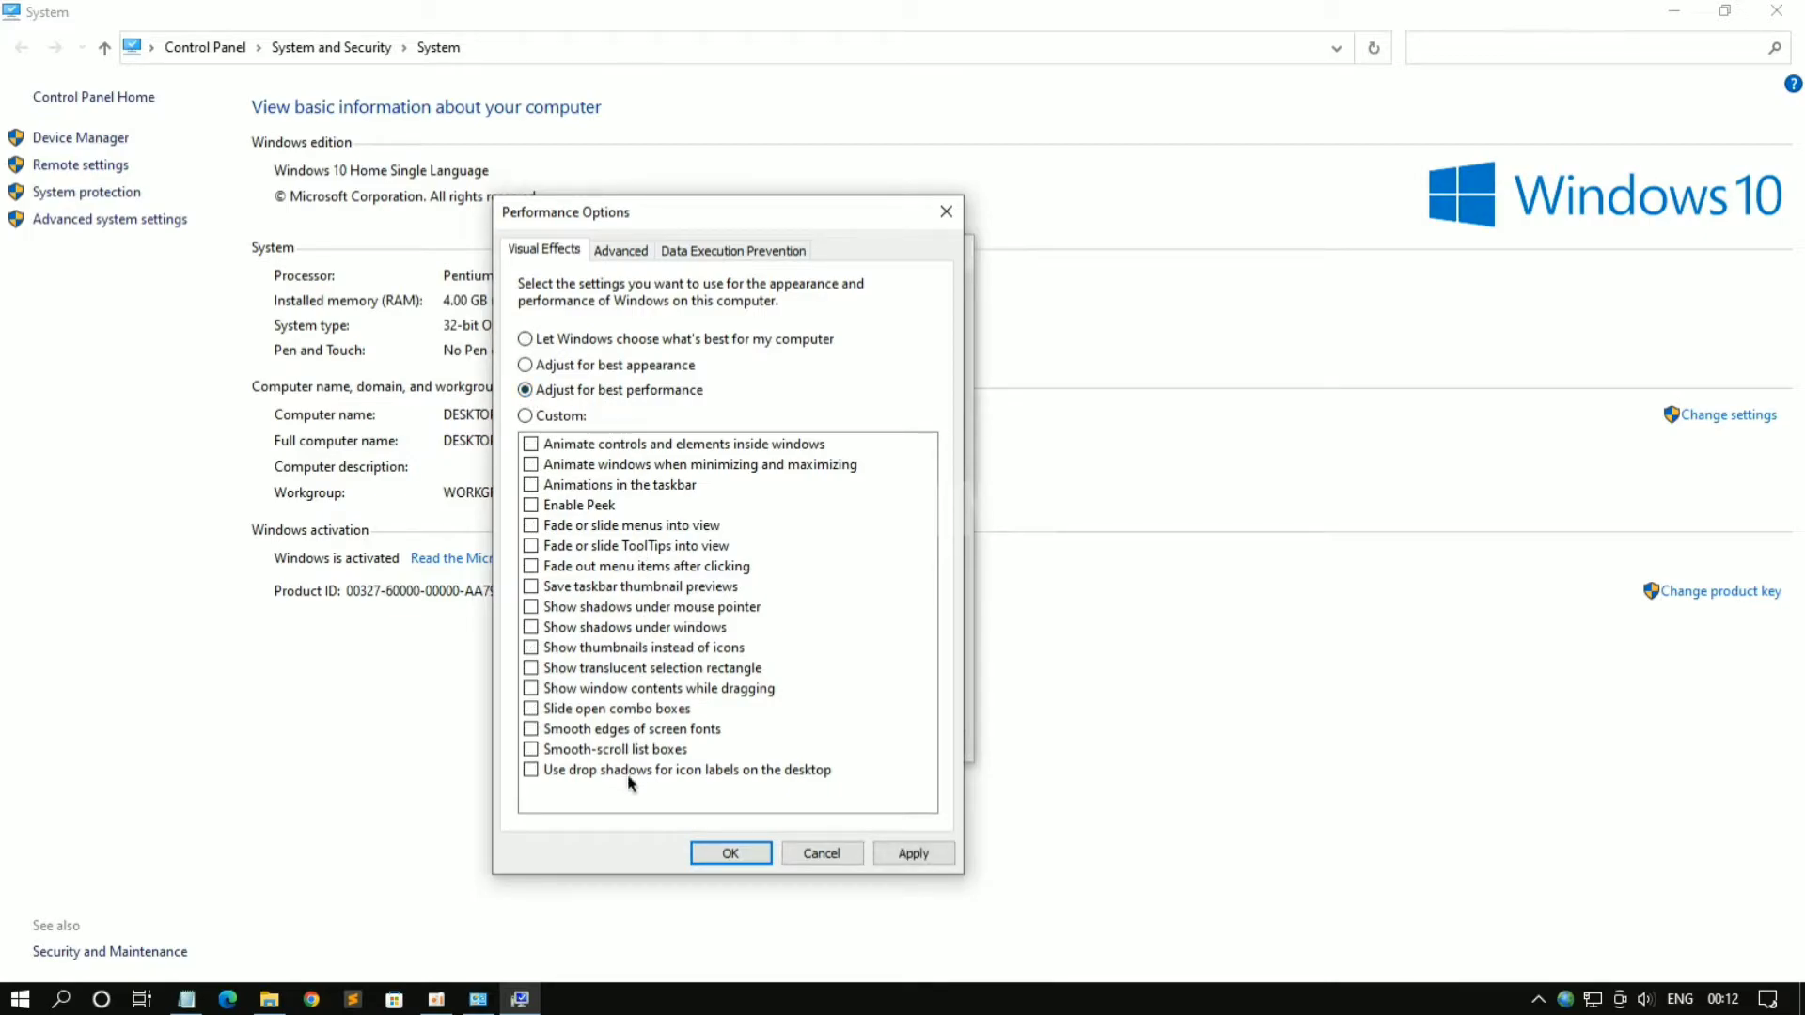
click(673, 737)
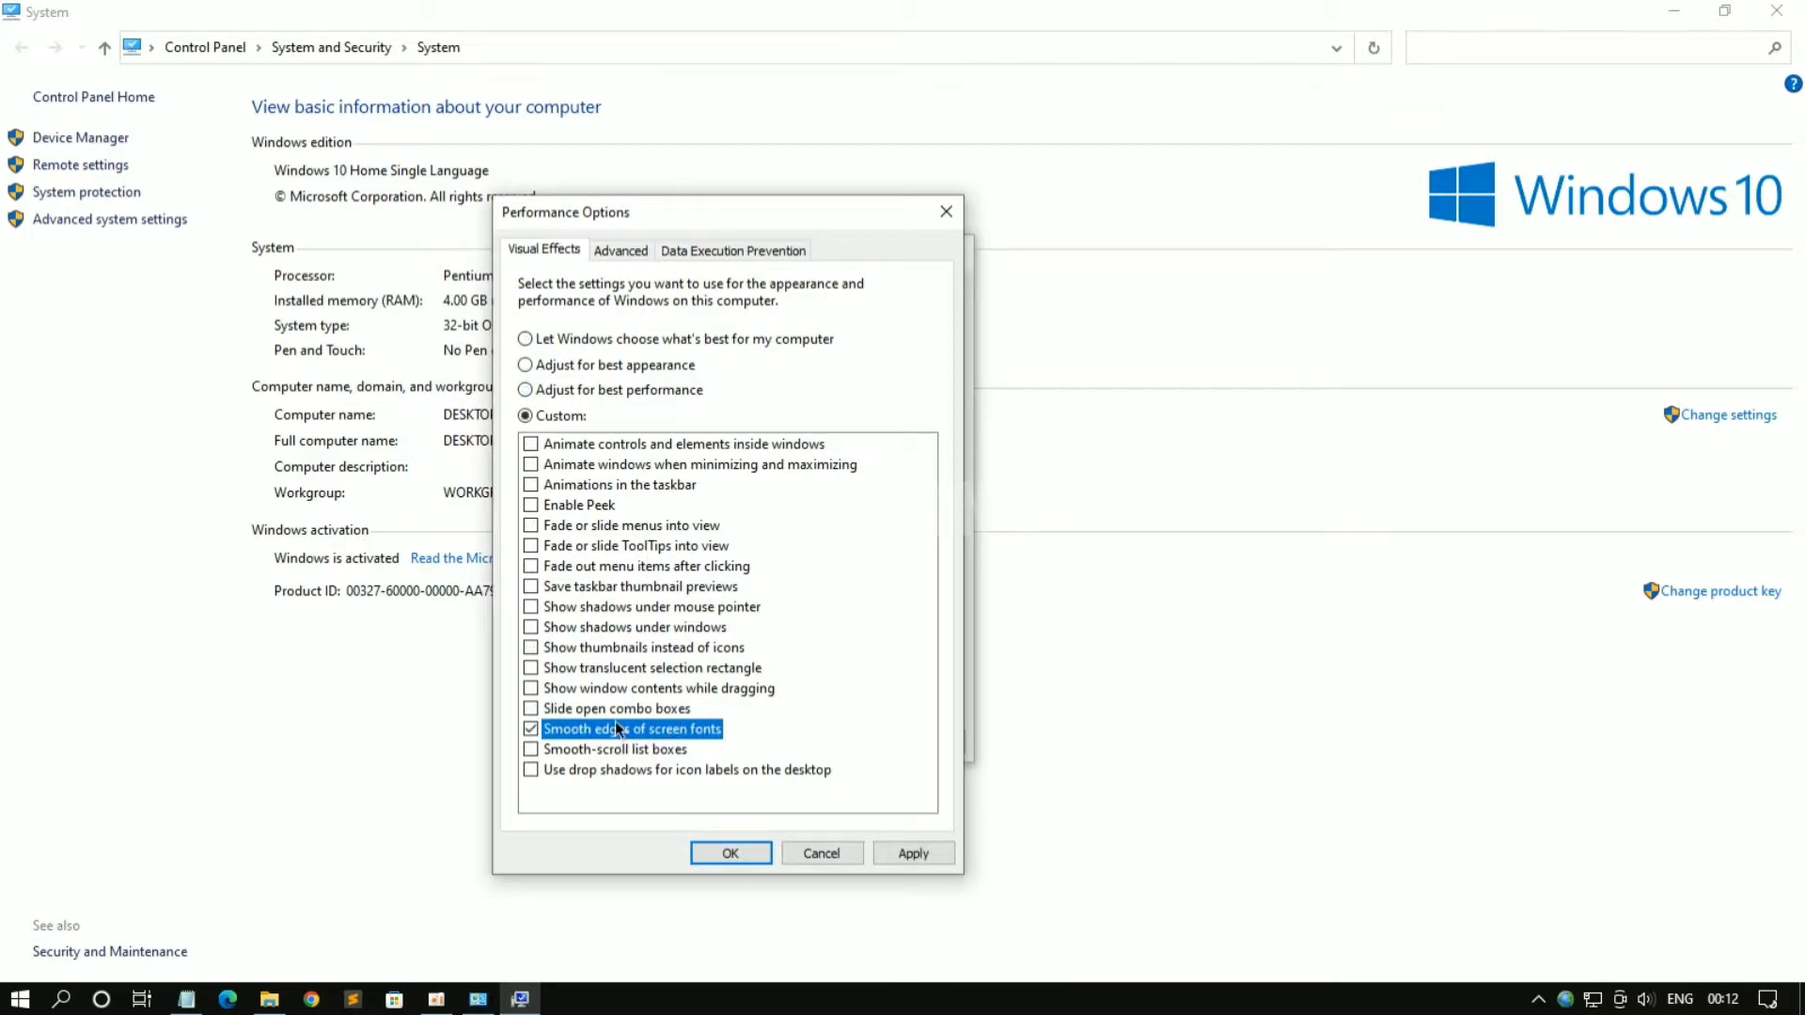
click(601, 647)
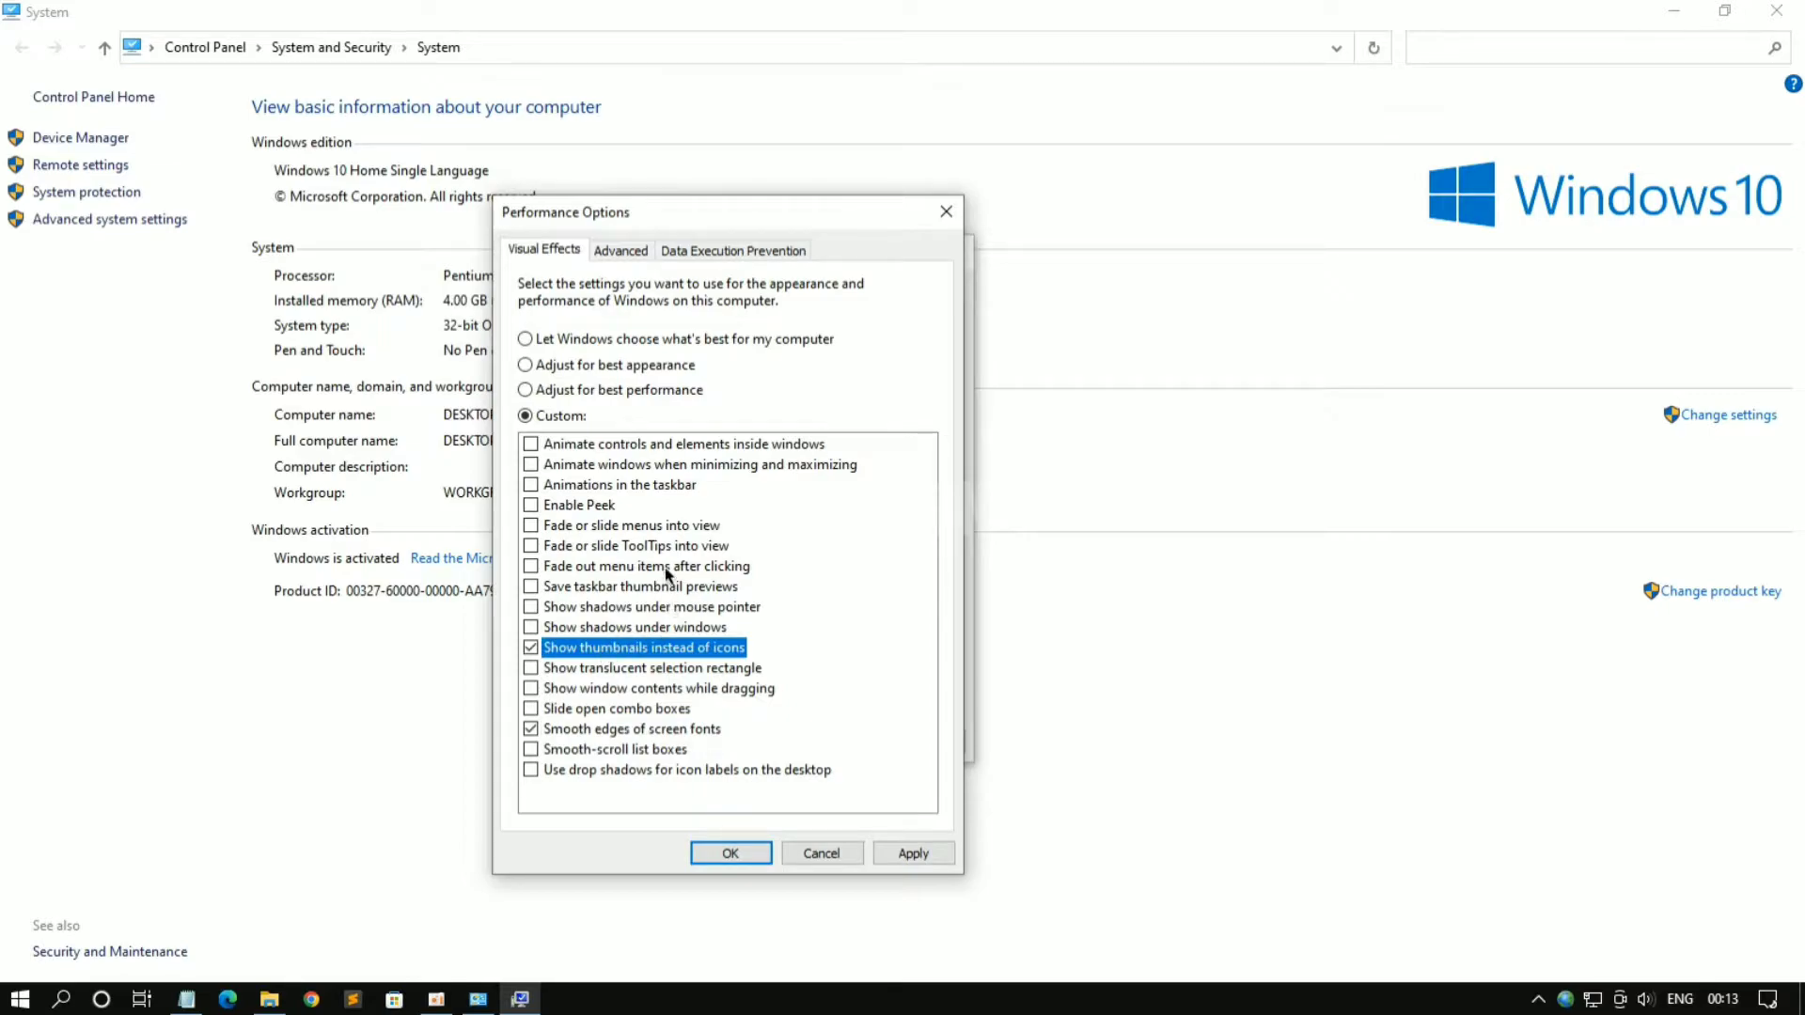
click(743, 467)
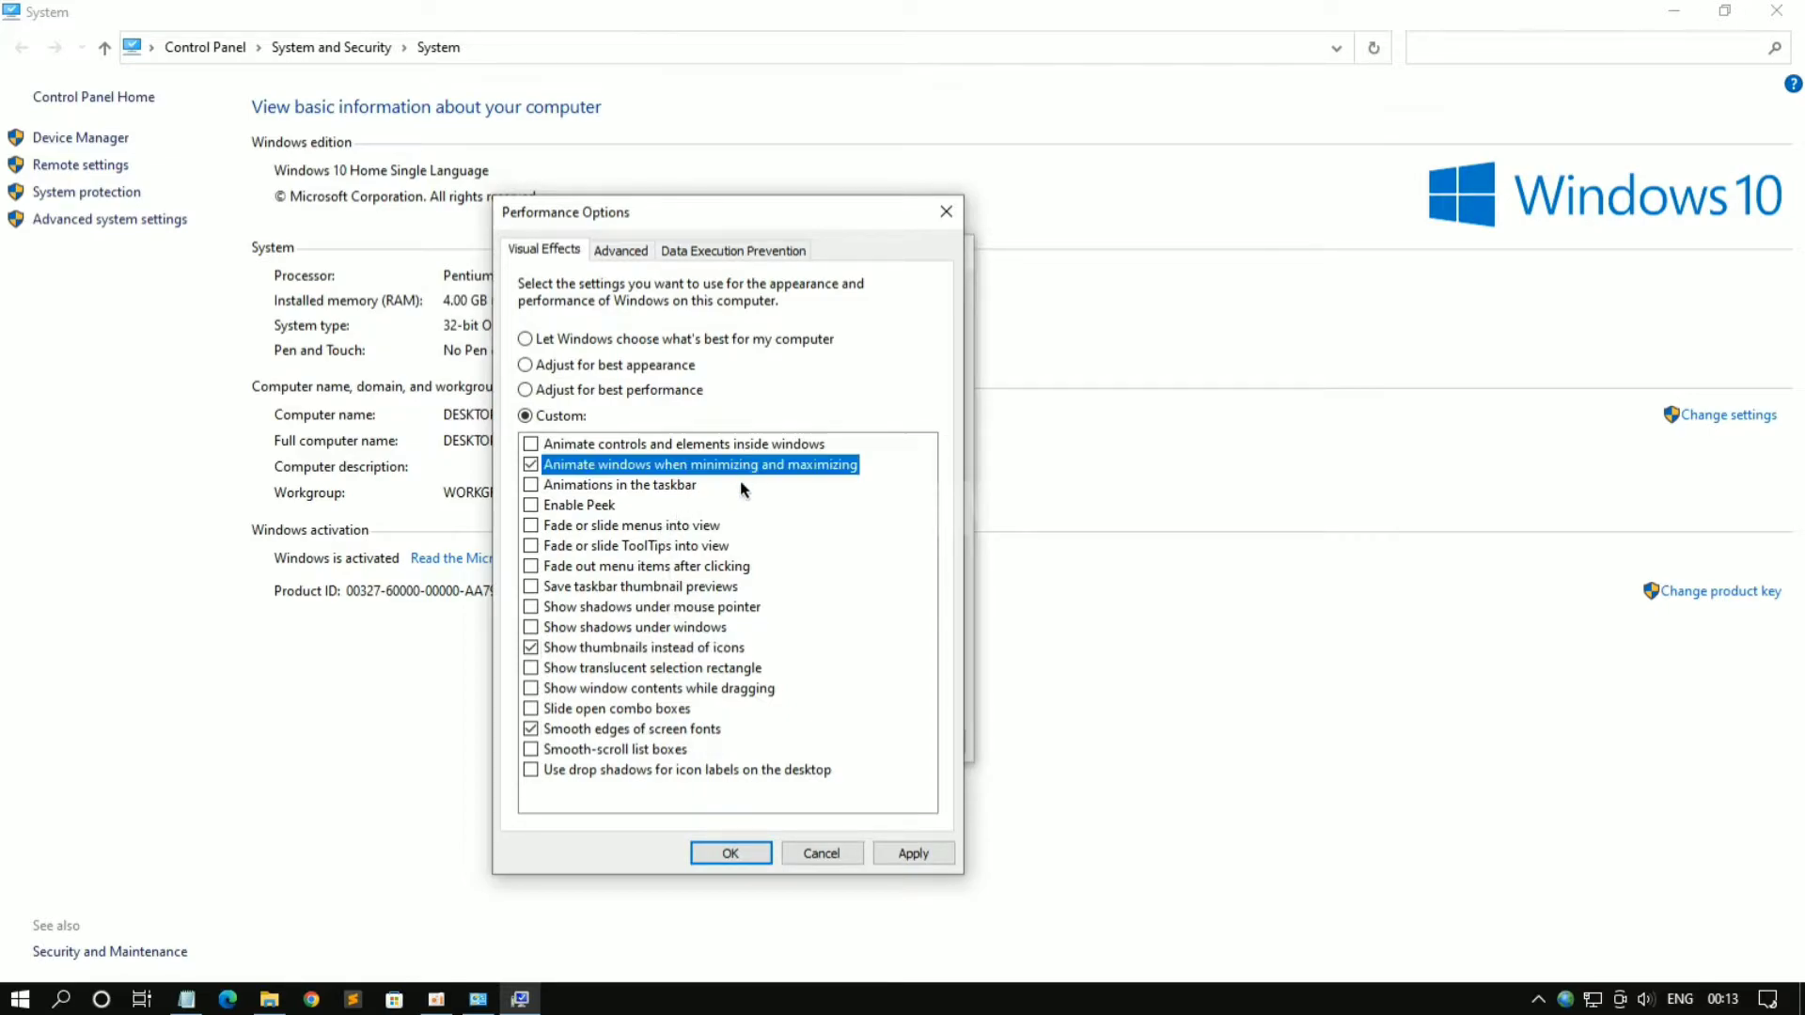
click(914, 853)
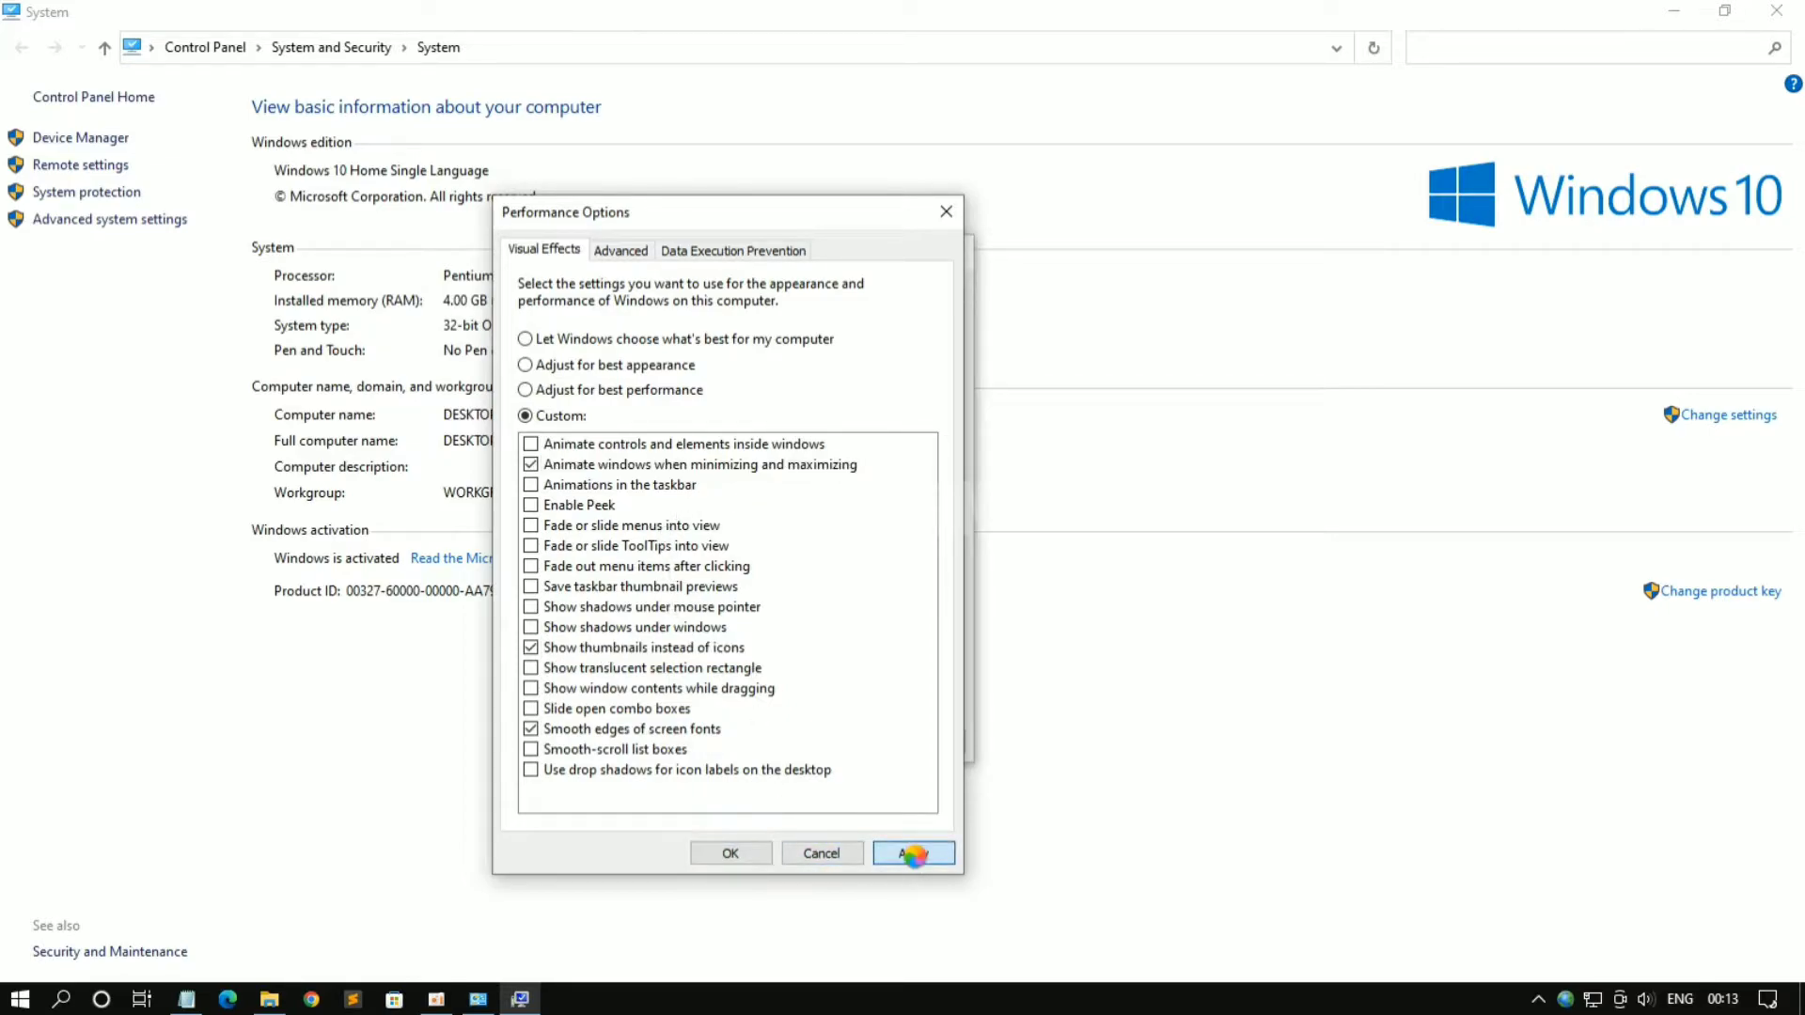
click(752, 855)
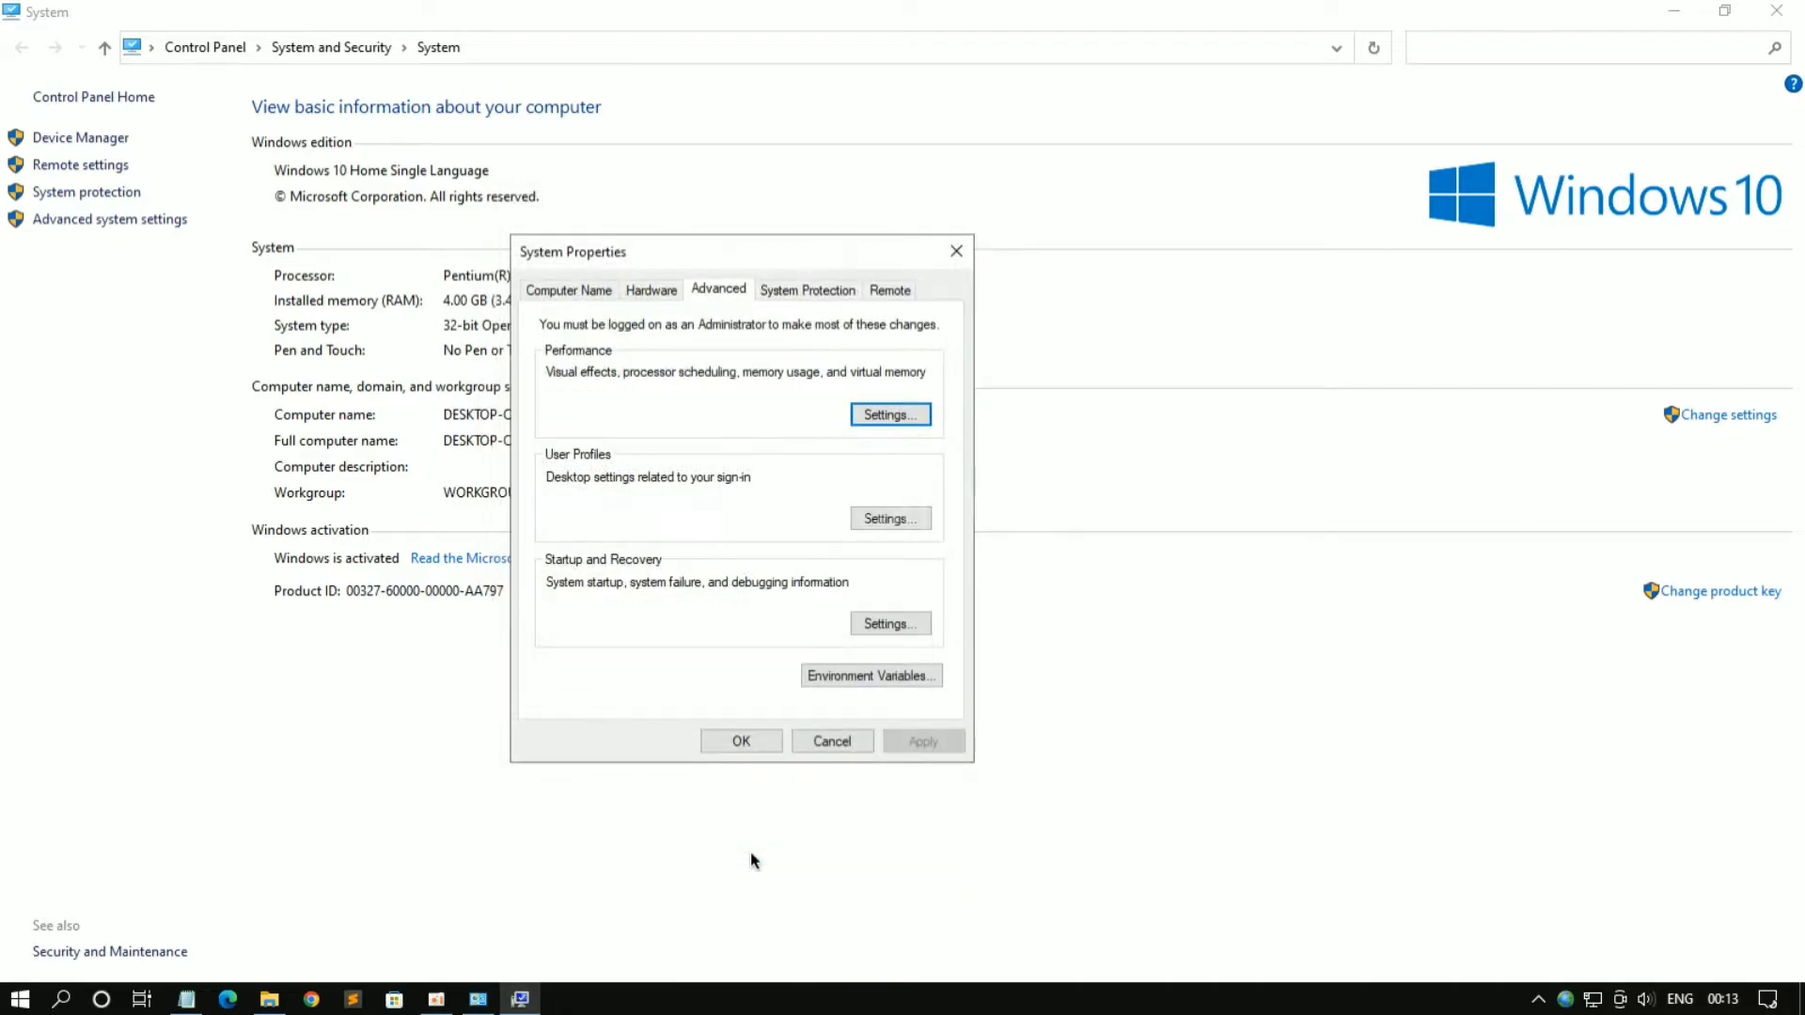
Close System Properties, the System window and This PC to return to the desktop
click(747, 743)
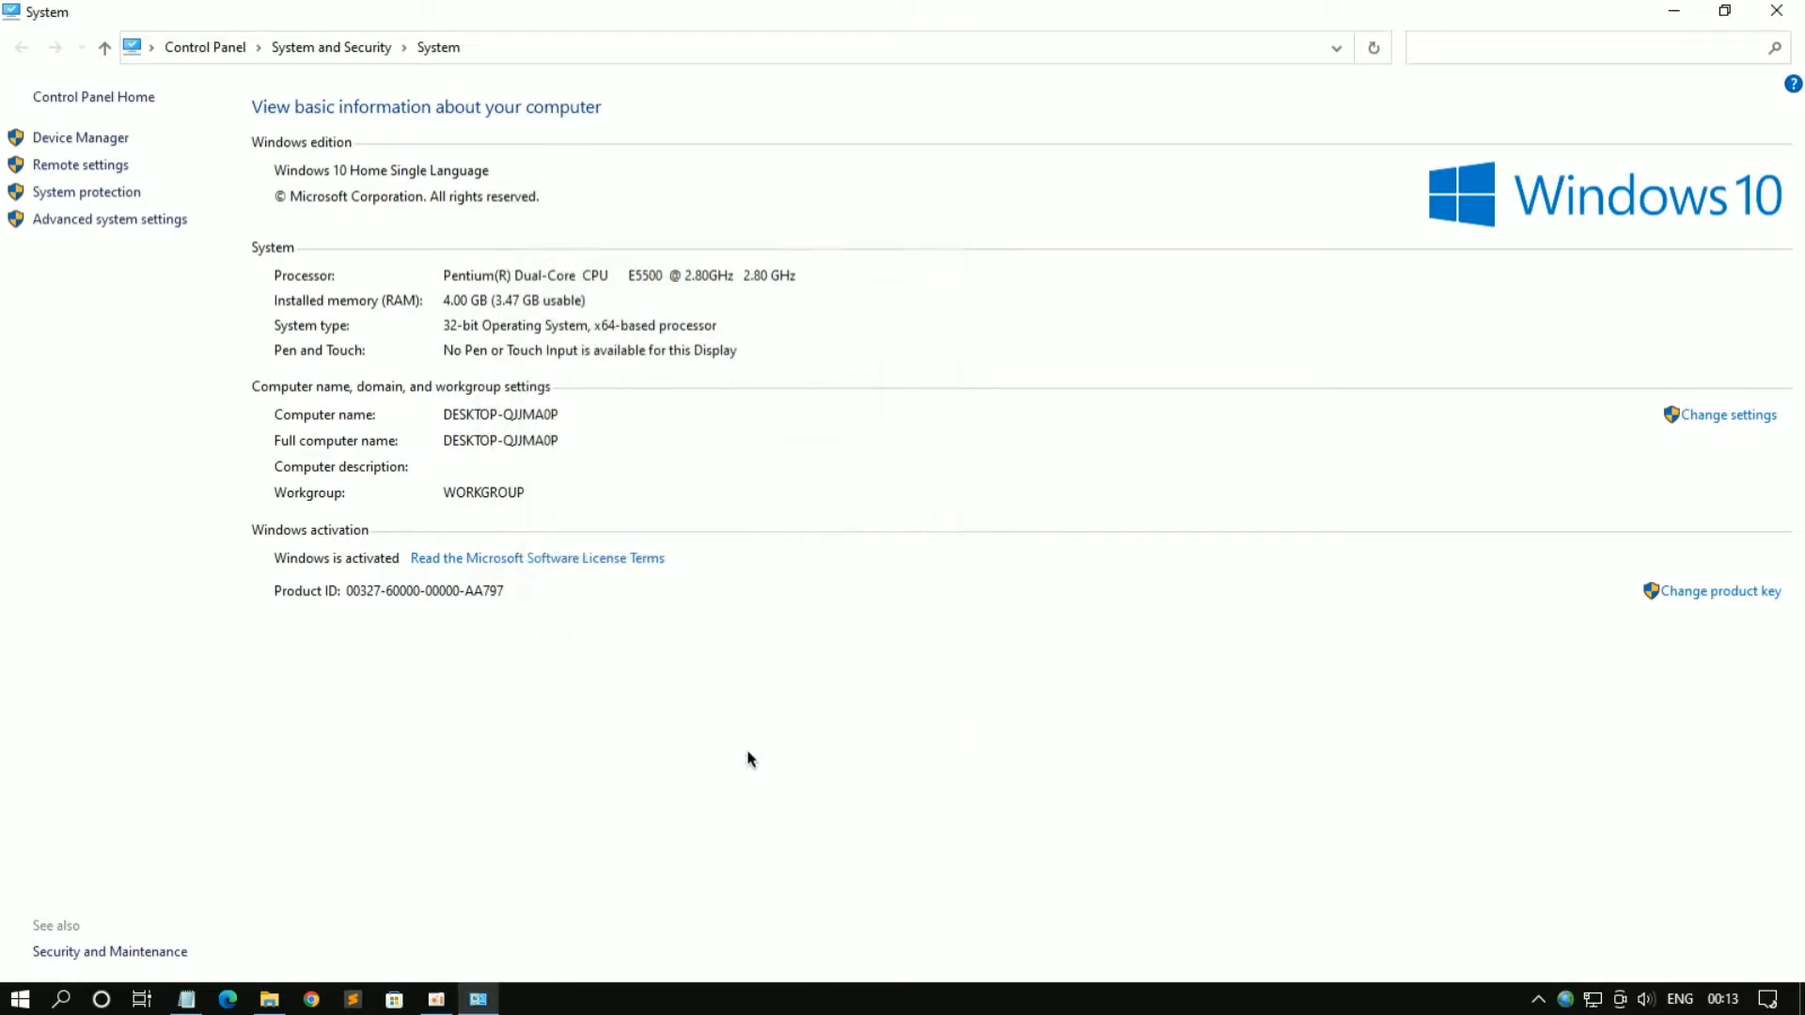
click(1776, 13)
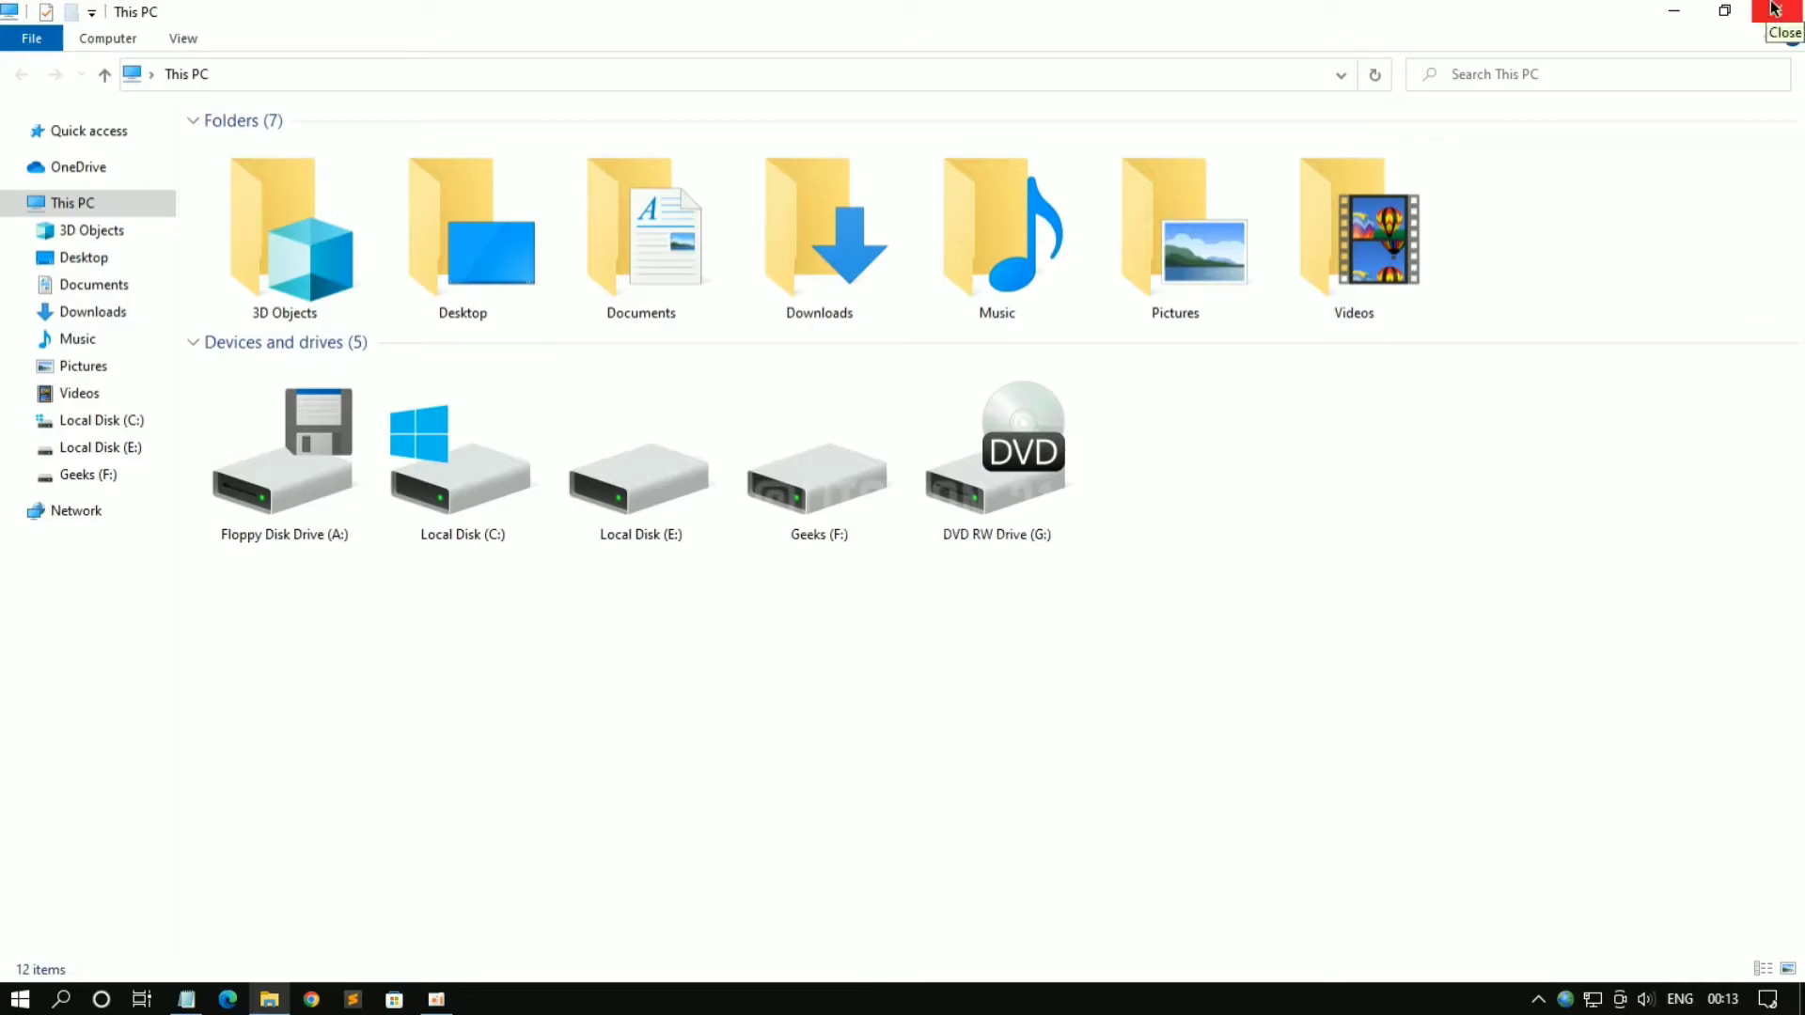
click(1775, 10)
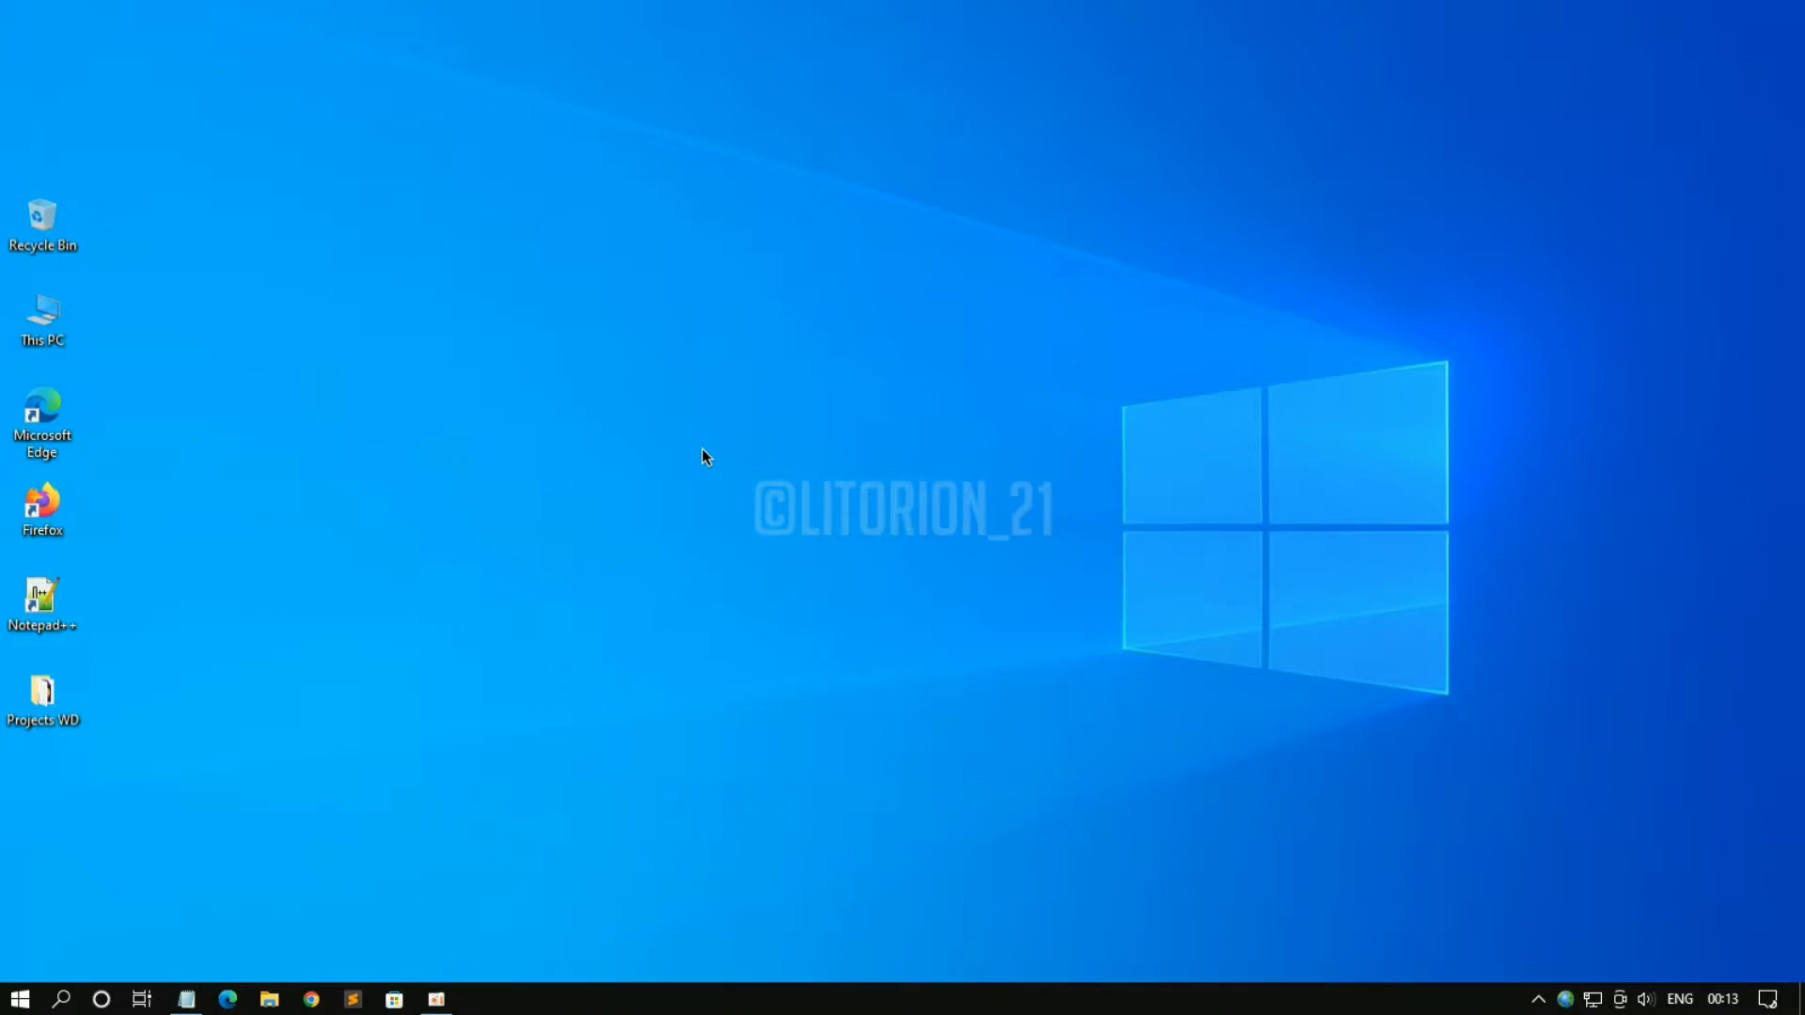
Open the properties of Local Disk (C:) from This PC and place the properties window on the clear desktop
right_click(69, 334)
click(294, 344)
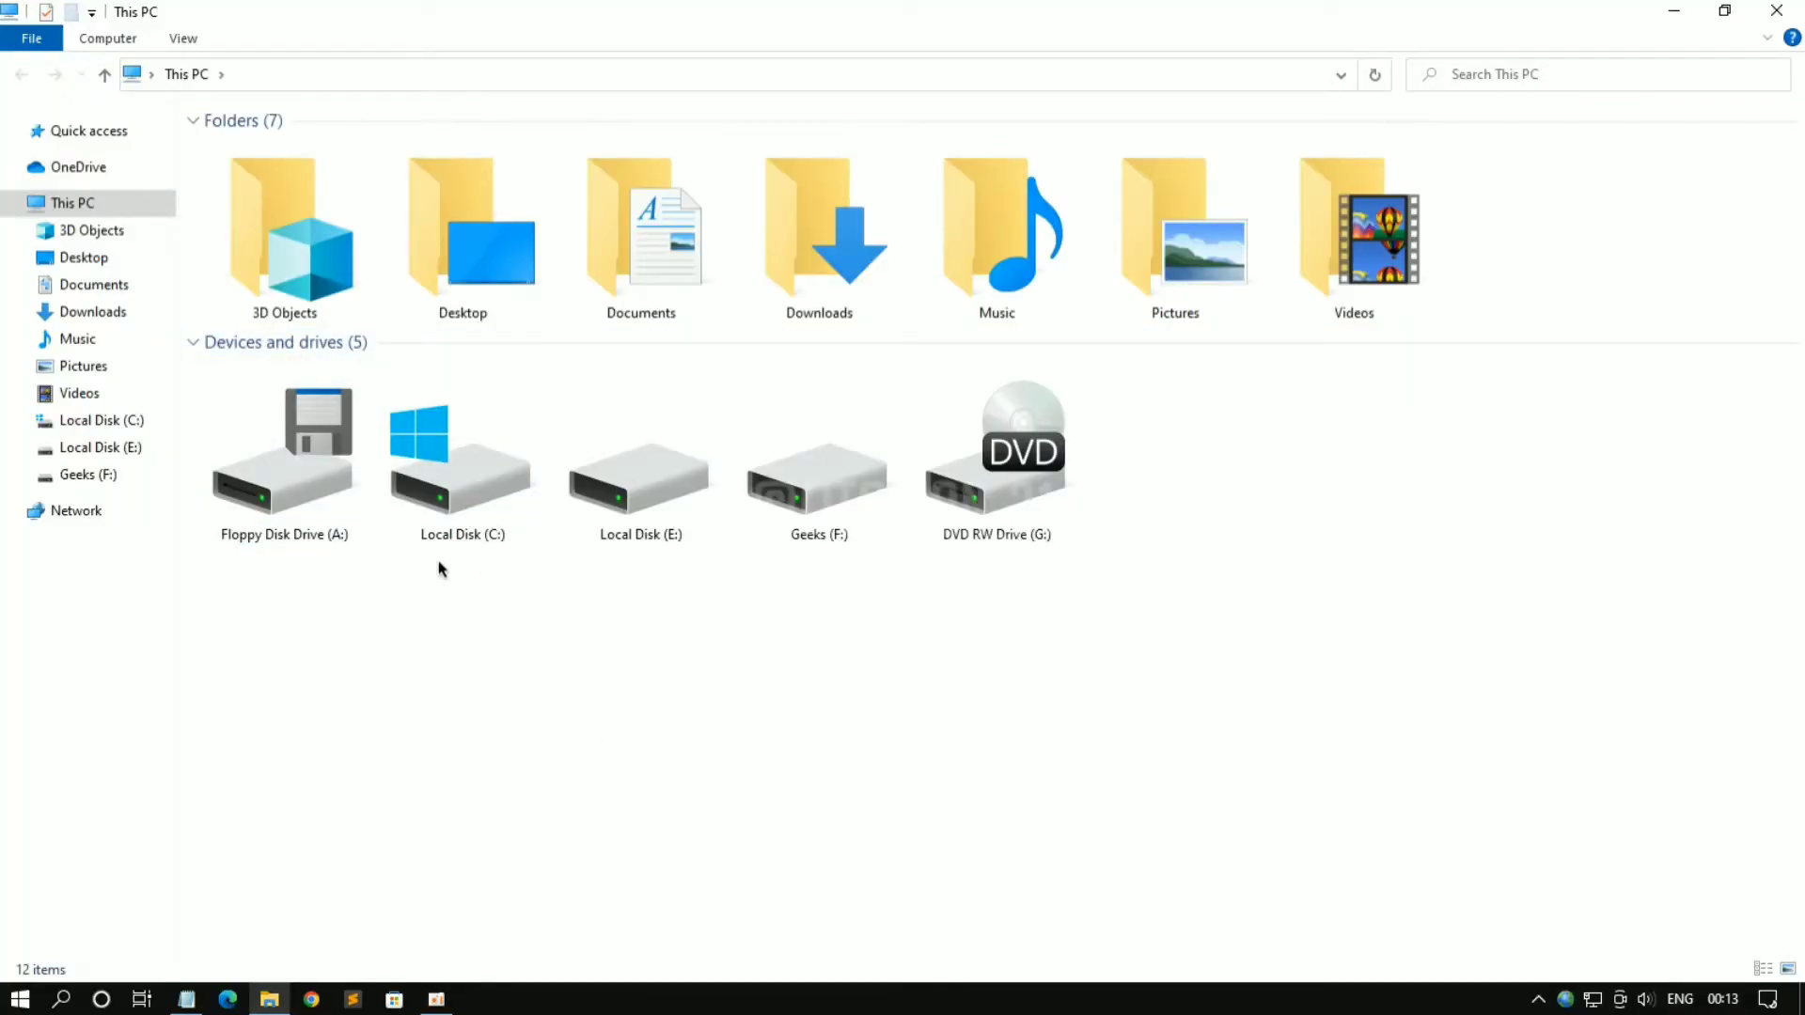
right_click(475, 529)
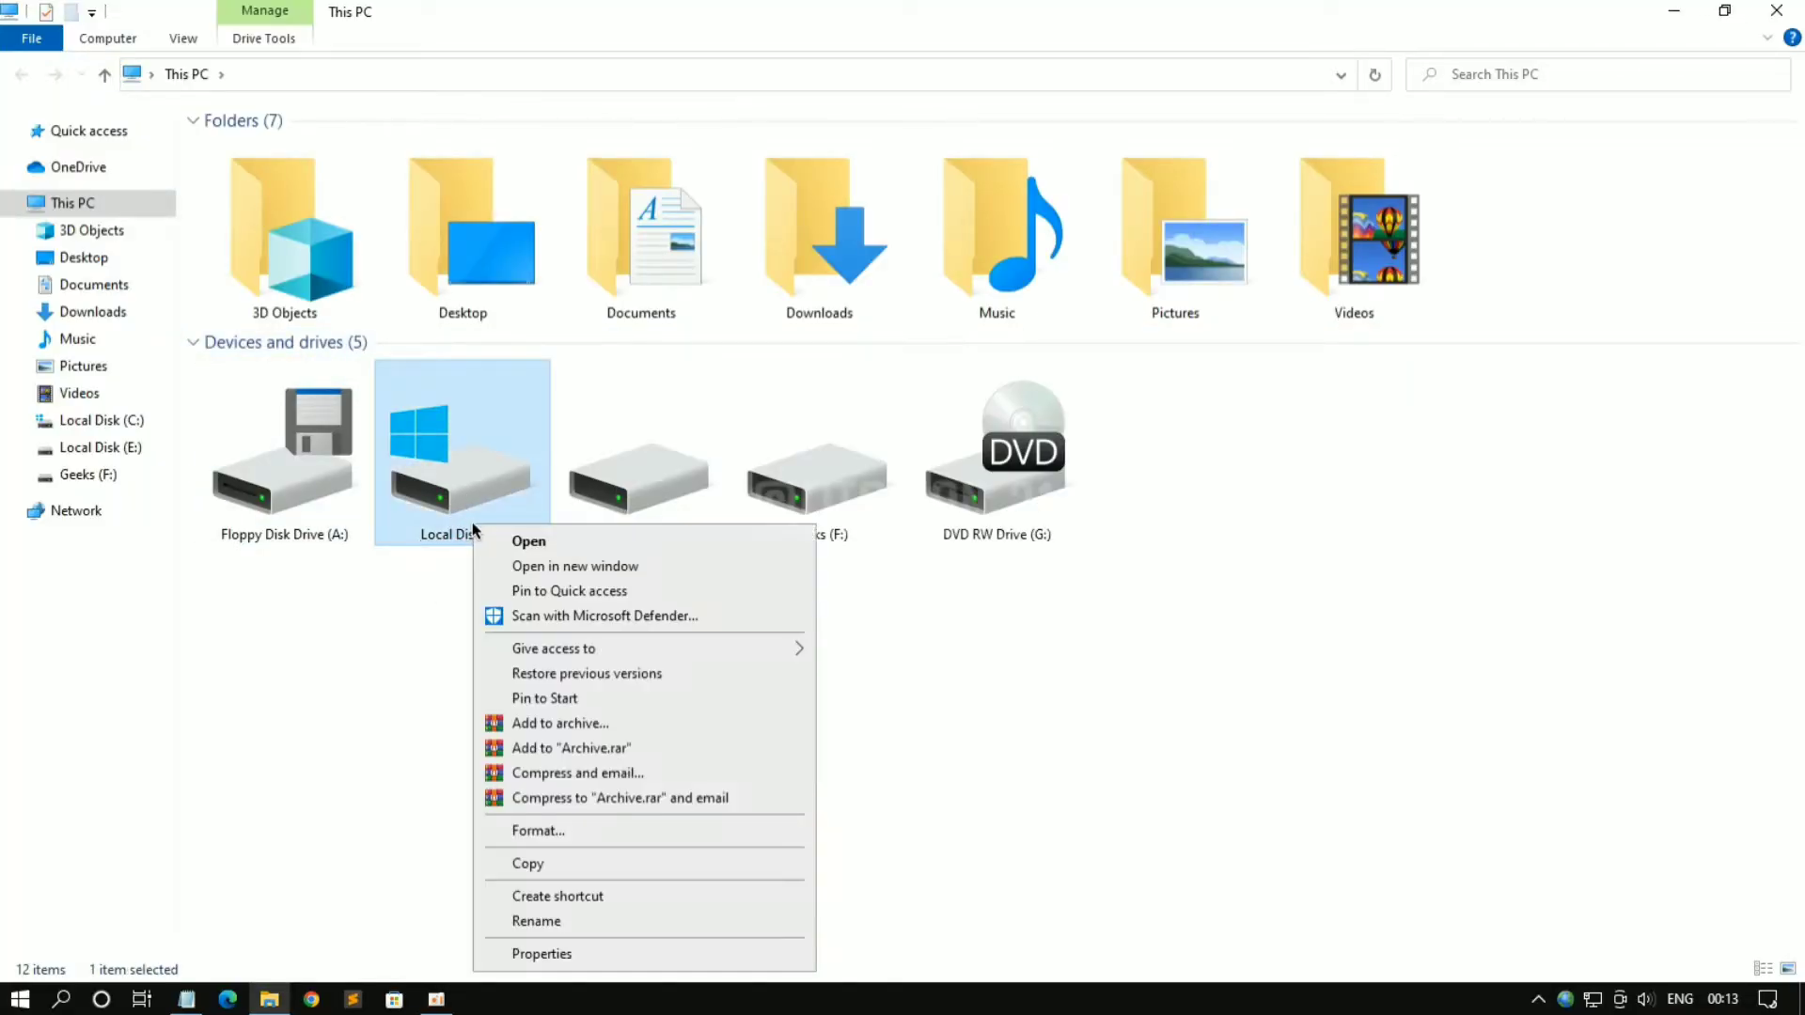
click(734, 962)
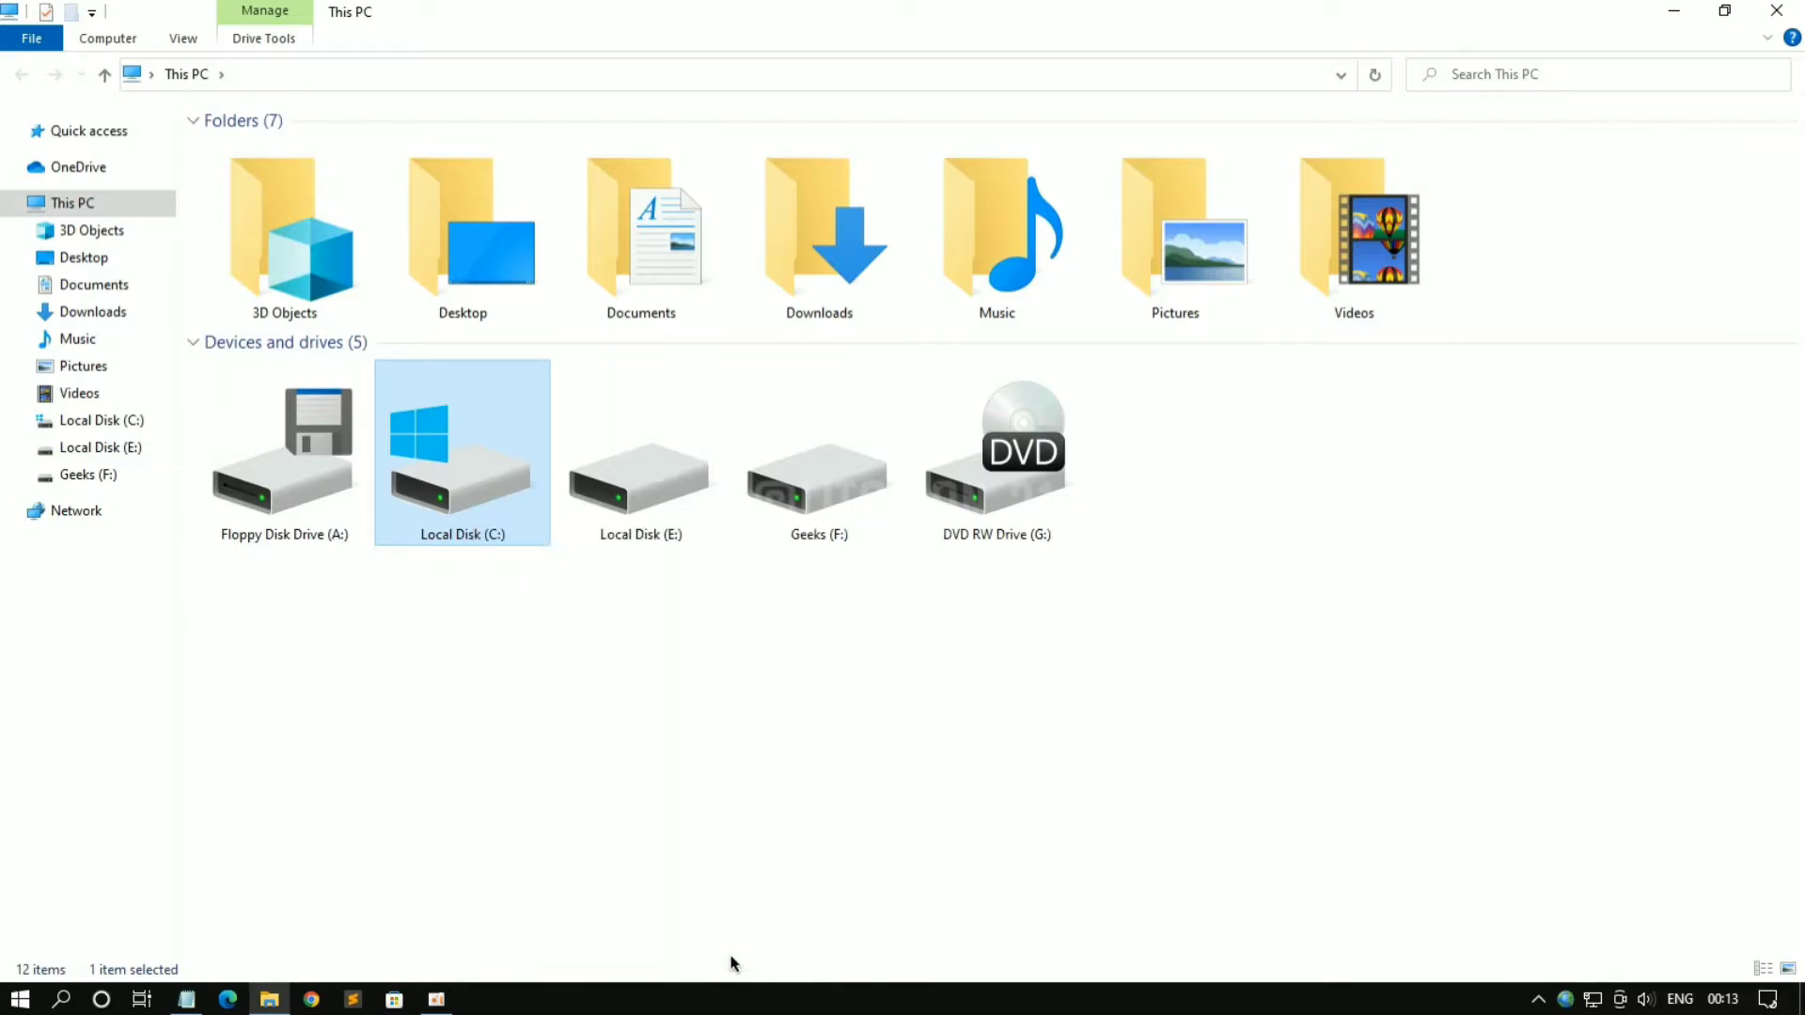
drag(694, 439, 772, 290)
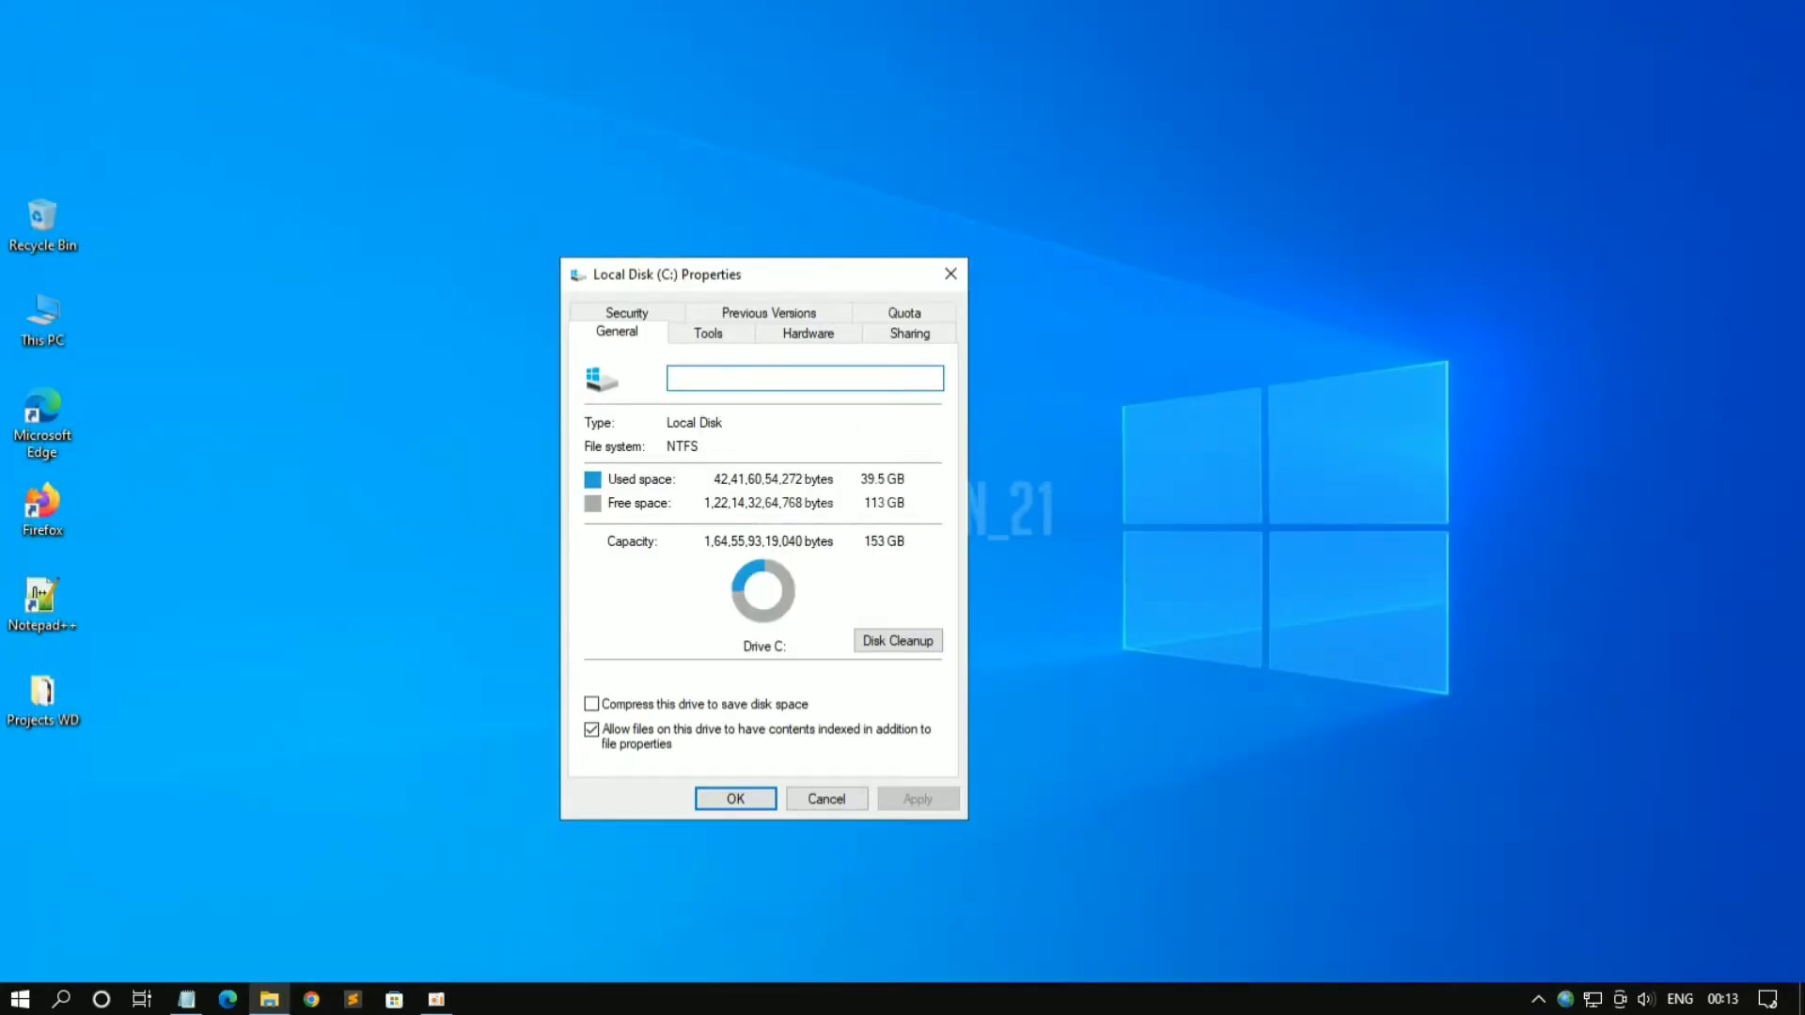
drag(842, 282, 982, 205)
Run Disk Cleanup on drive C: including system files, permanently delete the preselected files, and close the drive's properties
click(1036, 563)
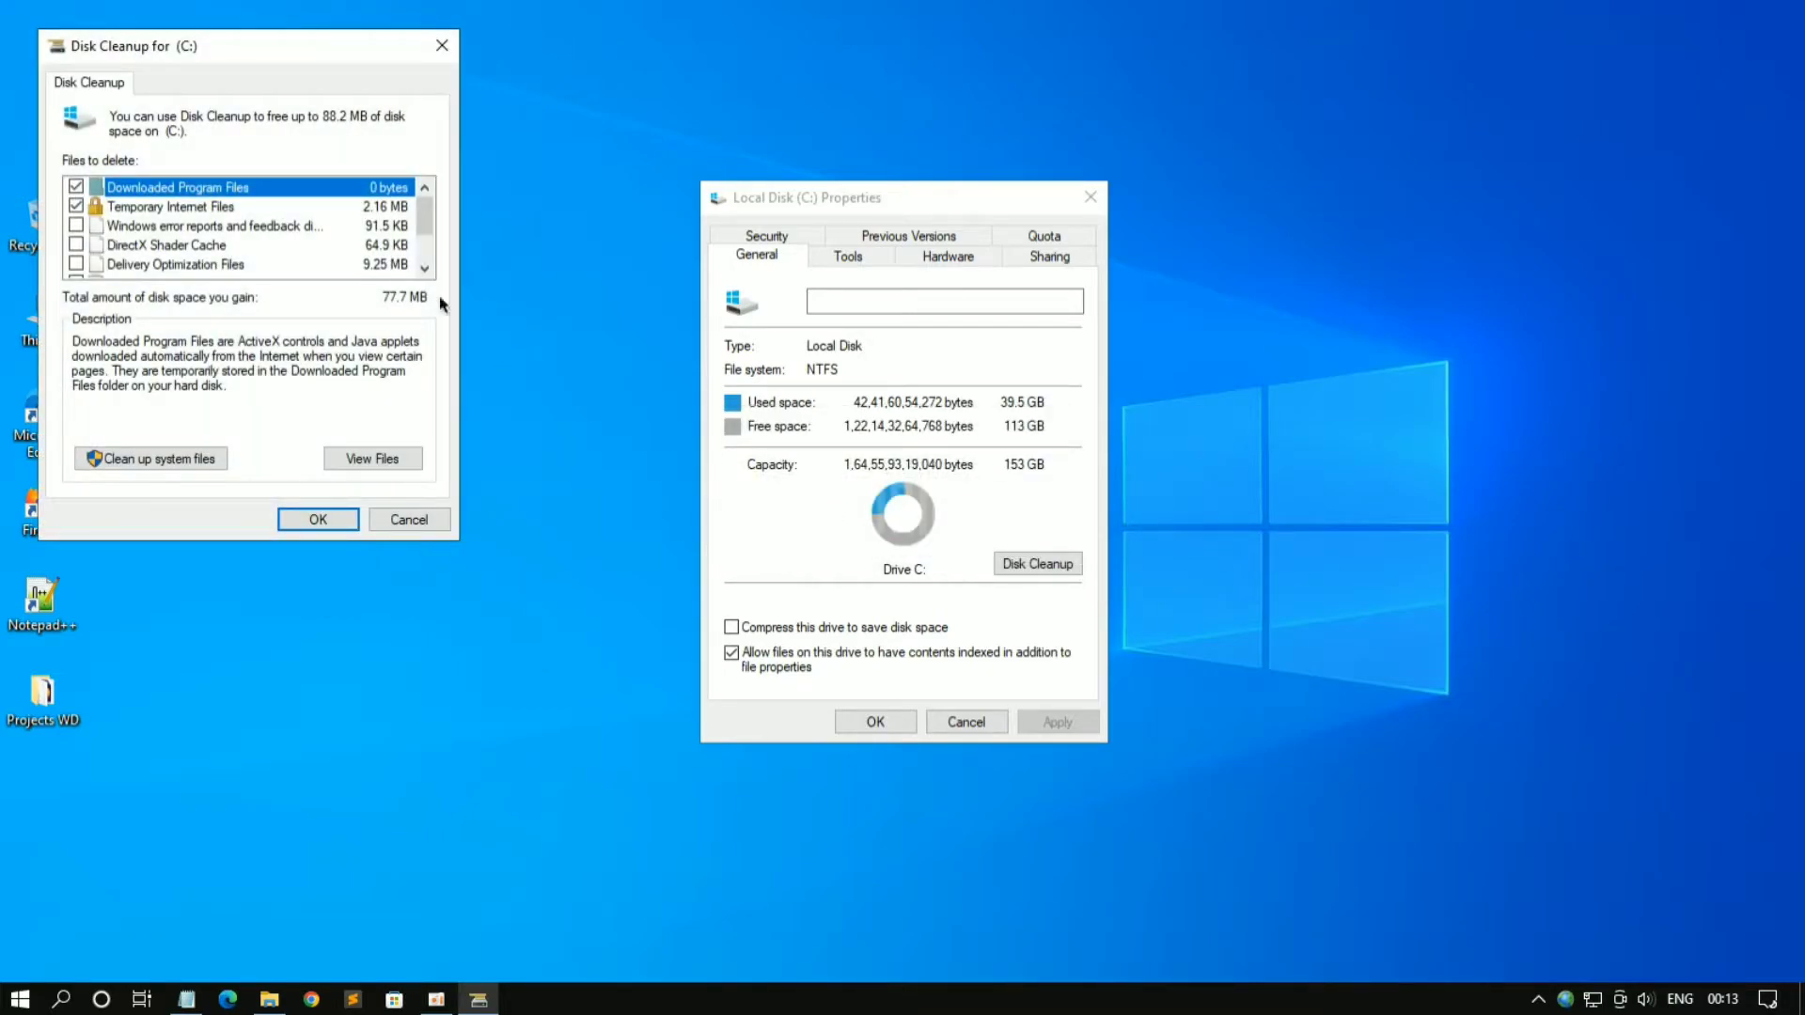
drag(423, 224, 424, 248)
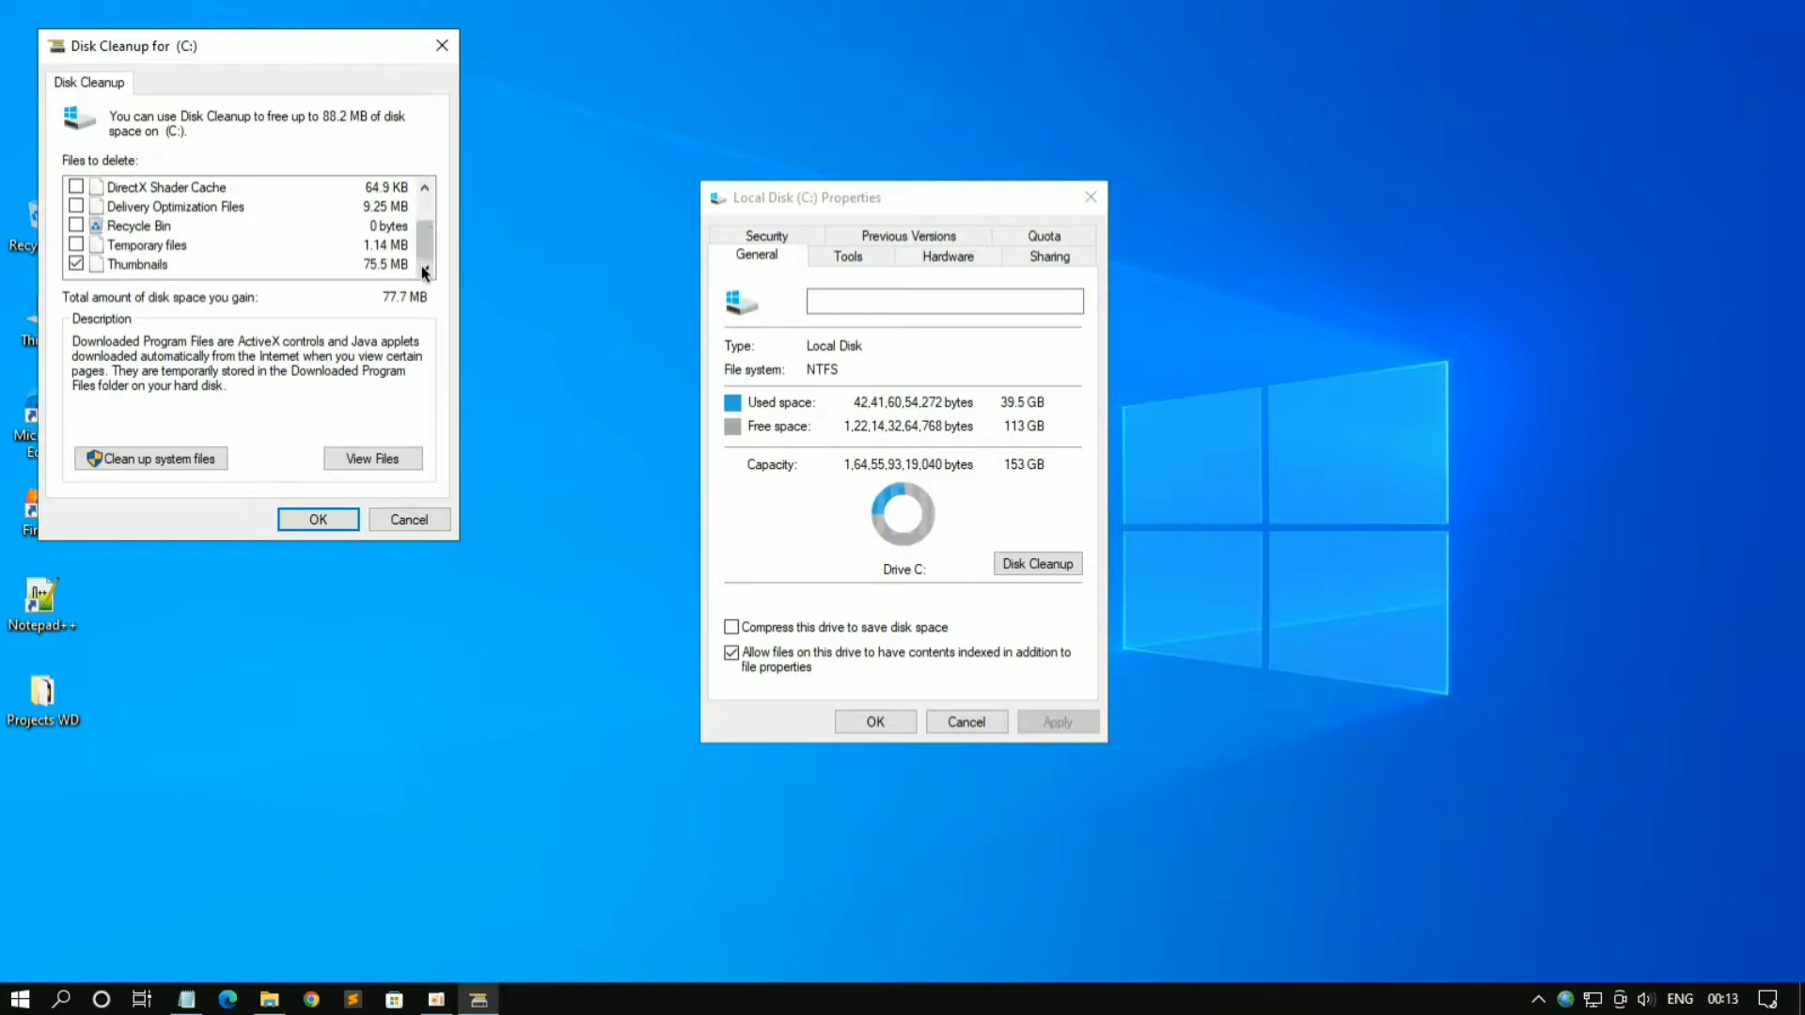
click(174, 457)
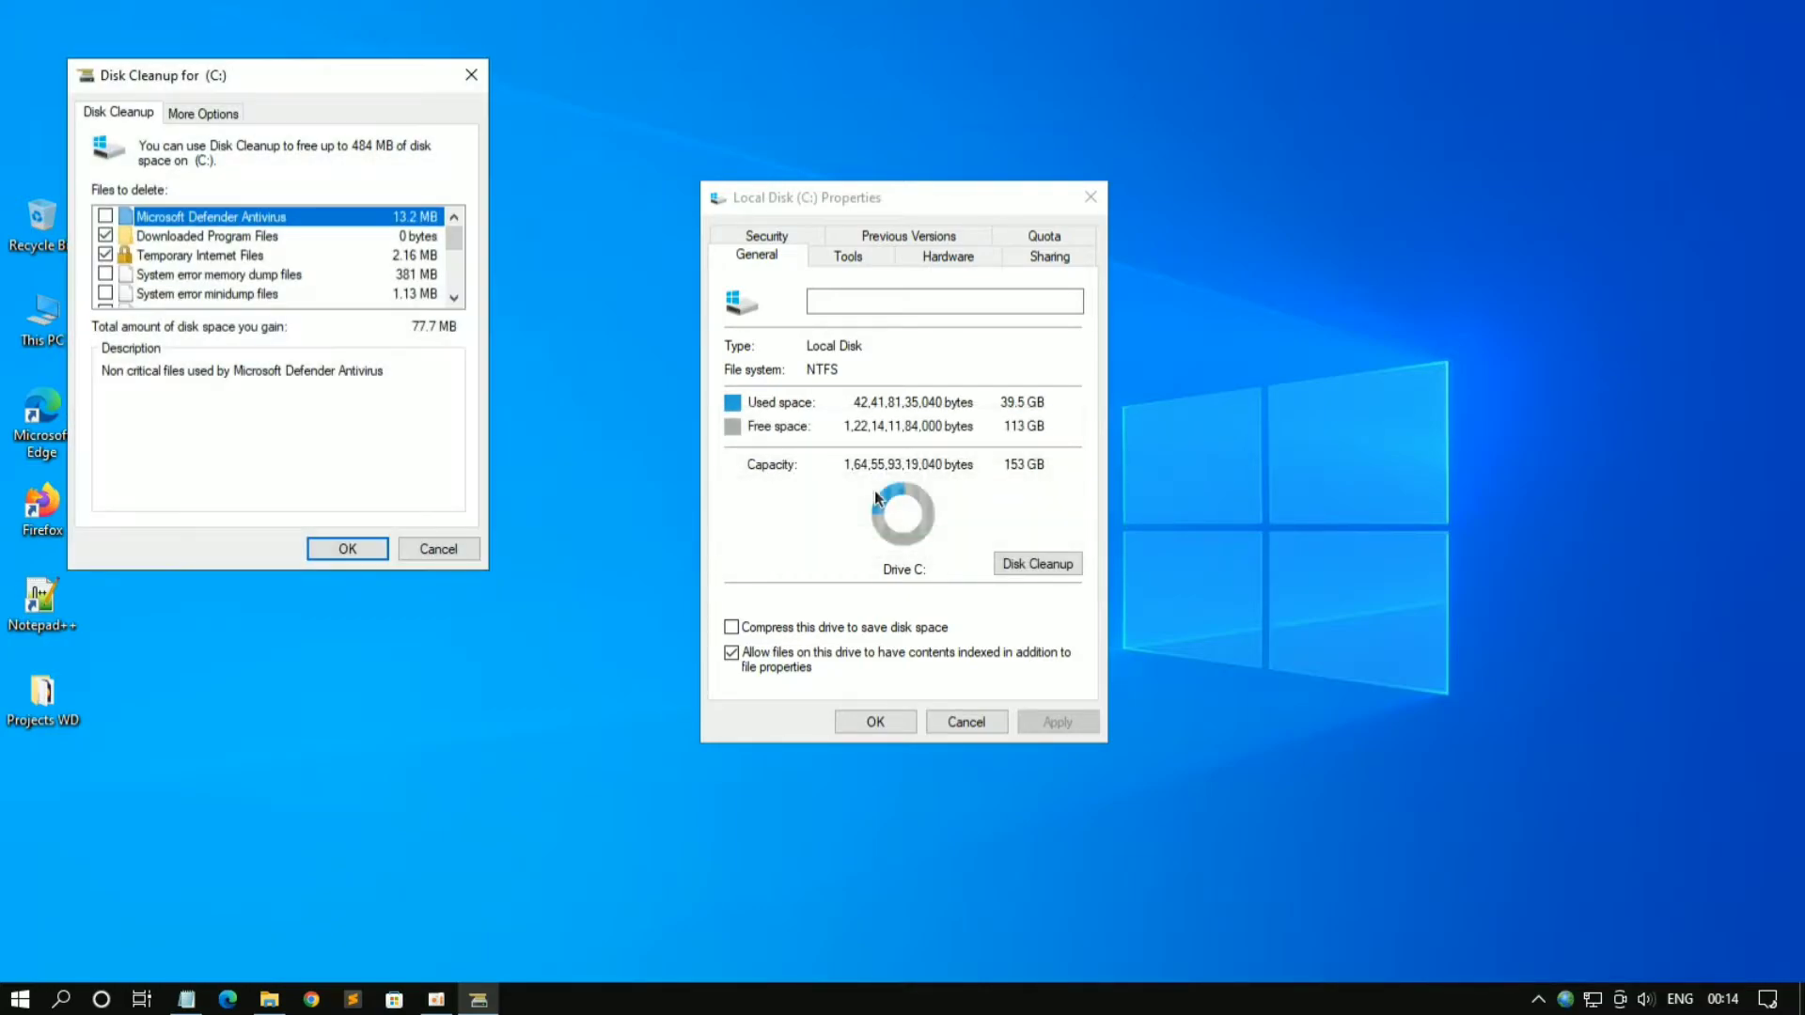
drag(387, 65, 617, 236)
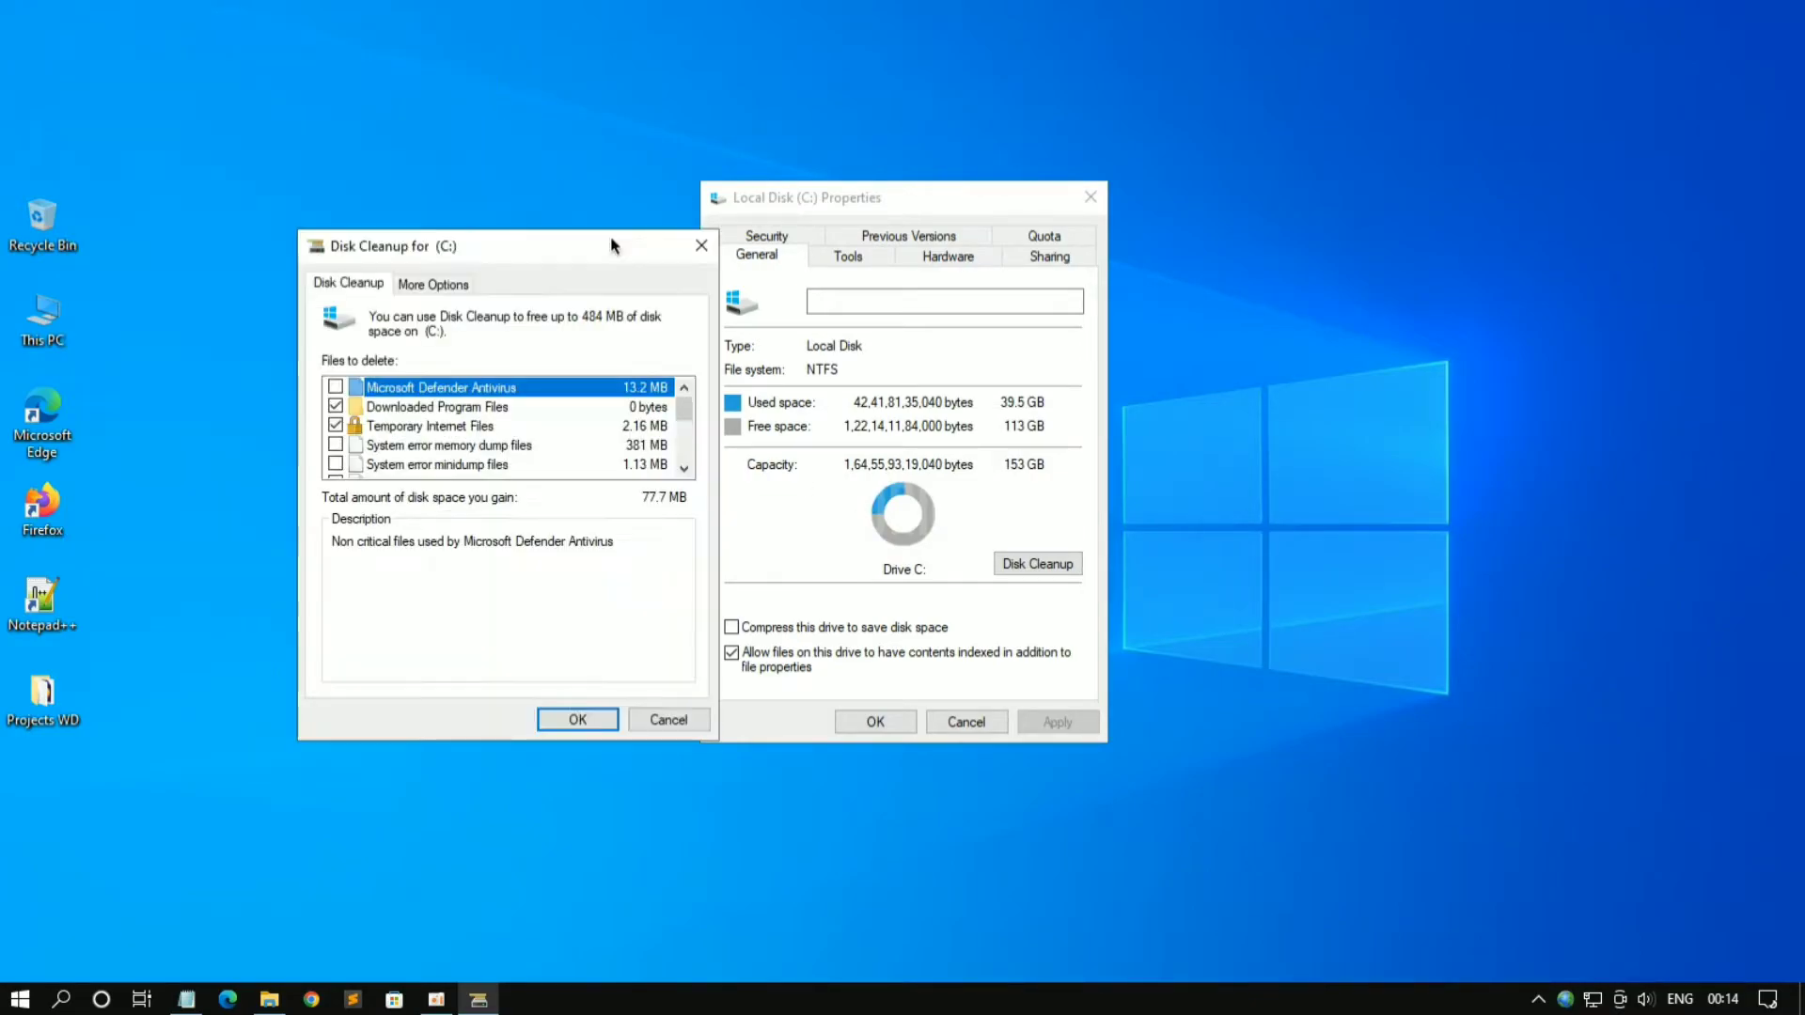
click(584, 722)
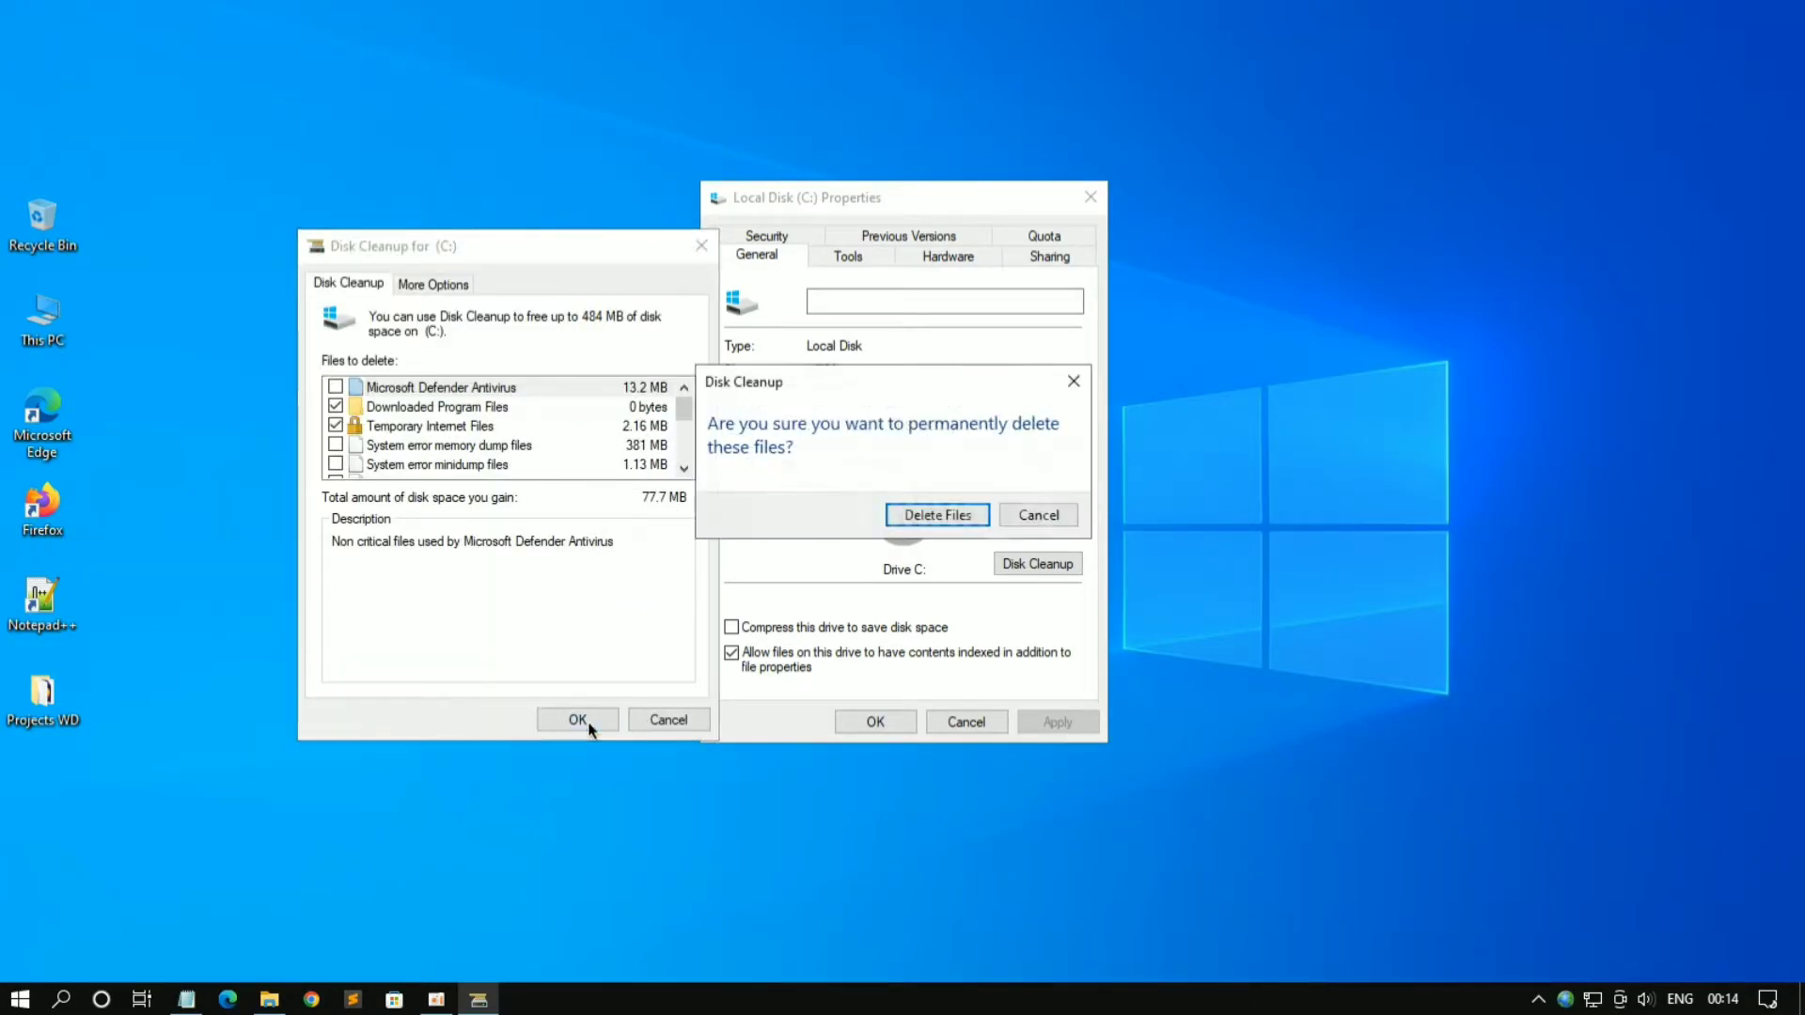
click(940, 520)
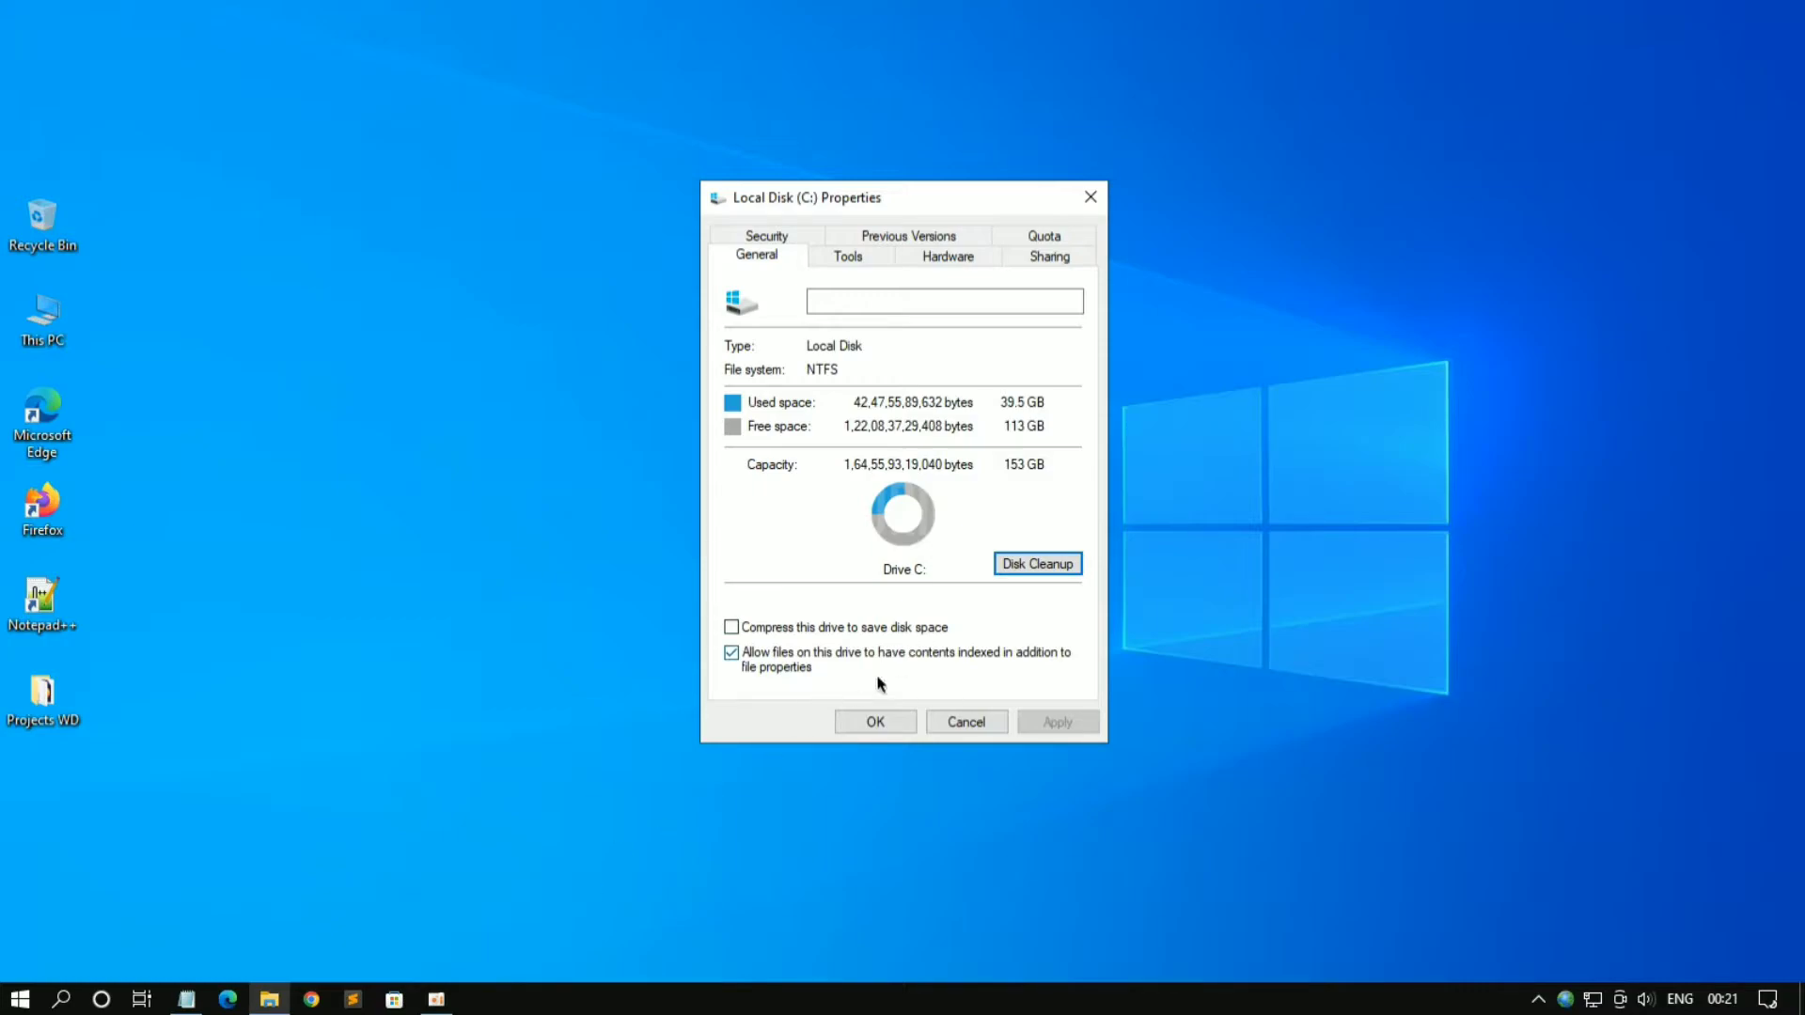
click(889, 728)
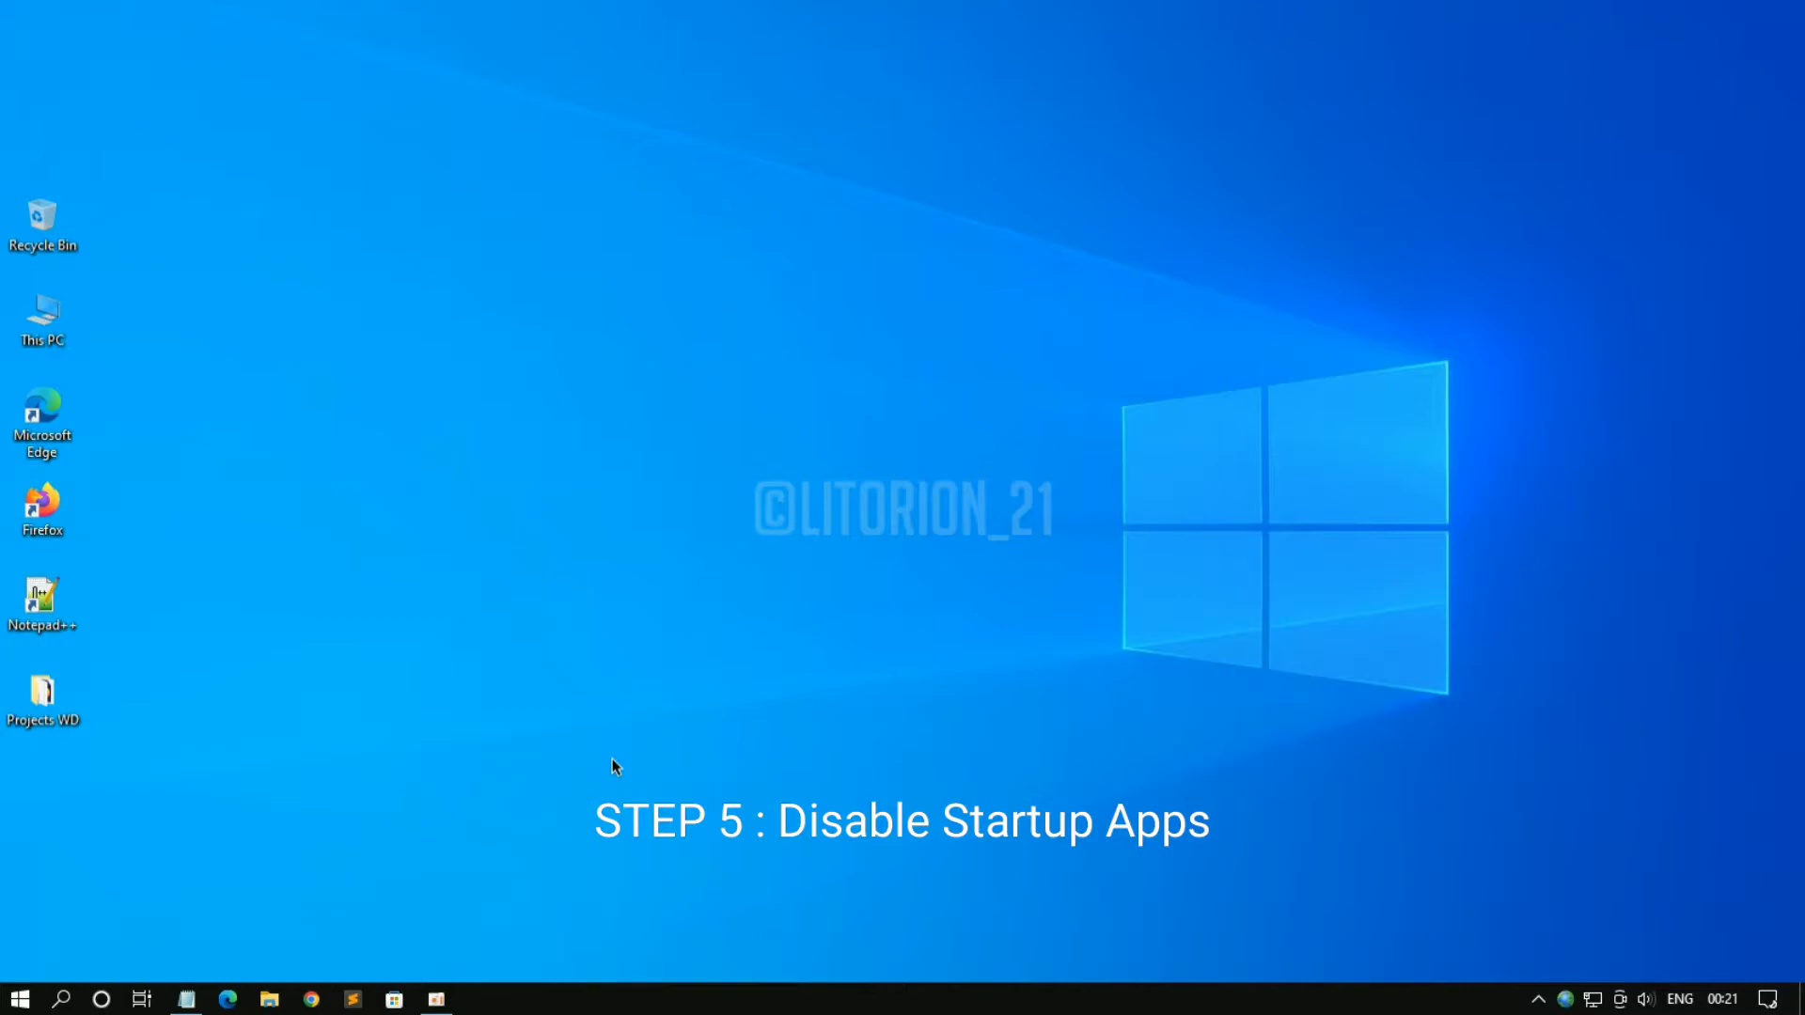
Open Task Manager and display the list of startup apps
right_click(910, 997)
click(1080, 891)
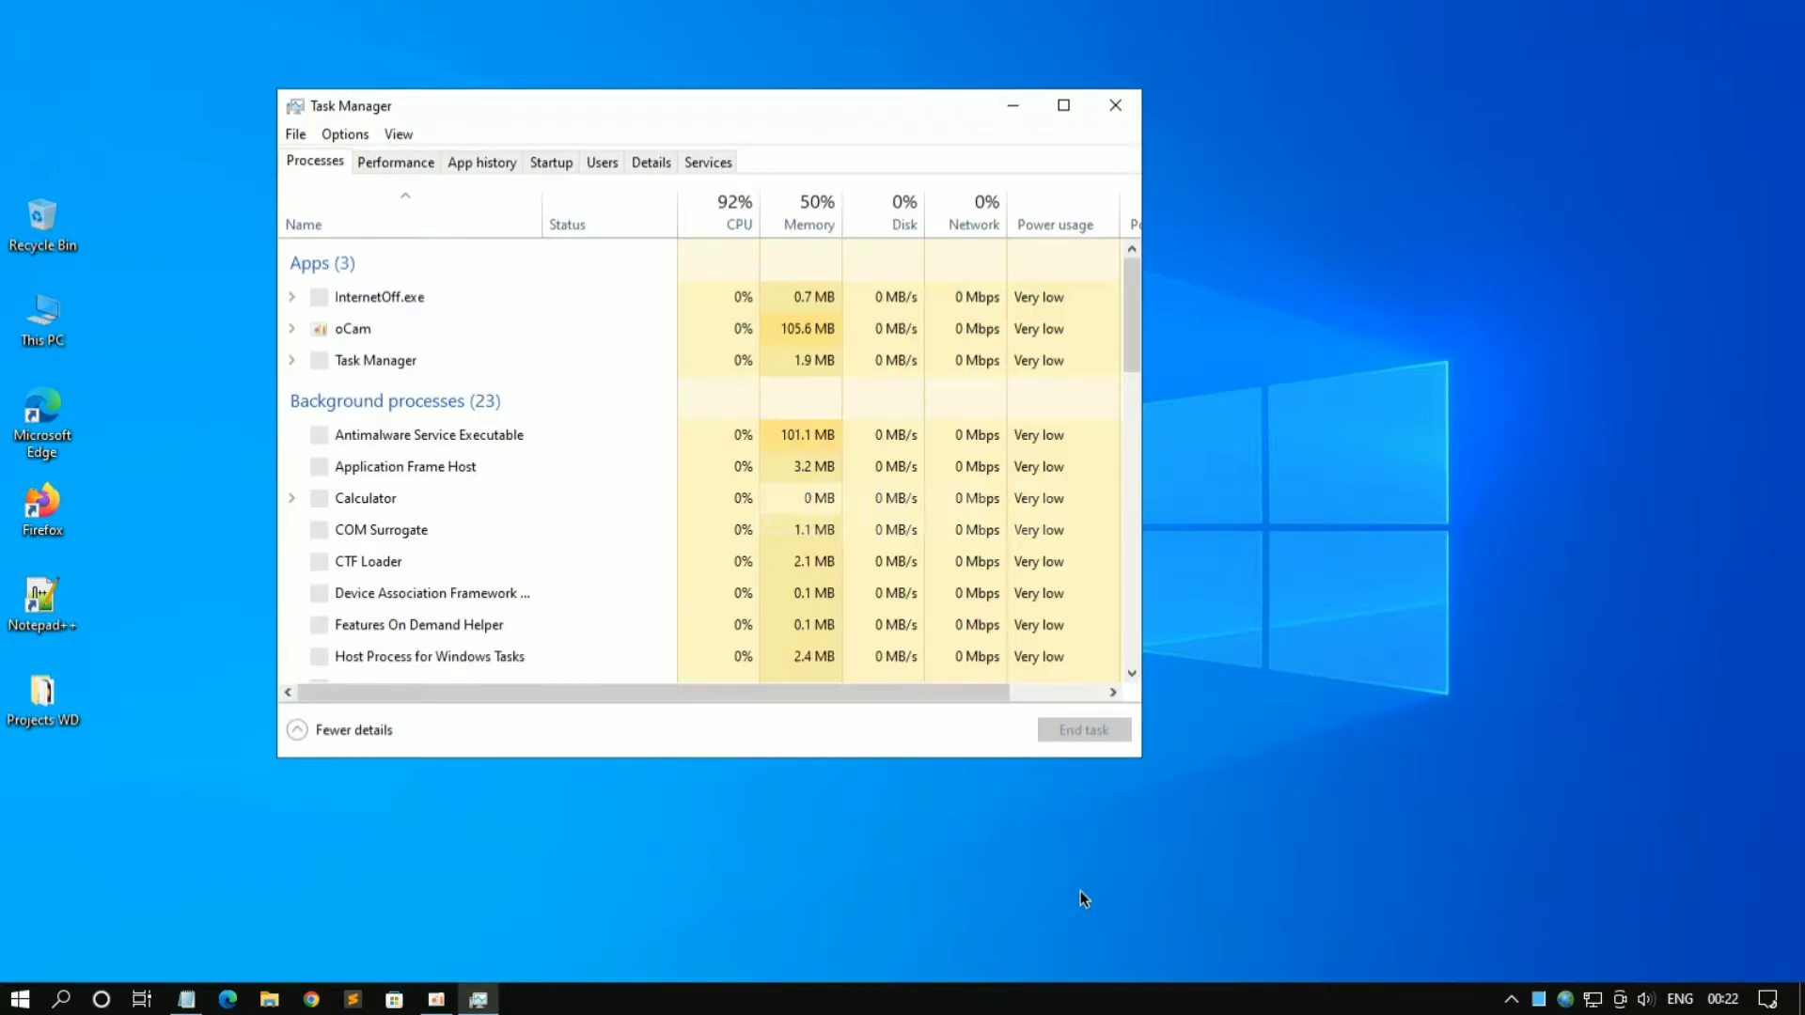
click(556, 162)
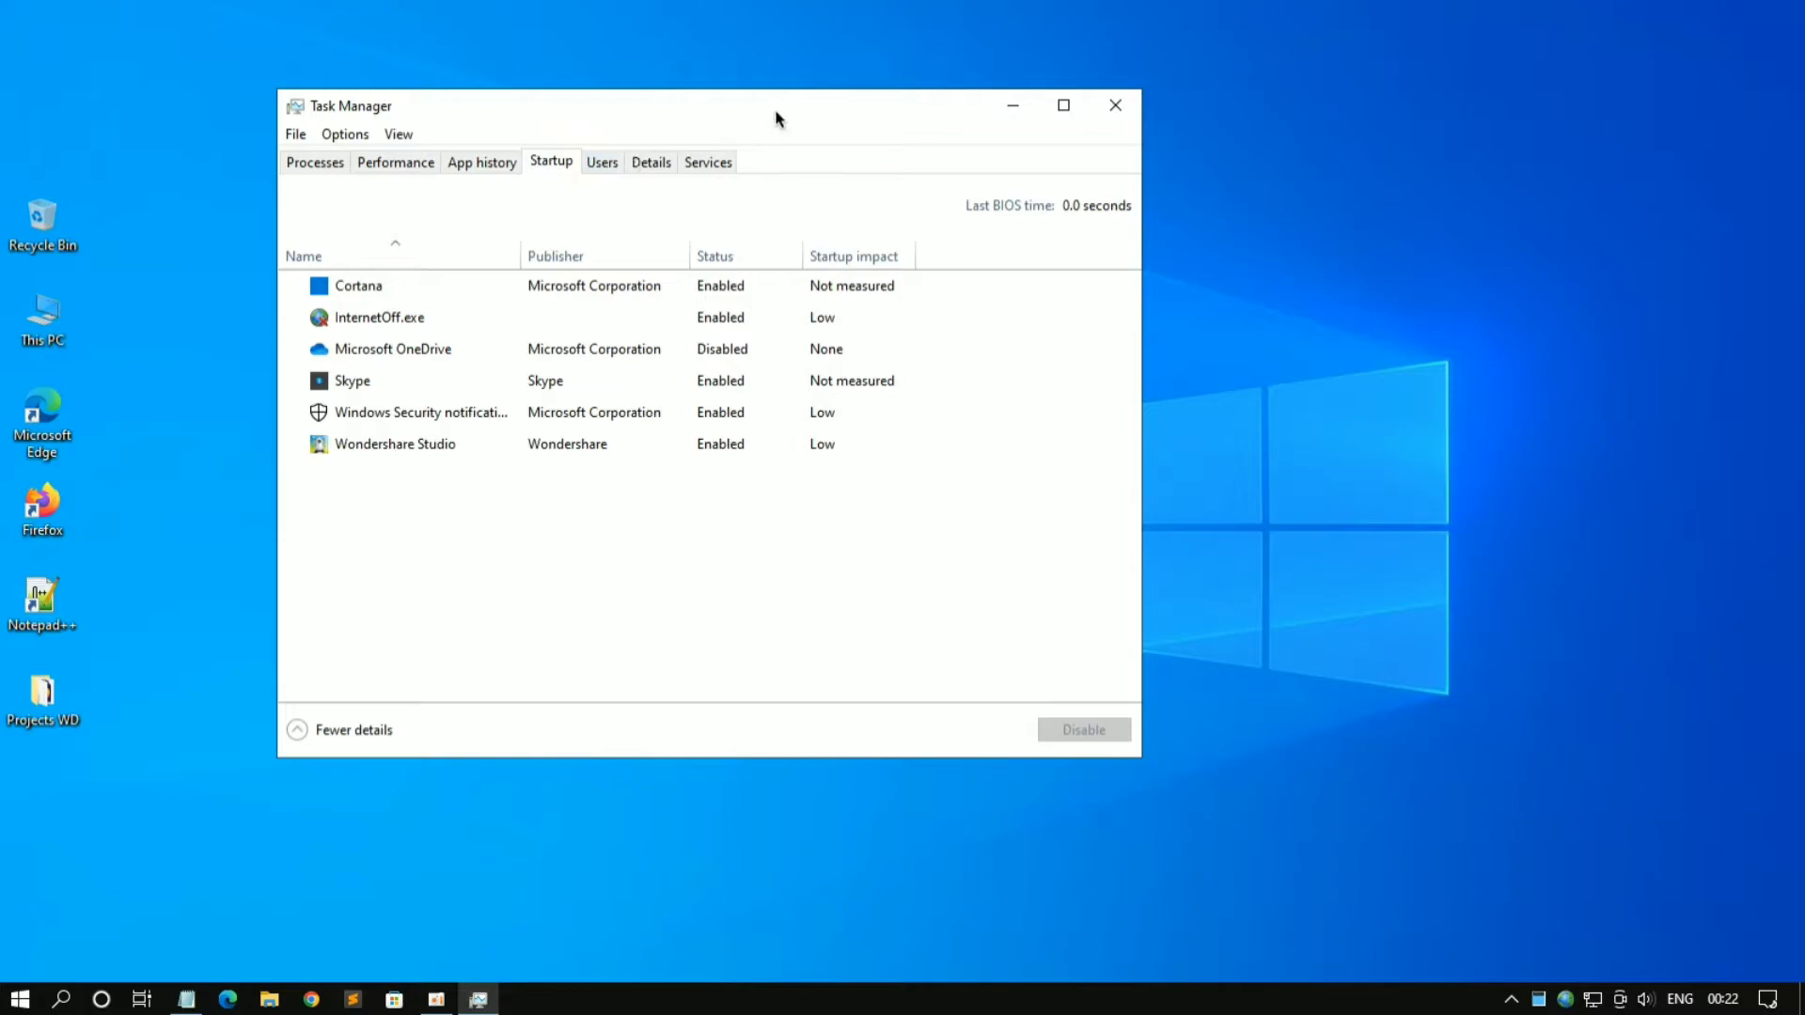
drag(909, 178, 909, 179)
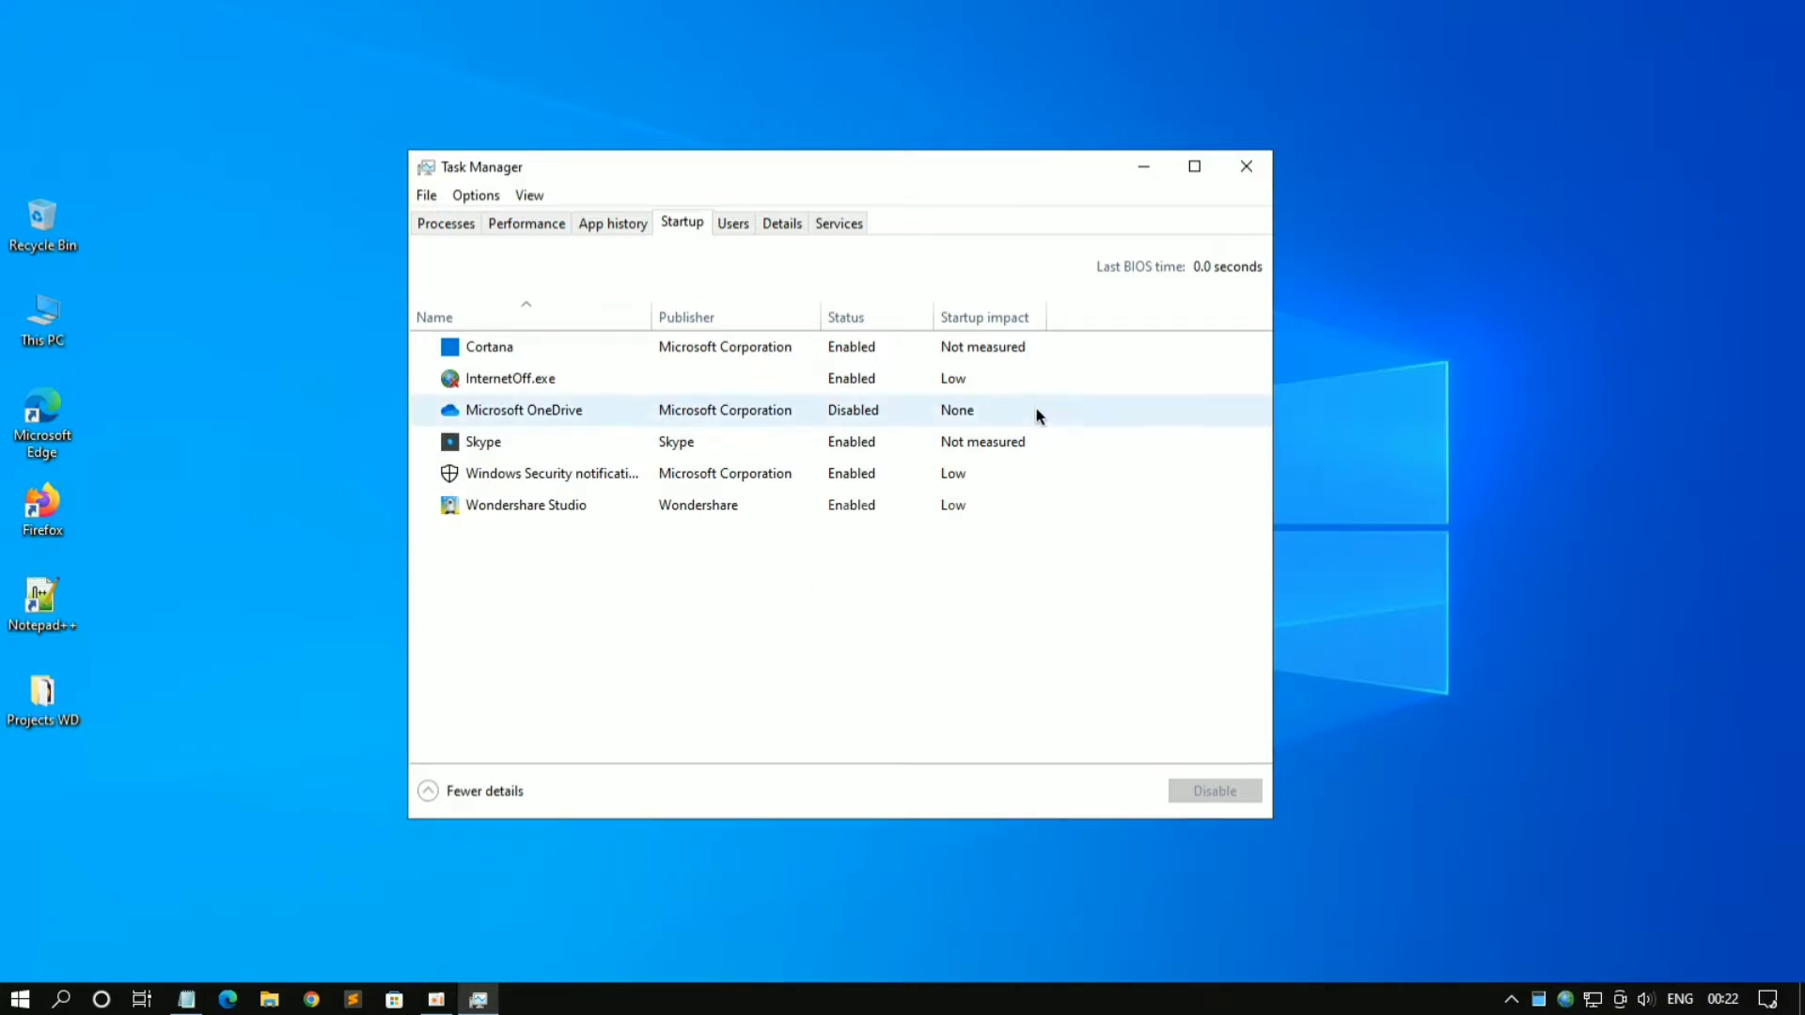
Disable Cortana, Skype and Wondershare Studio at startup and close Task Manager
right_click(800, 349)
click(811, 363)
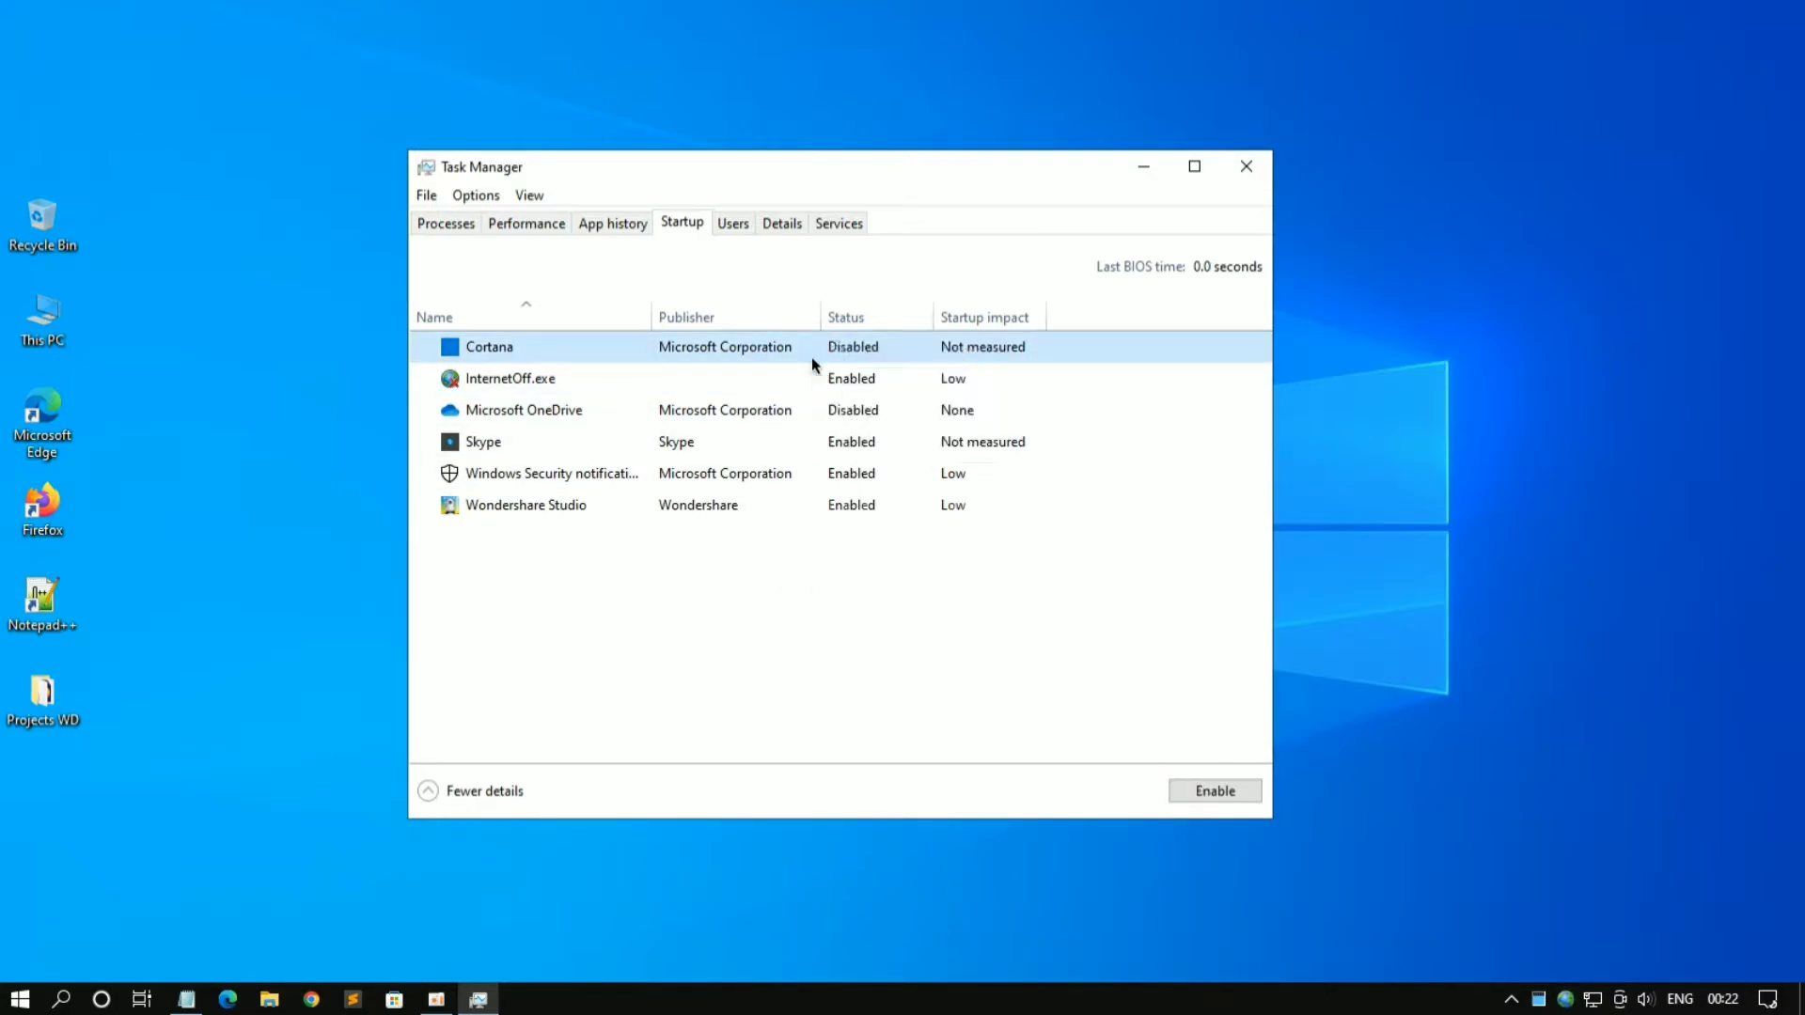
right_click(808, 443)
click(828, 459)
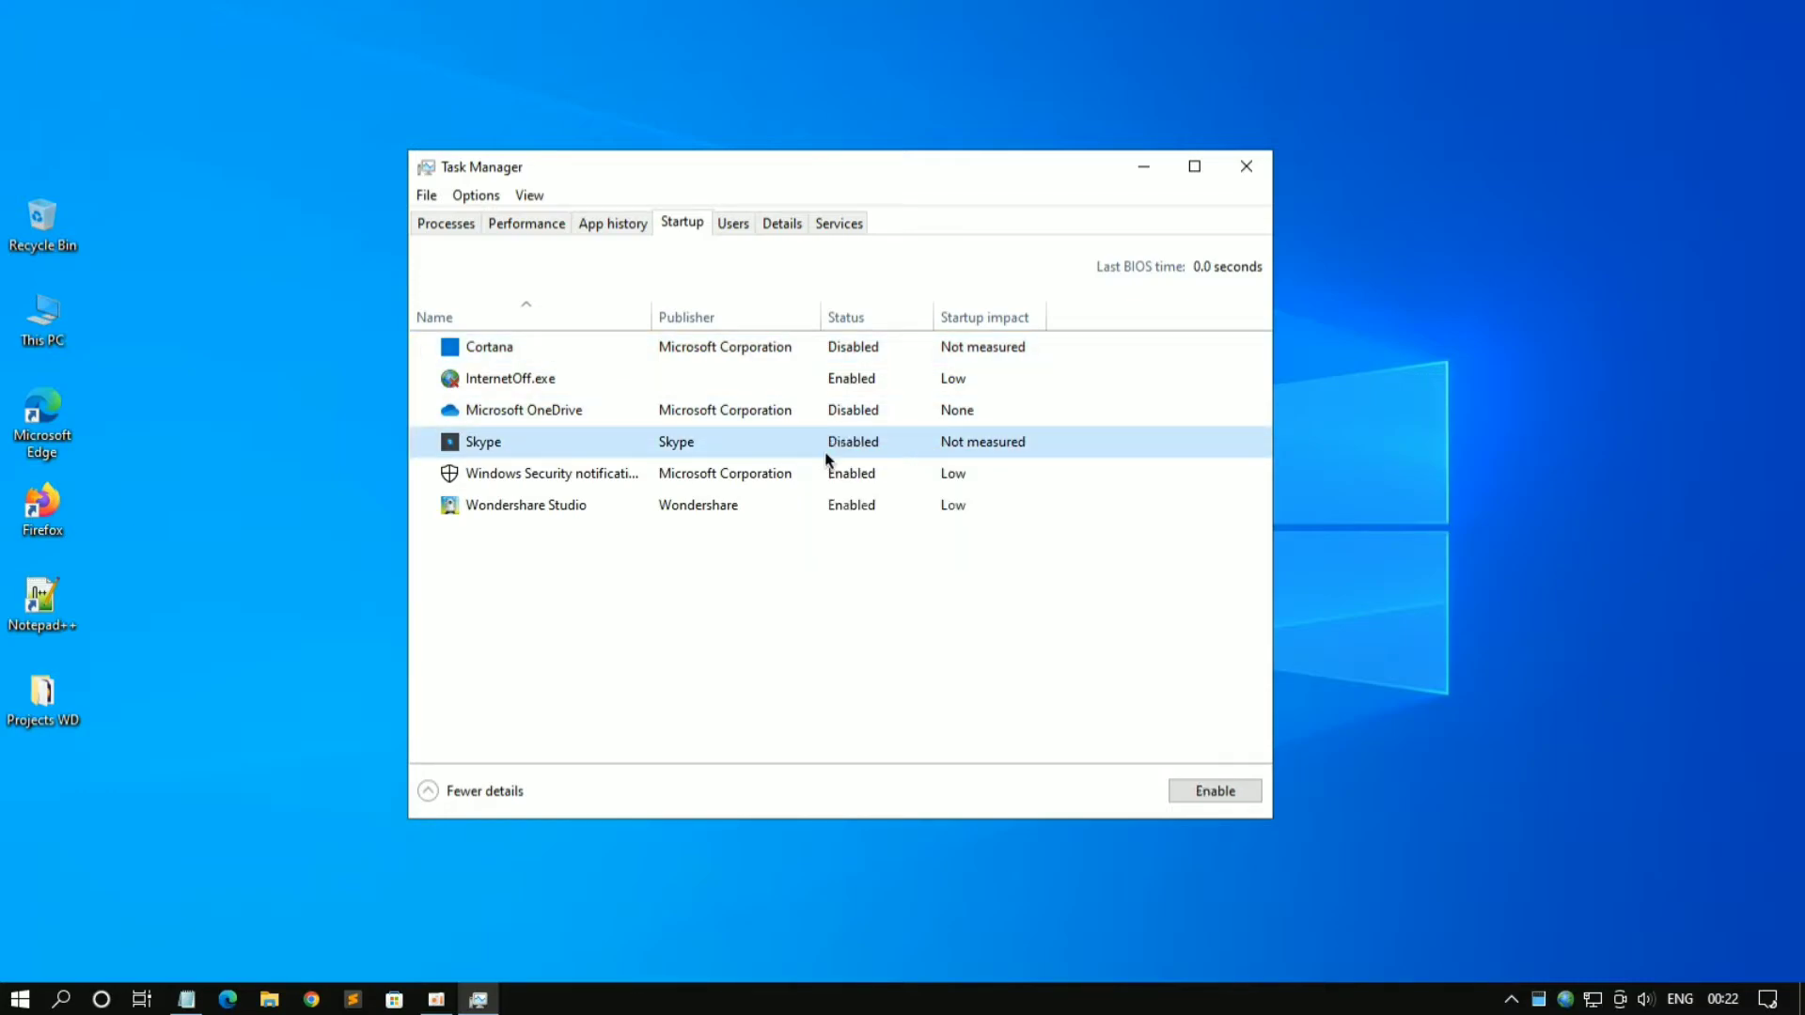
right_click(828, 506)
click(929, 520)
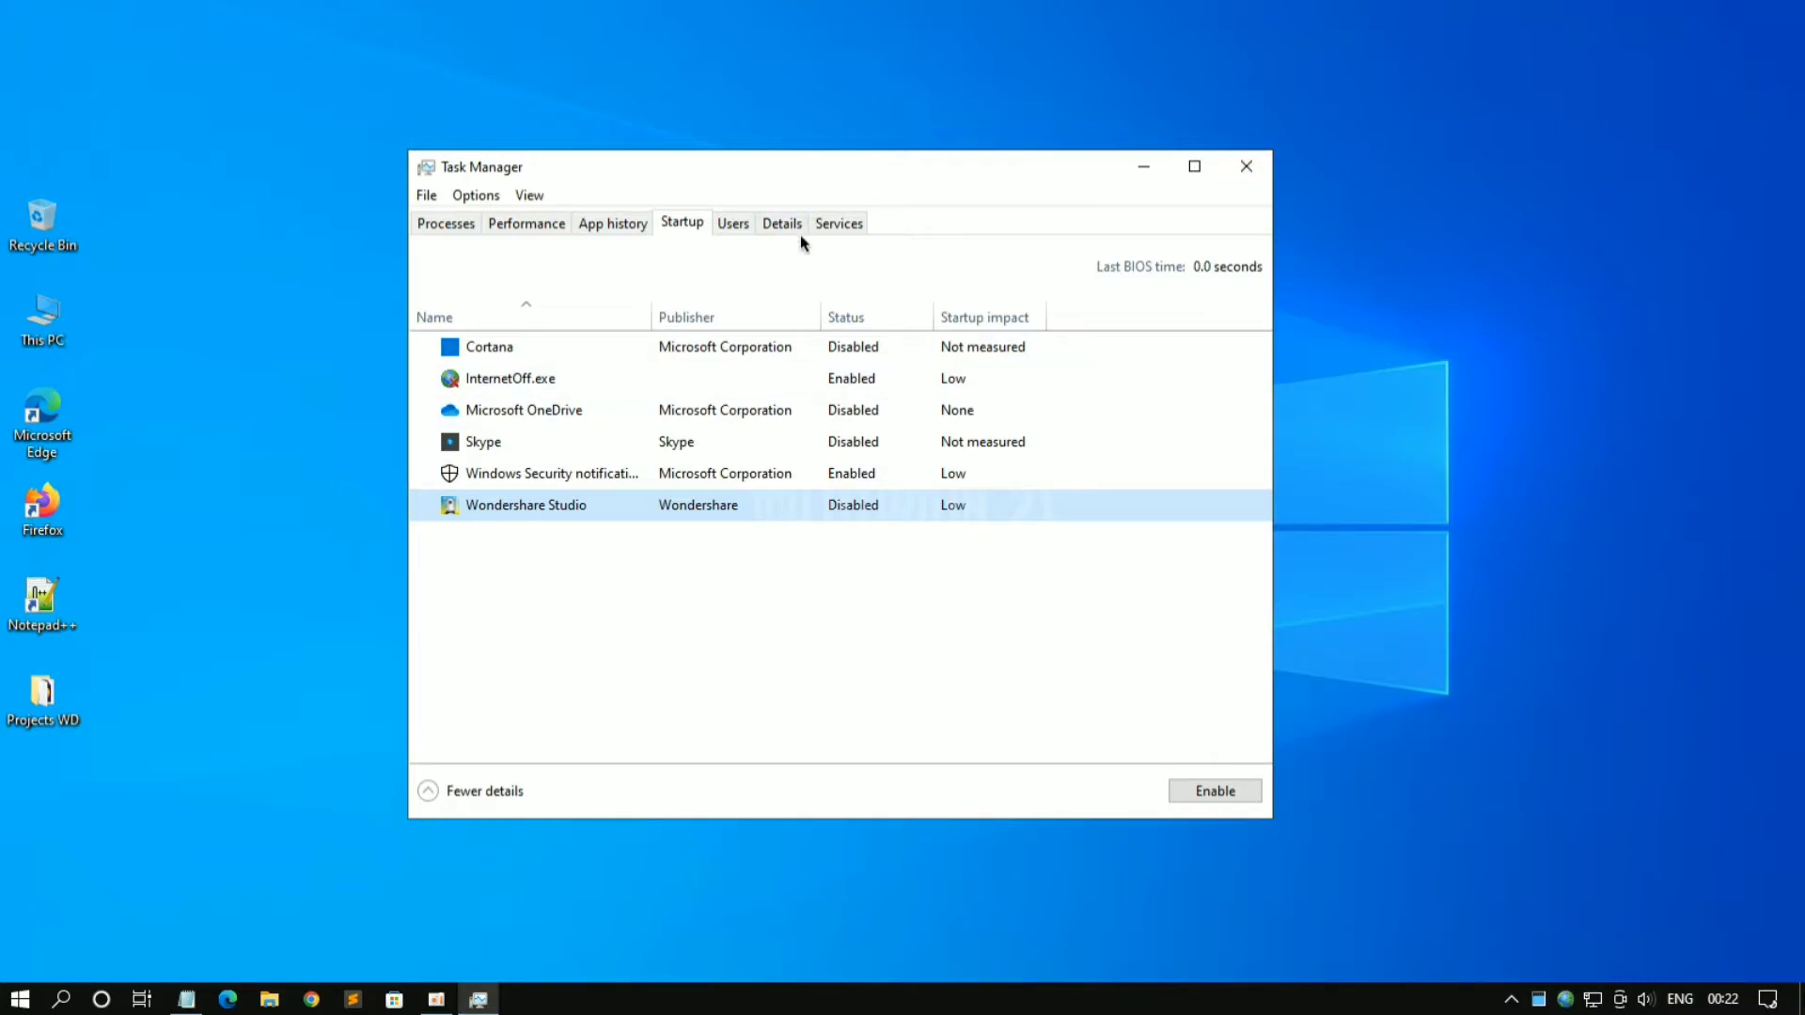
click(1246, 166)
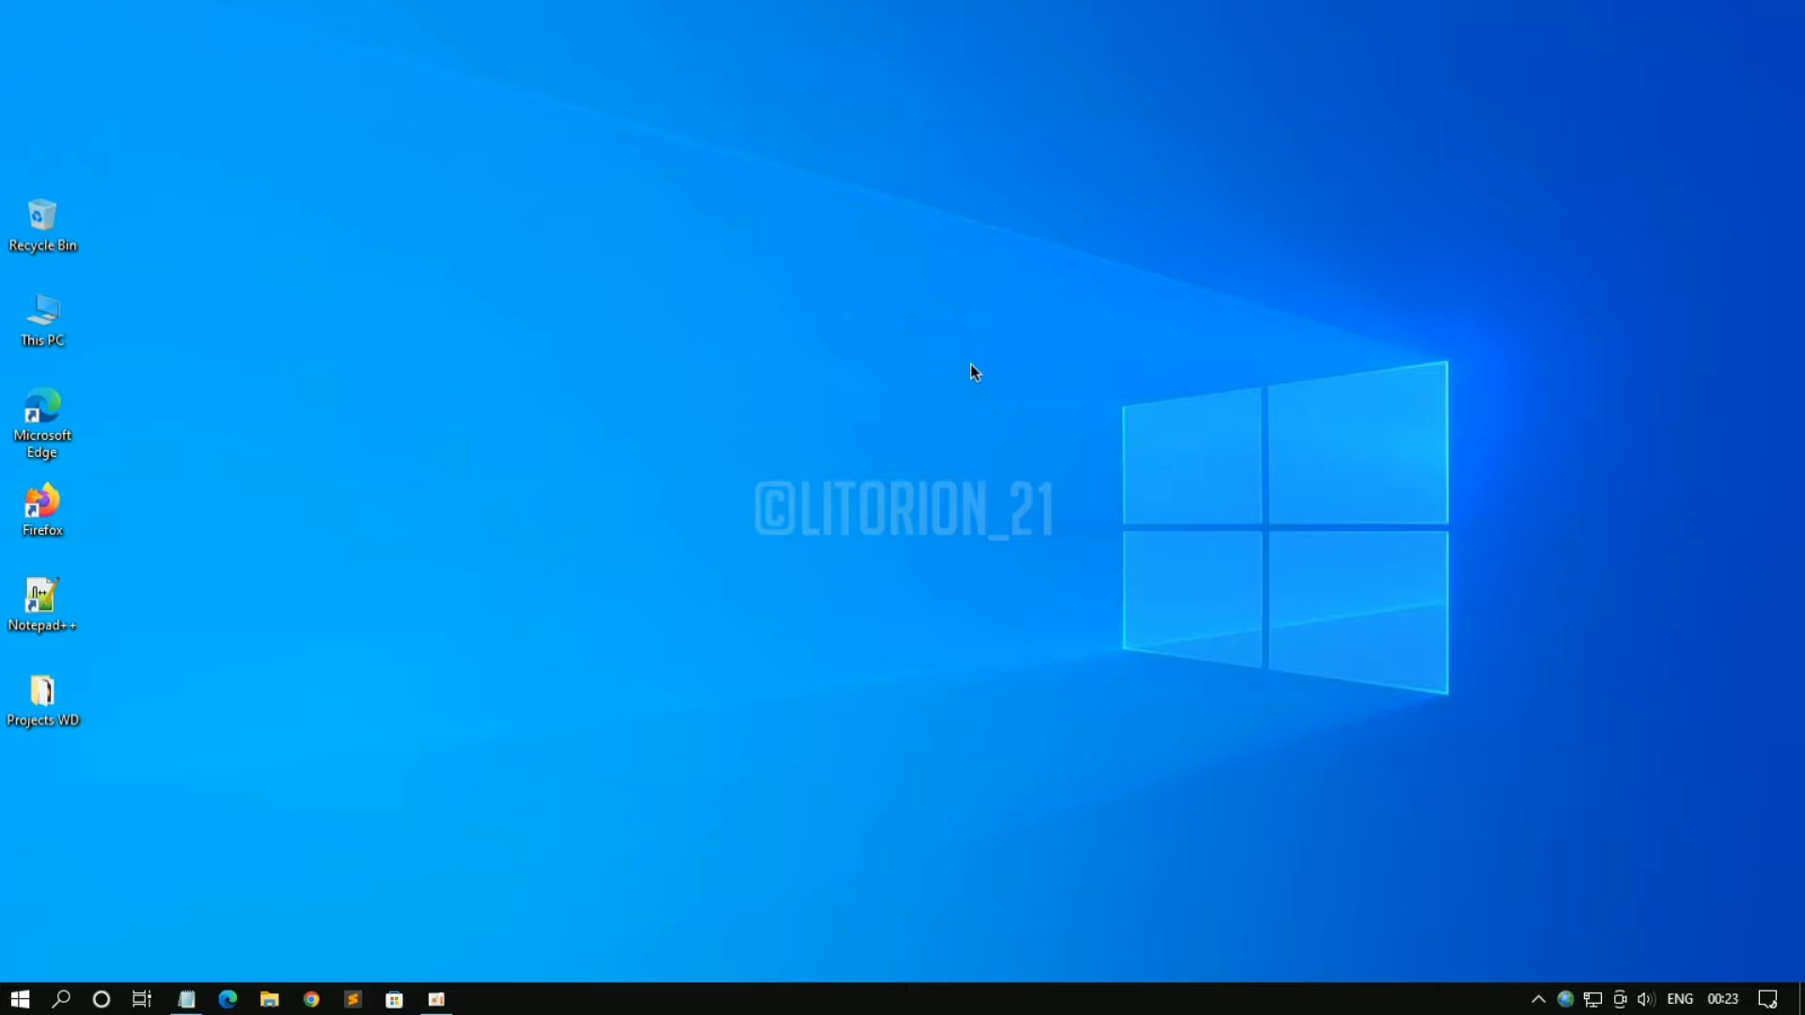
Search for "disk fra" to open Defragment and Optimize Drives, start optimizing drive (C:), and close the window
click(17, 1000)
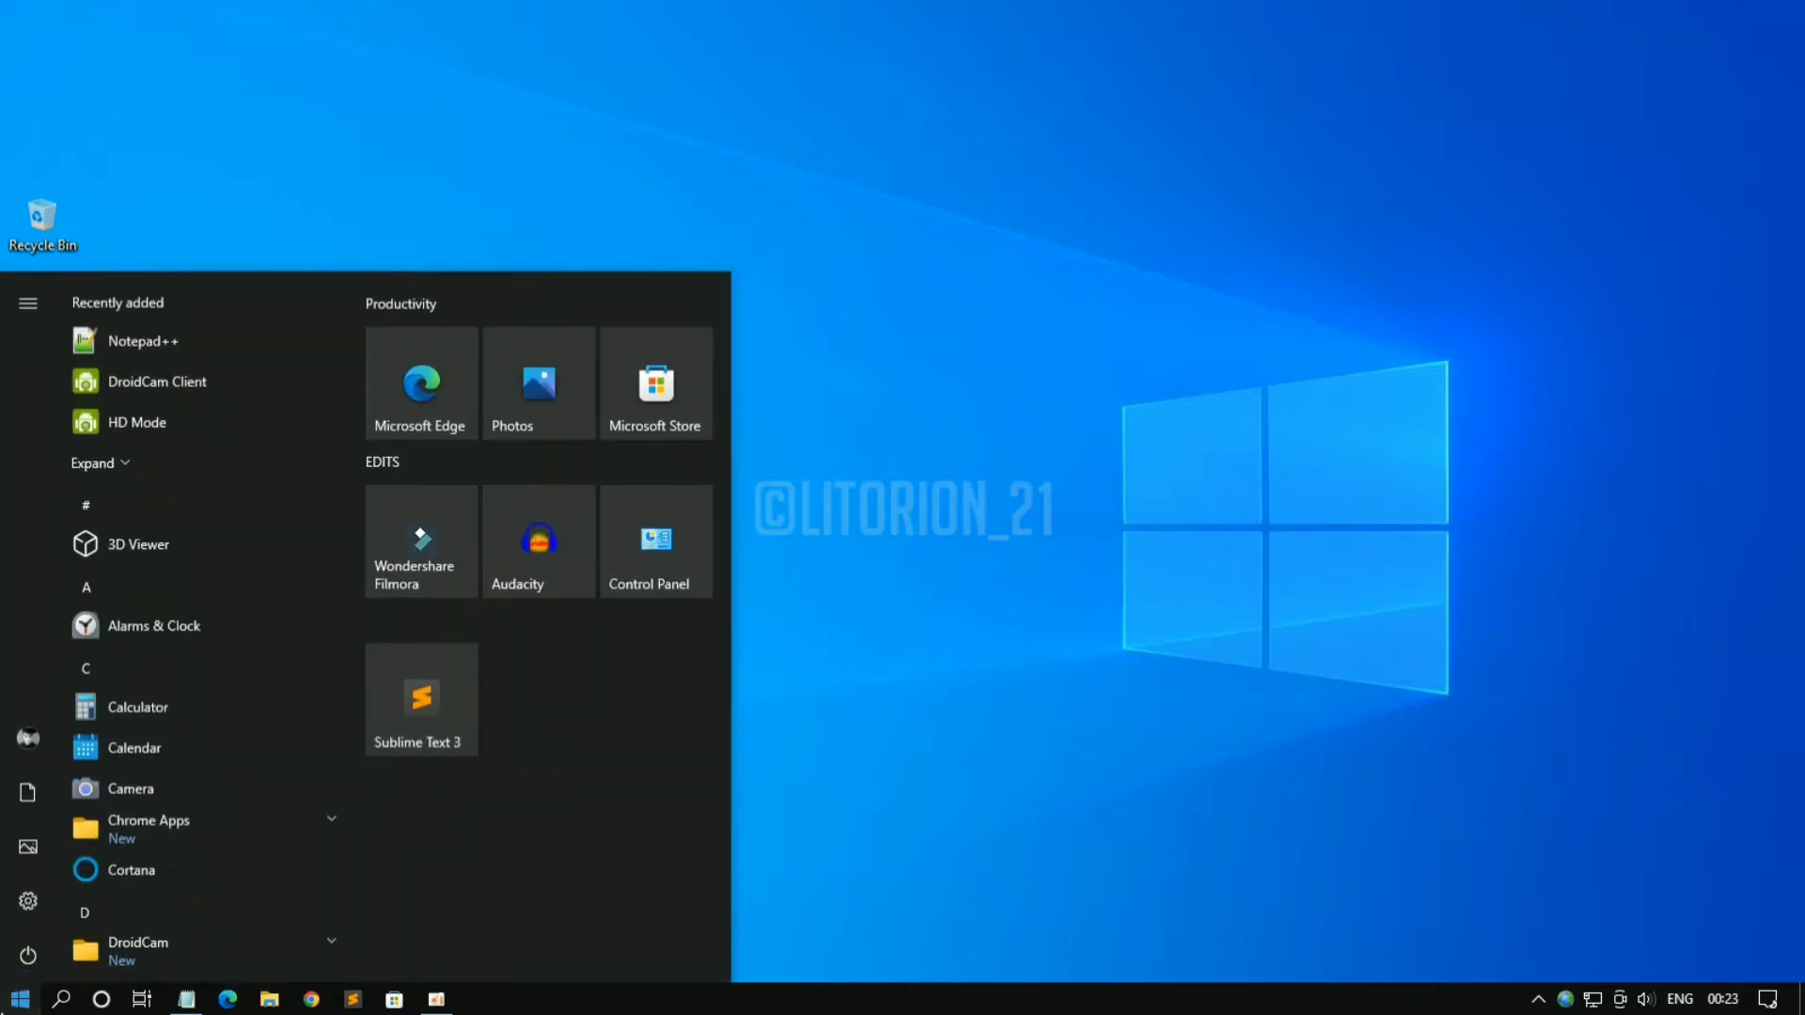
text(d)
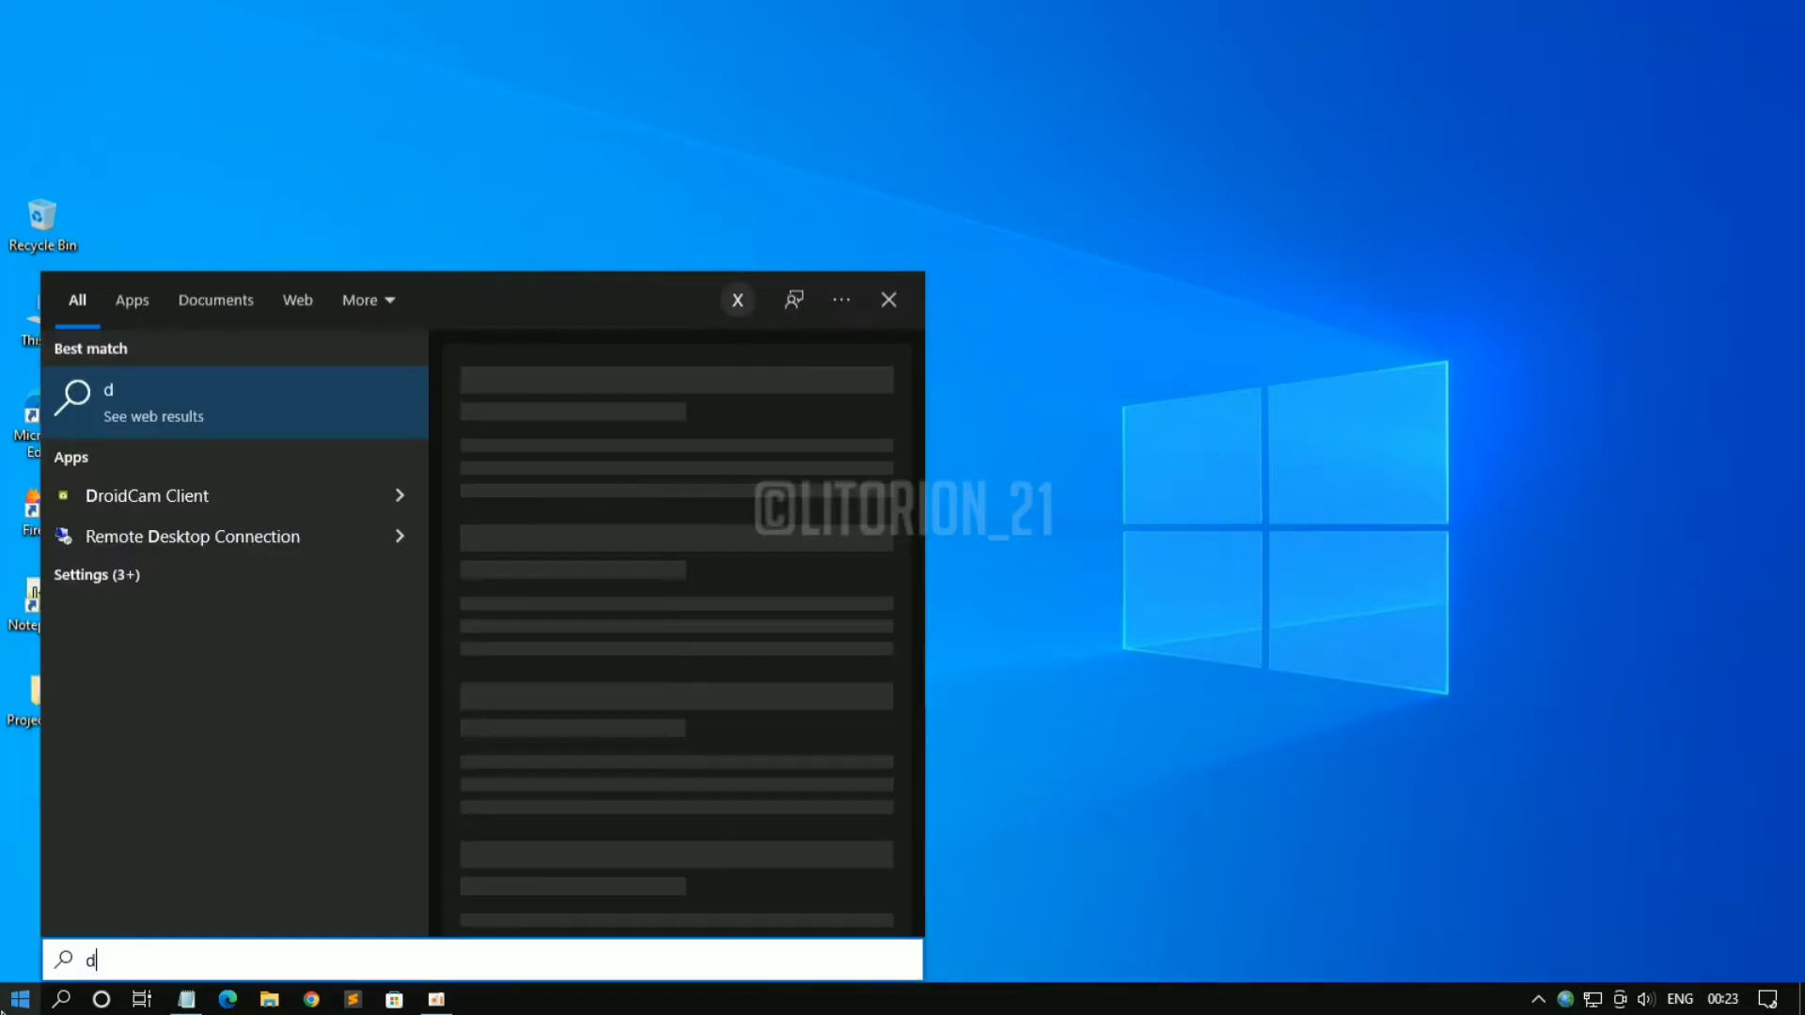
text(isk)
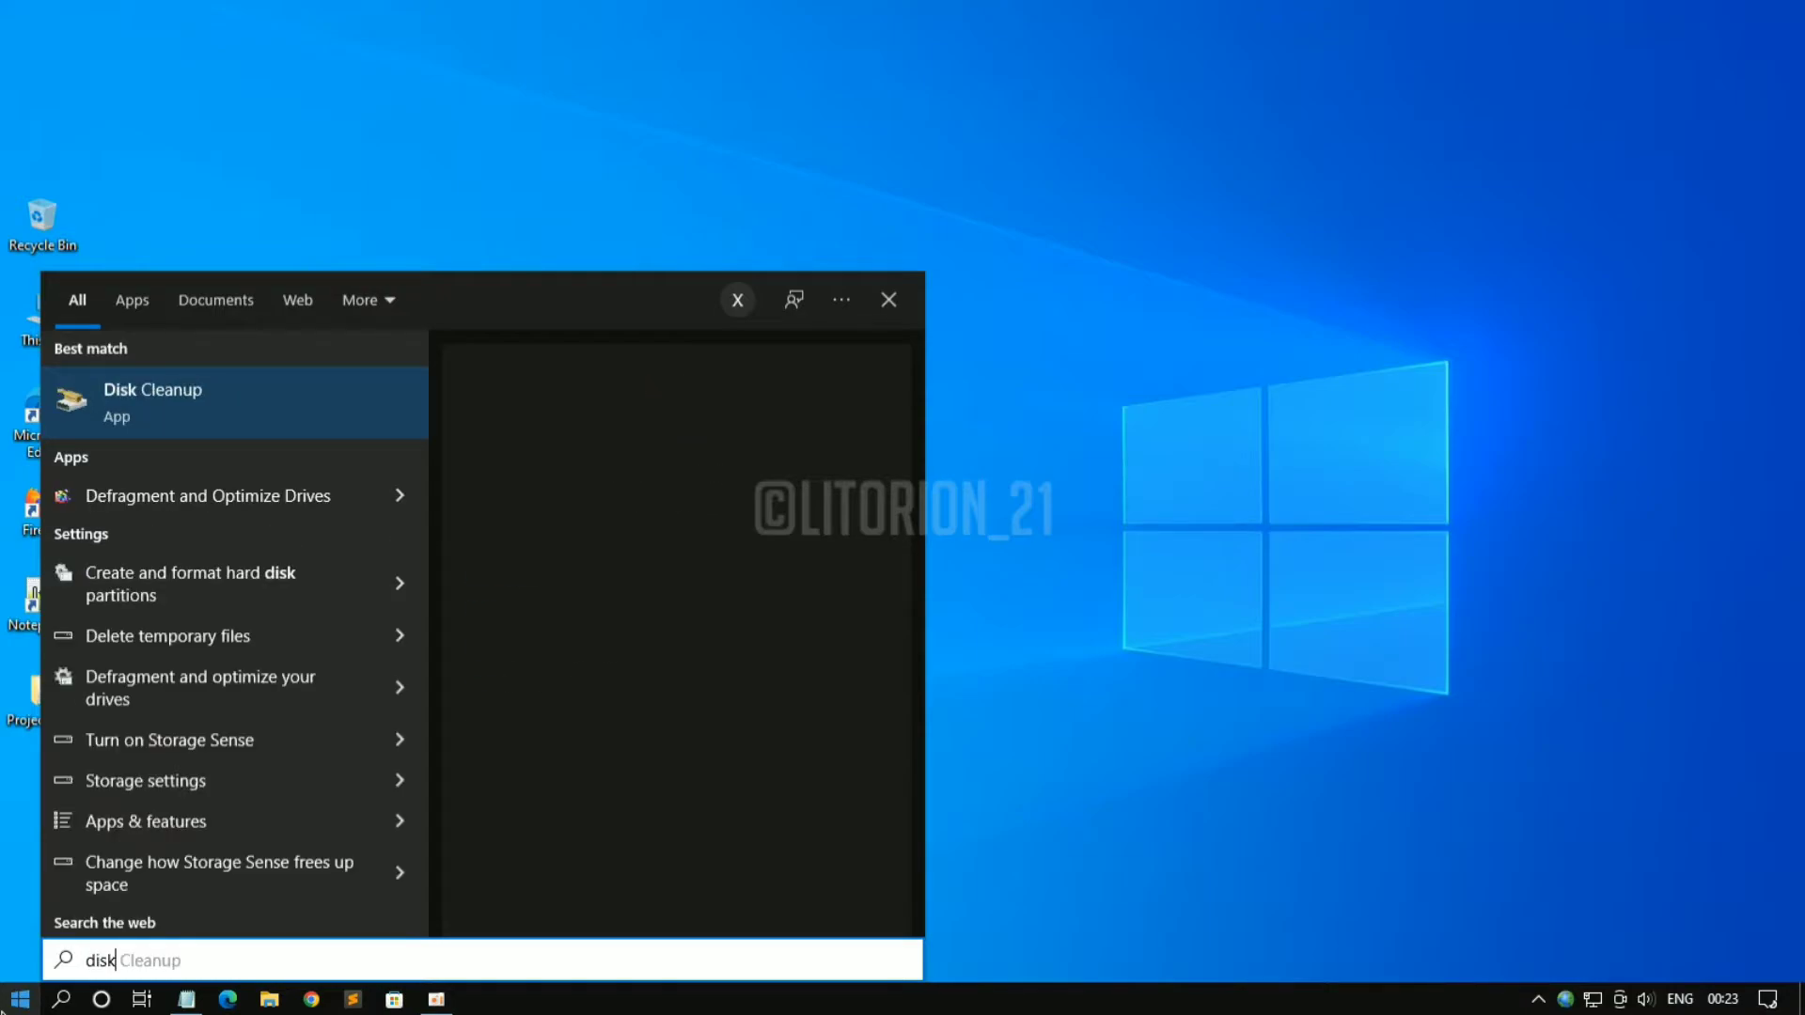
text( fra)
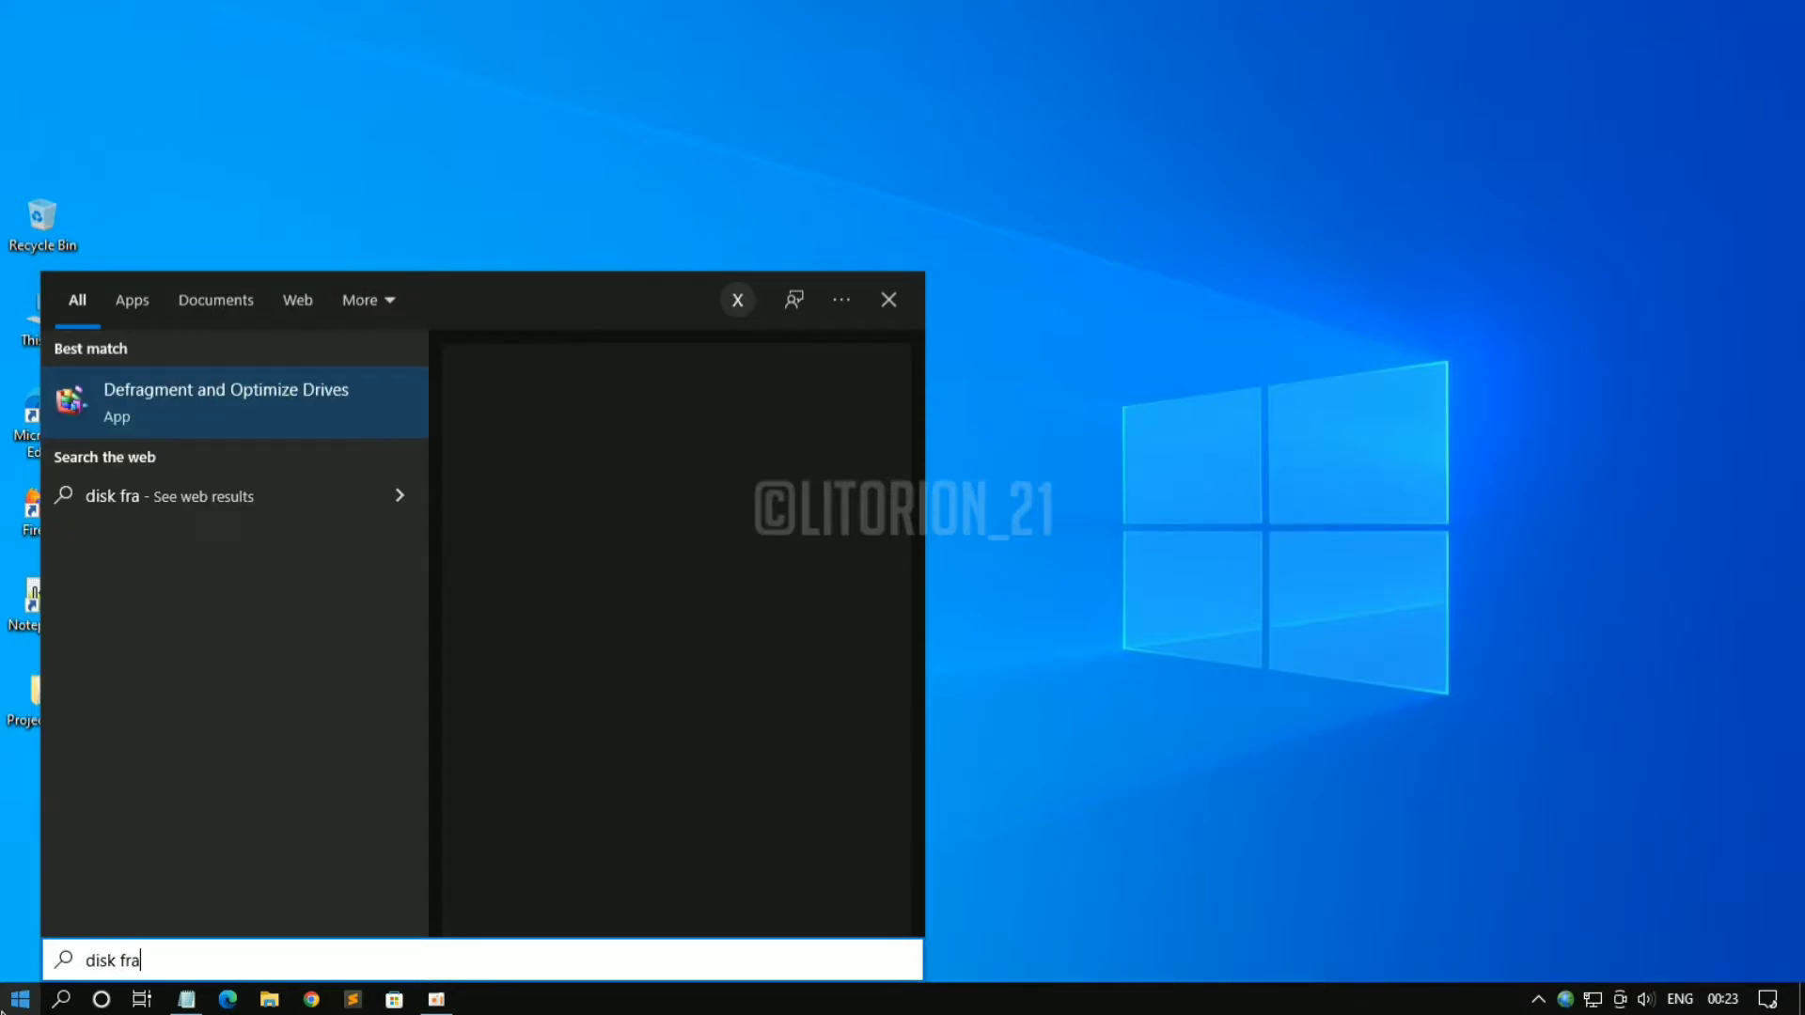
click(362, 418)
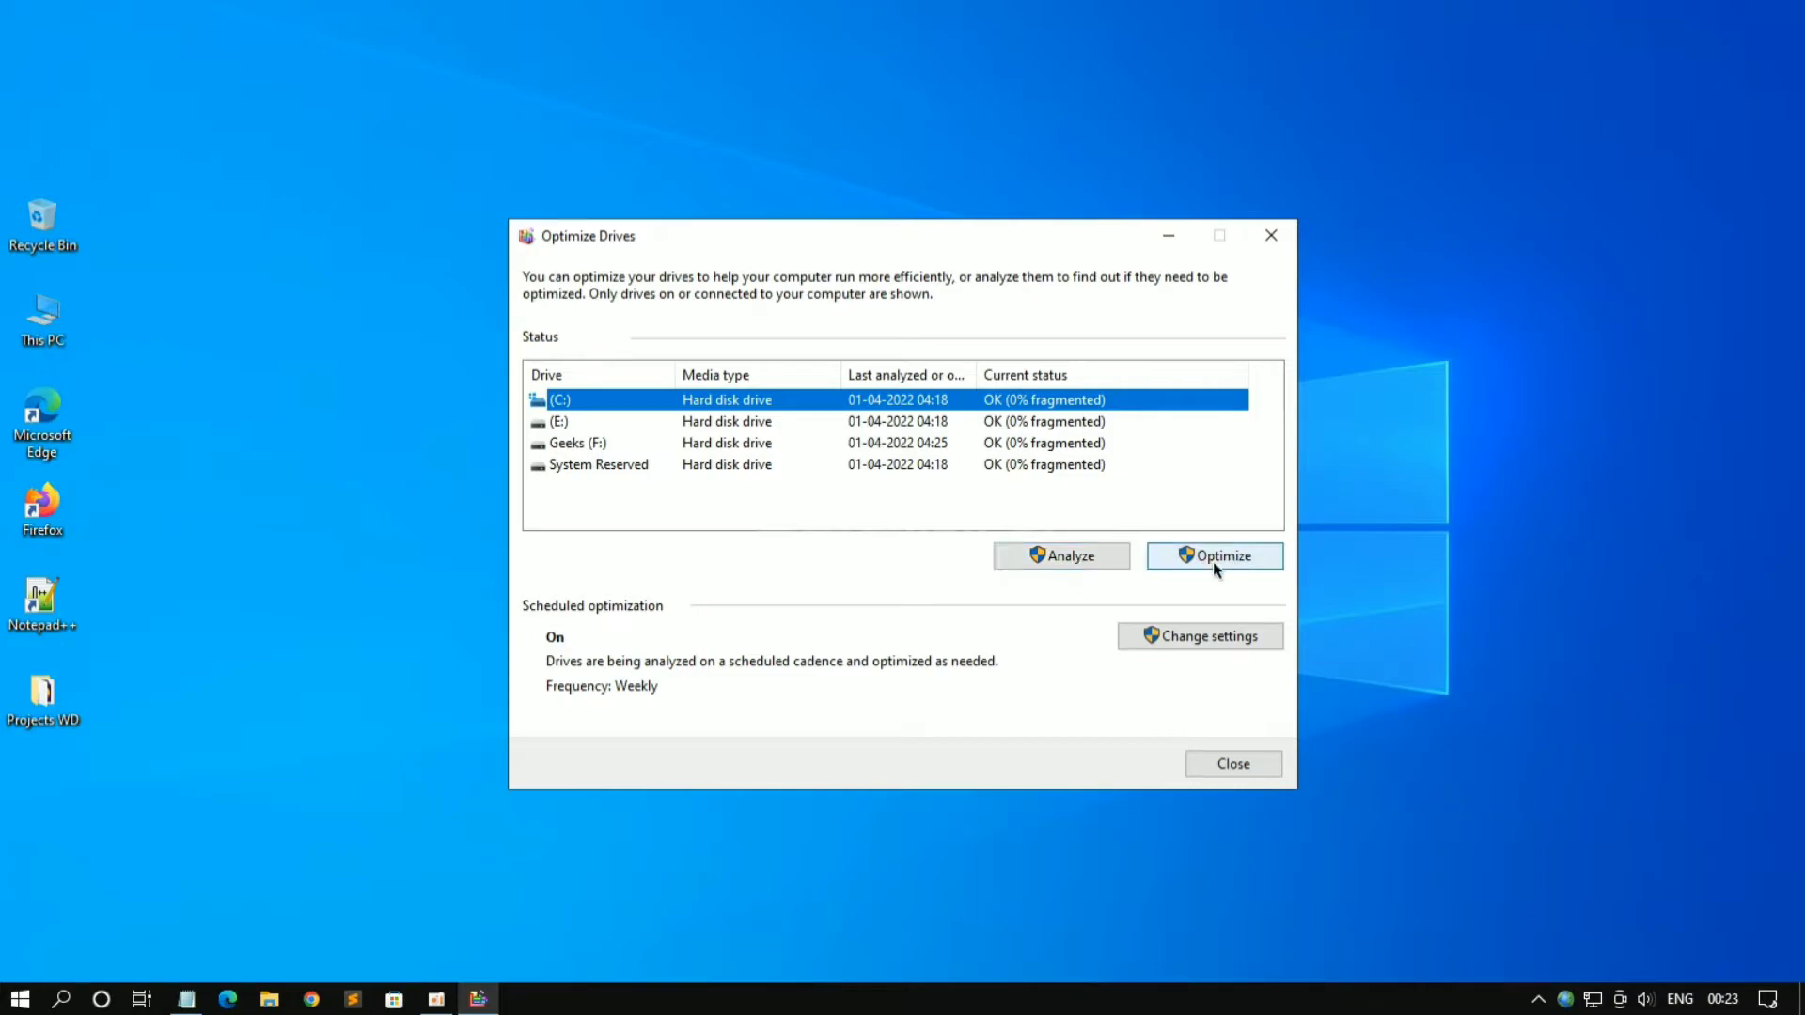
key(alt+F4)
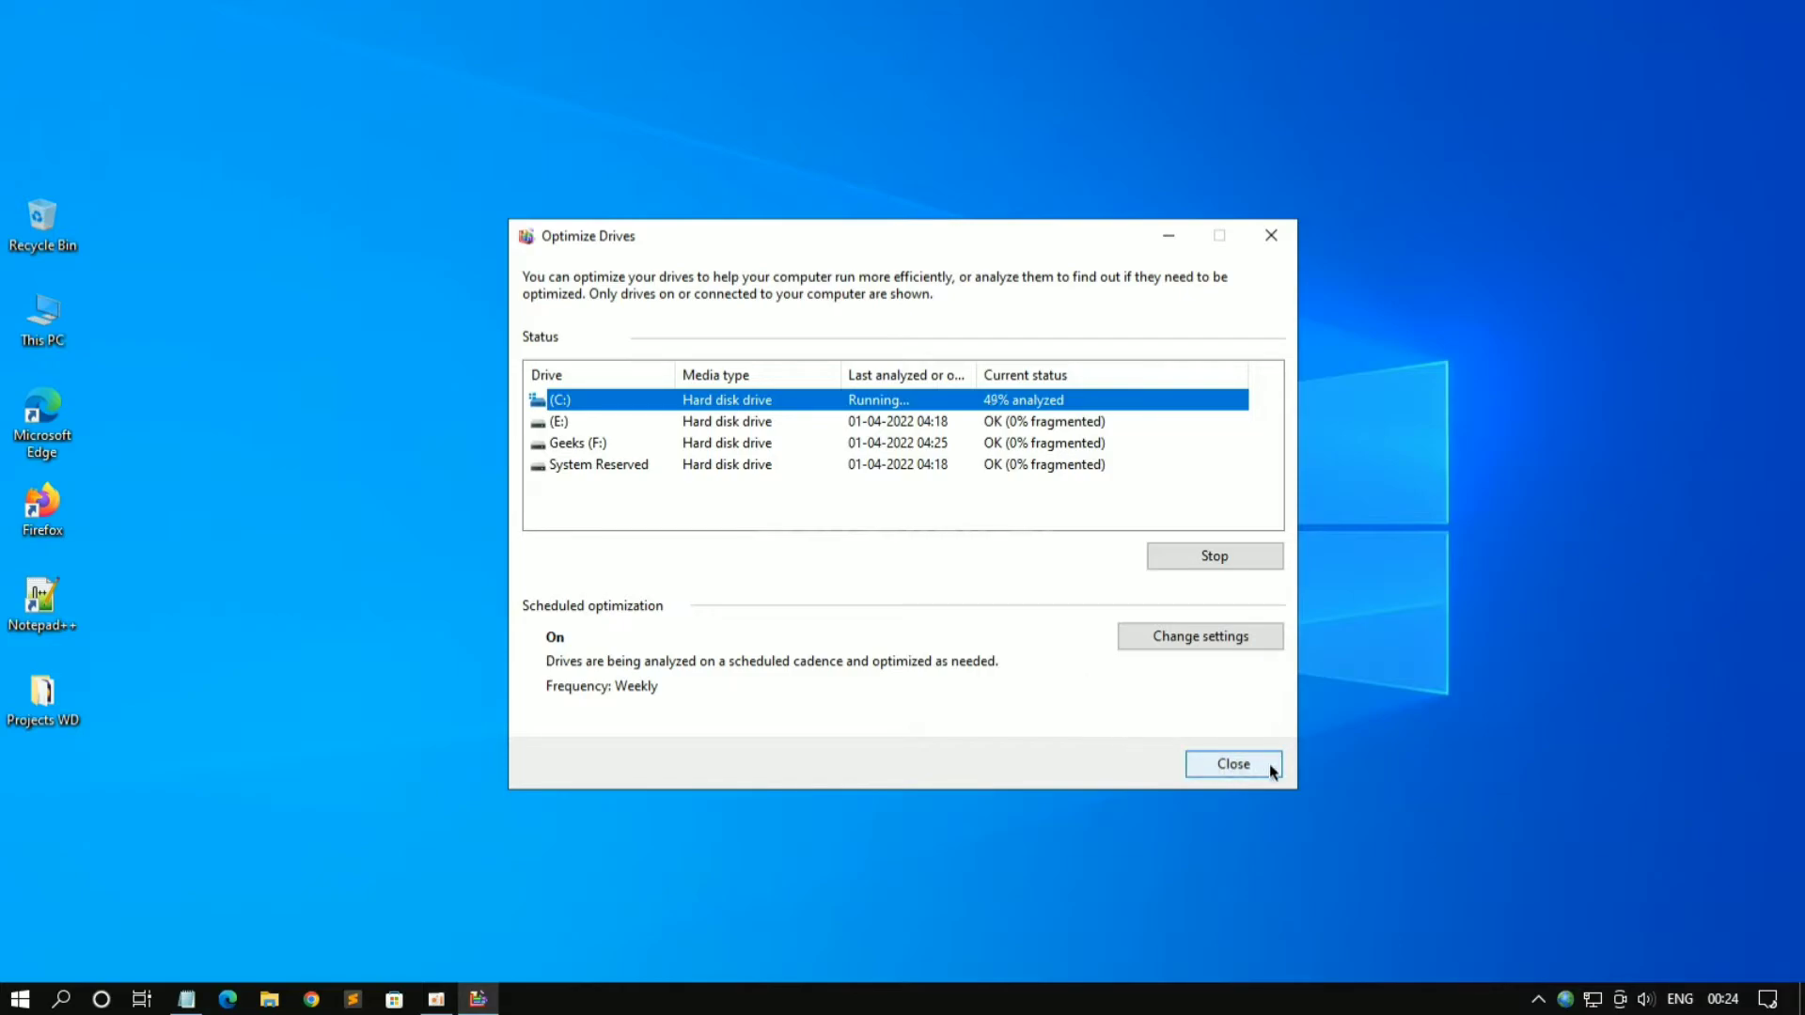
click(1233, 764)
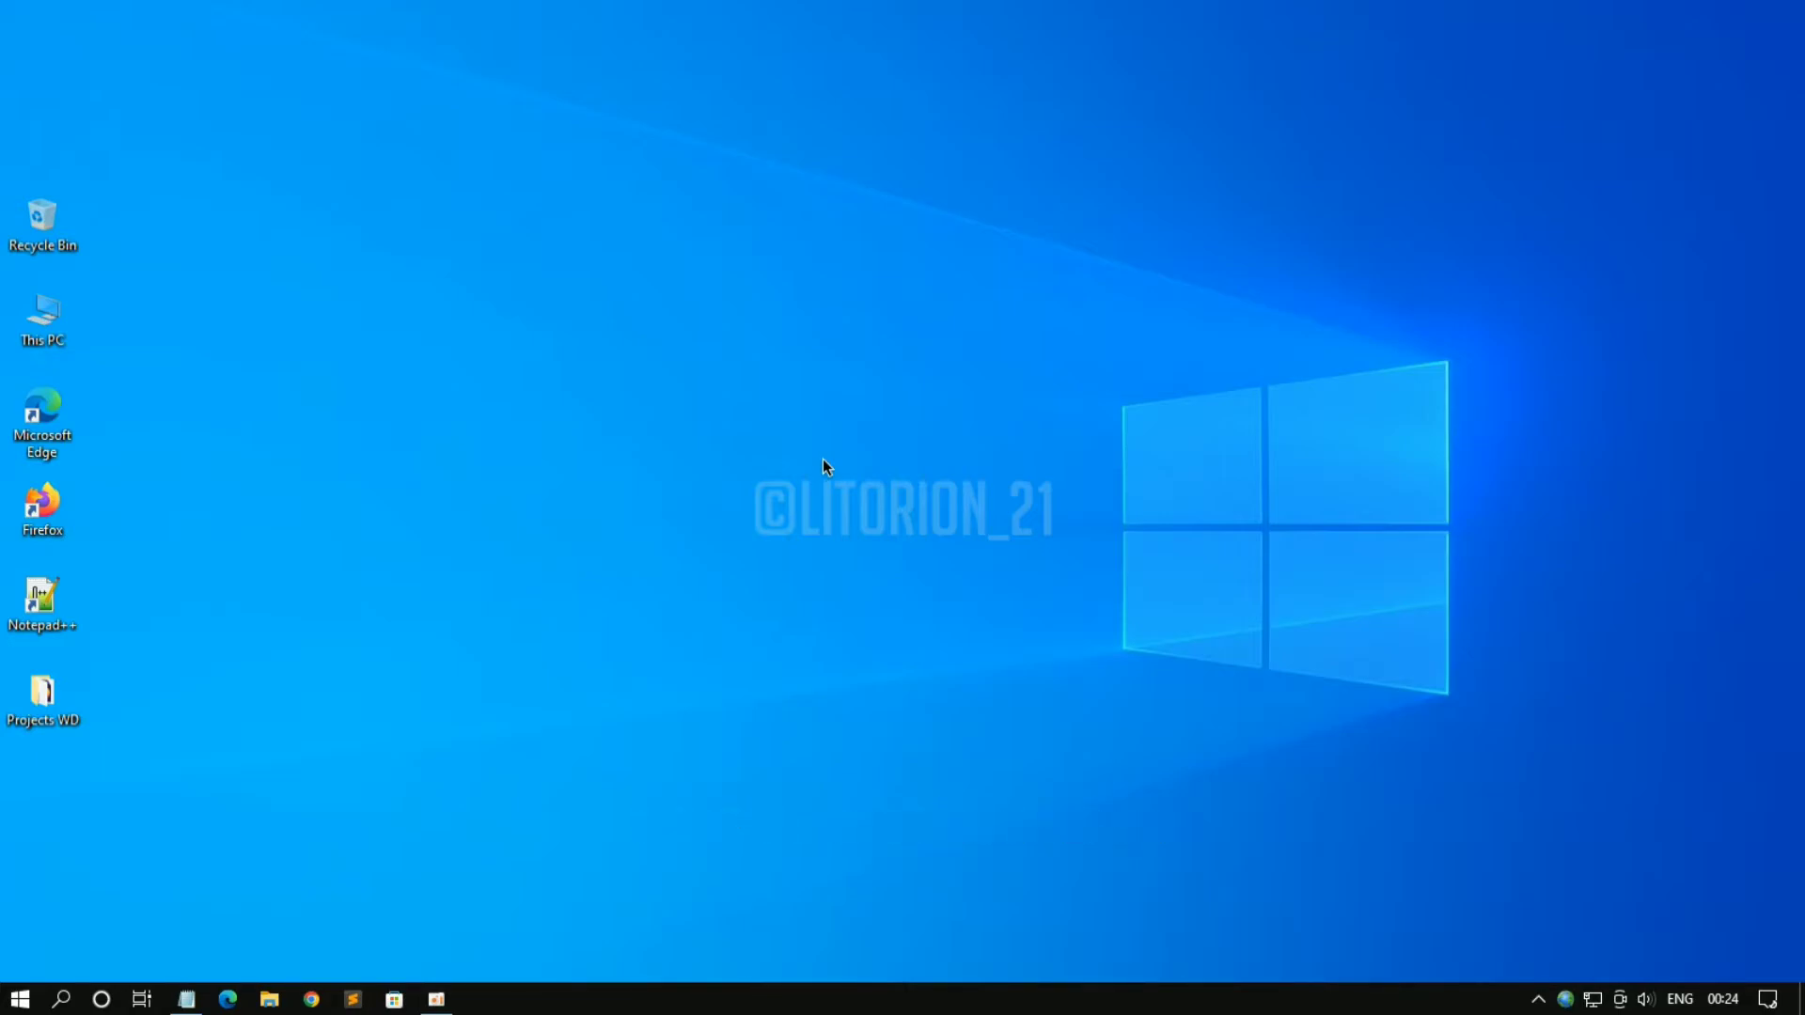
Run msconfig to open System Configuration and set the number of processors to 2 in the advanced boot options
key(super+r)
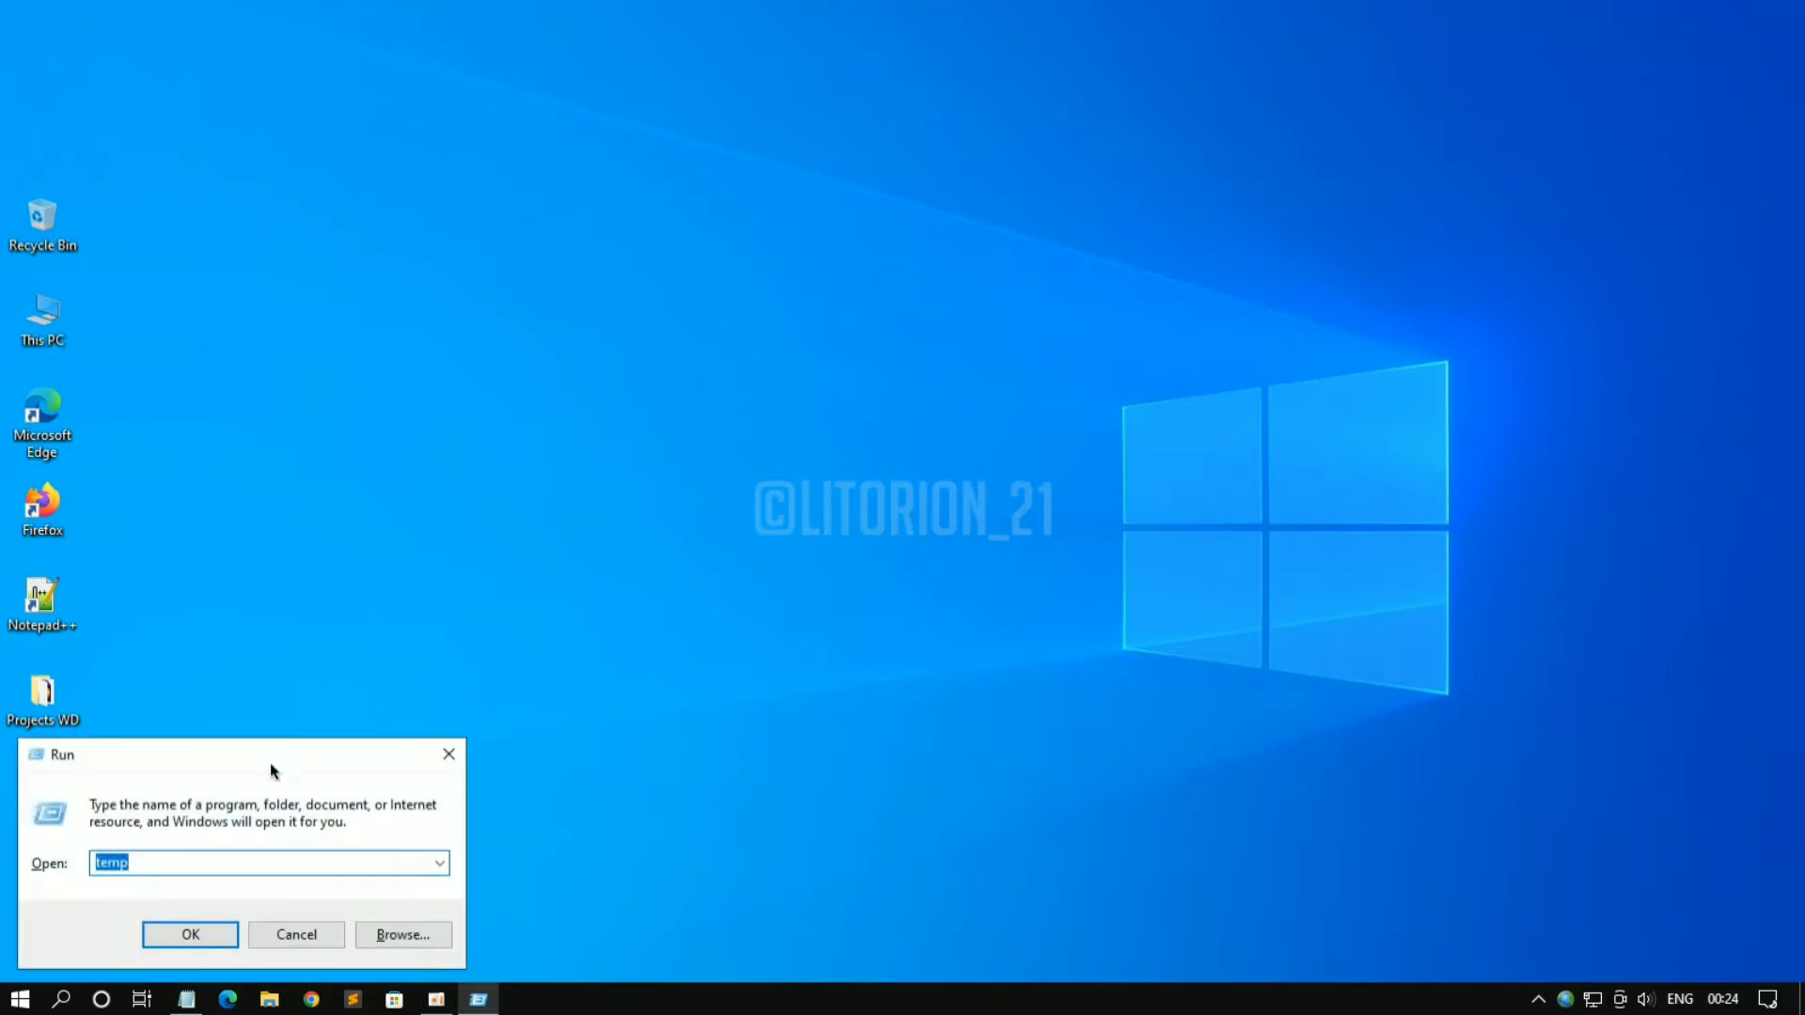
text(msconfig)
click(180, 936)
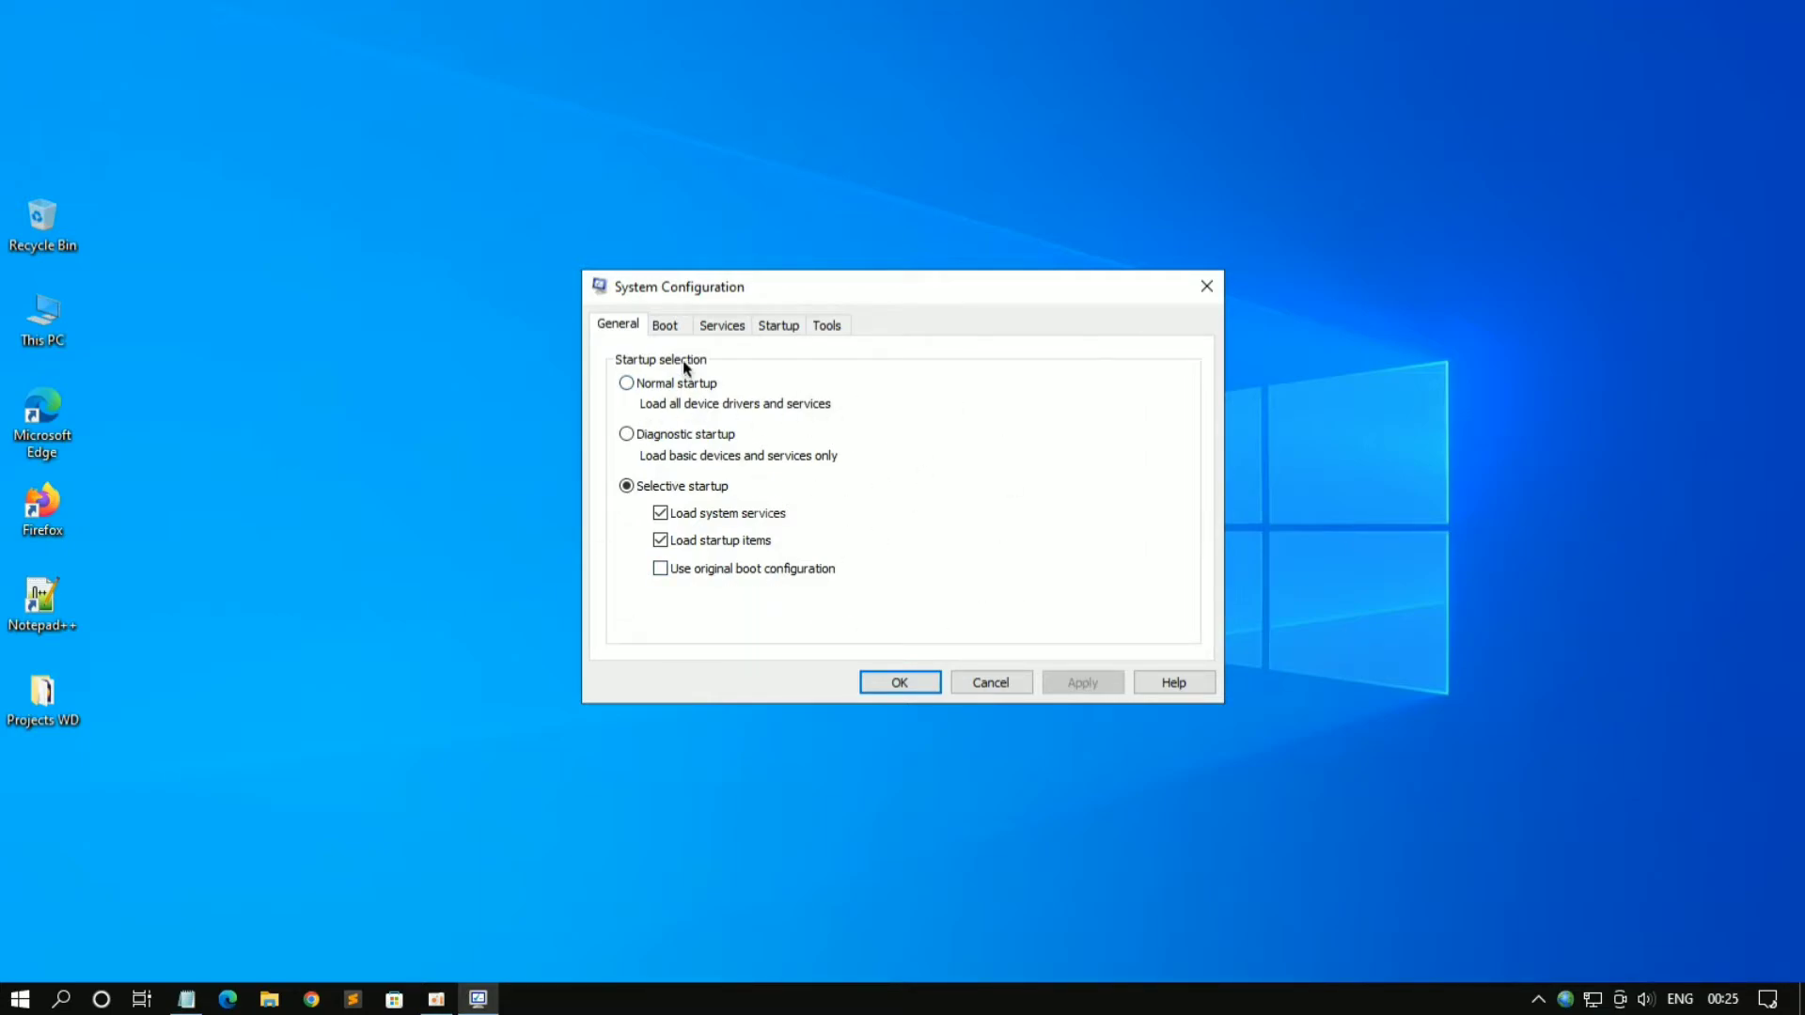
click(668, 326)
click(725, 497)
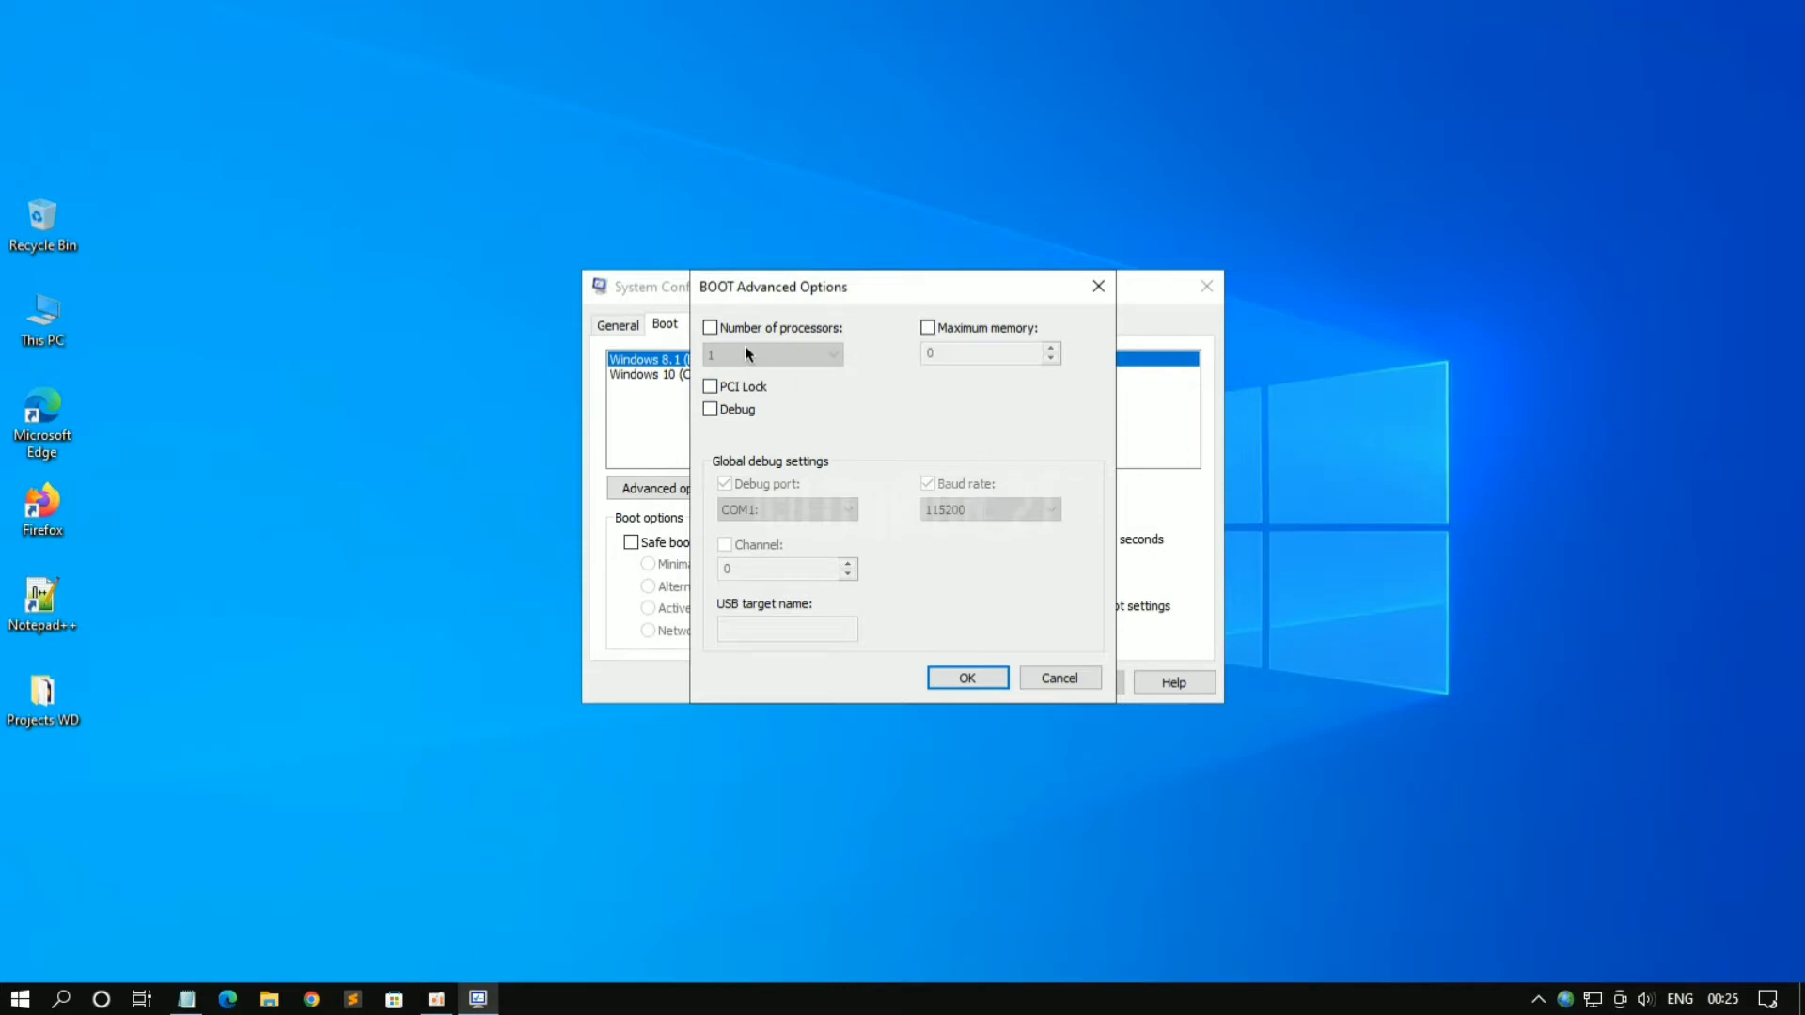
click(805, 325)
click(789, 354)
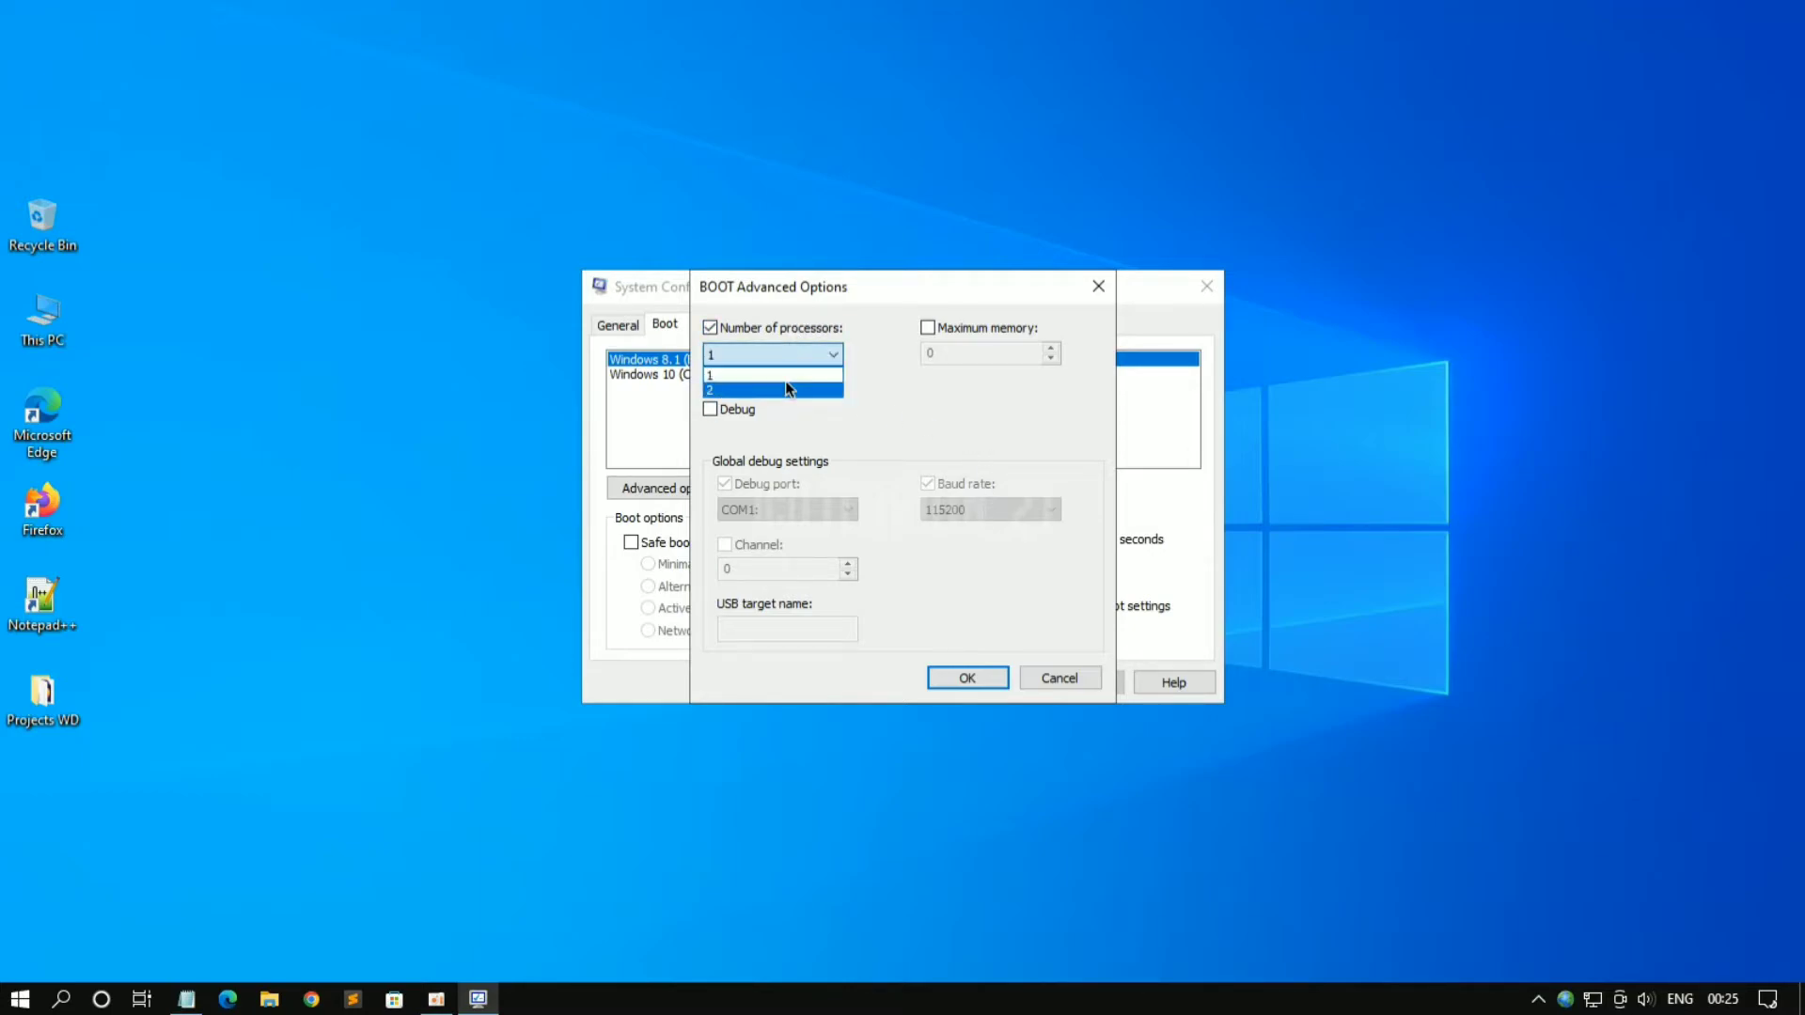
click(771, 387)
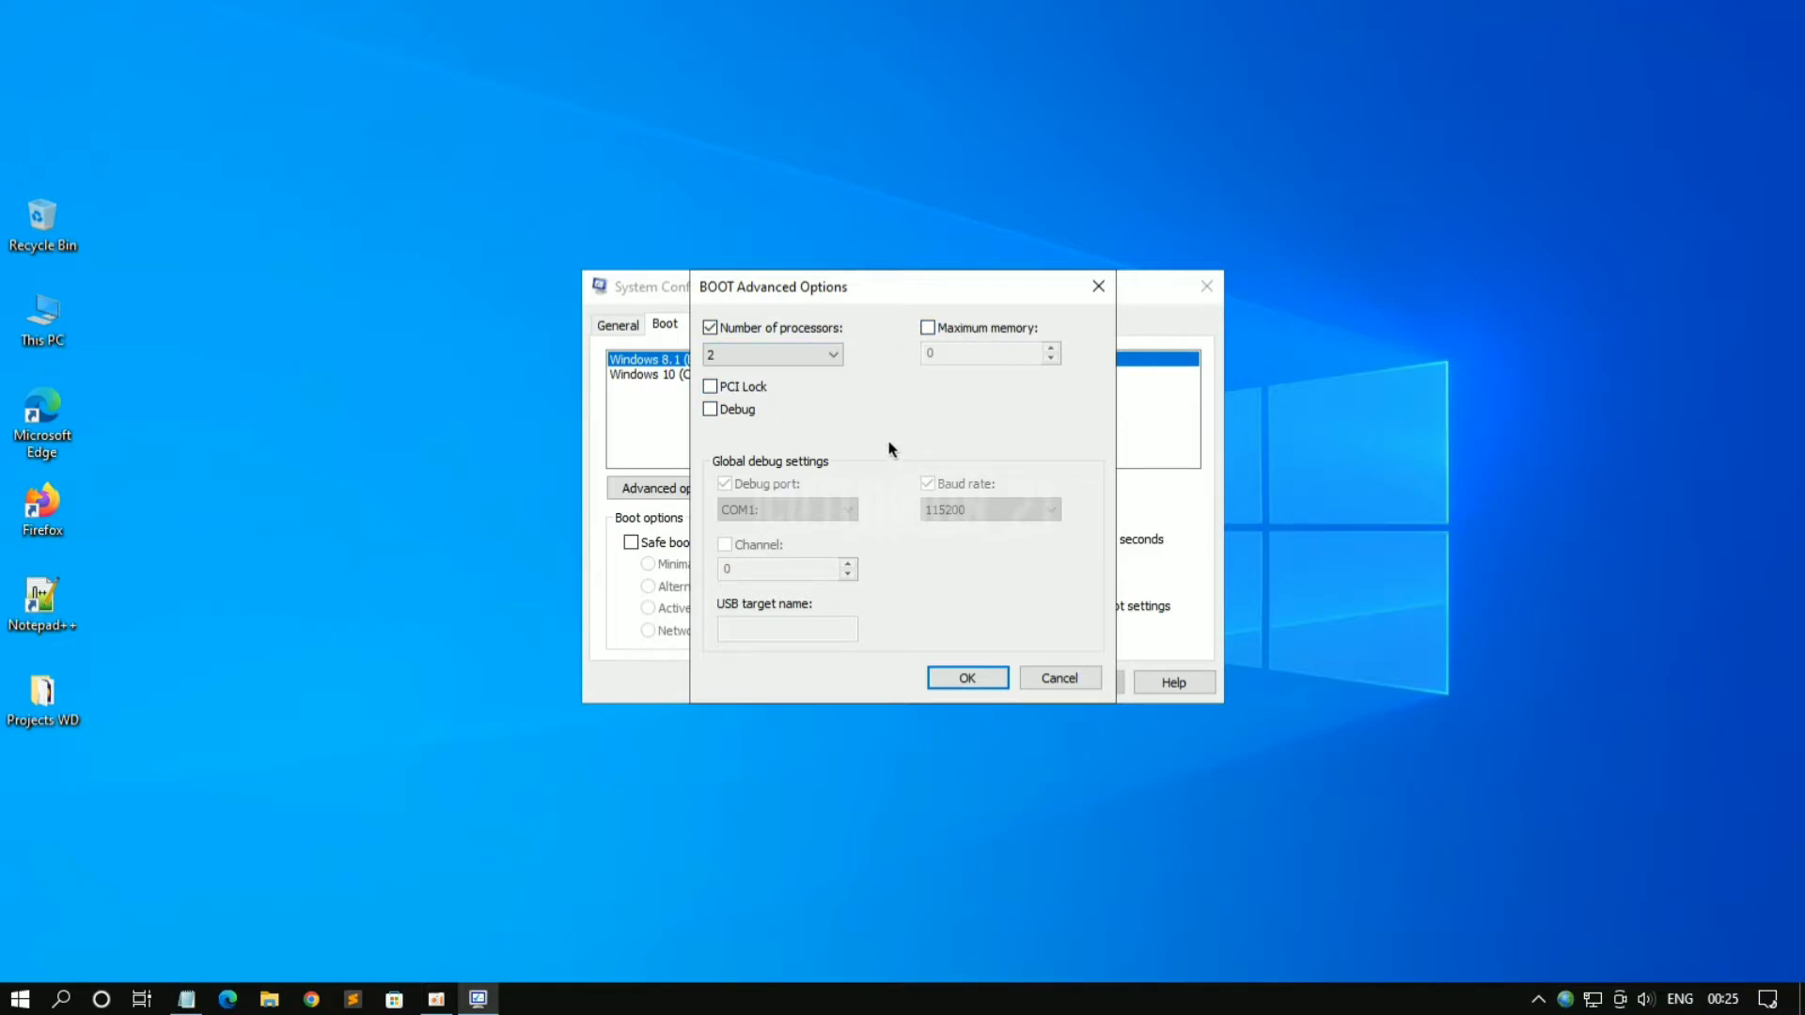
click(991, 685)
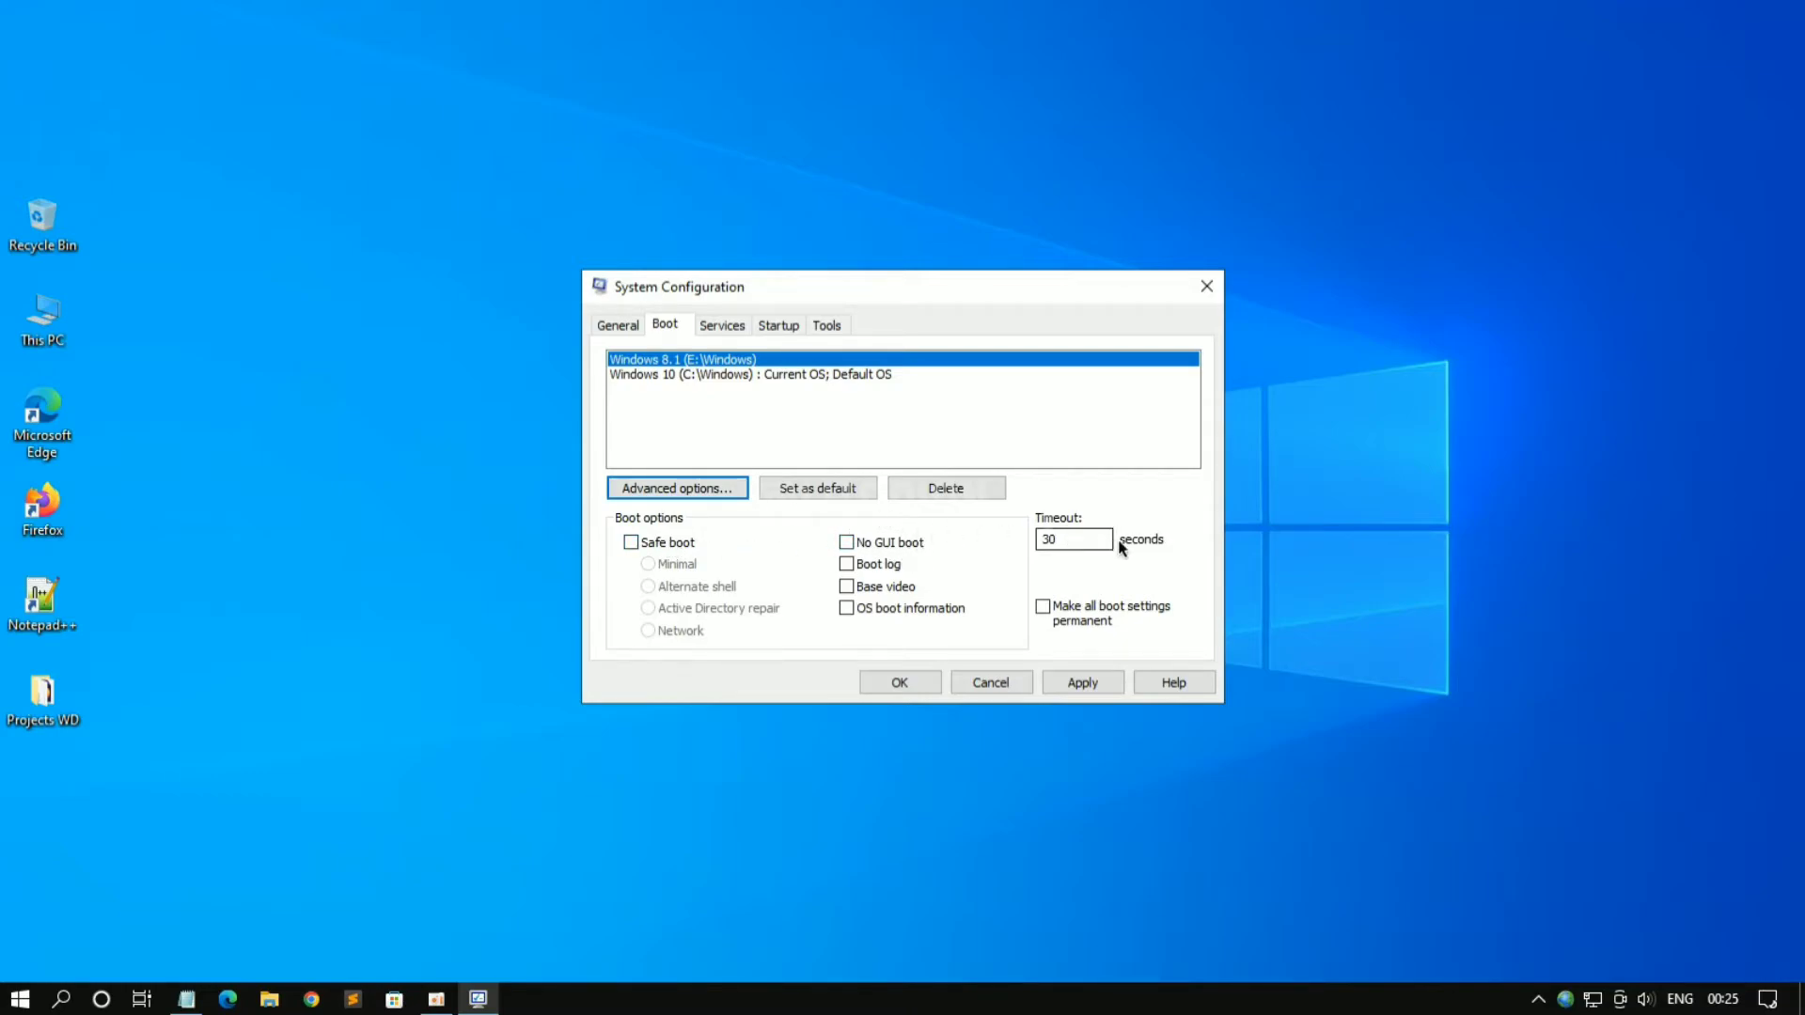
Set the boot timeout to 5 seconds, apply the change and close System Configuration
drag(1063, 545, 1032, 550)
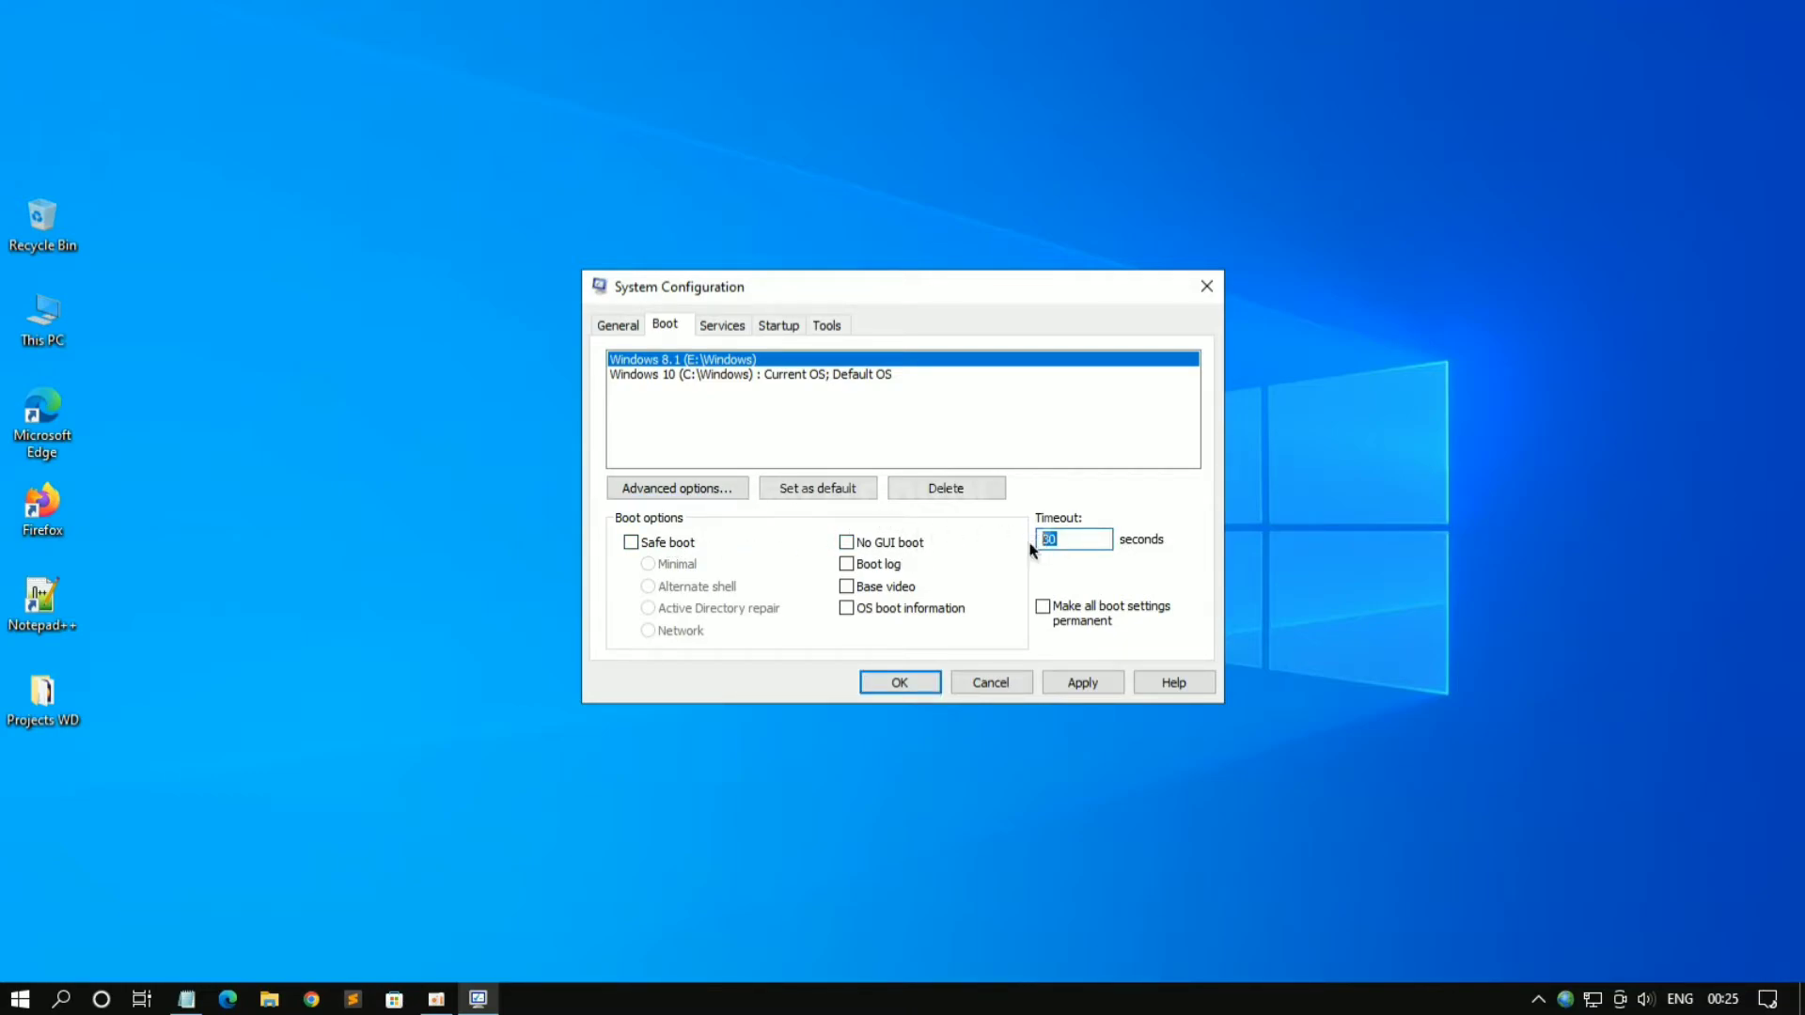
key(BackSpace)
text(5)
click(1090, 680)
click(900, 682)
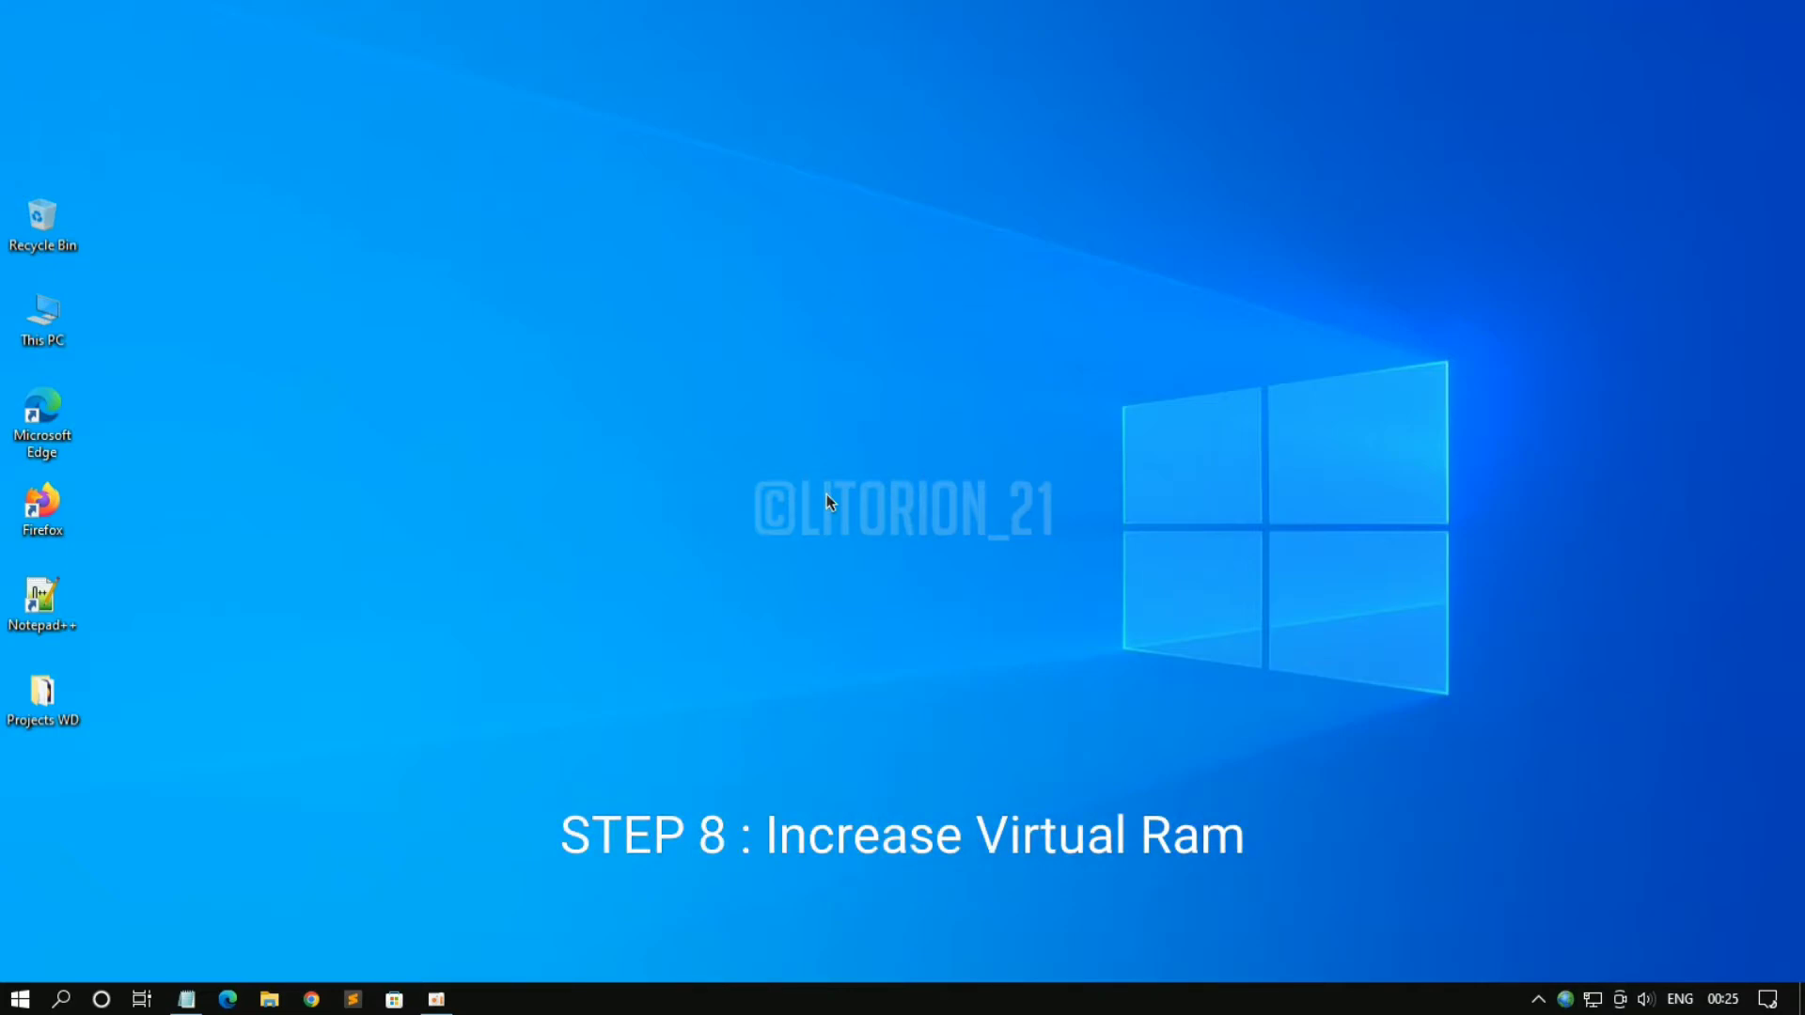
Open This PC, display the computer's properties and open the advanced system settings
right_click(65, 323)
click(271, 338)
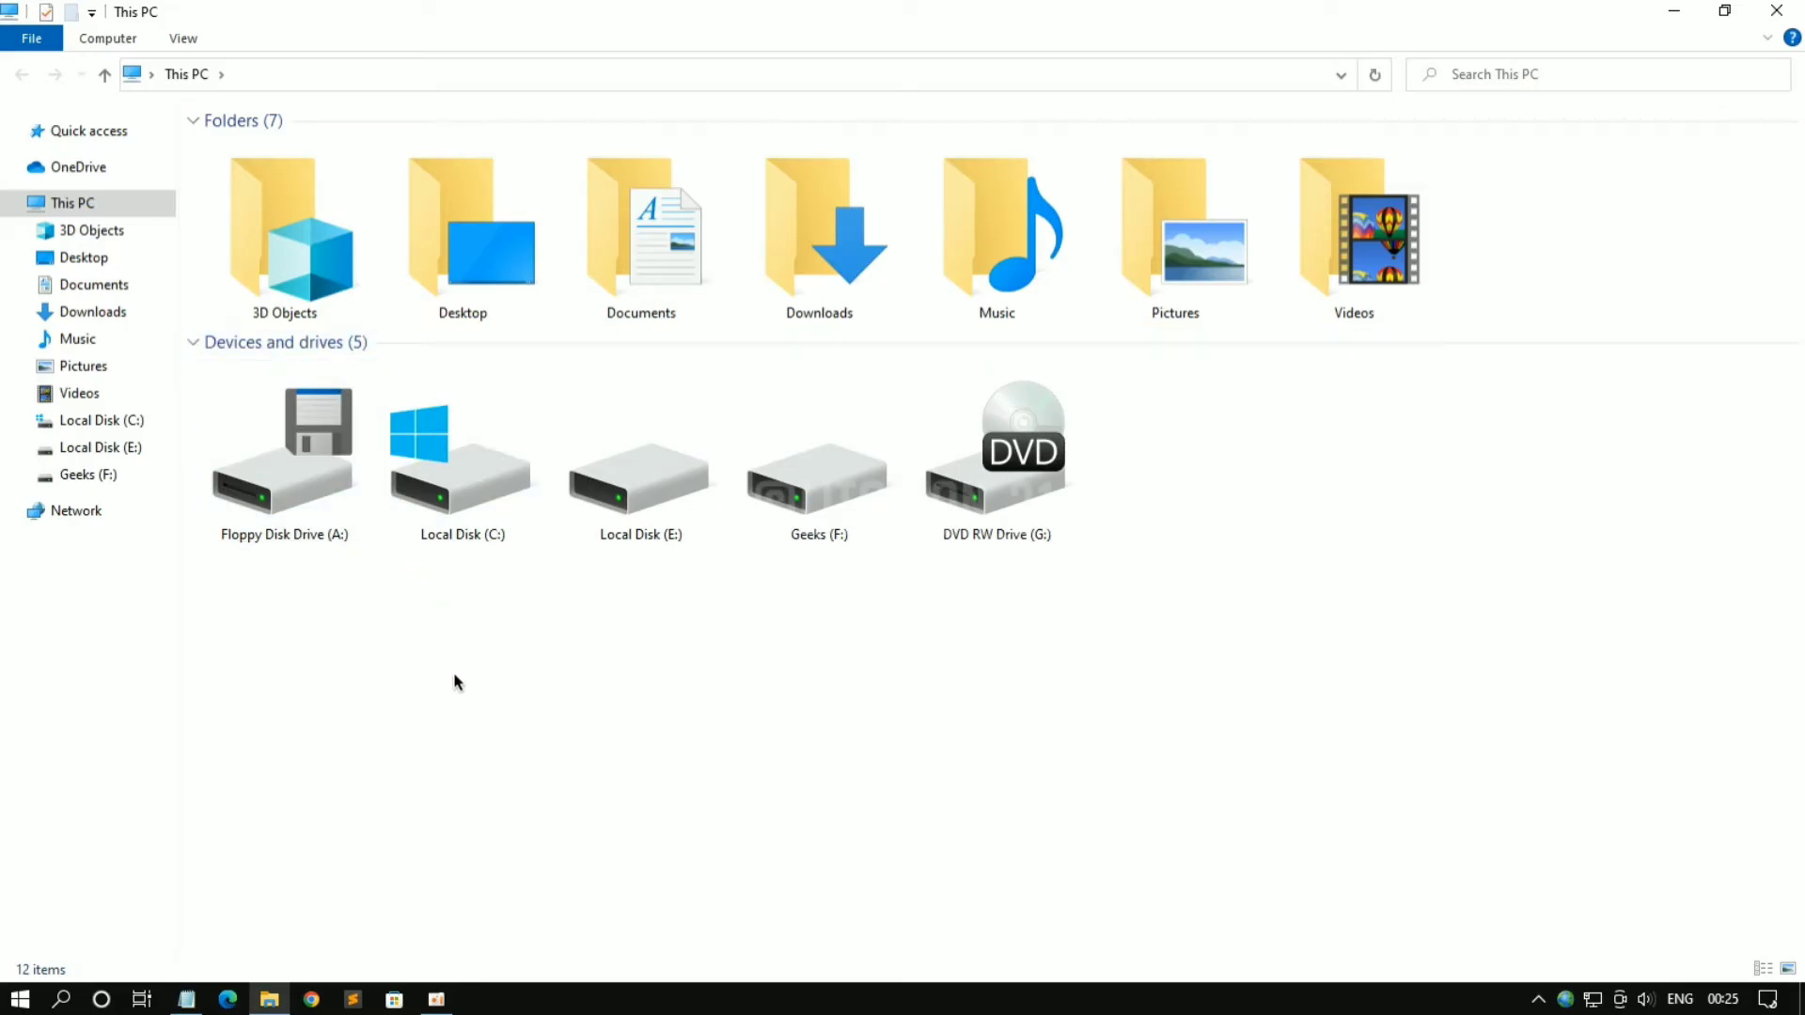
right_click(455, 680)
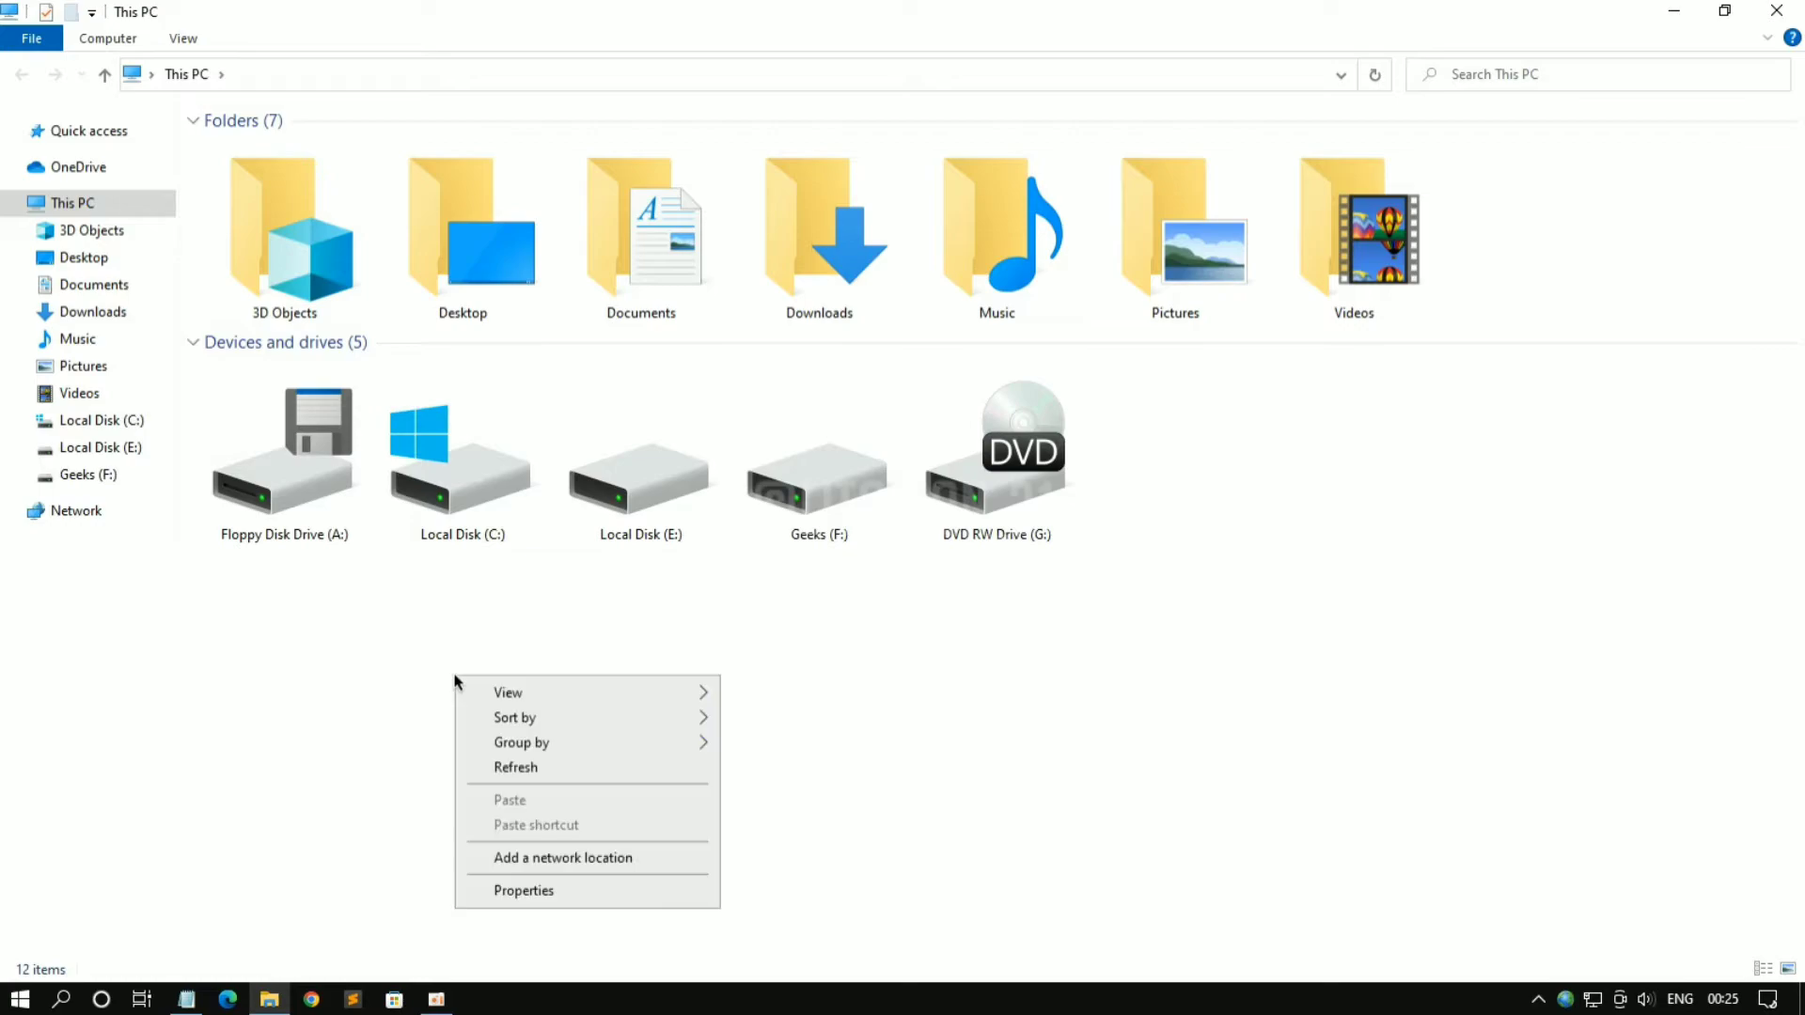
click(686, 903)
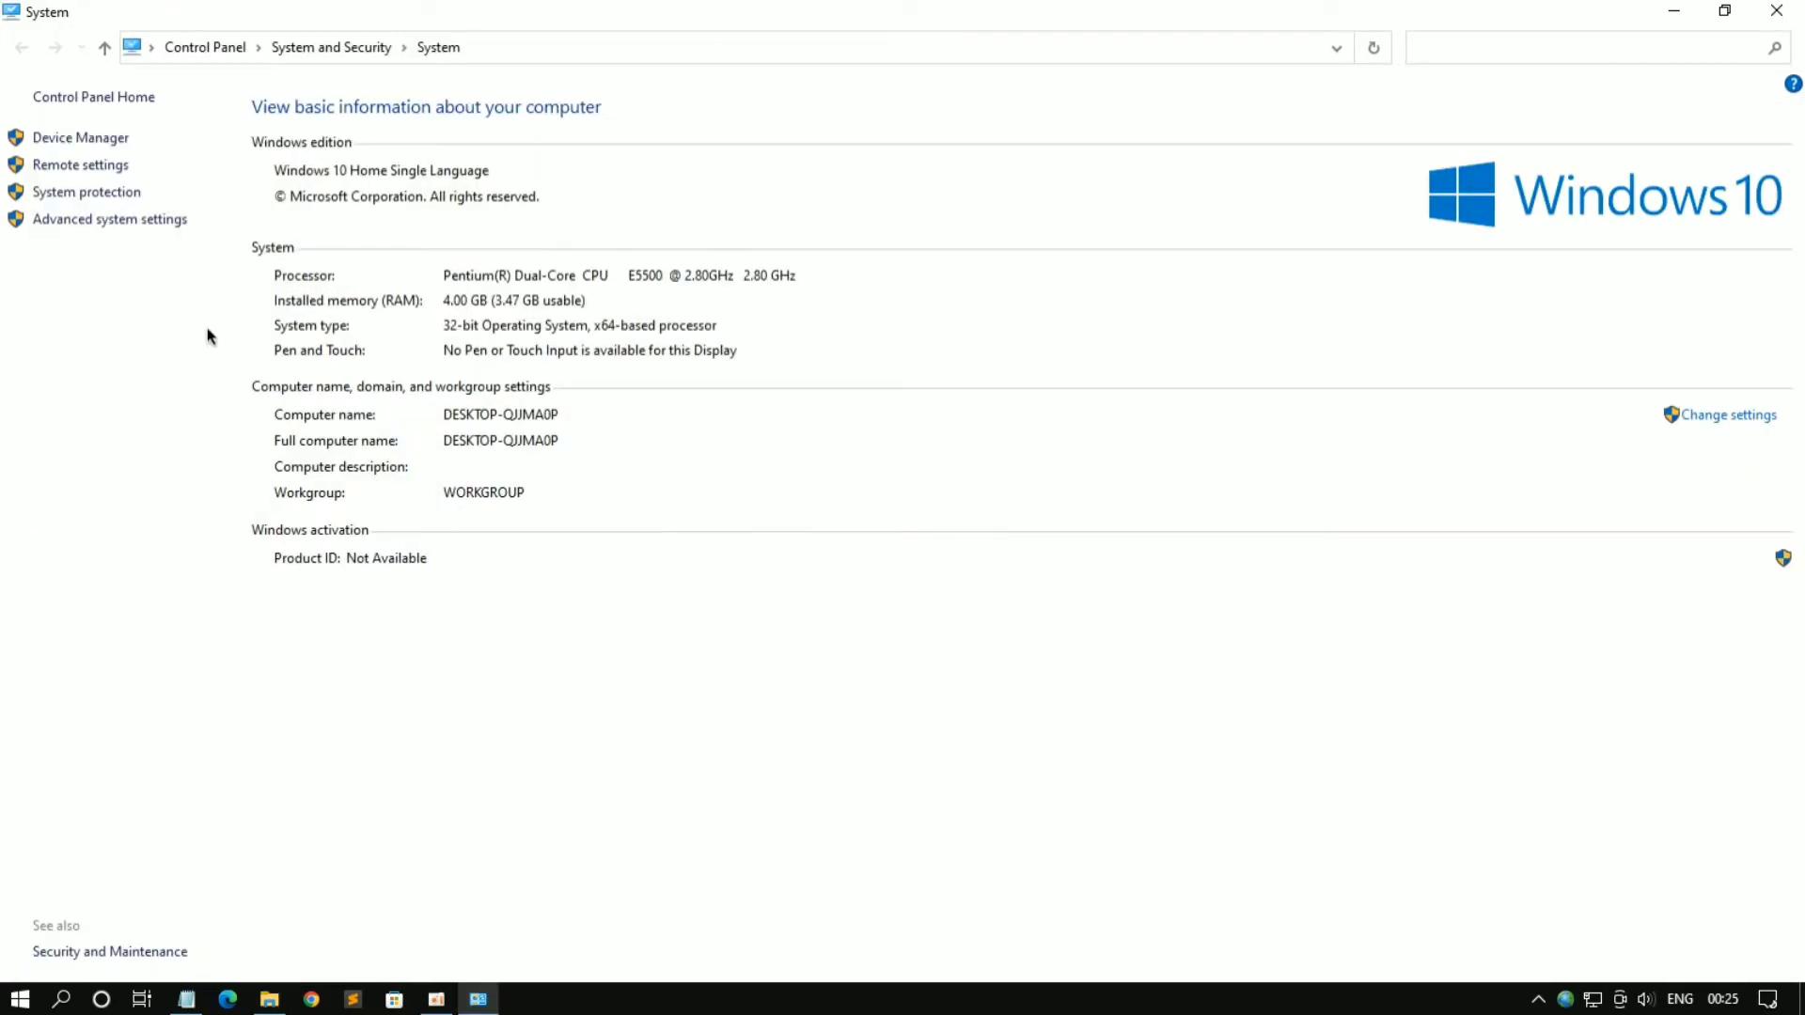
click(136, 222)
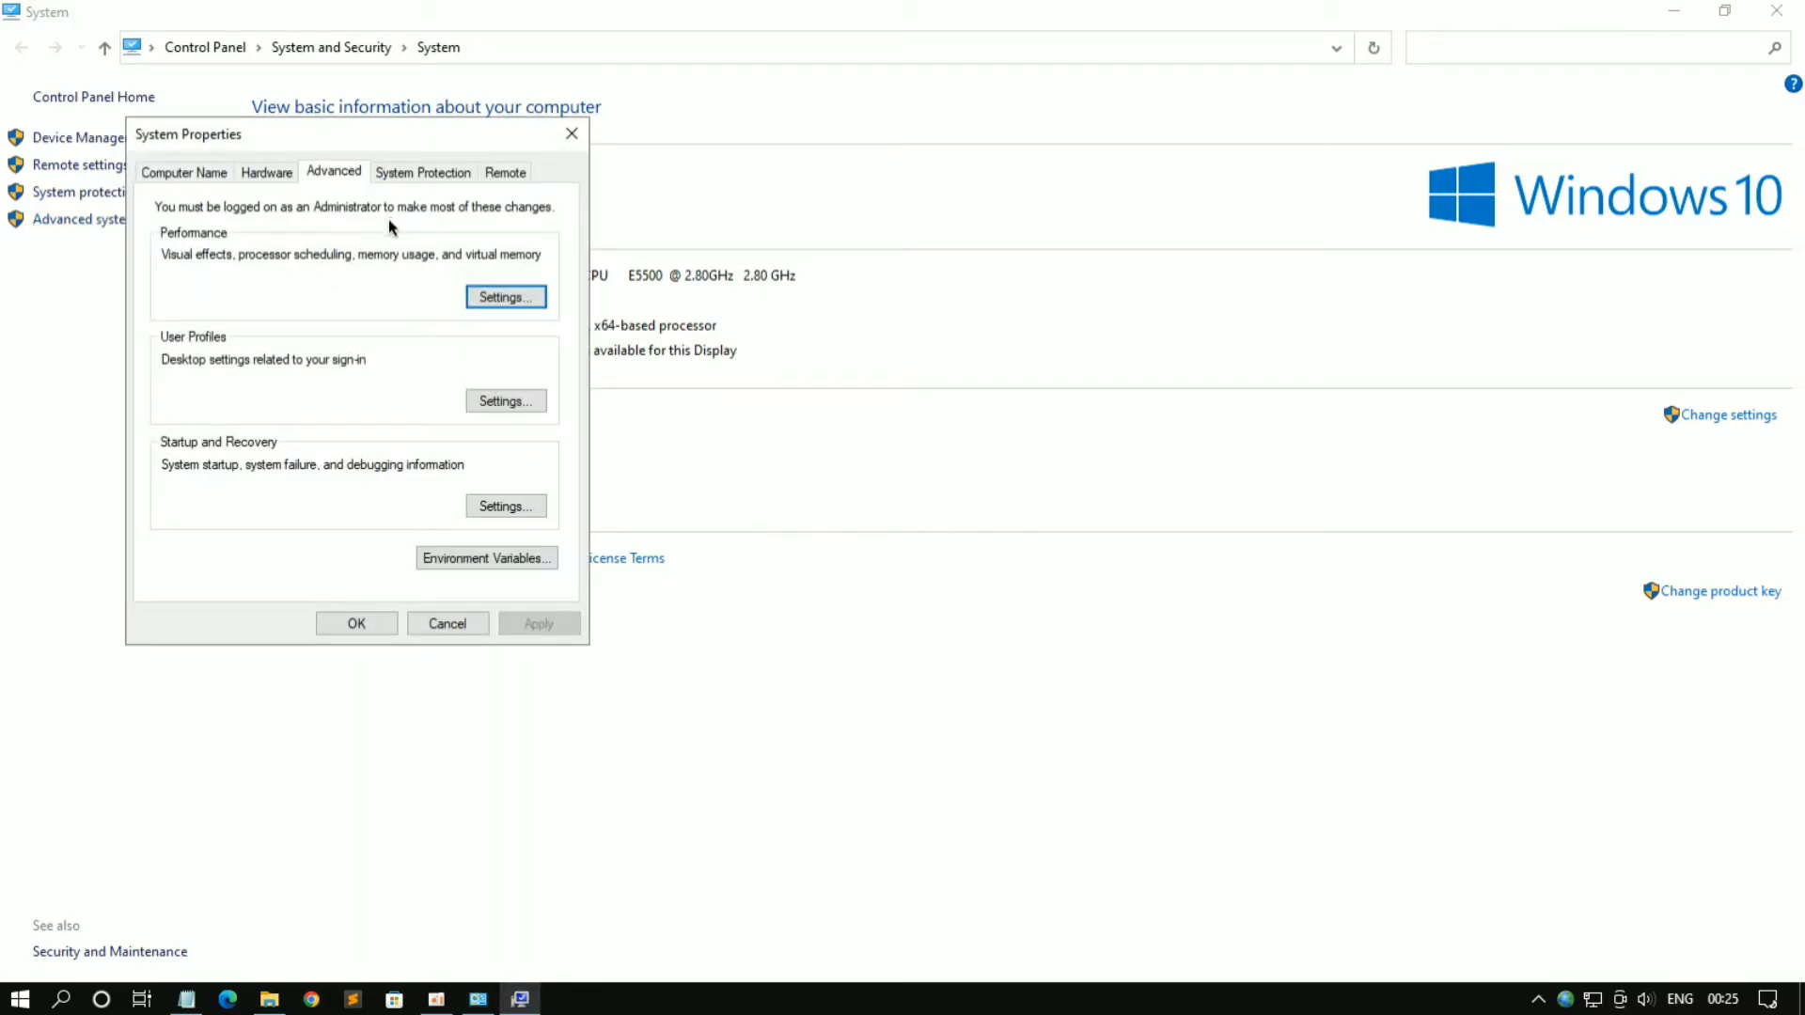
Open the performance settings in System Properties and bring up the Virtual Memory dialog
click(443, 181)
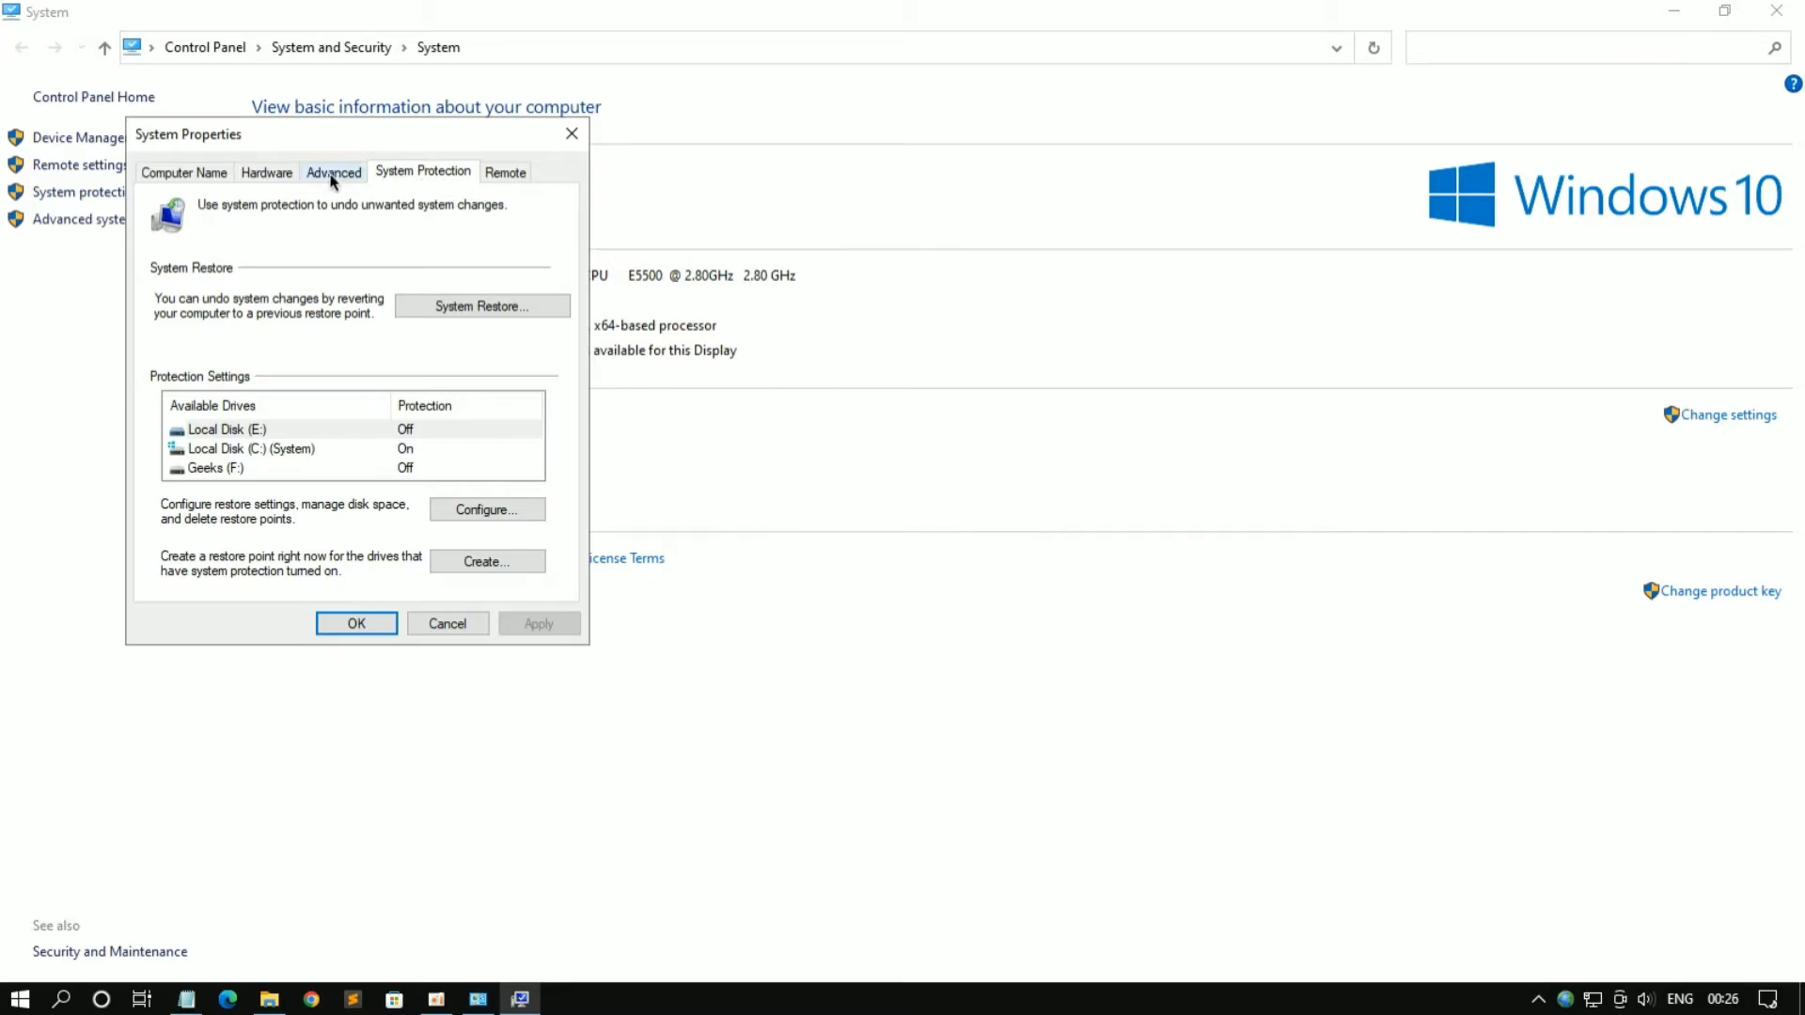
click(205, 179)
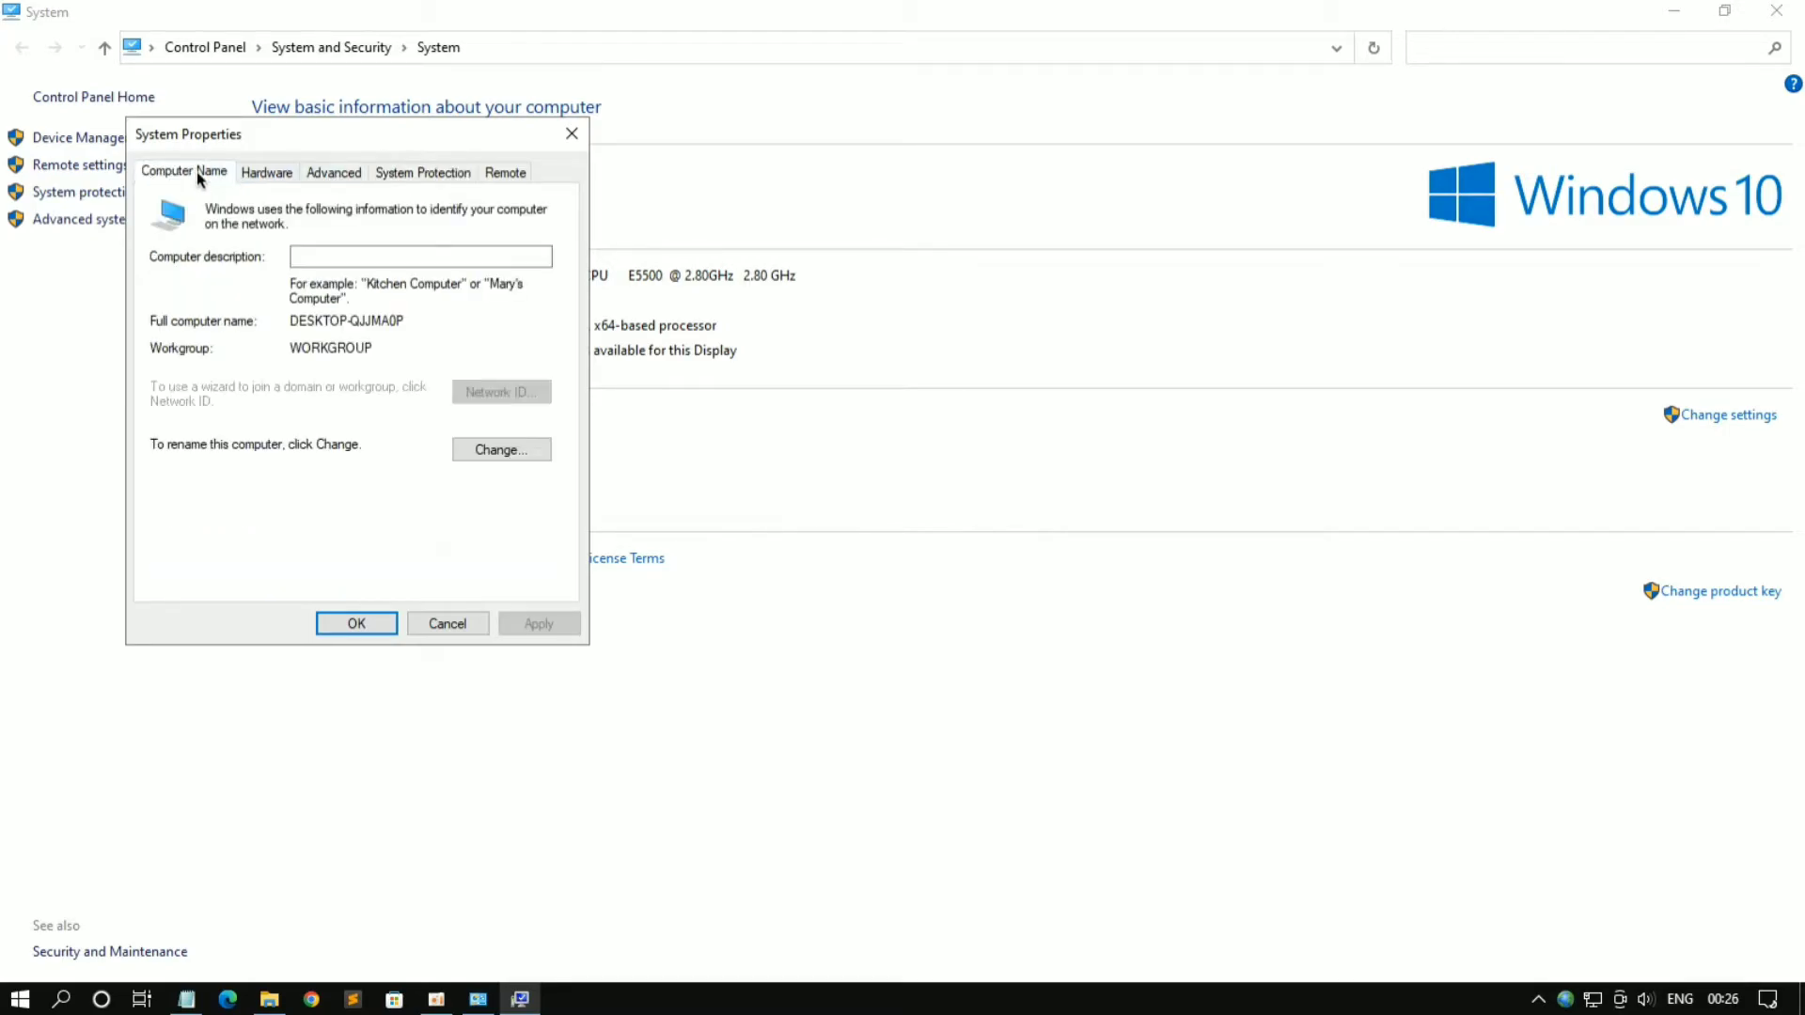
click(258, 178)
click(335, 173)
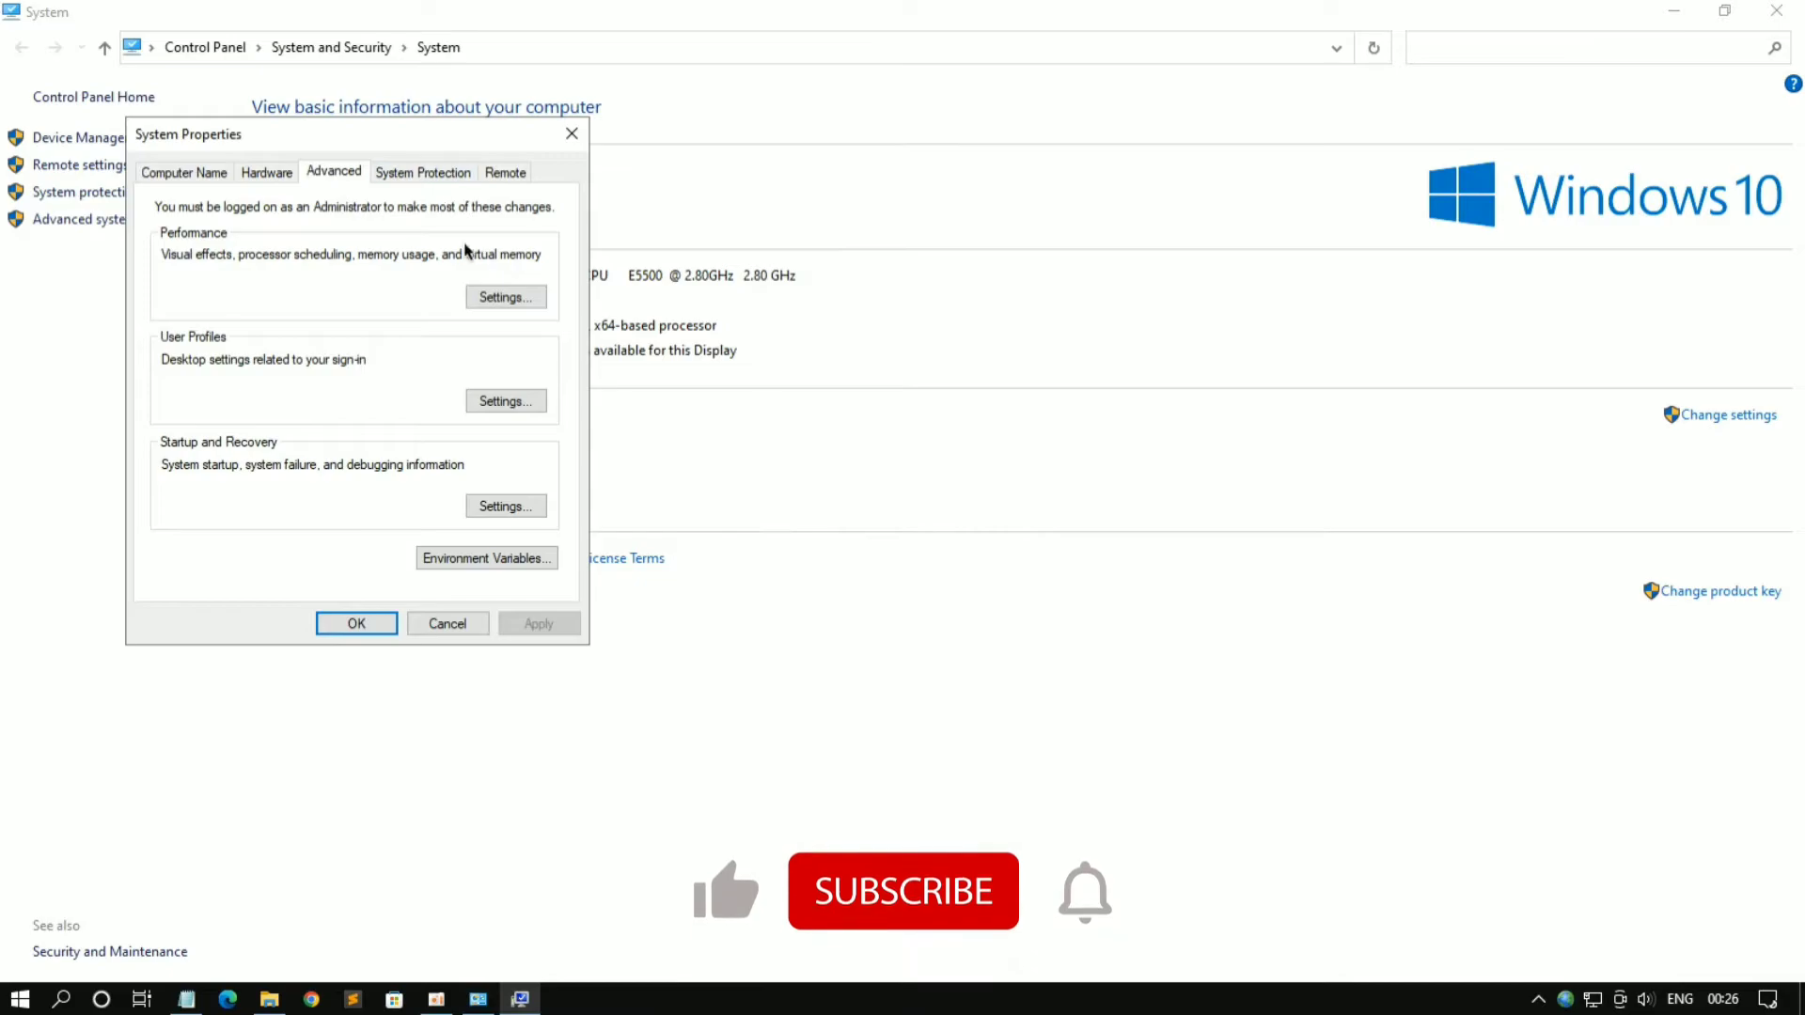
click(501, 296)
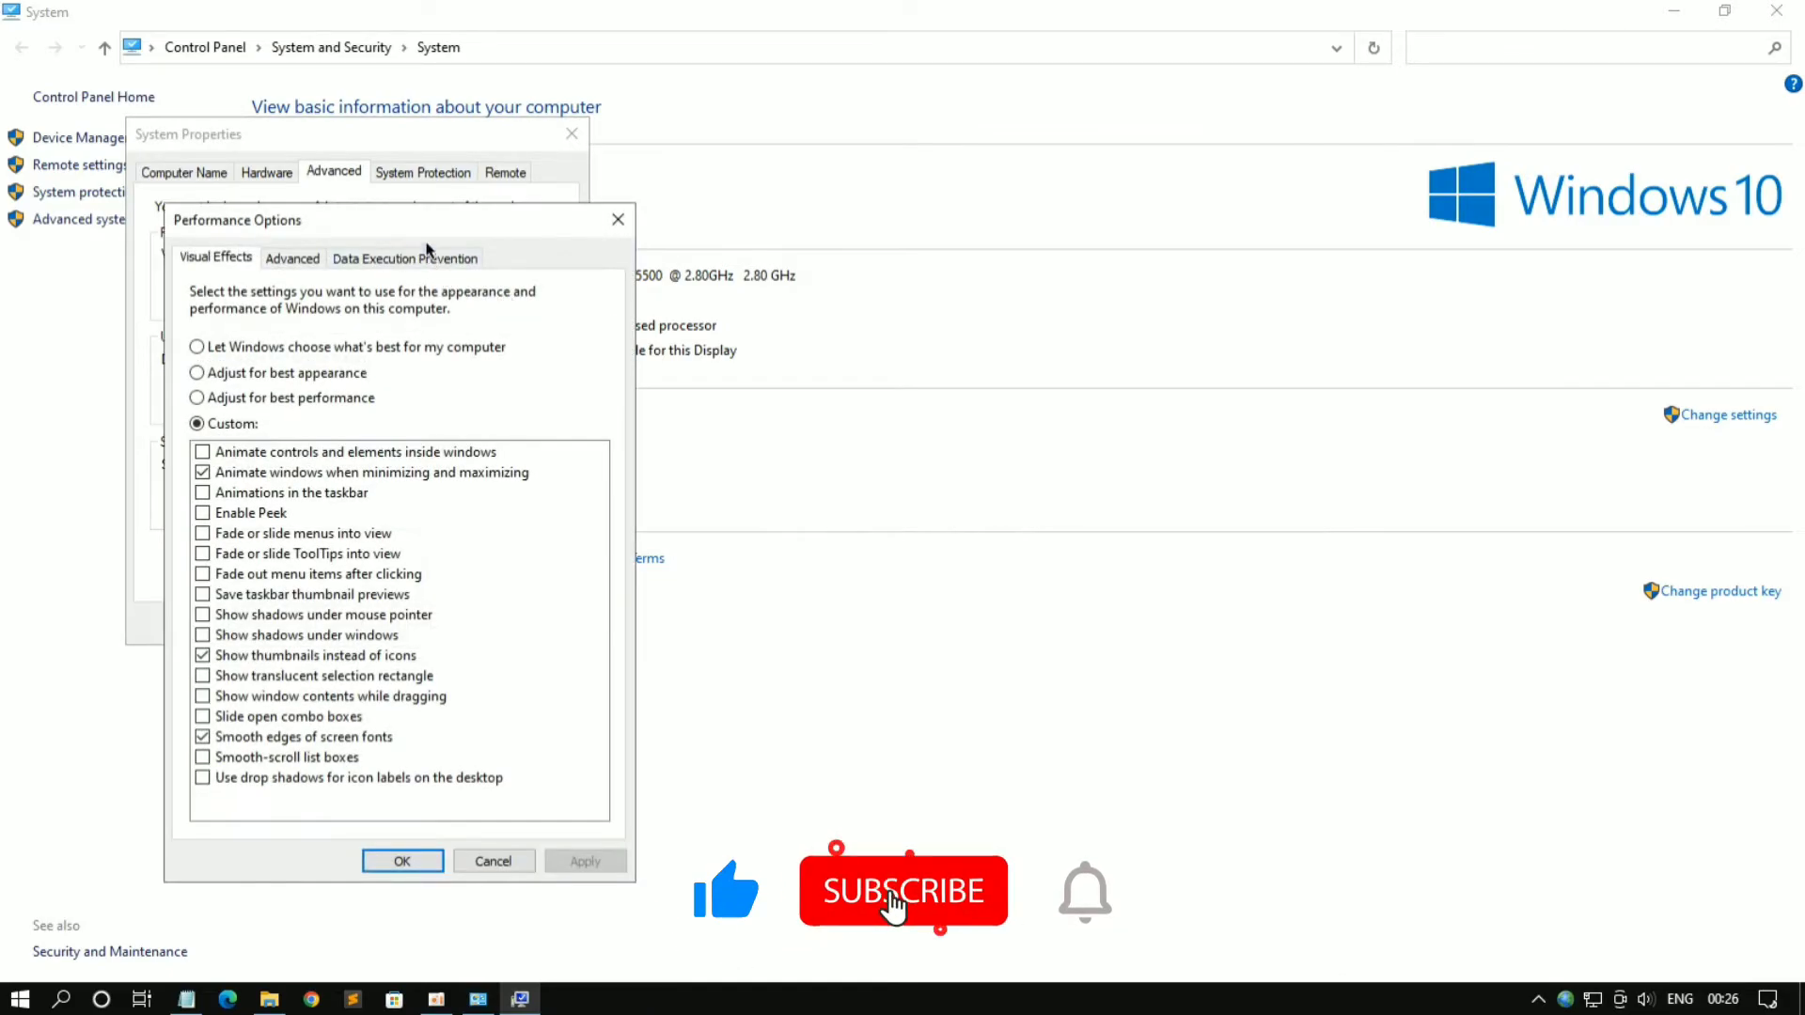
click(261, 193)
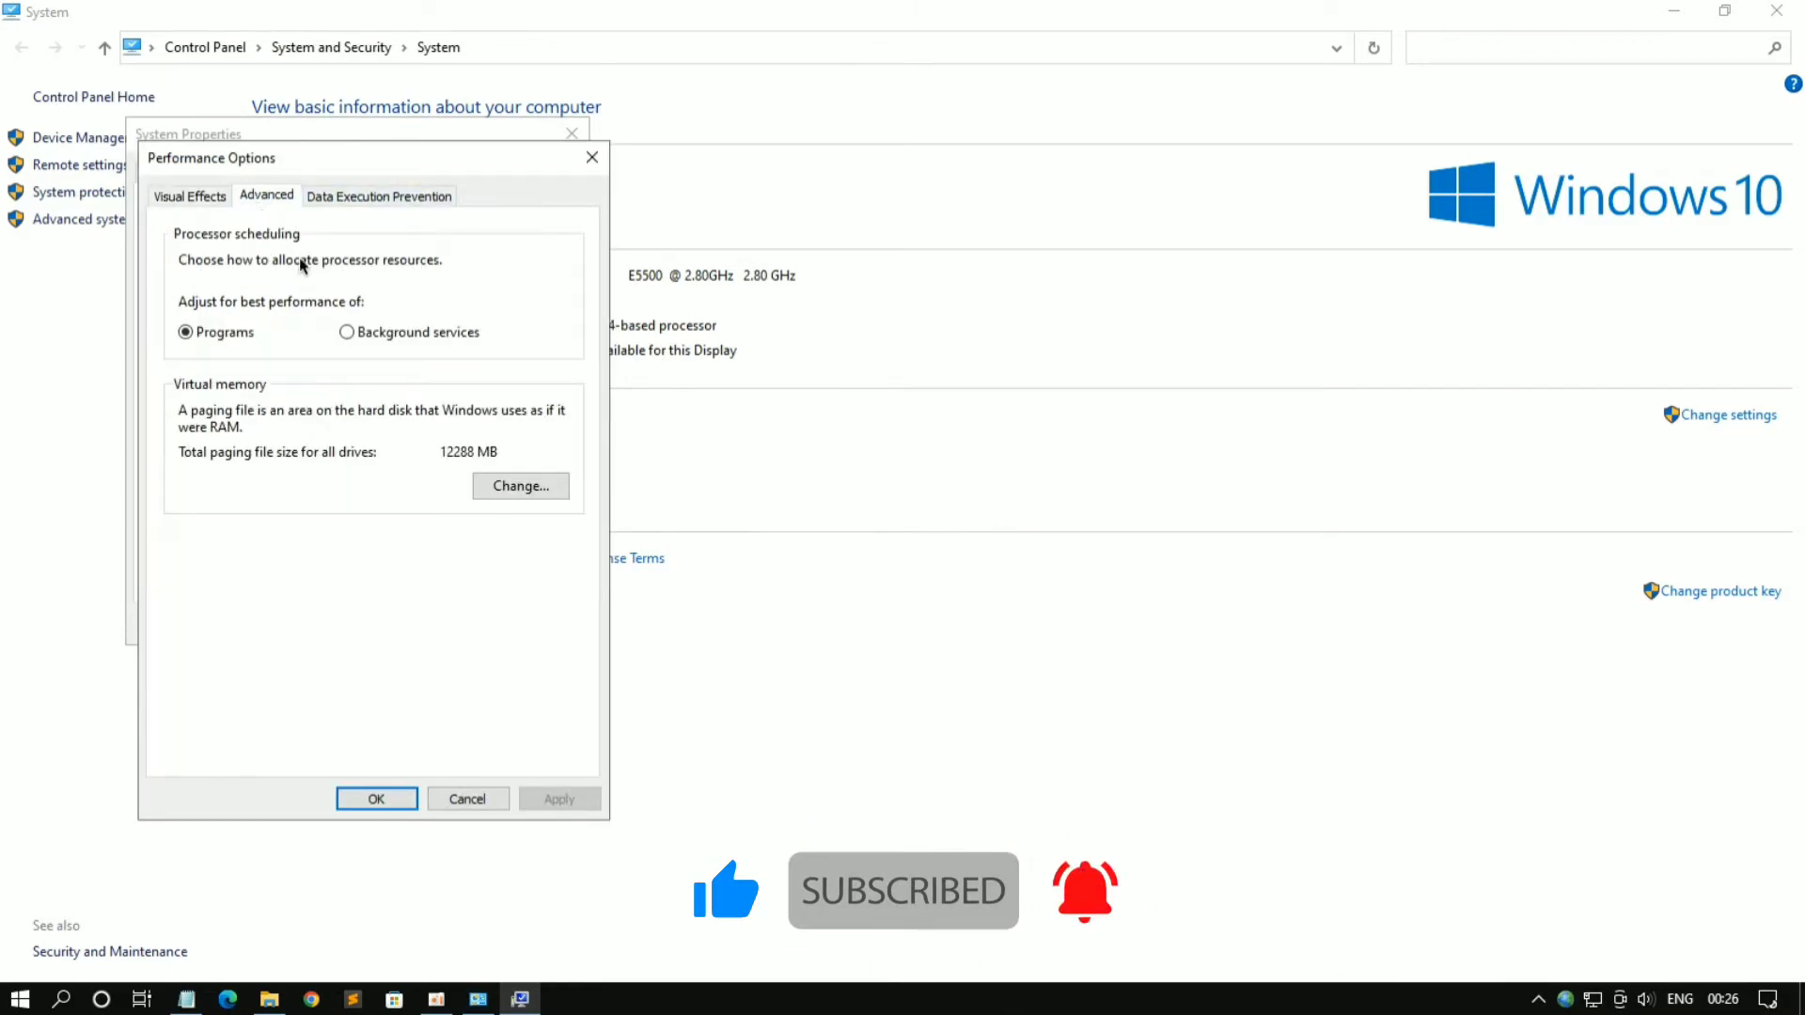
click(542, 491)
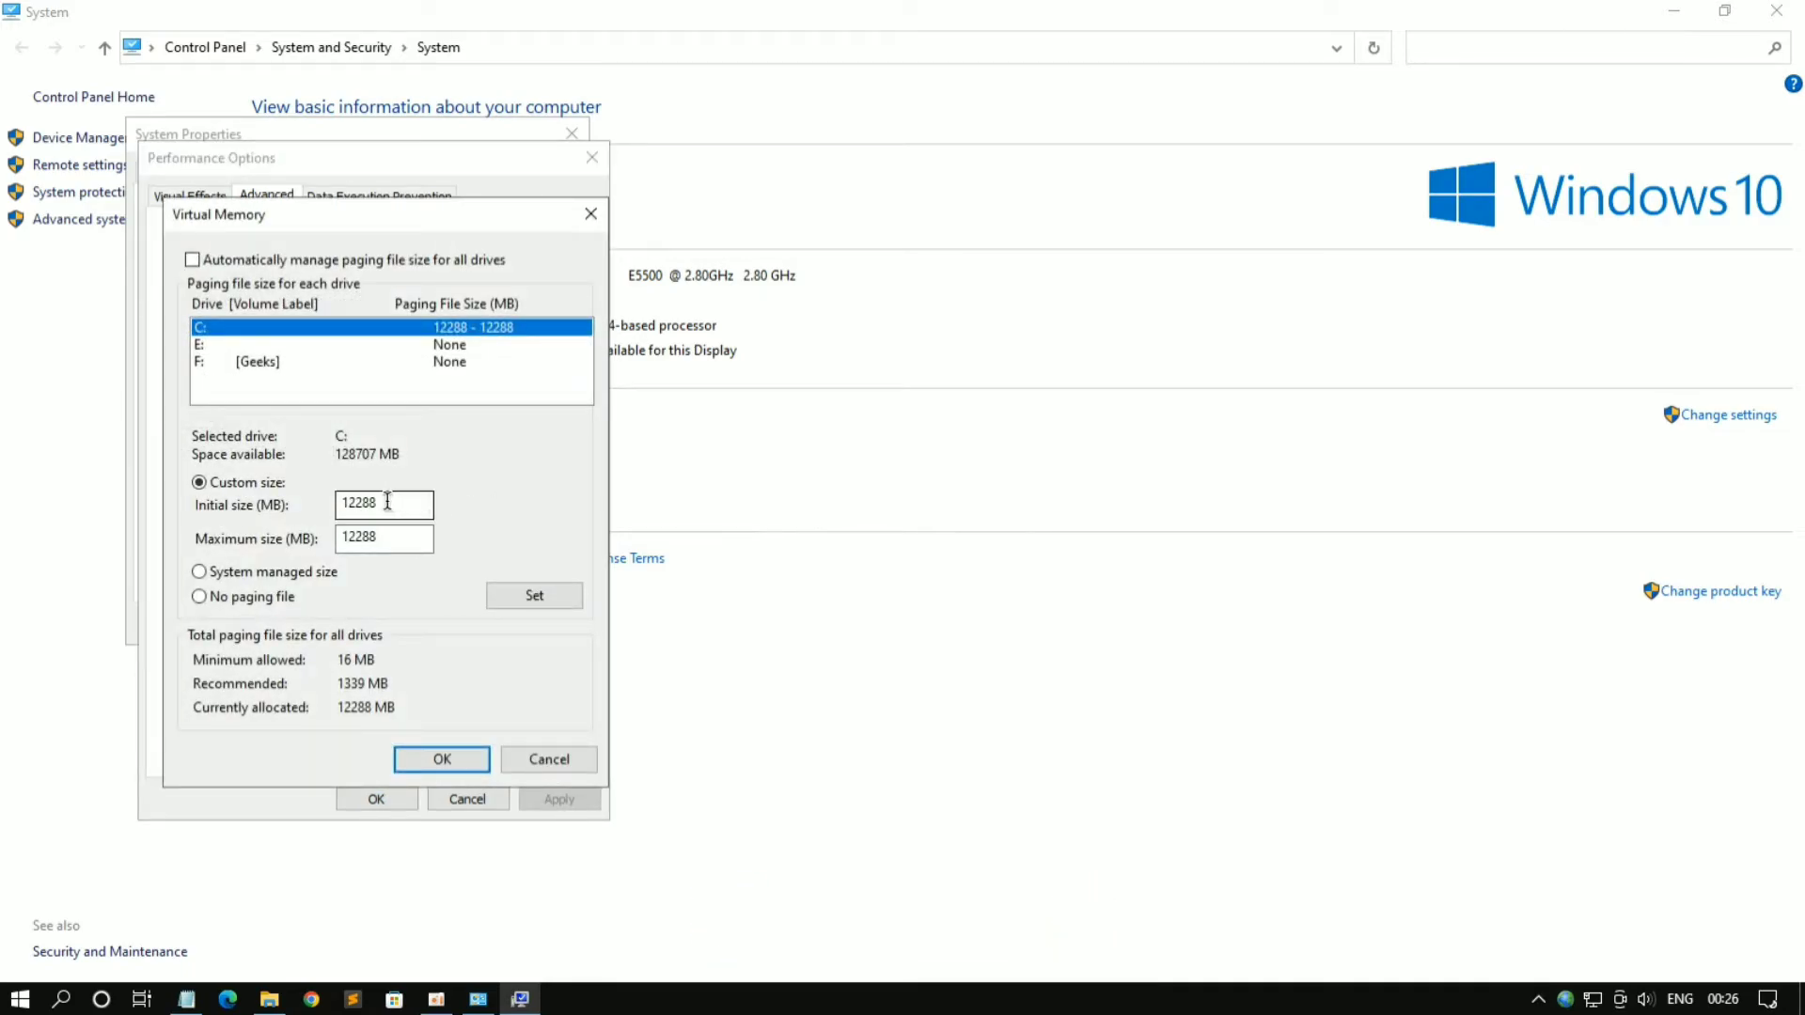
Keep automatic paging file management off and set drive C:'s custom paging file to 12288 MB for both initial and maximum size
click(192, 261)
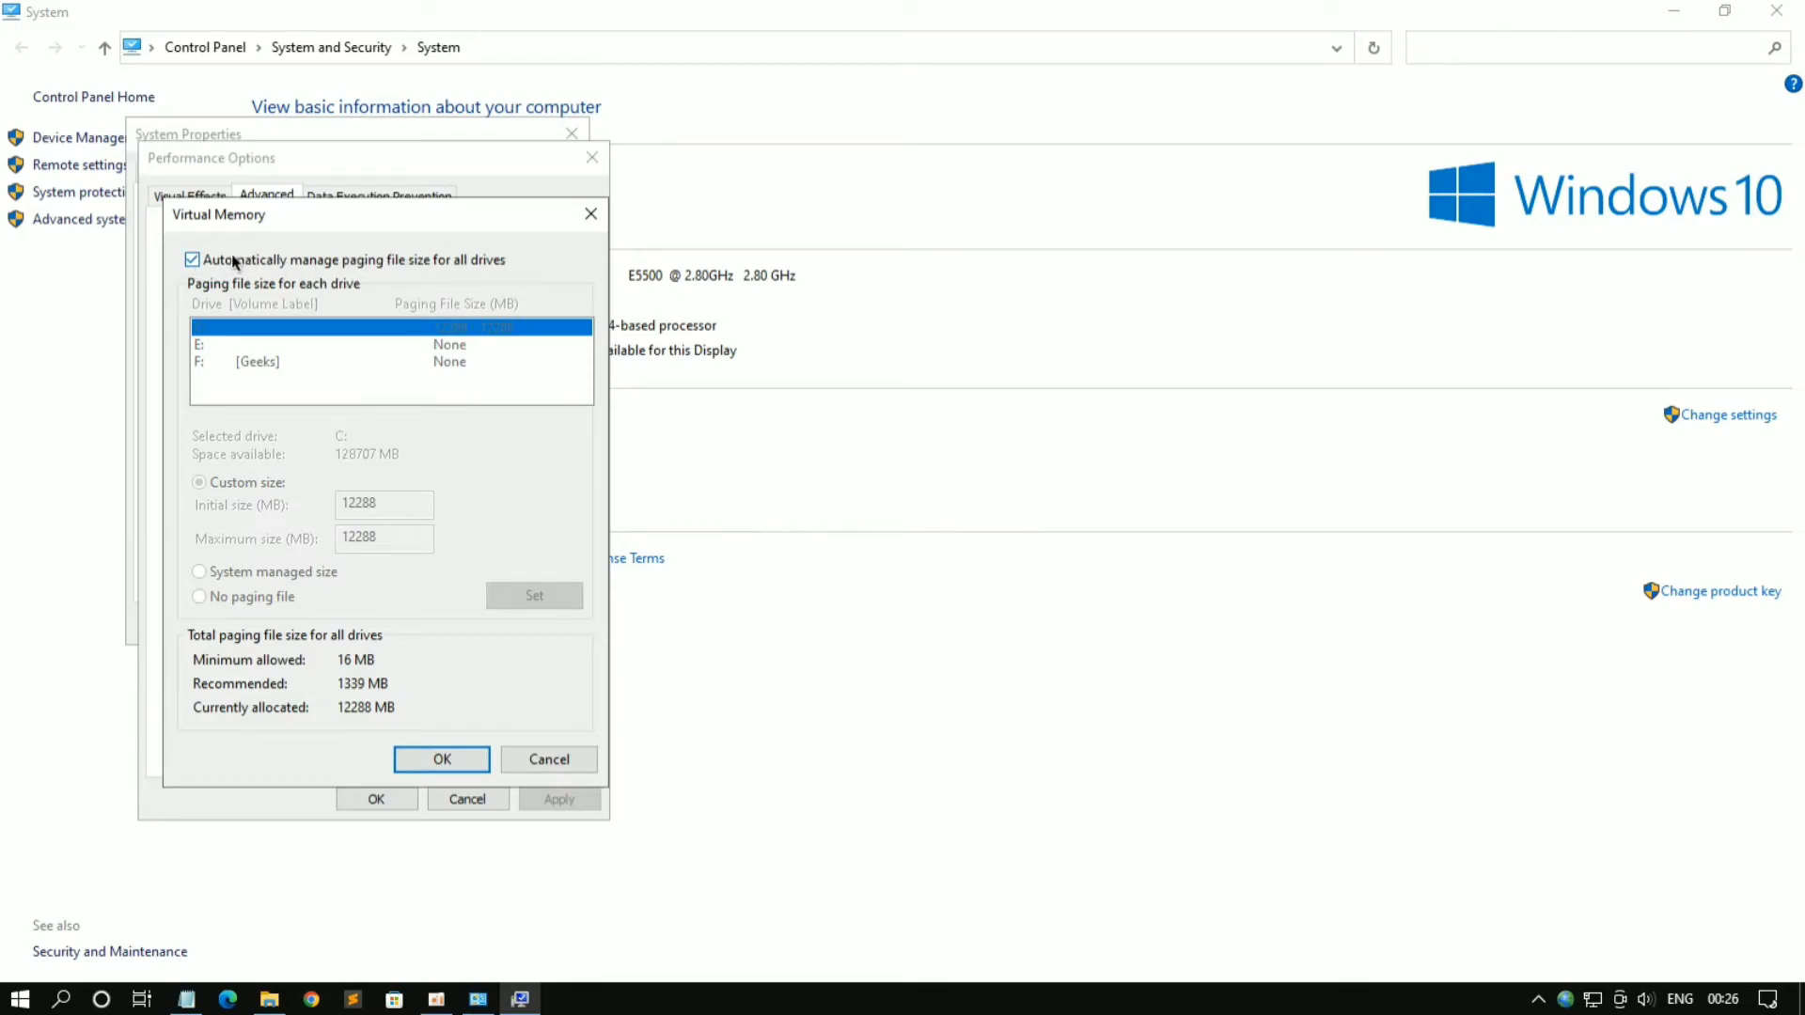
click(220, 263)
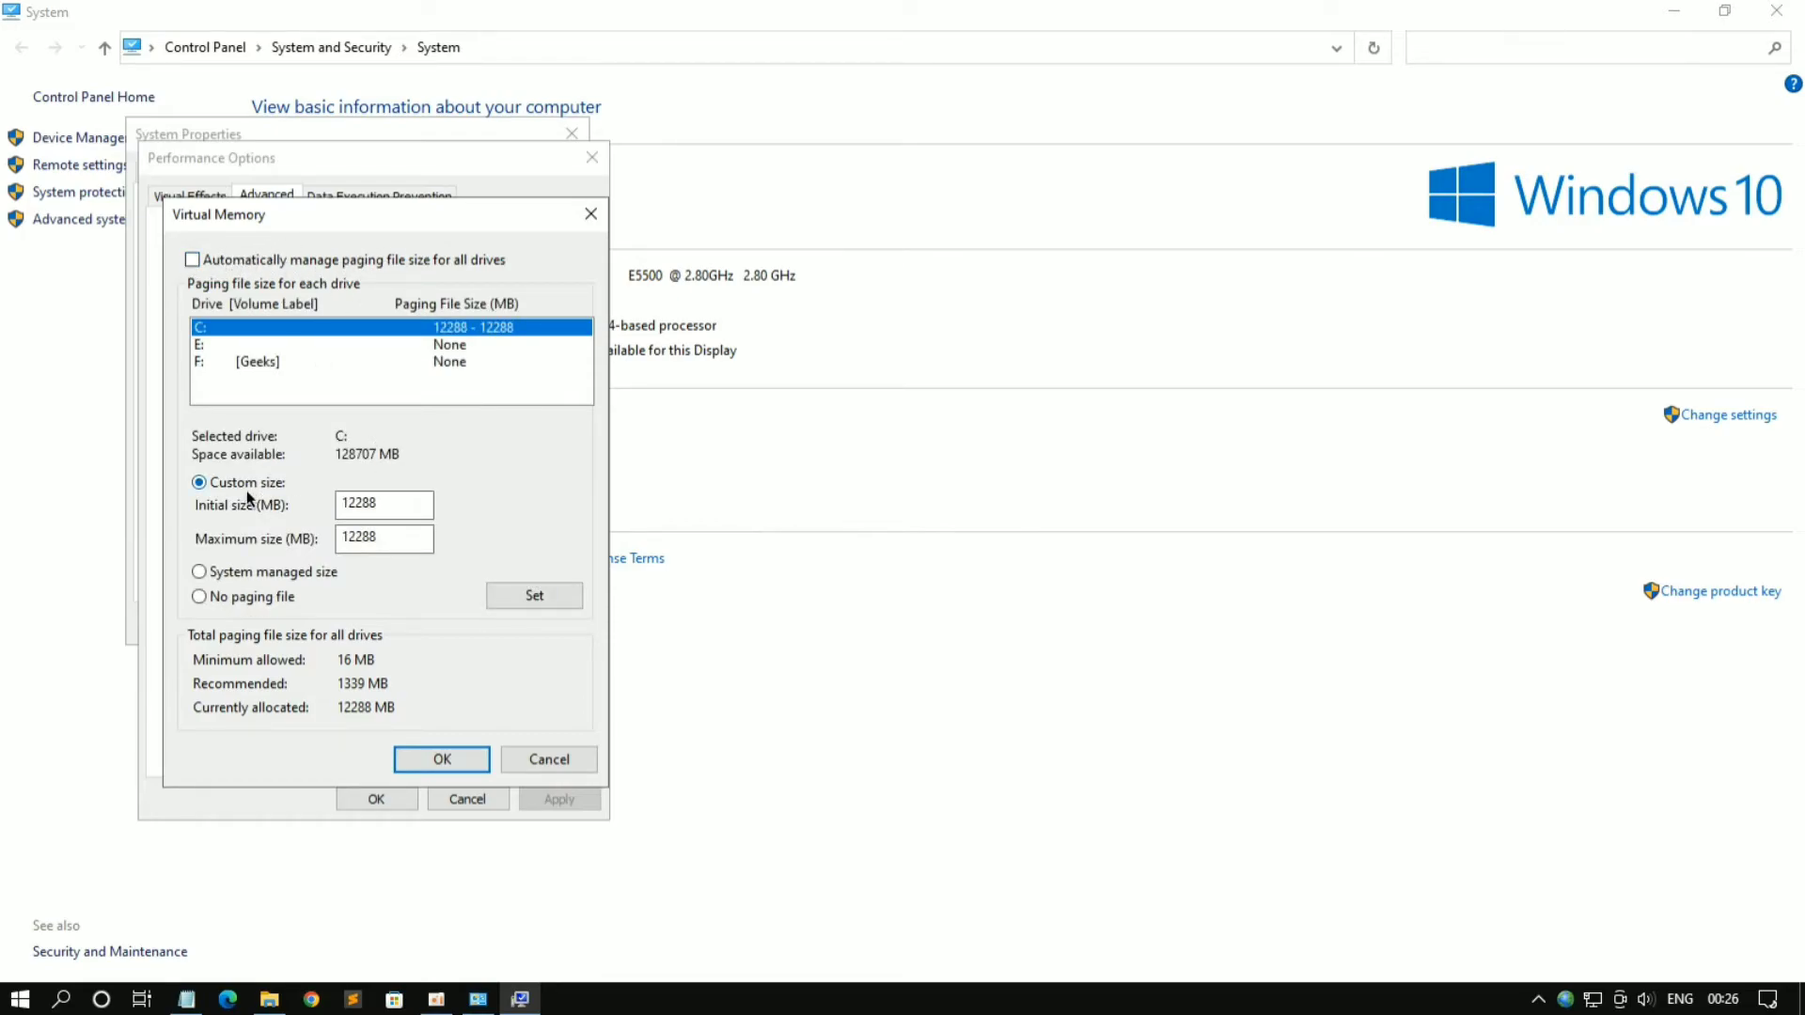
drag(385, 504, 338, 505)
click(397, 505)
click(421, 505)
double_click(393, 531)
click(396, 534)
click(545, 603)
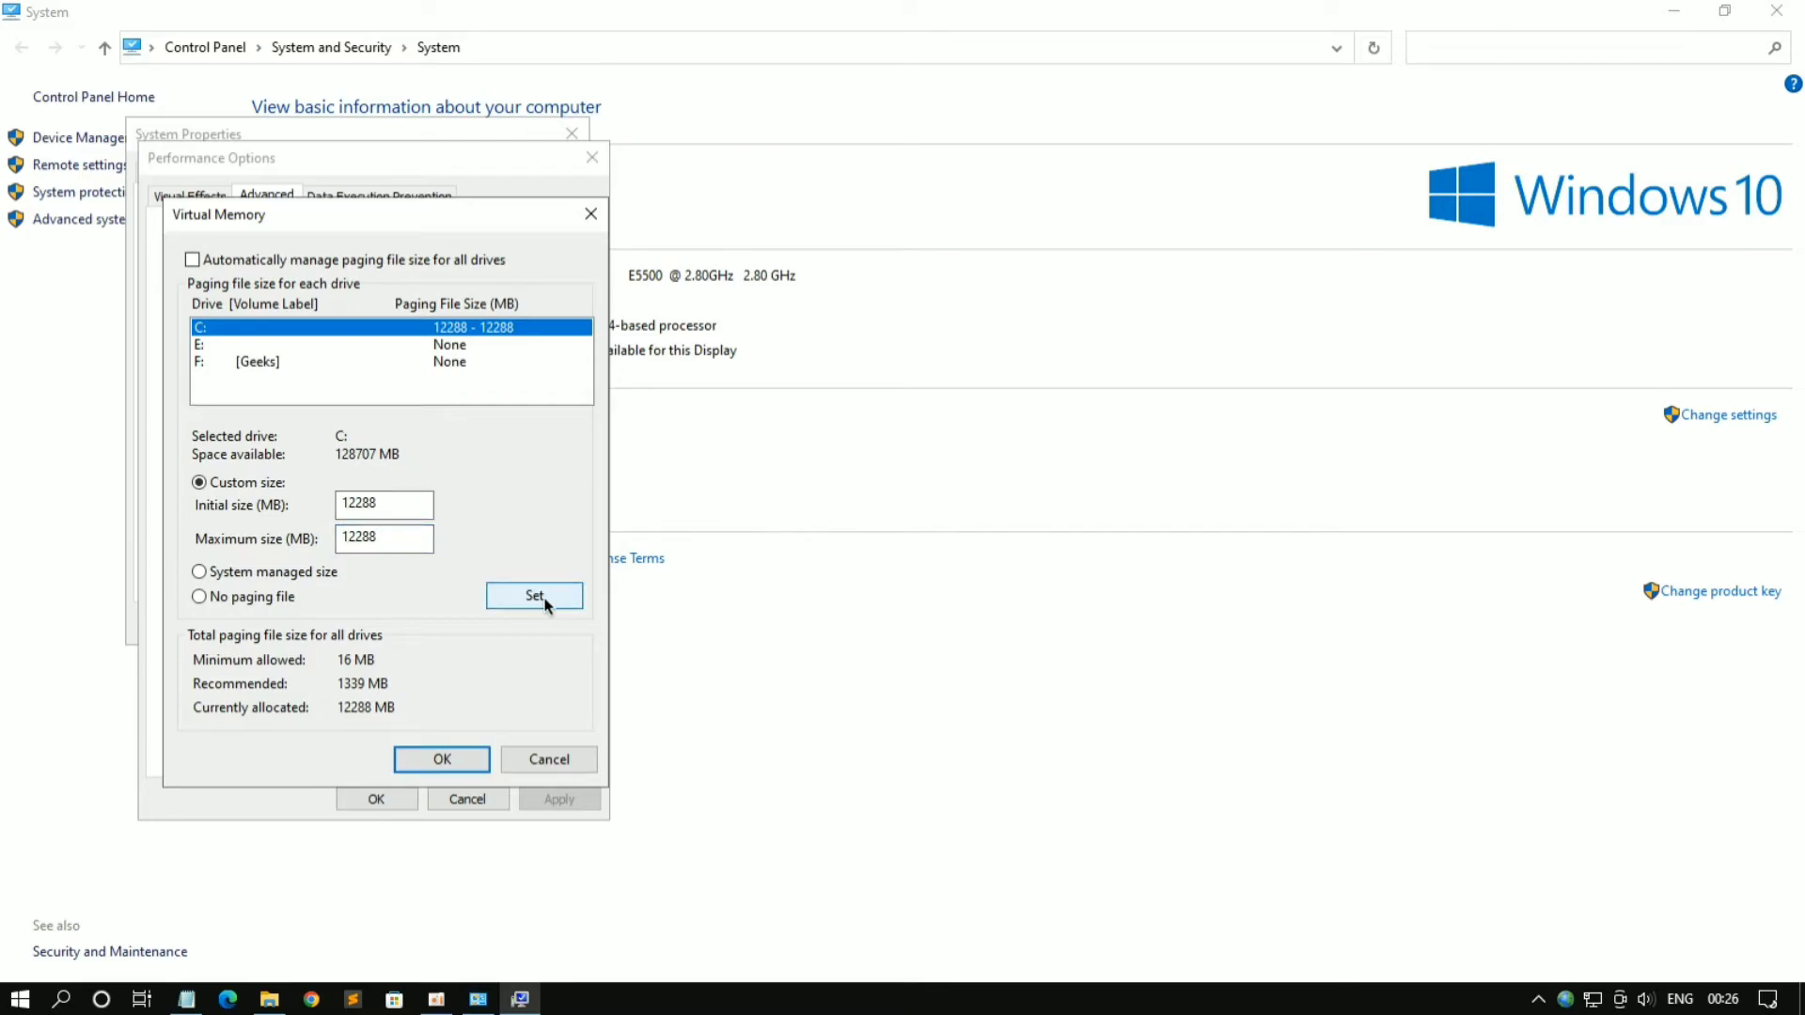
click(451, 765)
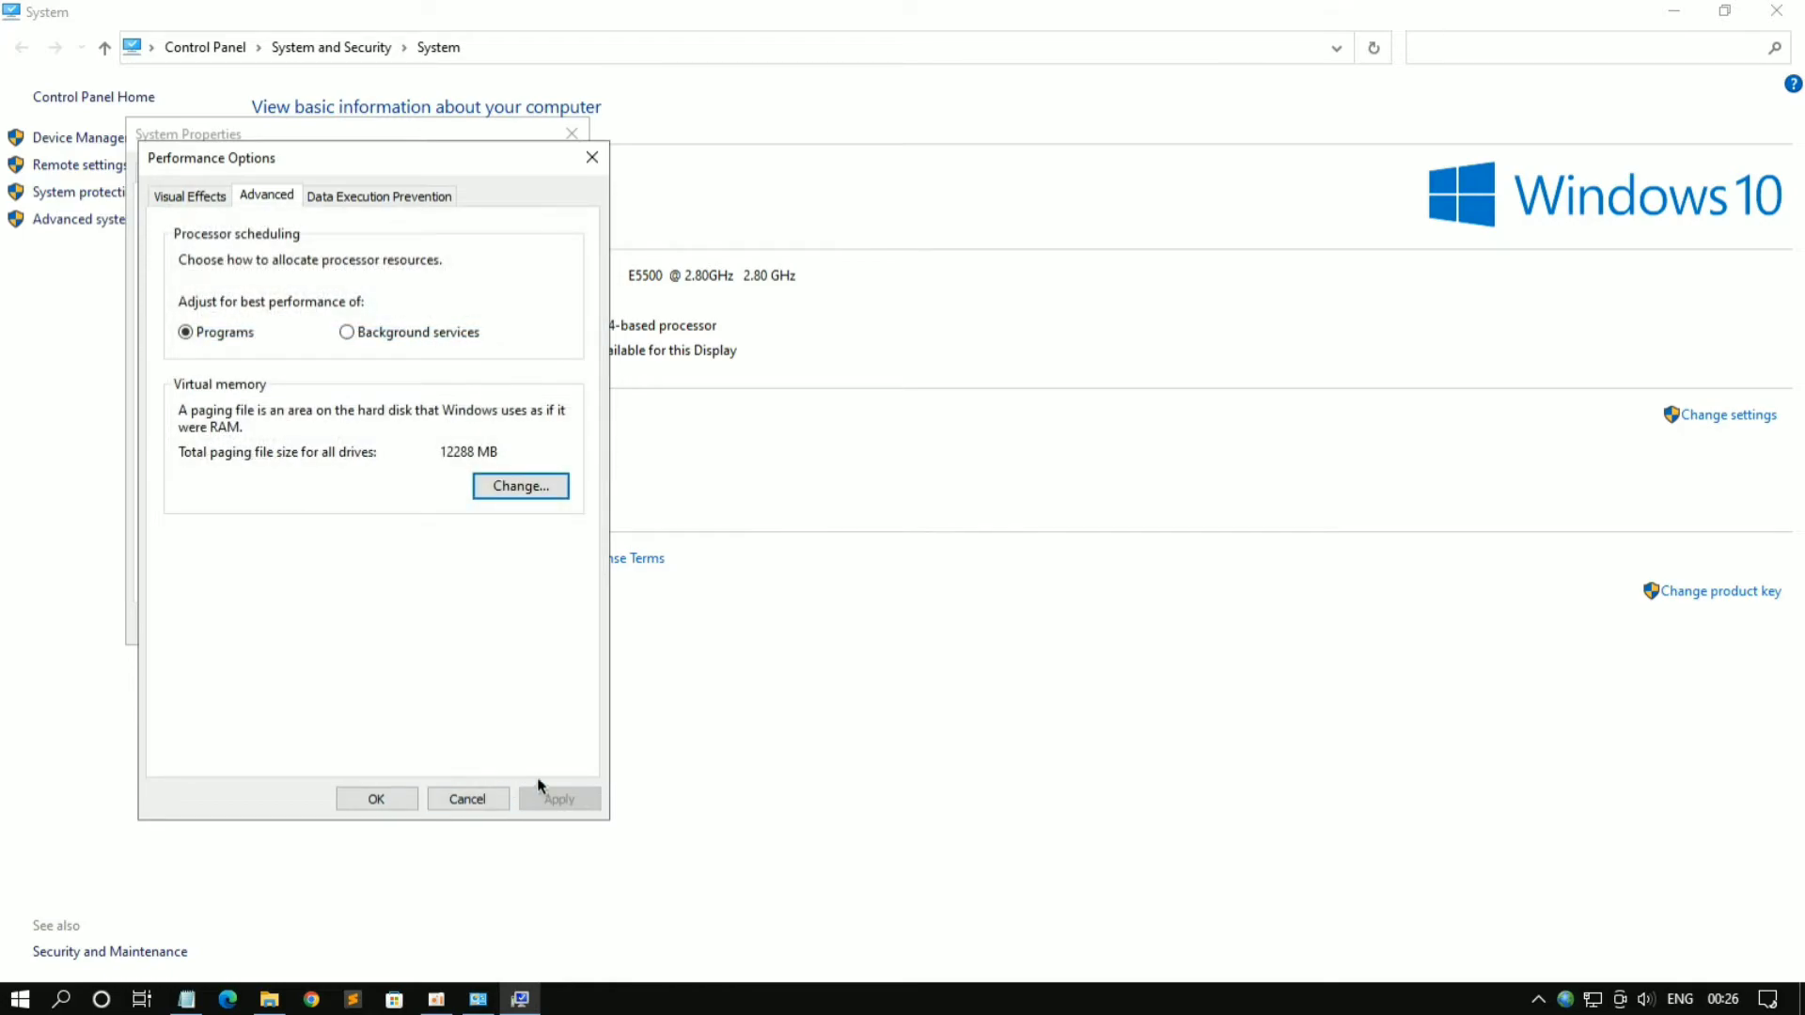
Confirm the Performance Options and System Properties dialogs, then close the System and This PC windows
click(395, 799)
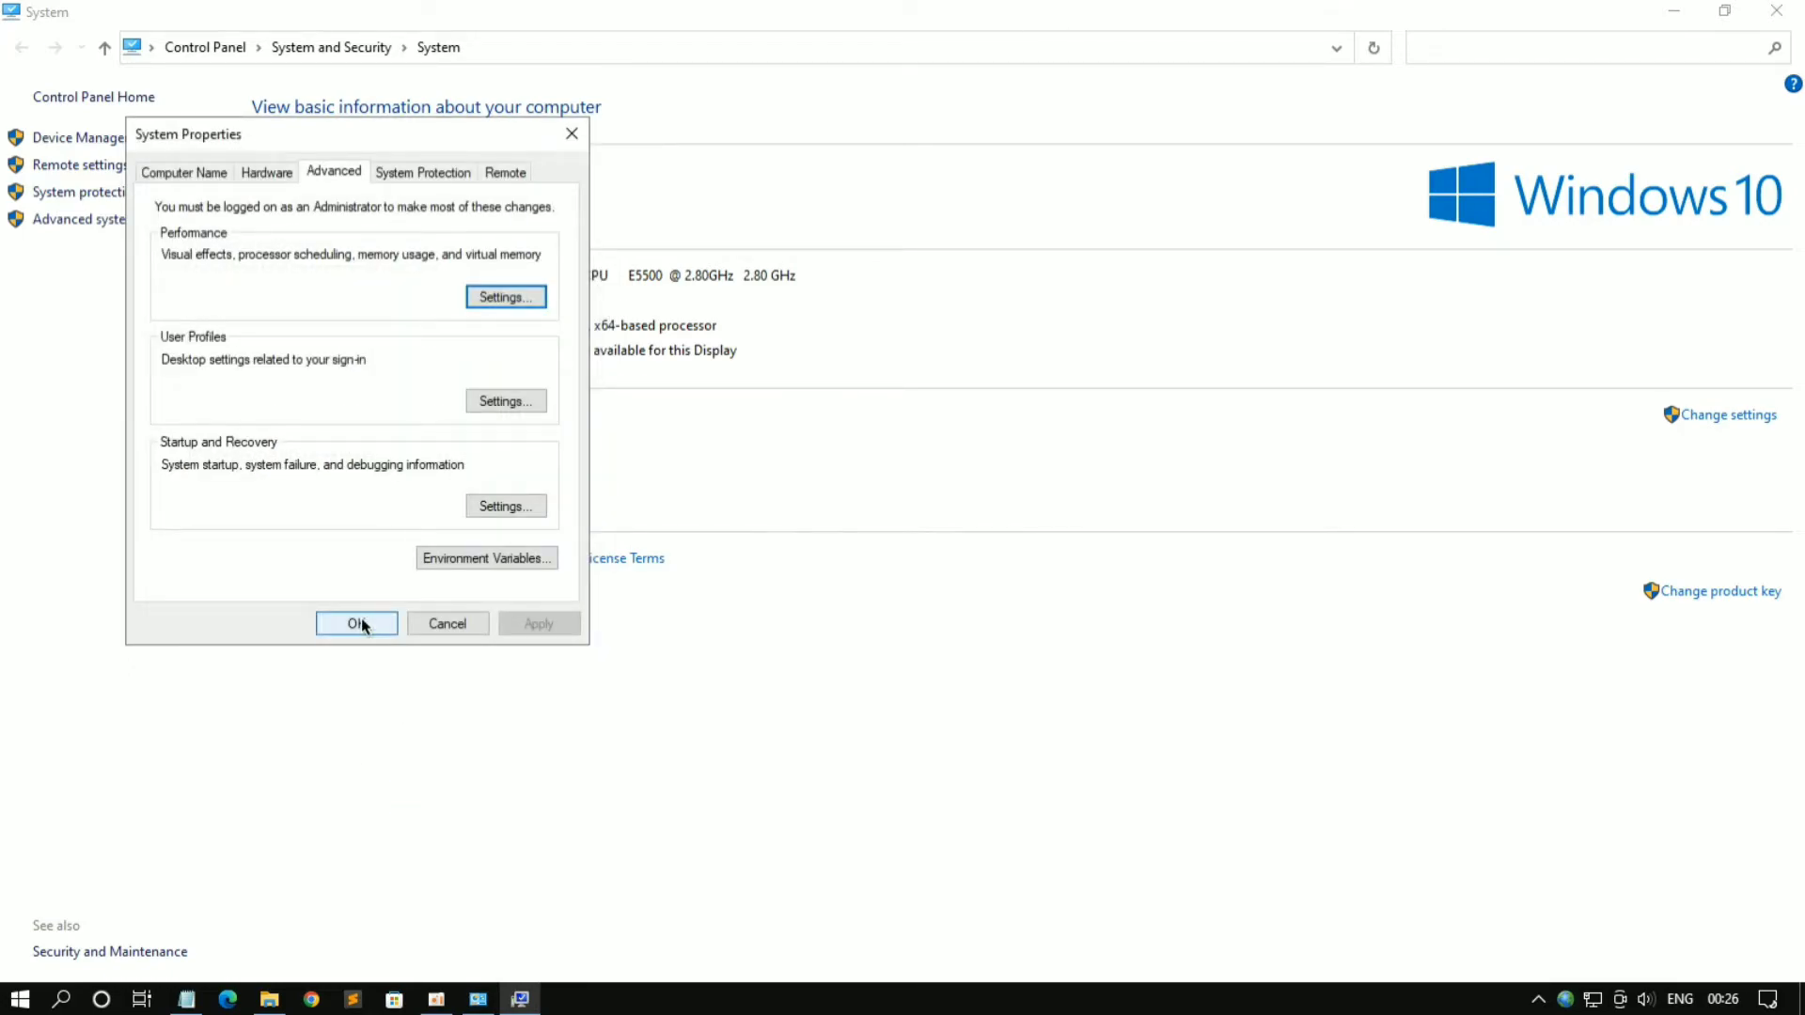
click(359, 618)
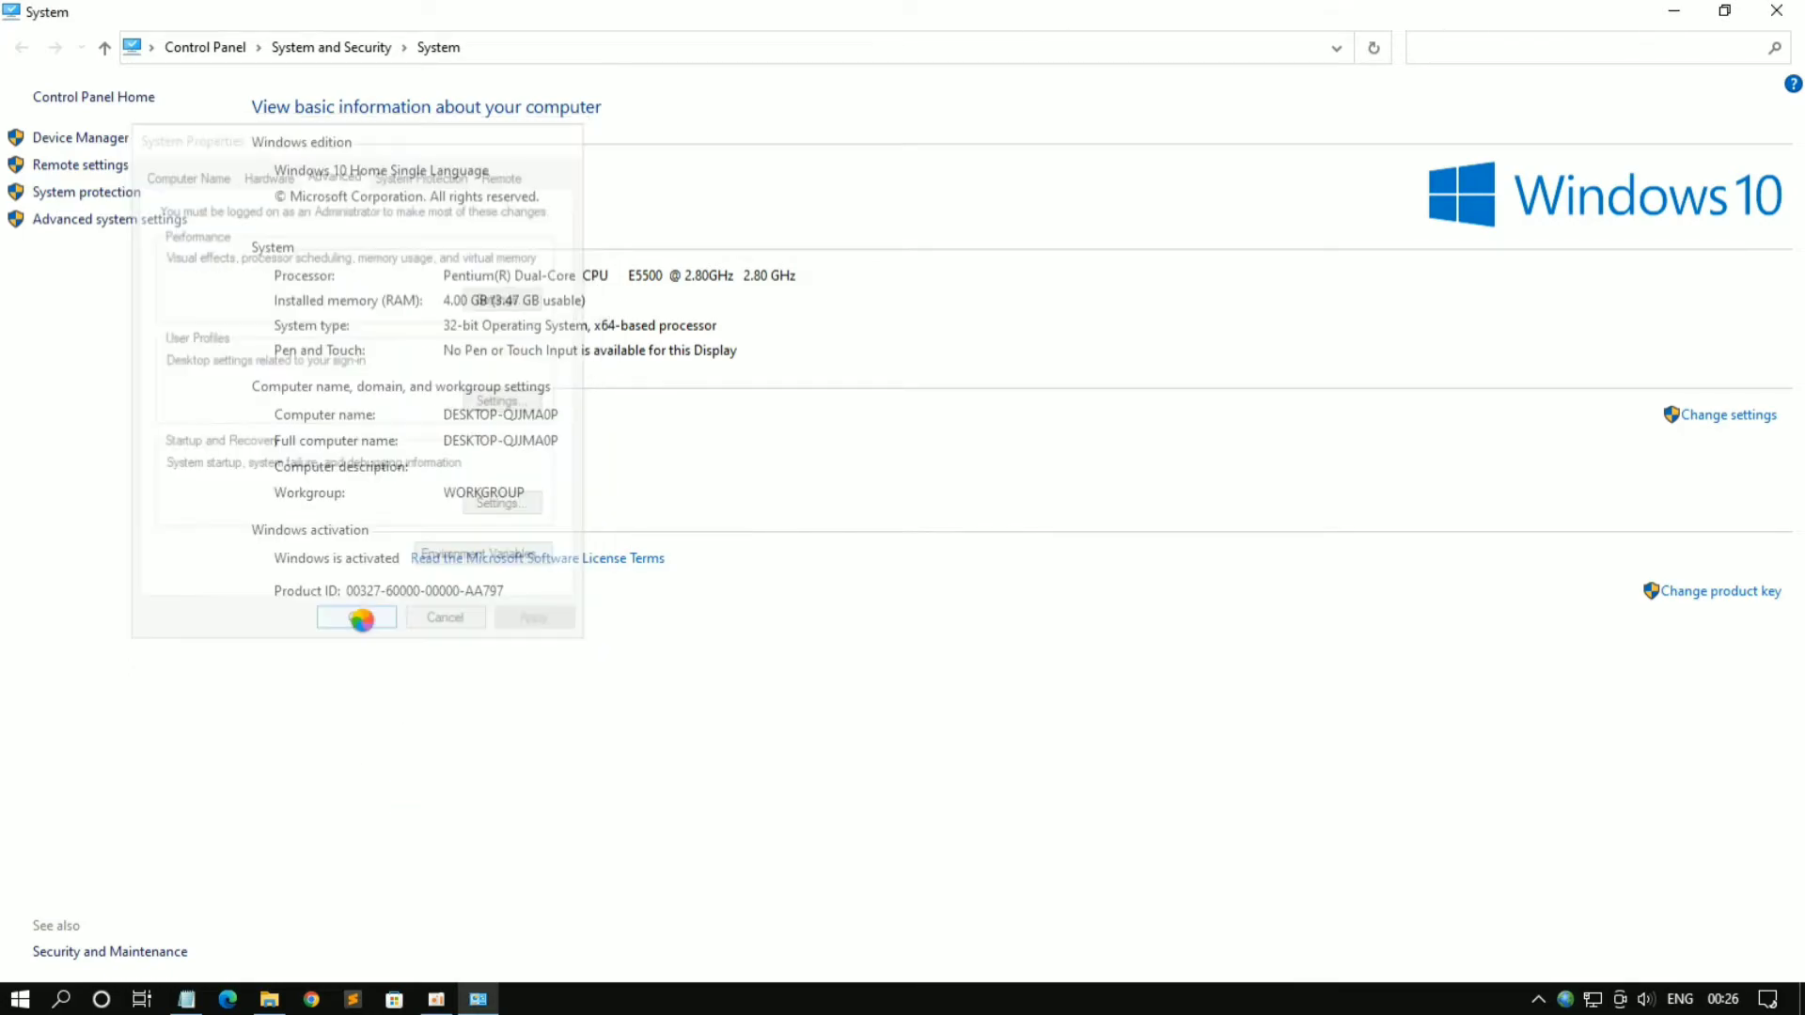
click(1774, 13)
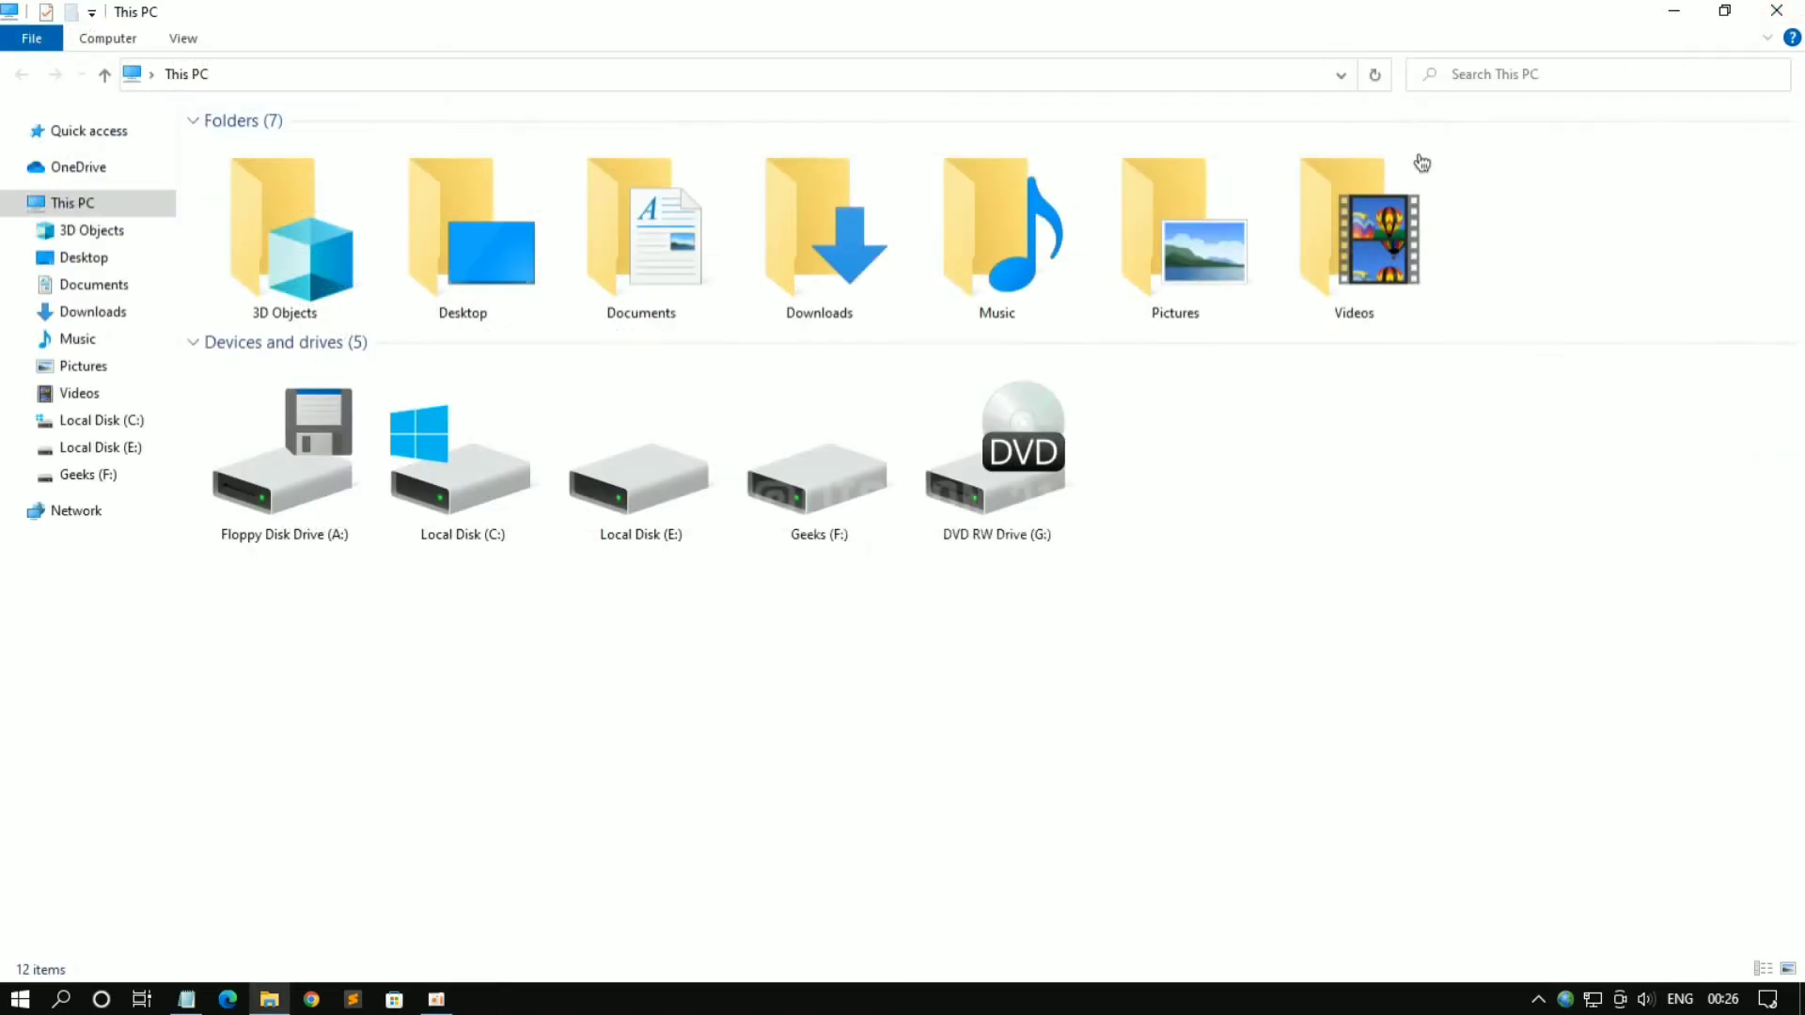
click(1775, 12)
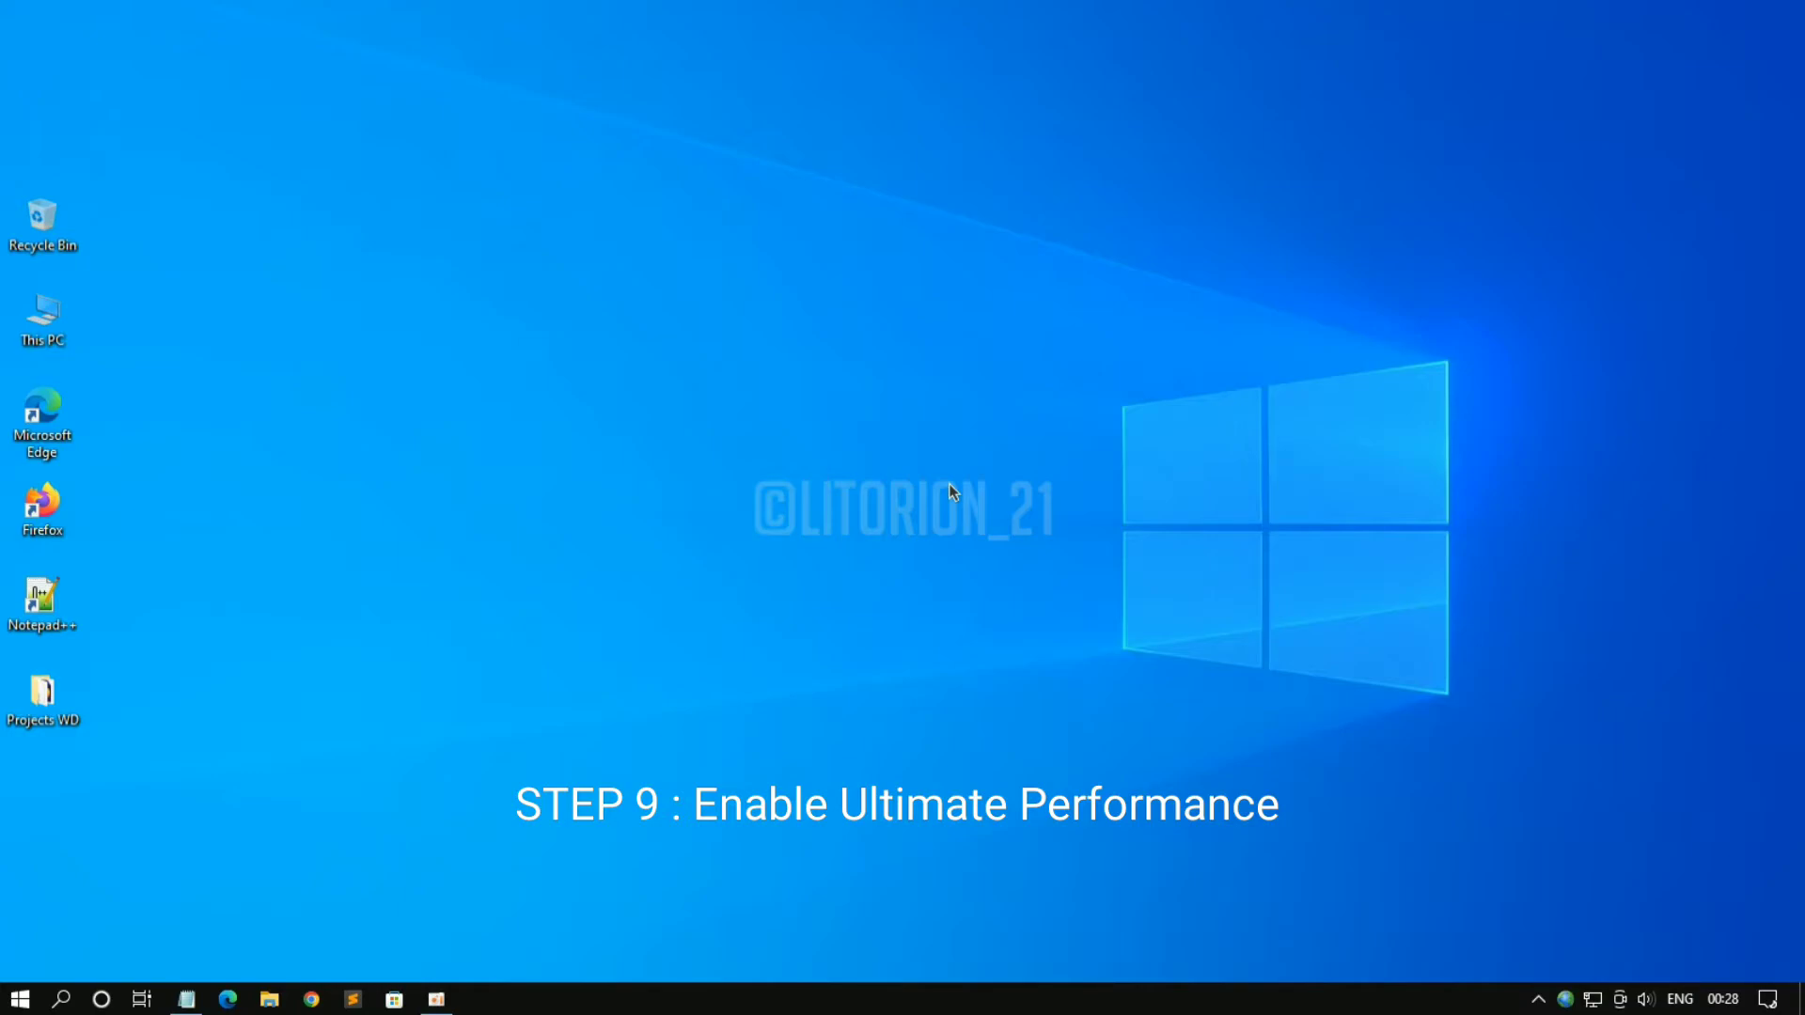
Search for "cmd", open Command Prompt as administrator and move its window toward the middle of the desktop
click(61, 999)
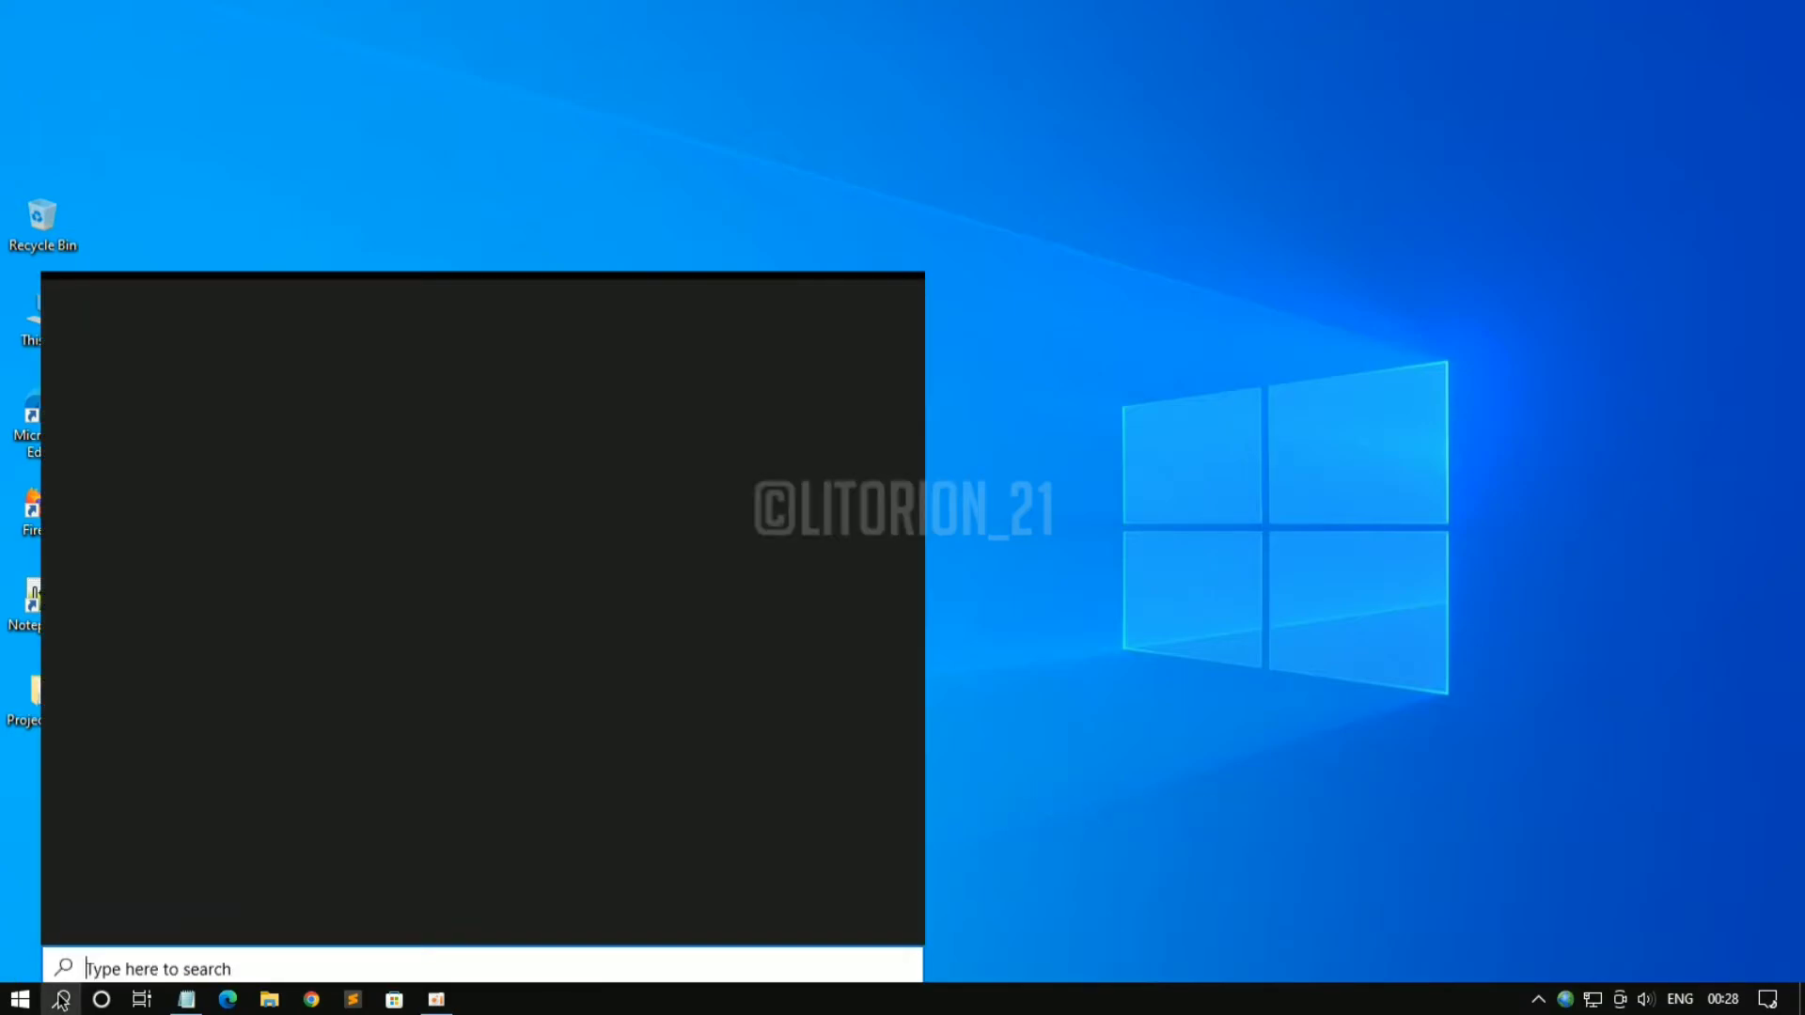
text(cmd)
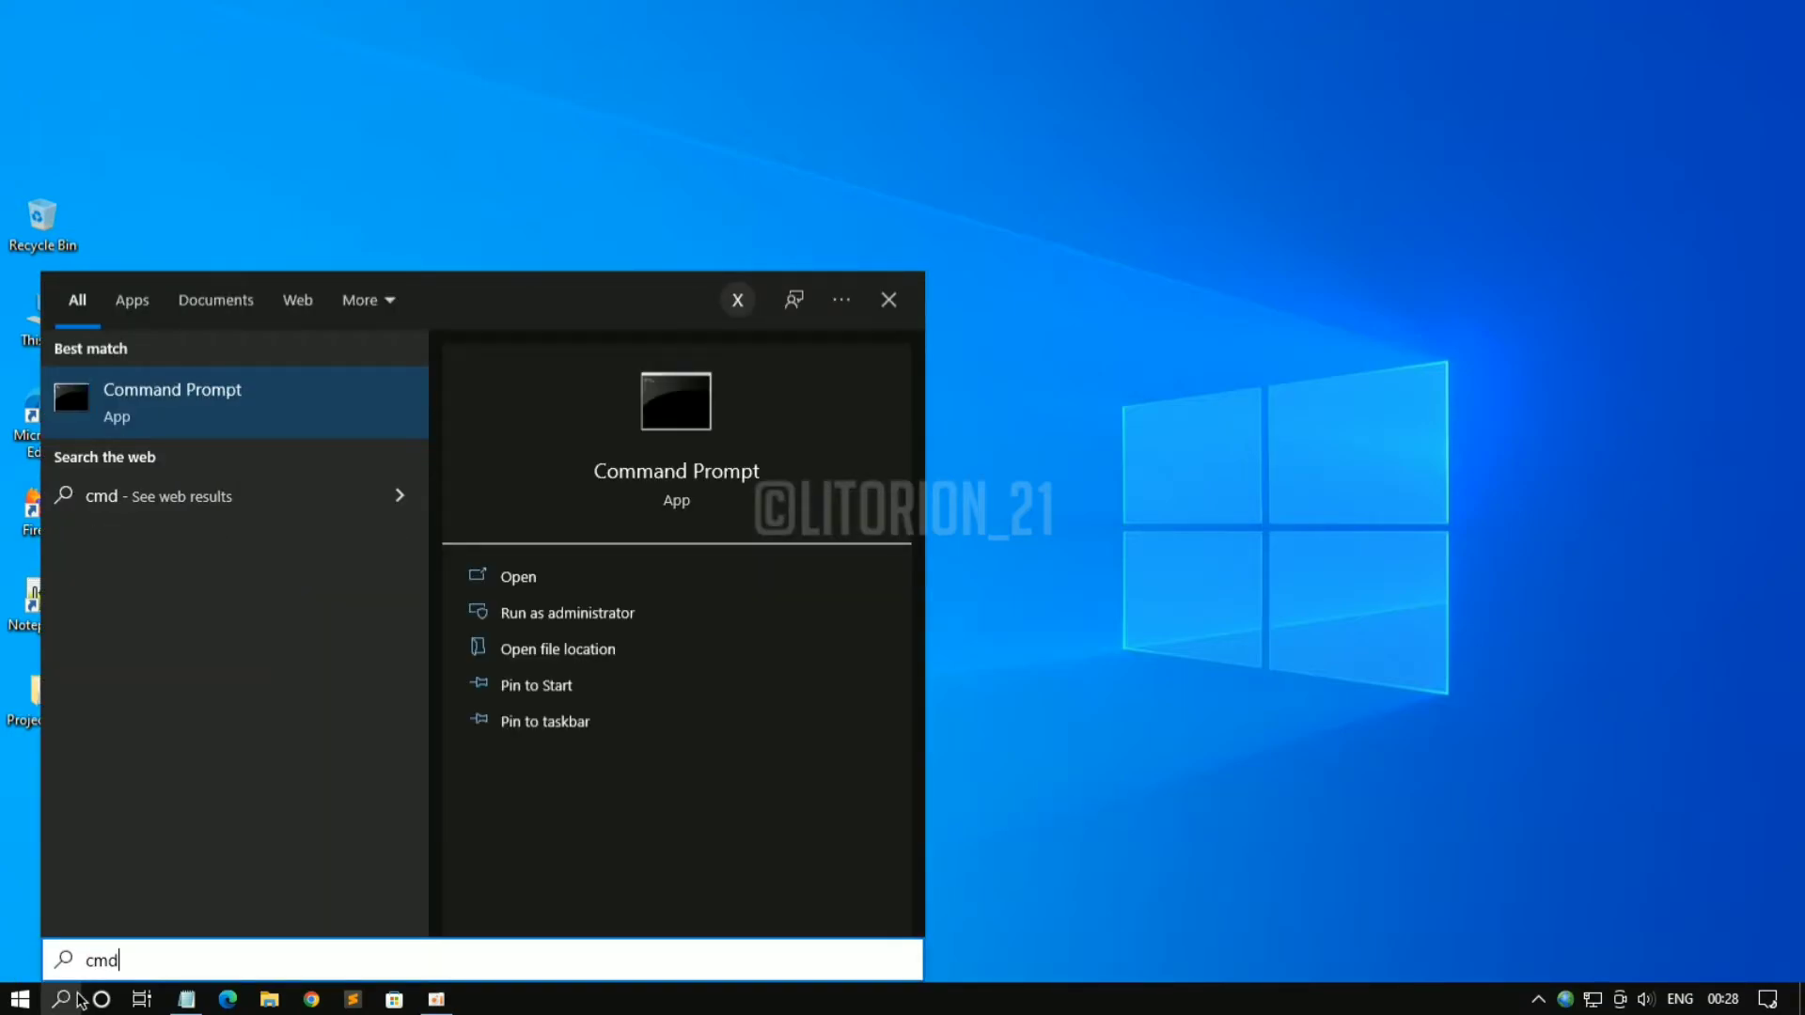
click(532, 620)
drag(1131, 212, 1324, 209)
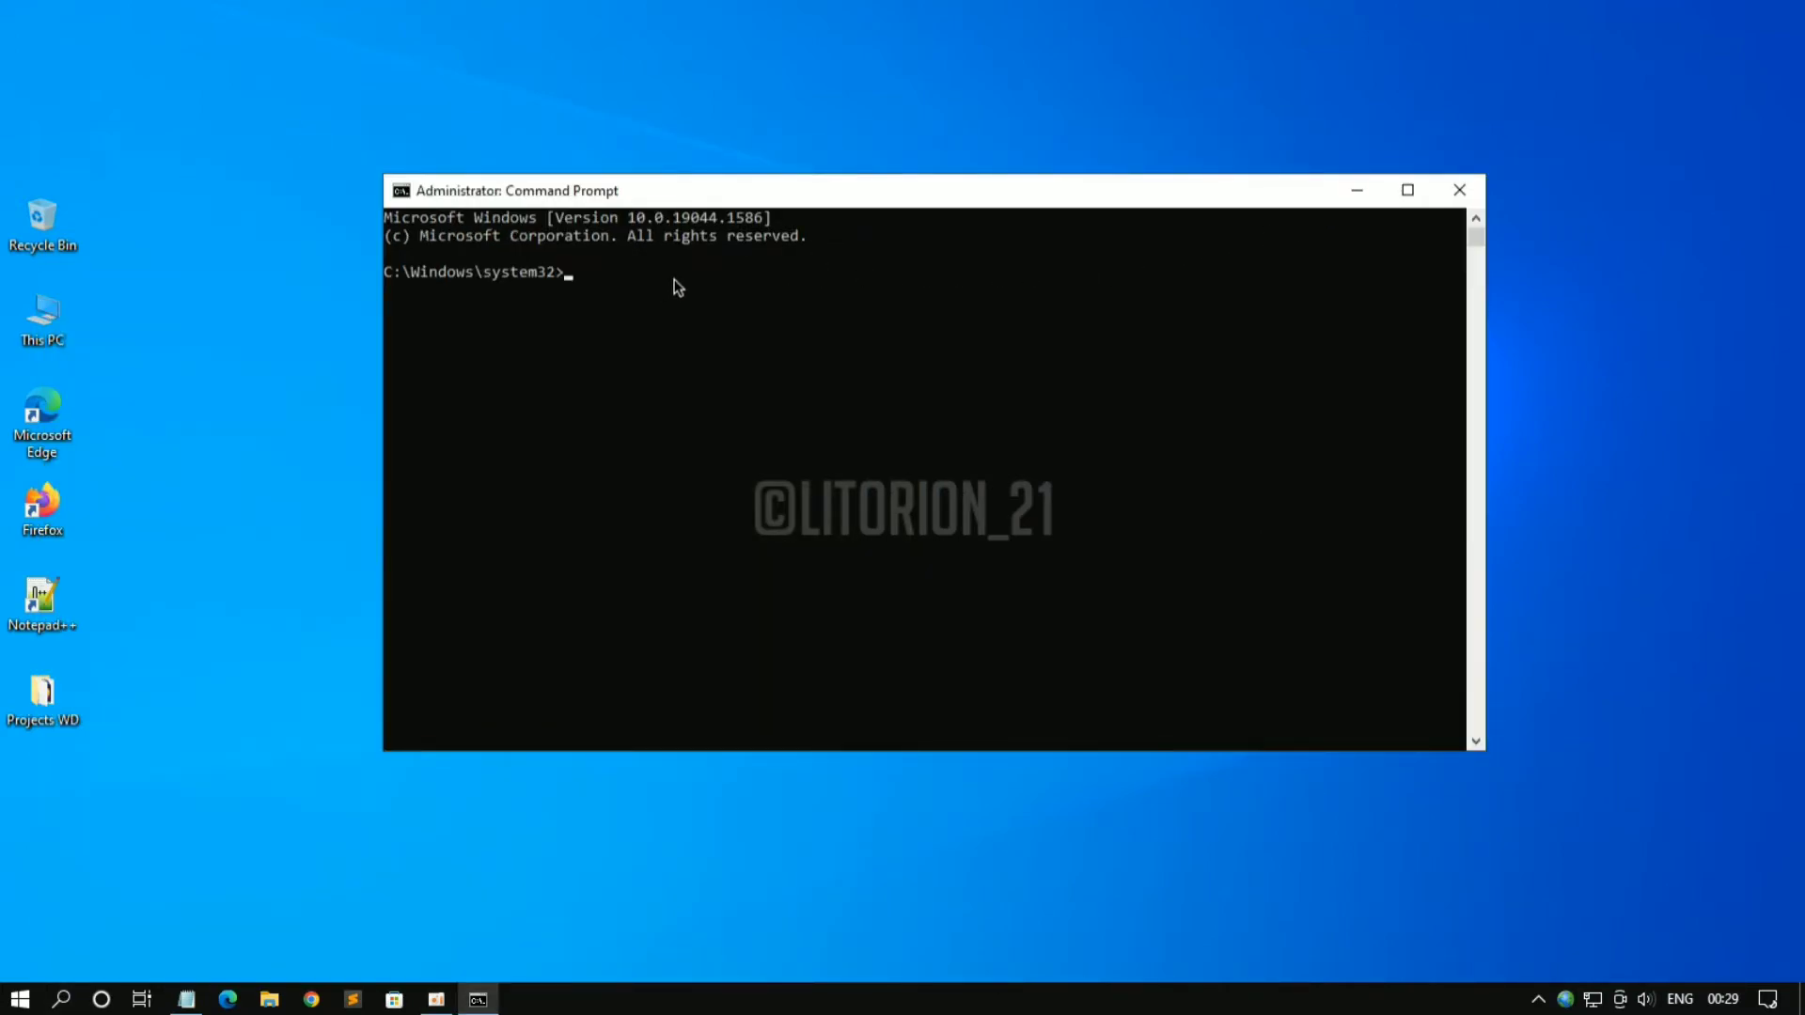
Paste and run "powercfg -duplicatescheme e9a42b02-d5df-448d-aa00-03f14749eb61" to add the Ultimate Performance power plan
right_click(813, 203)
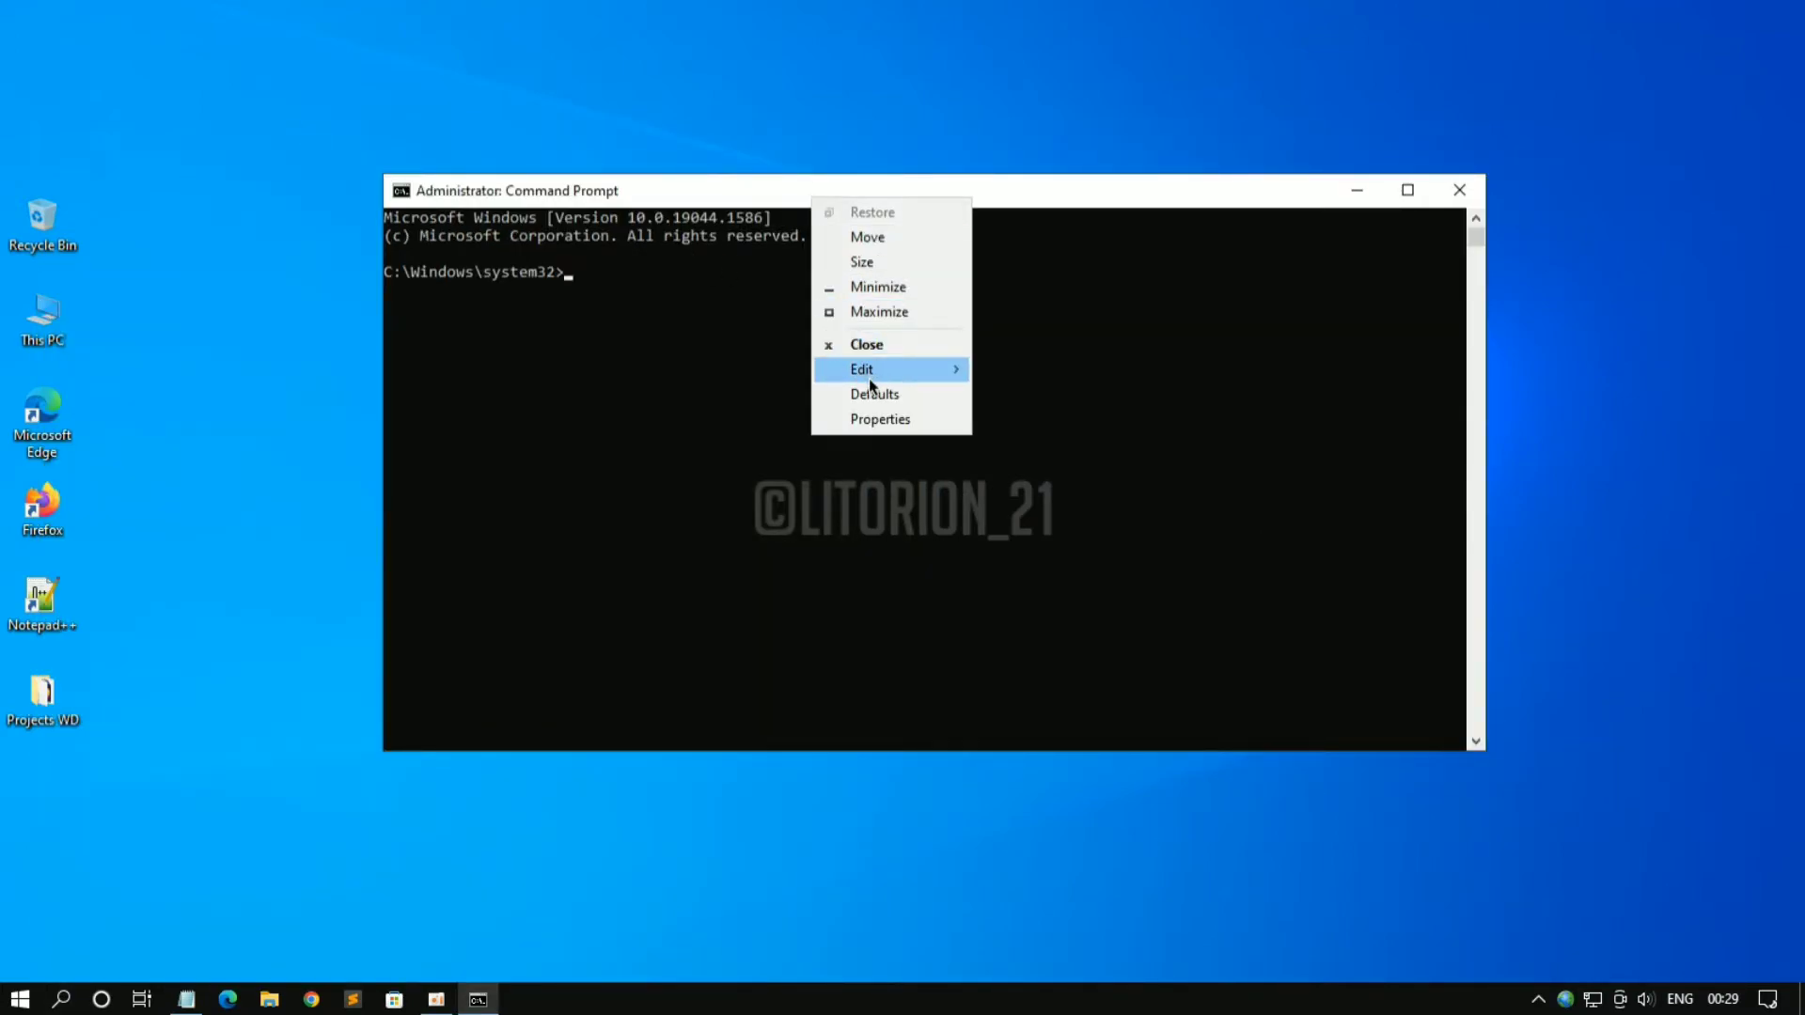
mouse_move(866, 377)
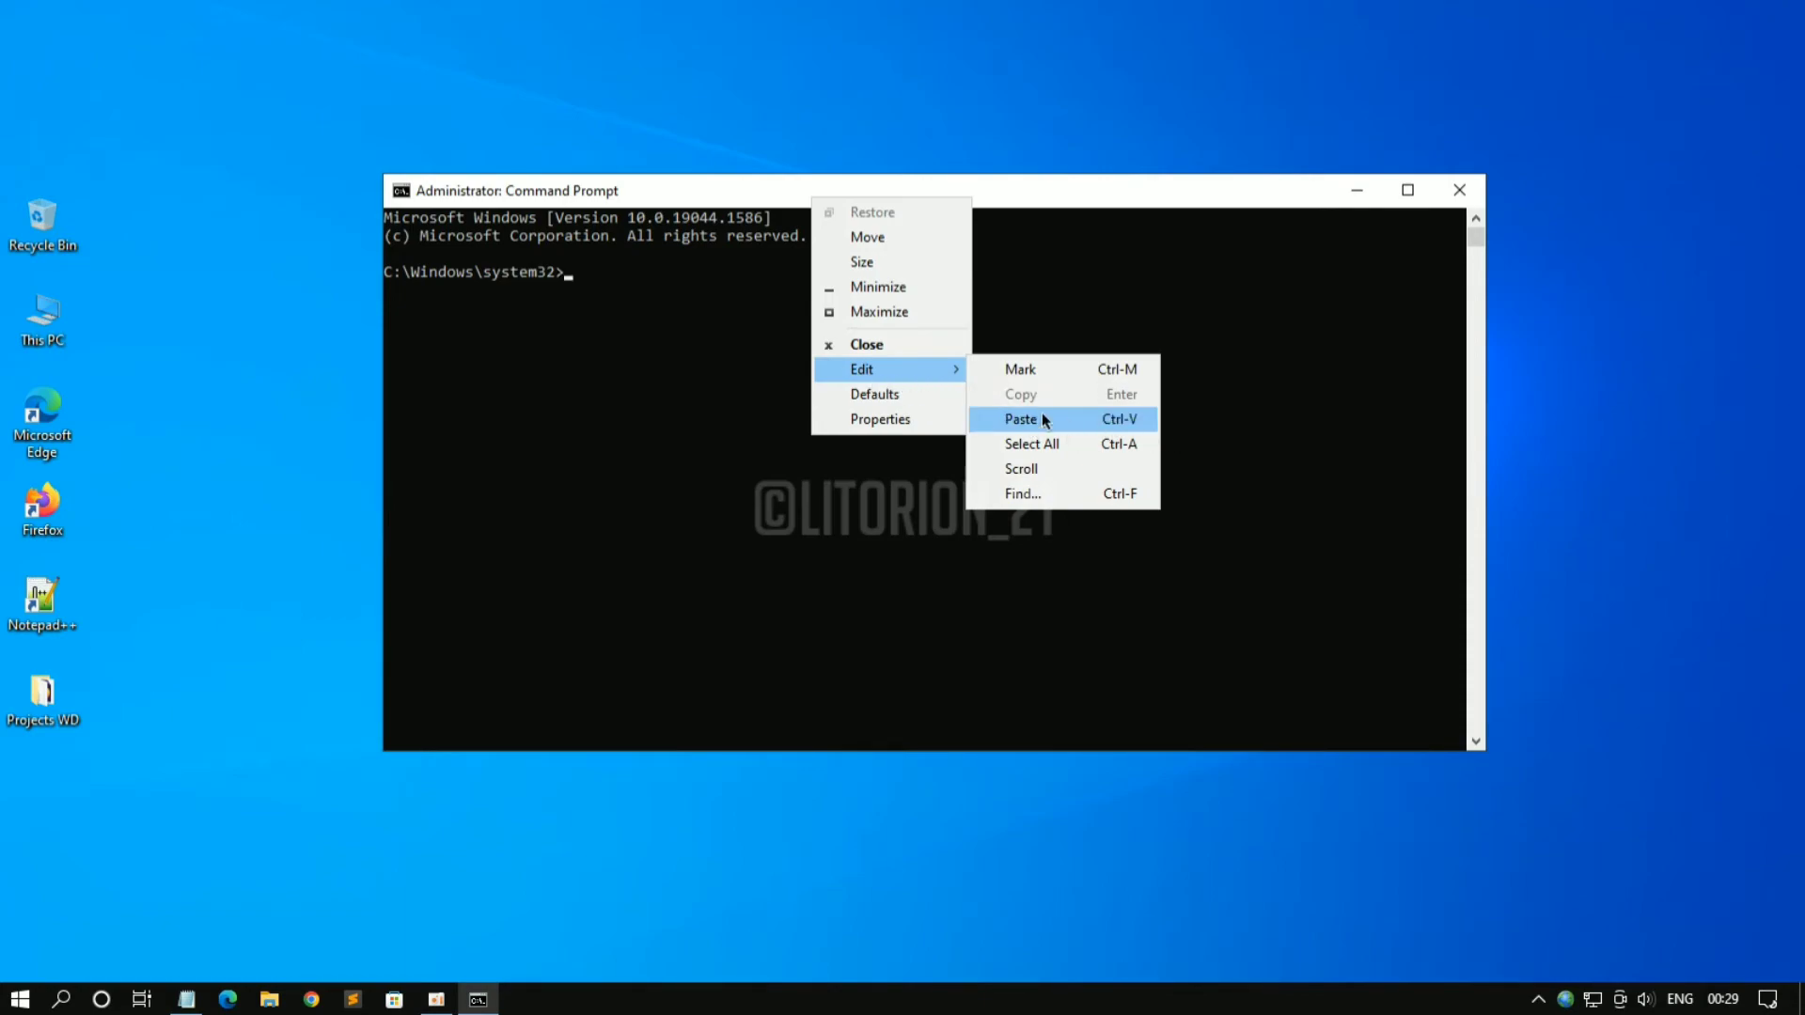
click(1088, 414)
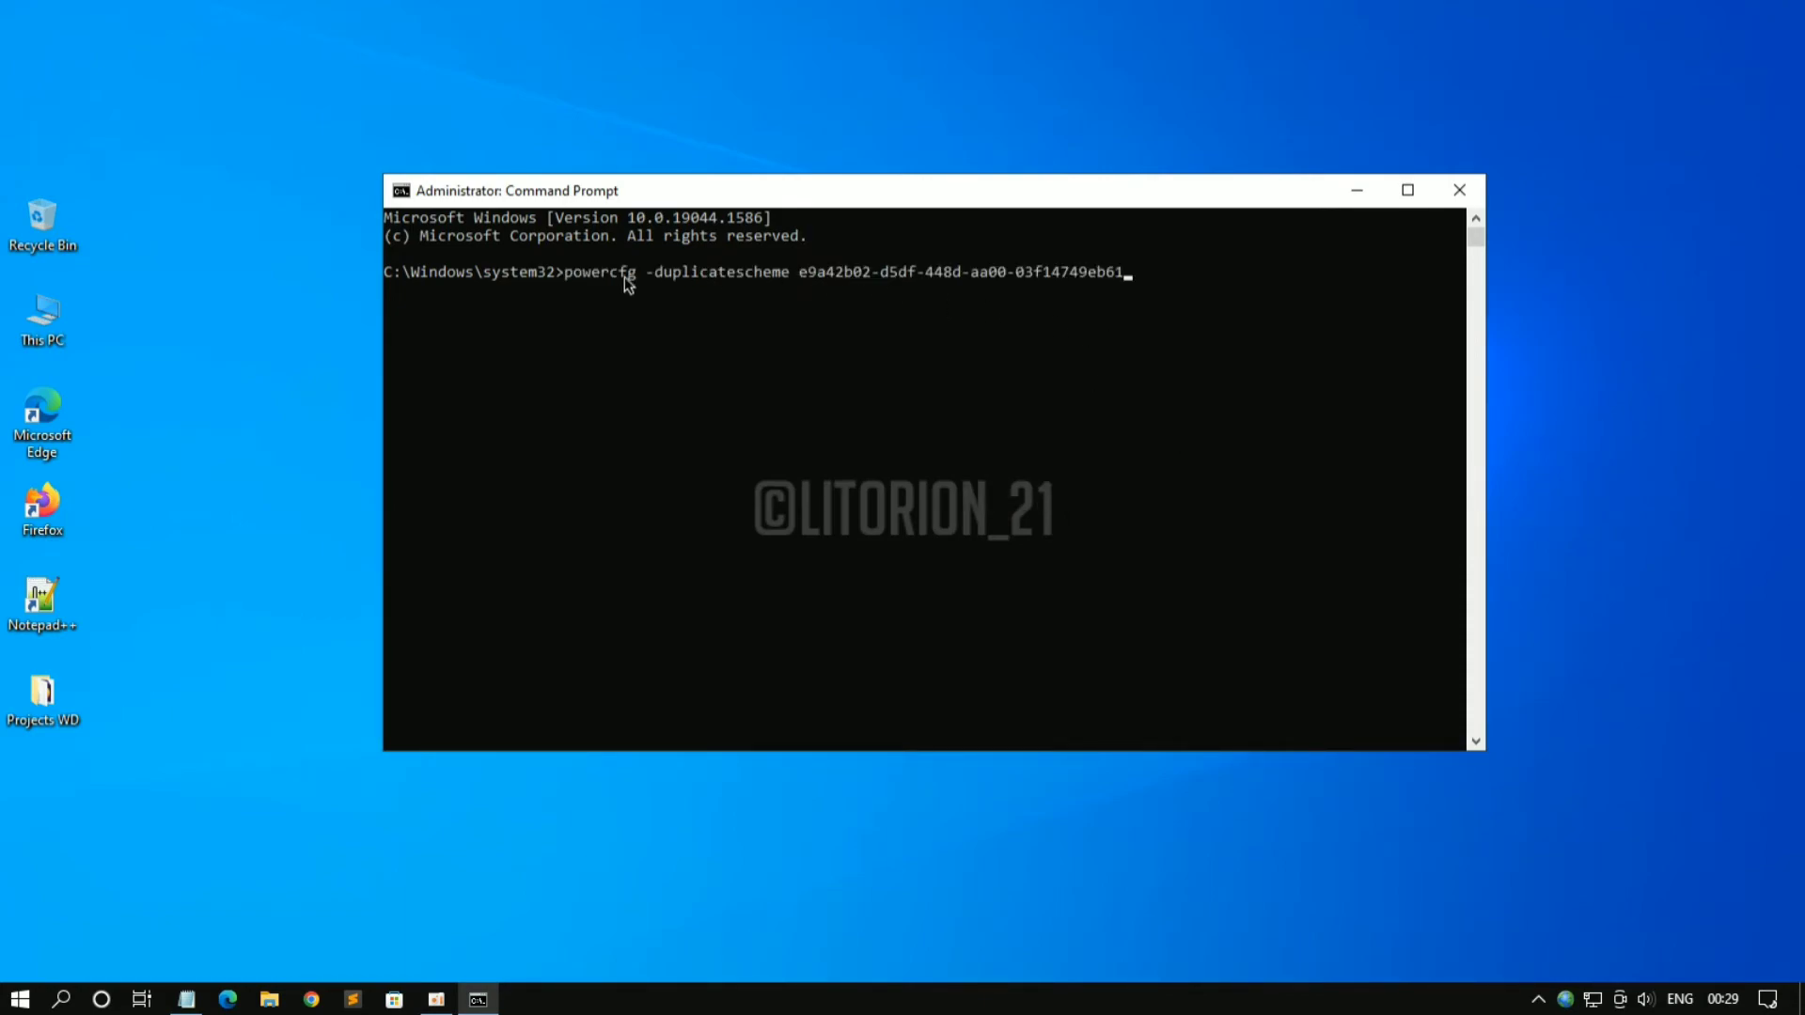
drag(568, 276, 1133, 290)
click(1055, 398)
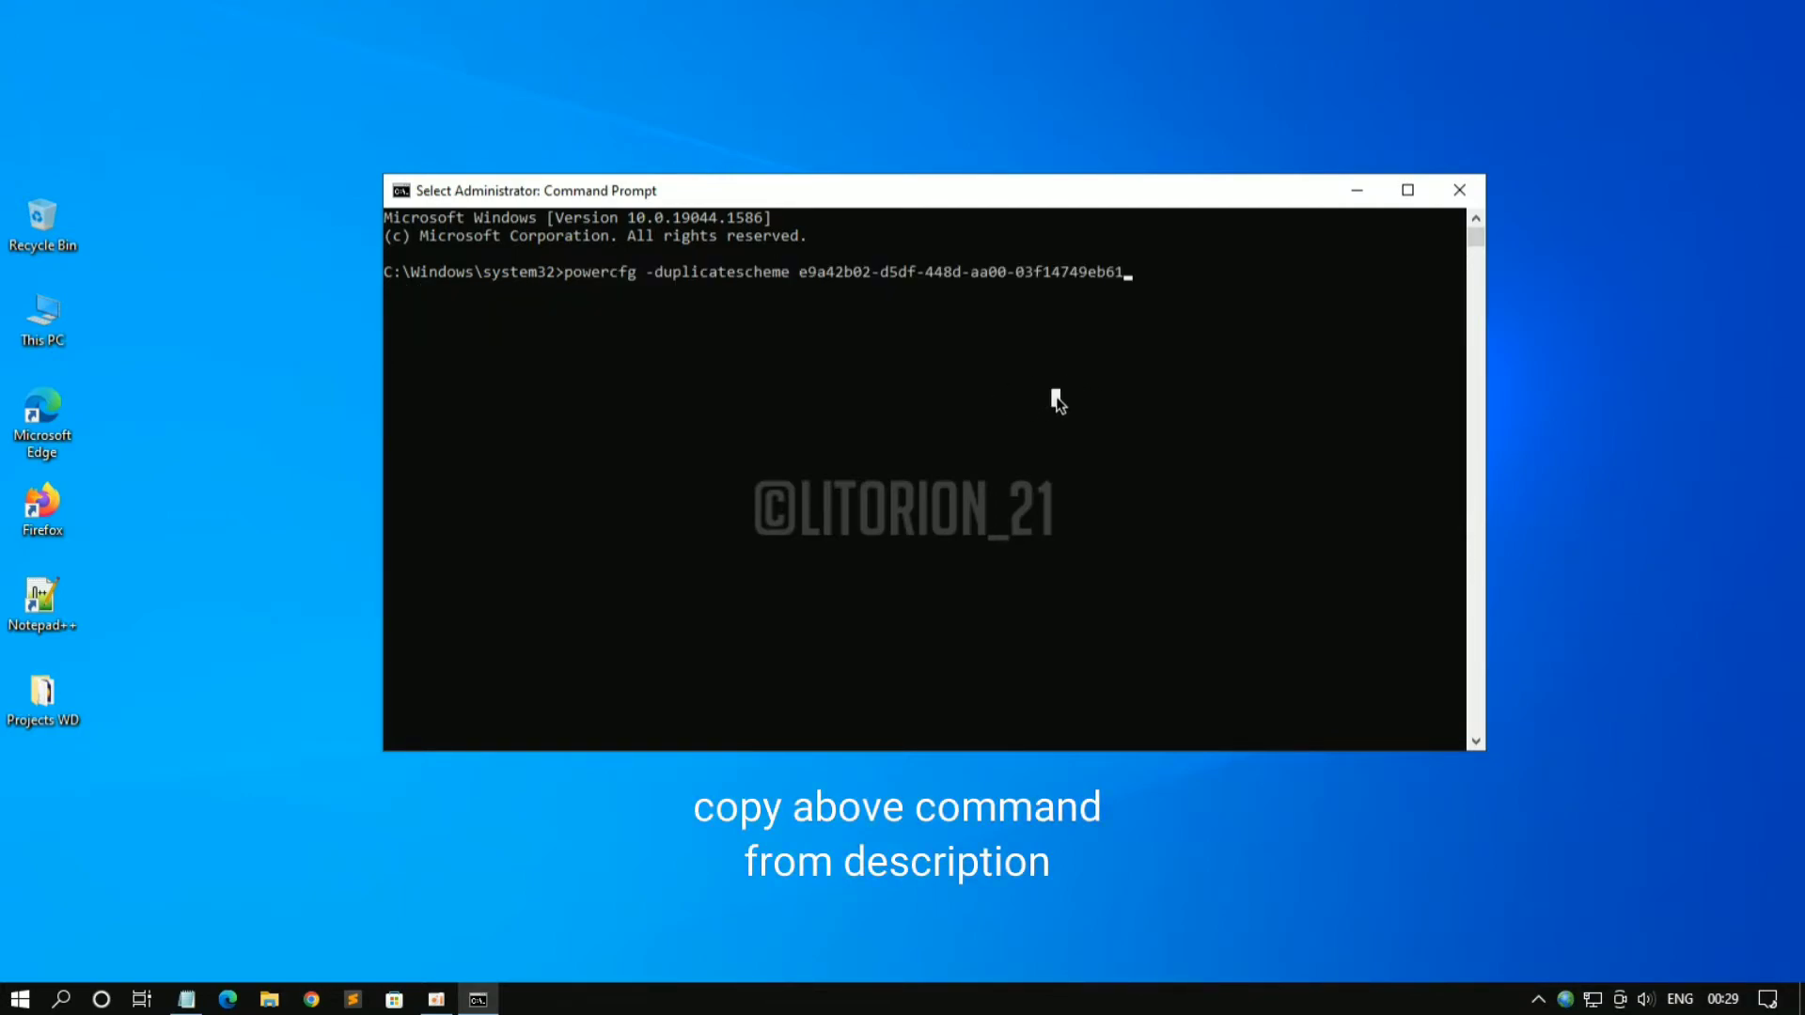
right_click(1055, 398)
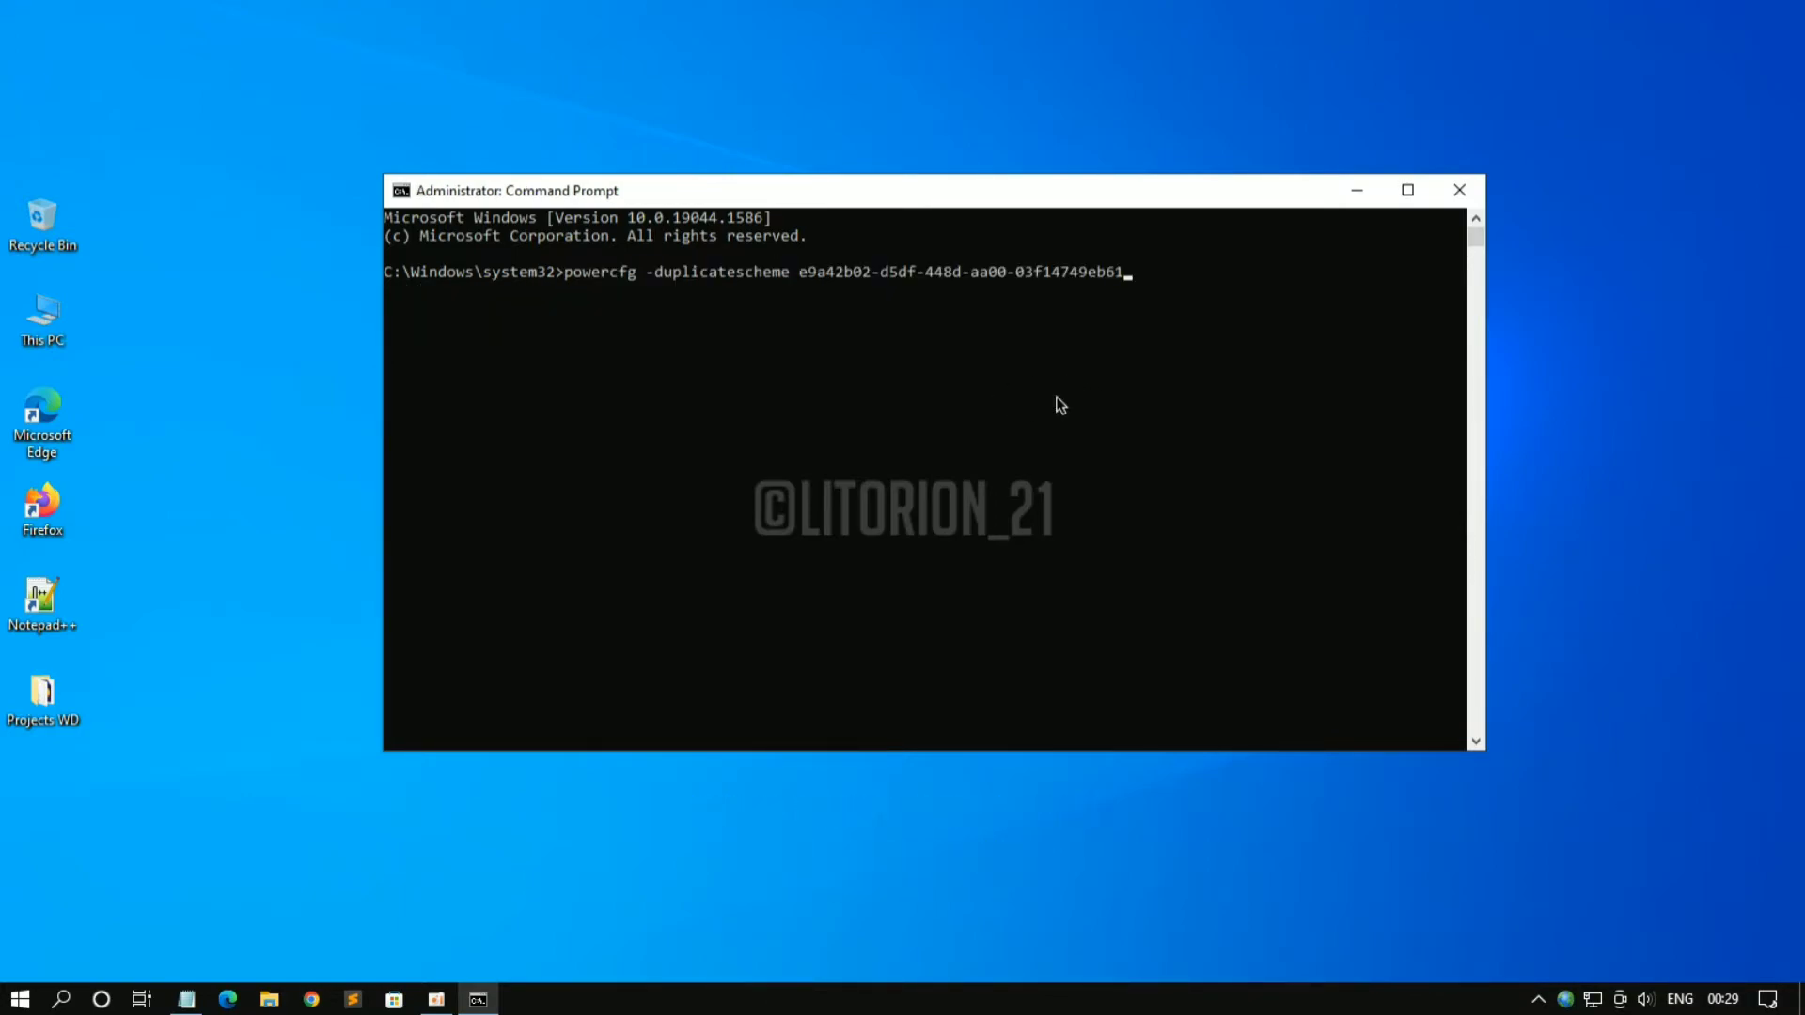
key(Return)
drag(385, 290, 1112, 301)
click(974, 361)
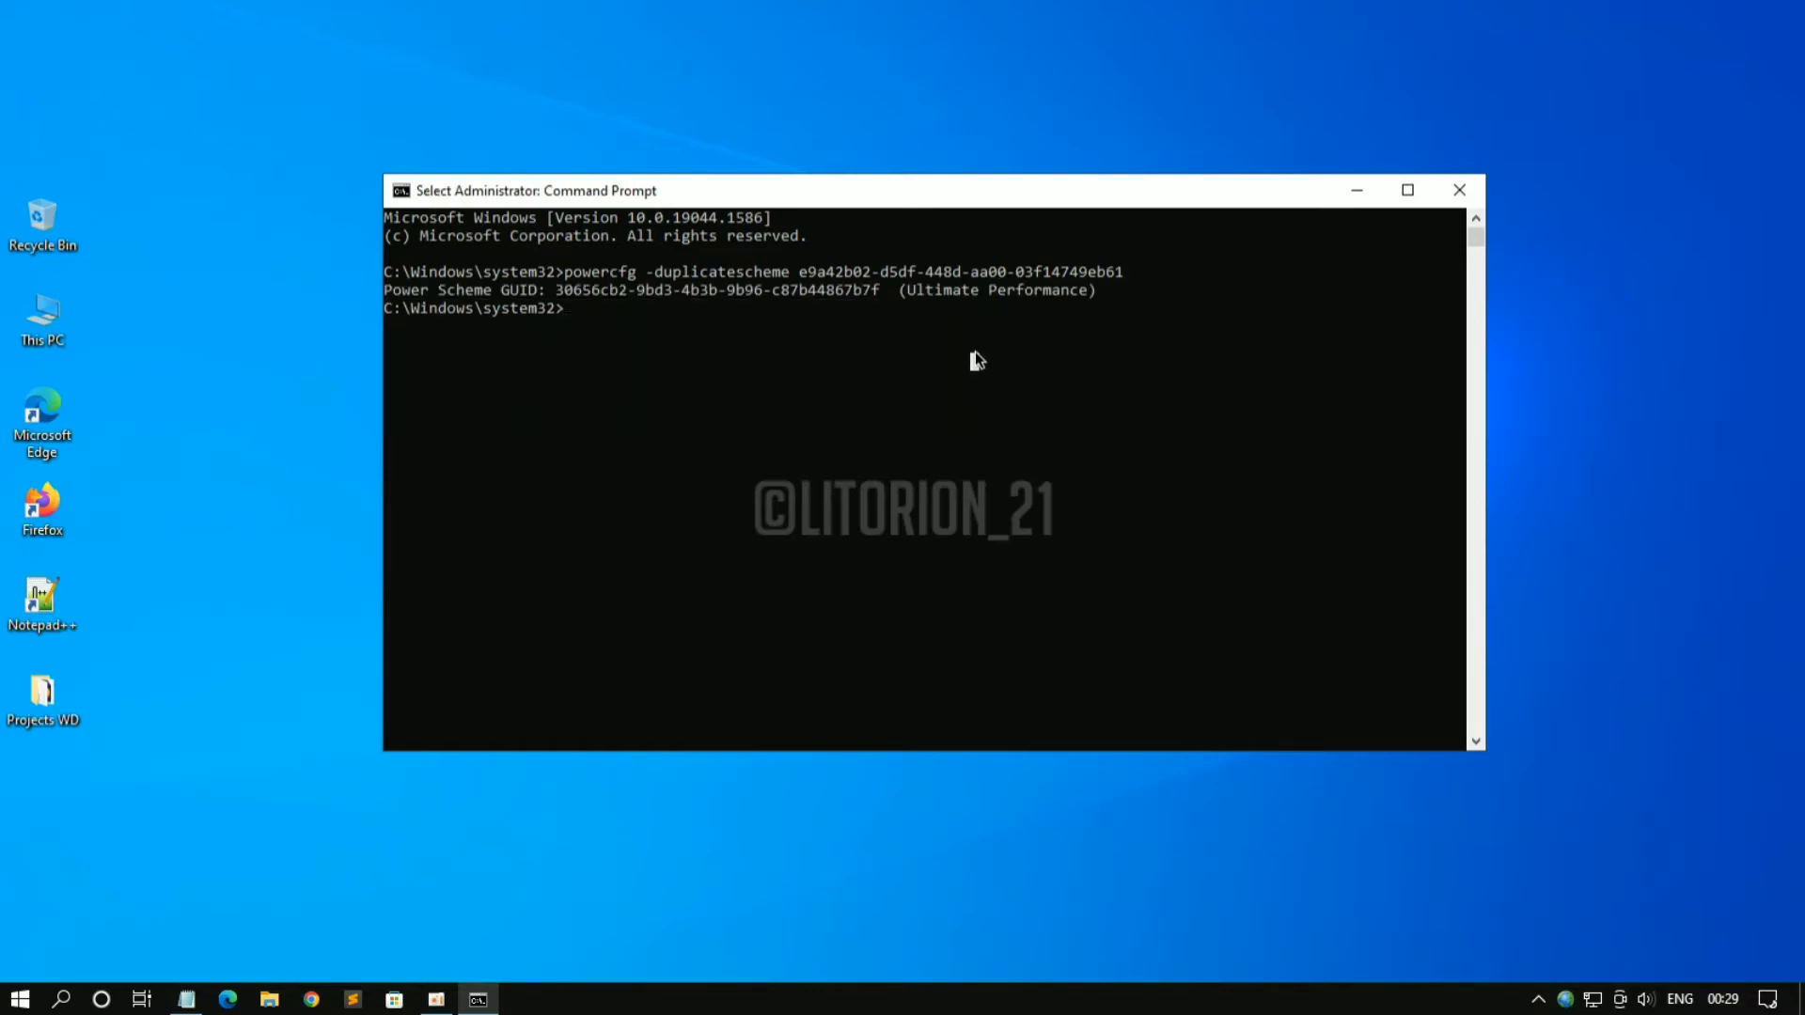
Close Command Prompt, open This PC and view its system properties
click(1462, 201)
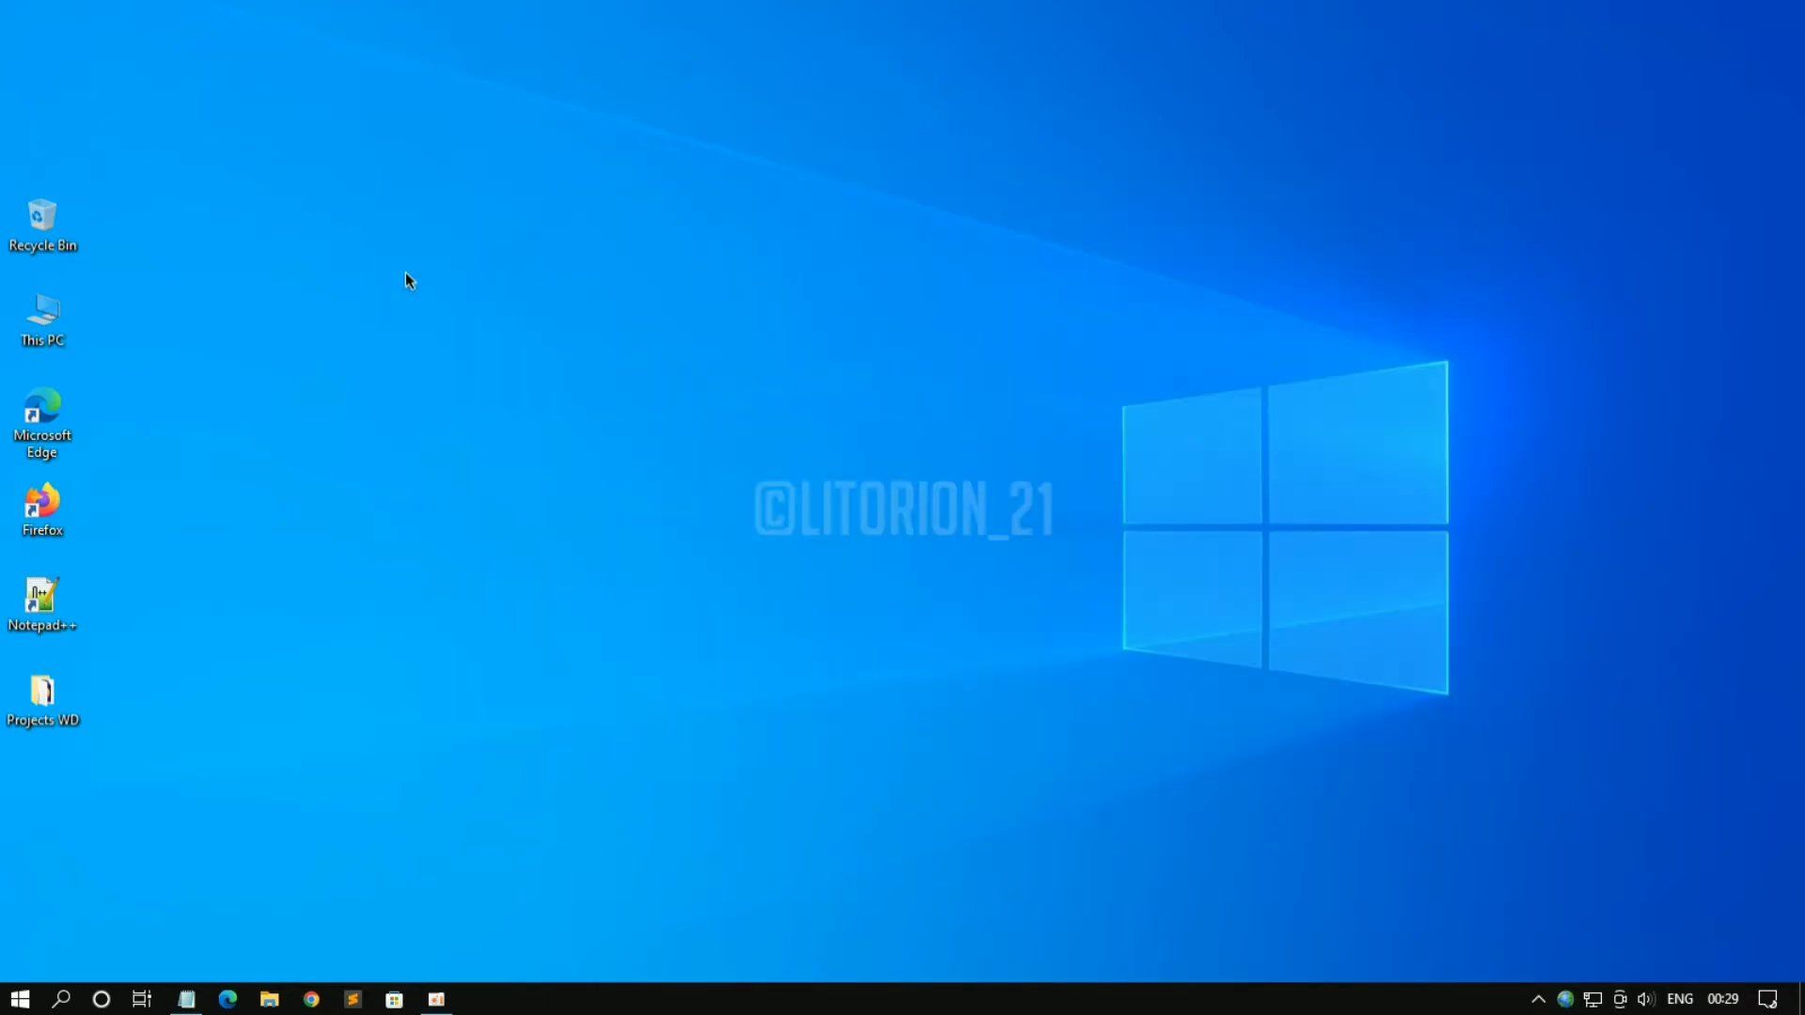
right_click(46, 311)
click(257, 337)
right_click(532, 707)
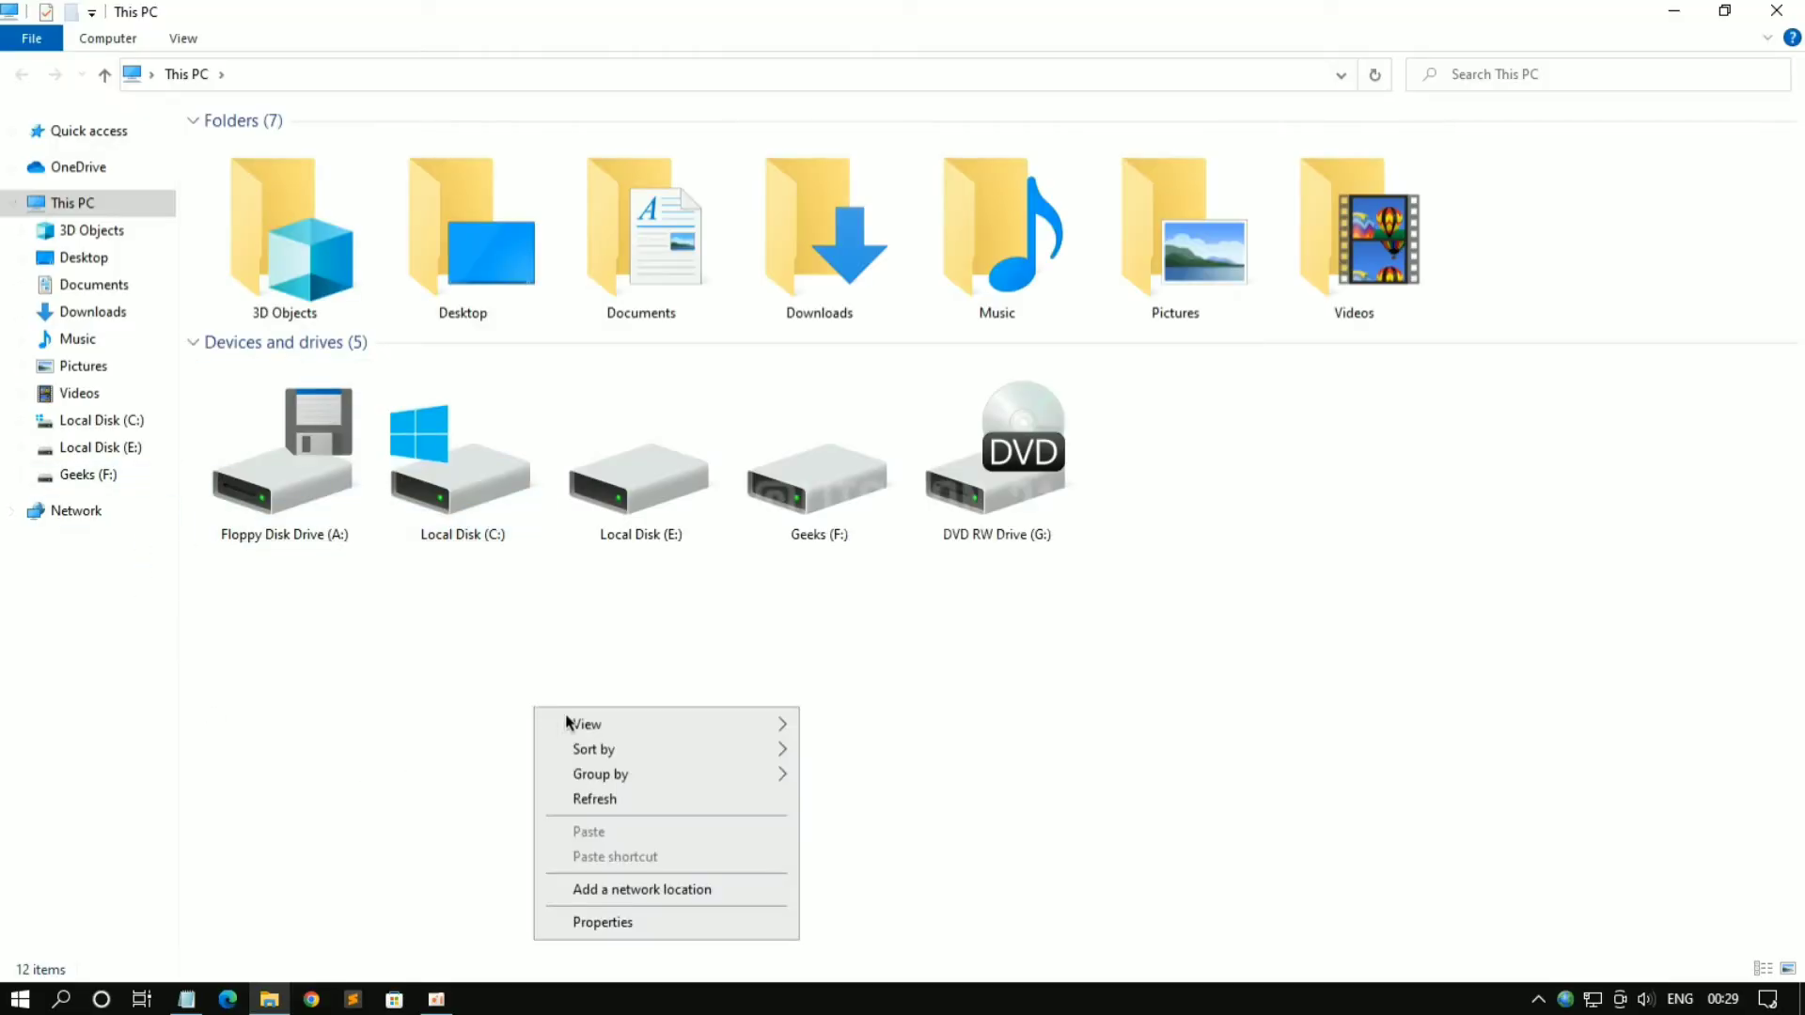
click(659, 917)
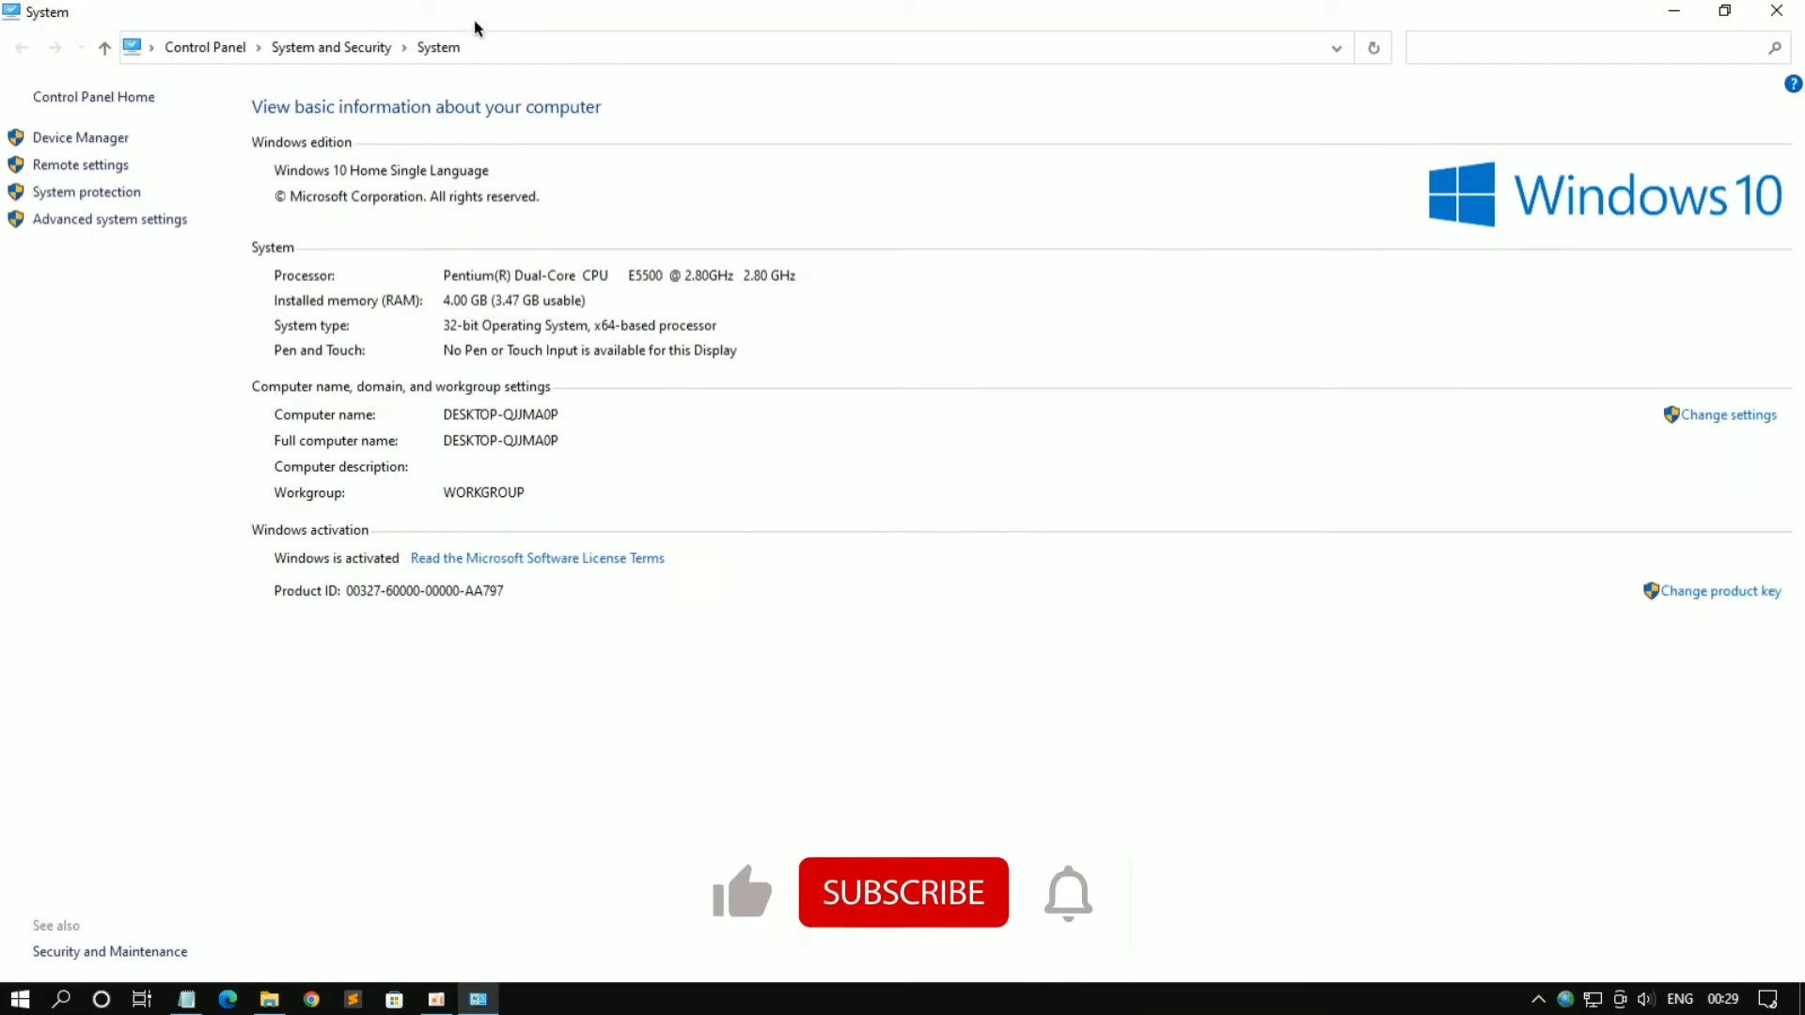
Go to the Control Panel home, search for "power" and open Power Options
click(217, 48)
click(1509, 44)
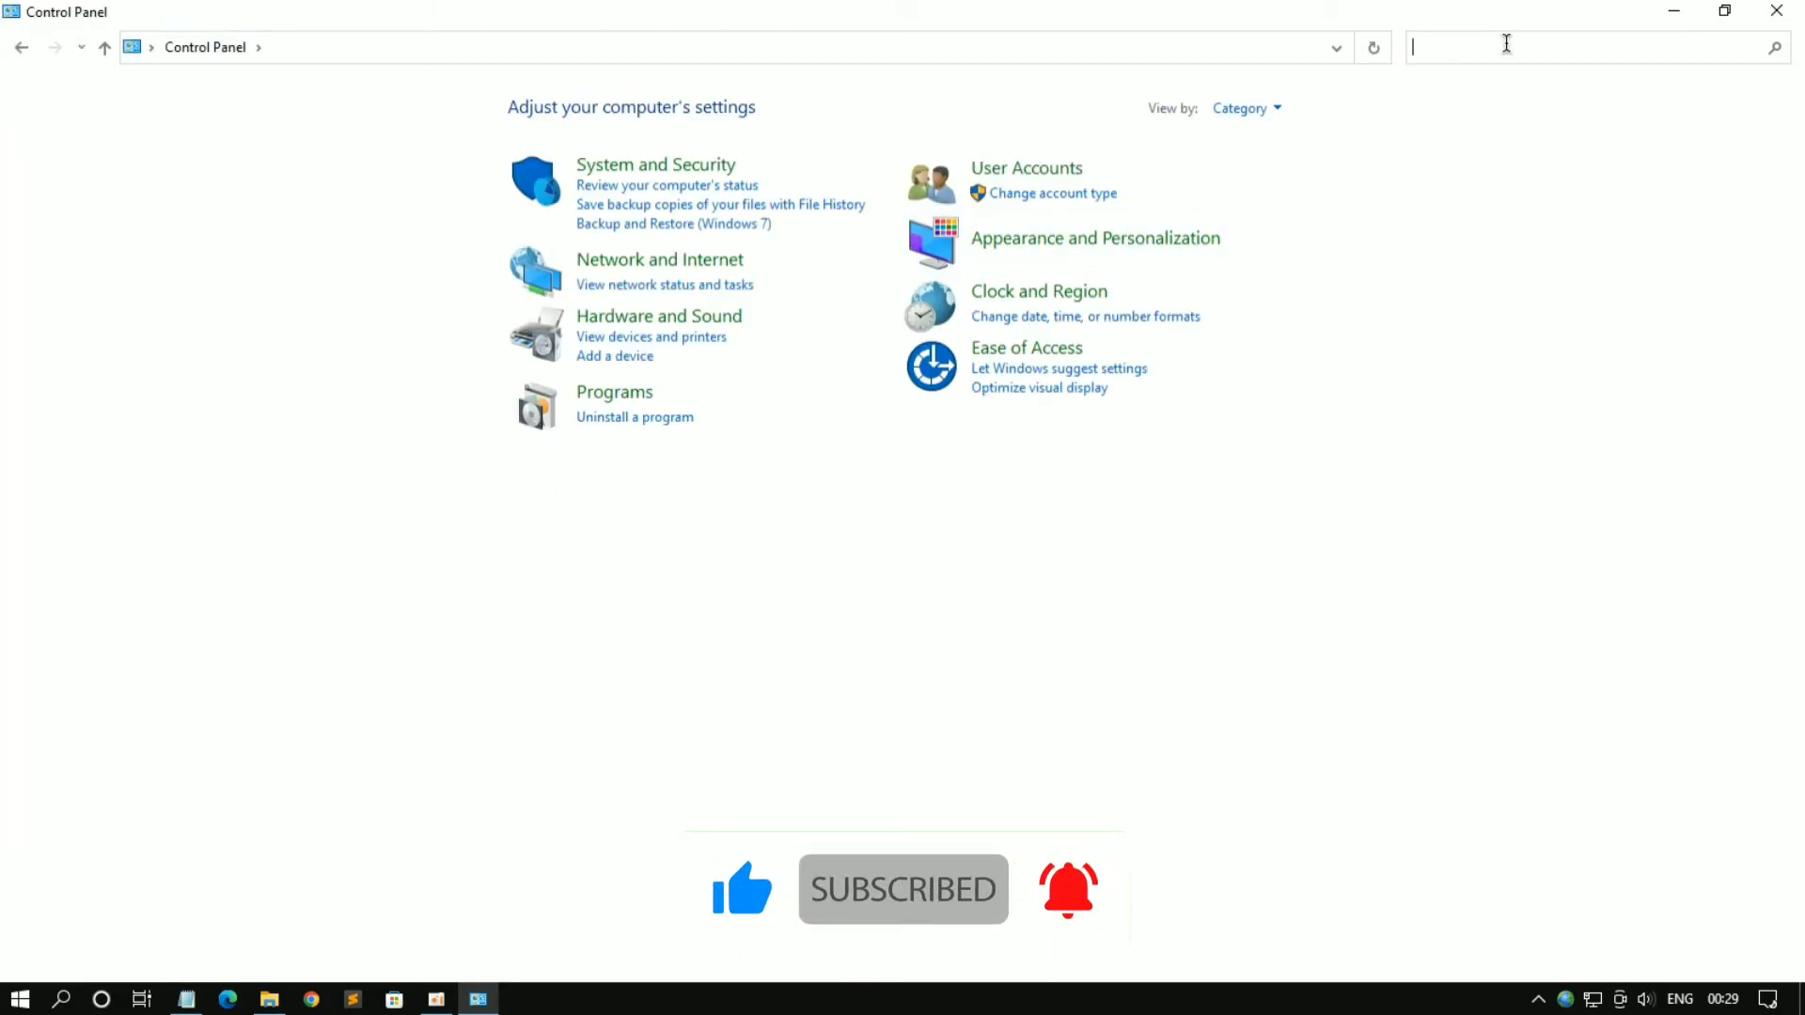
text(power)
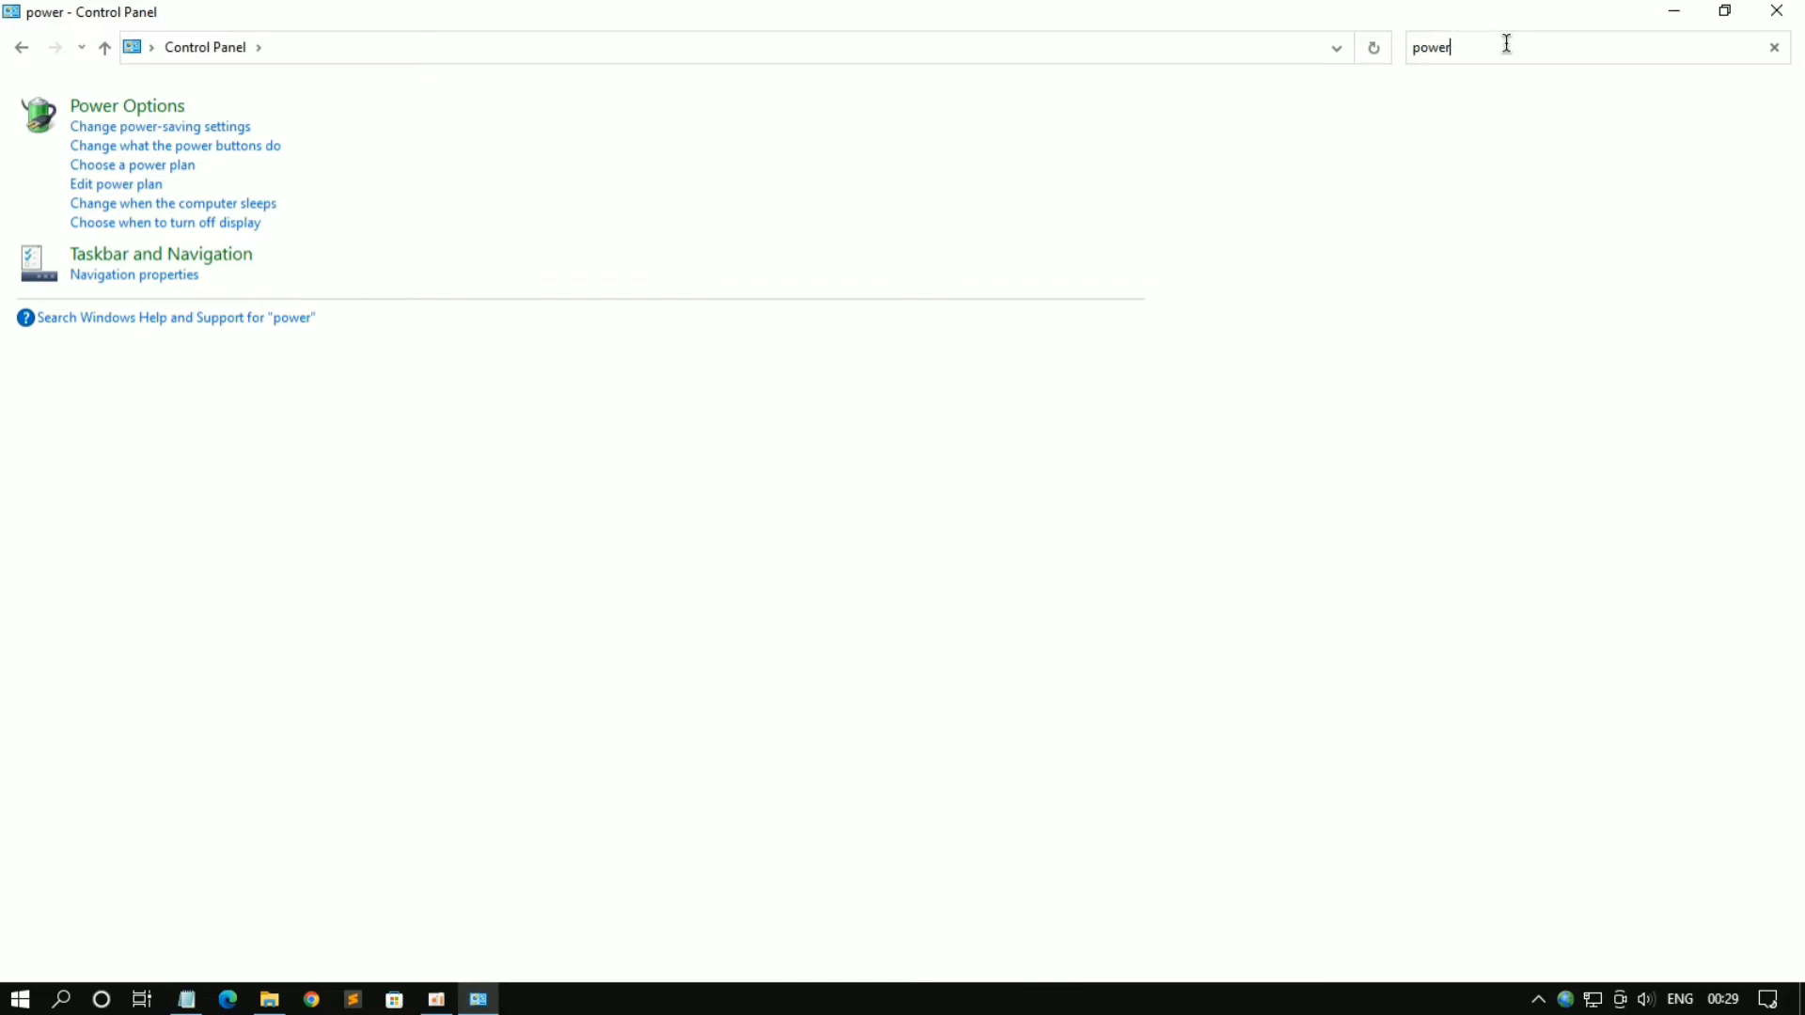
click(146, 107)
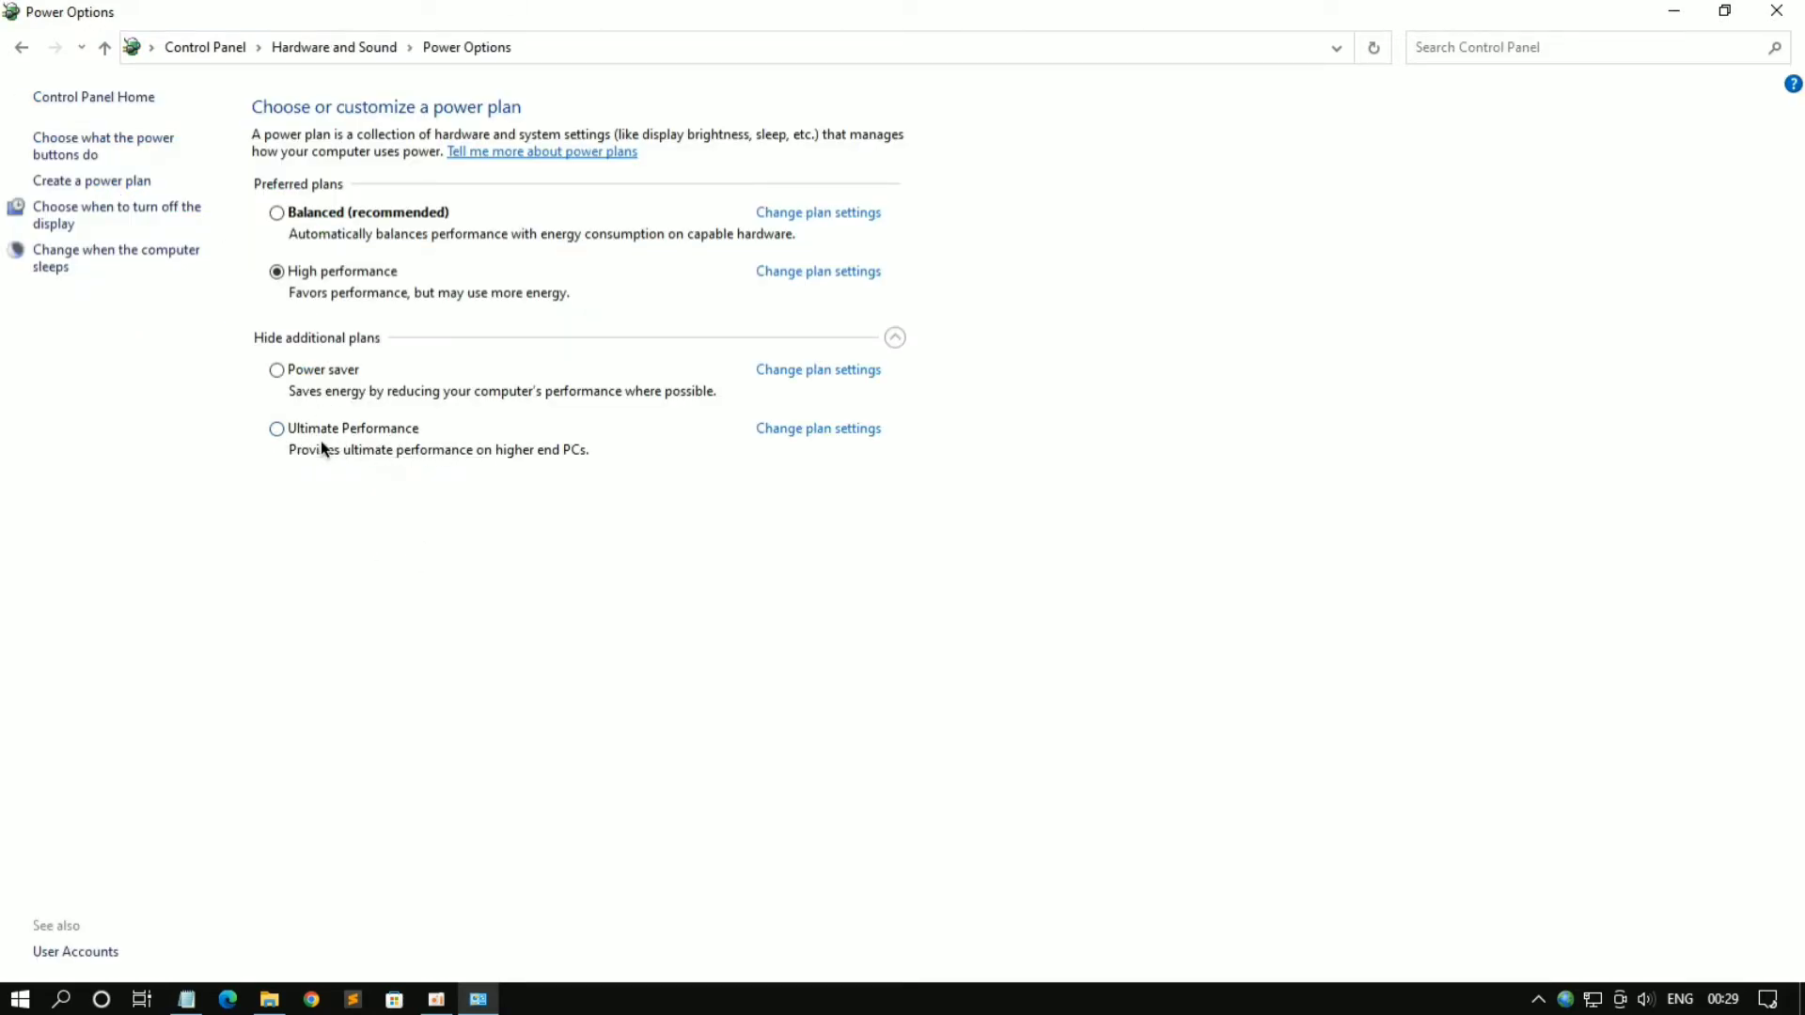
Activate the Ultimate Performance power plan and close the Power Options and This PC windows
click(277, 429)
click(1775, 11)
click(1794, 16)
right_click(916, 299)
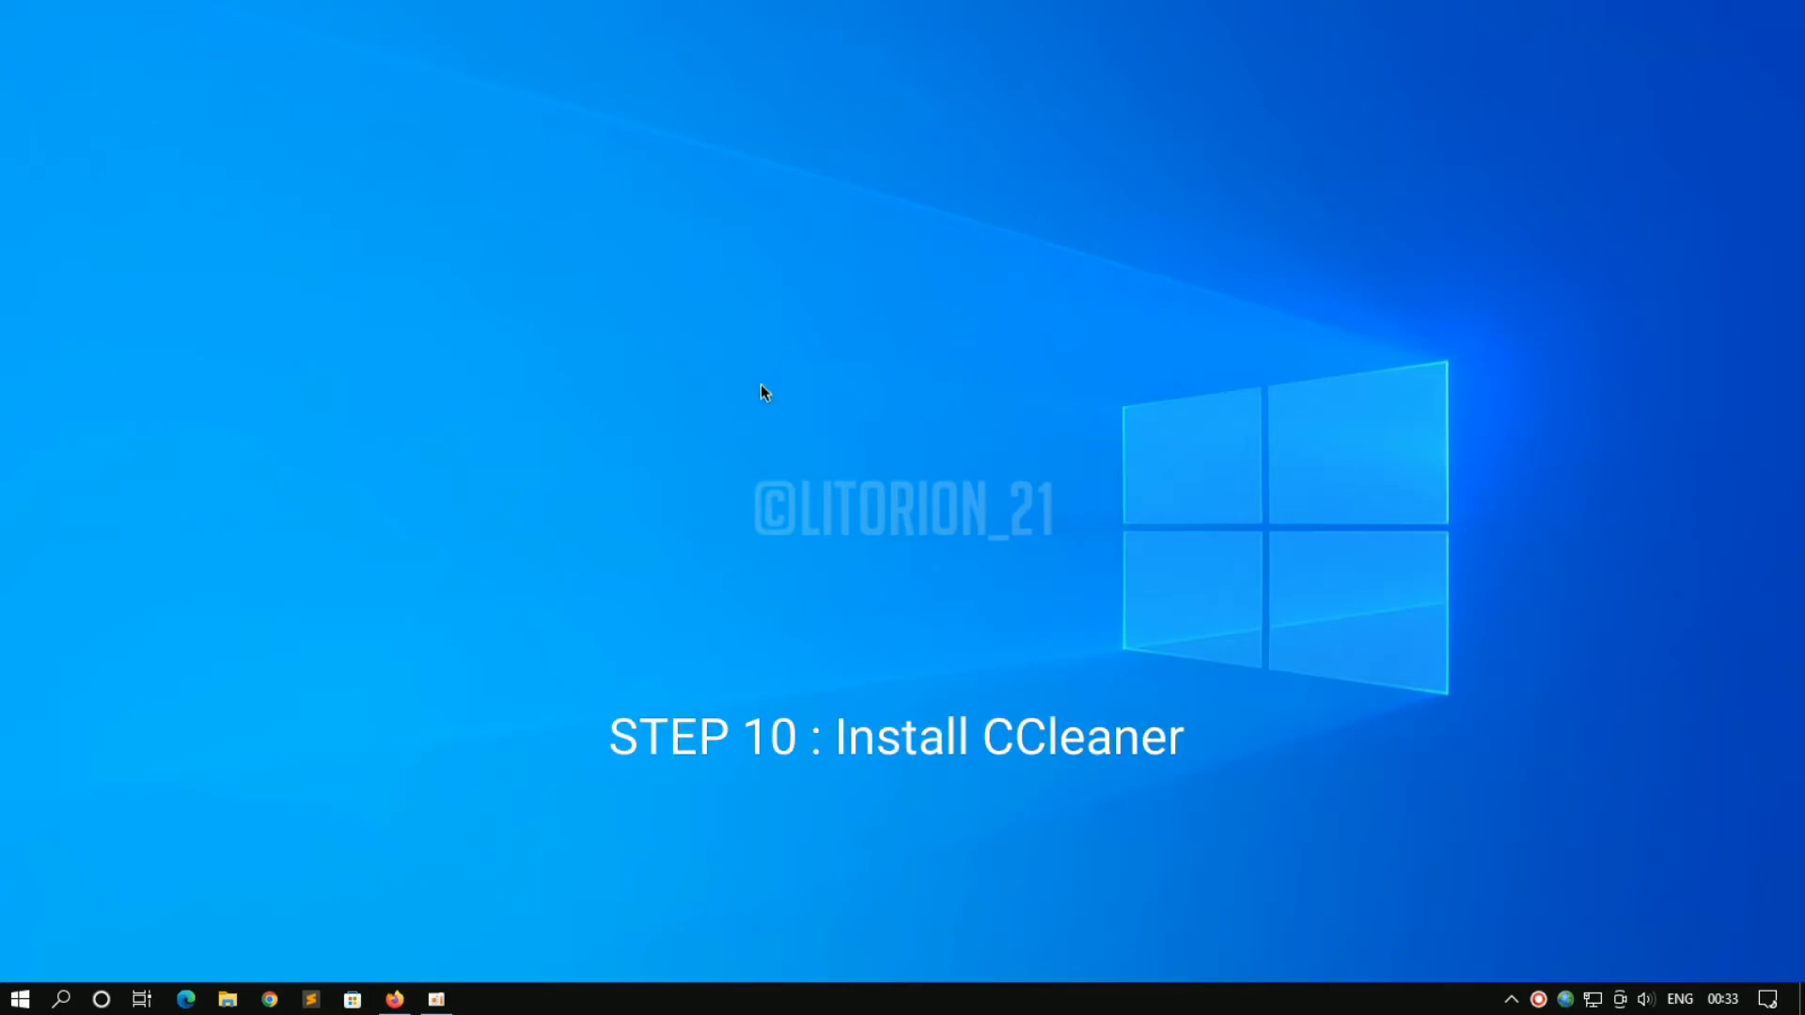
Switch to Firefox, search Google for "ccleaner" and open the official Download CCleaner page
click(394, 999)
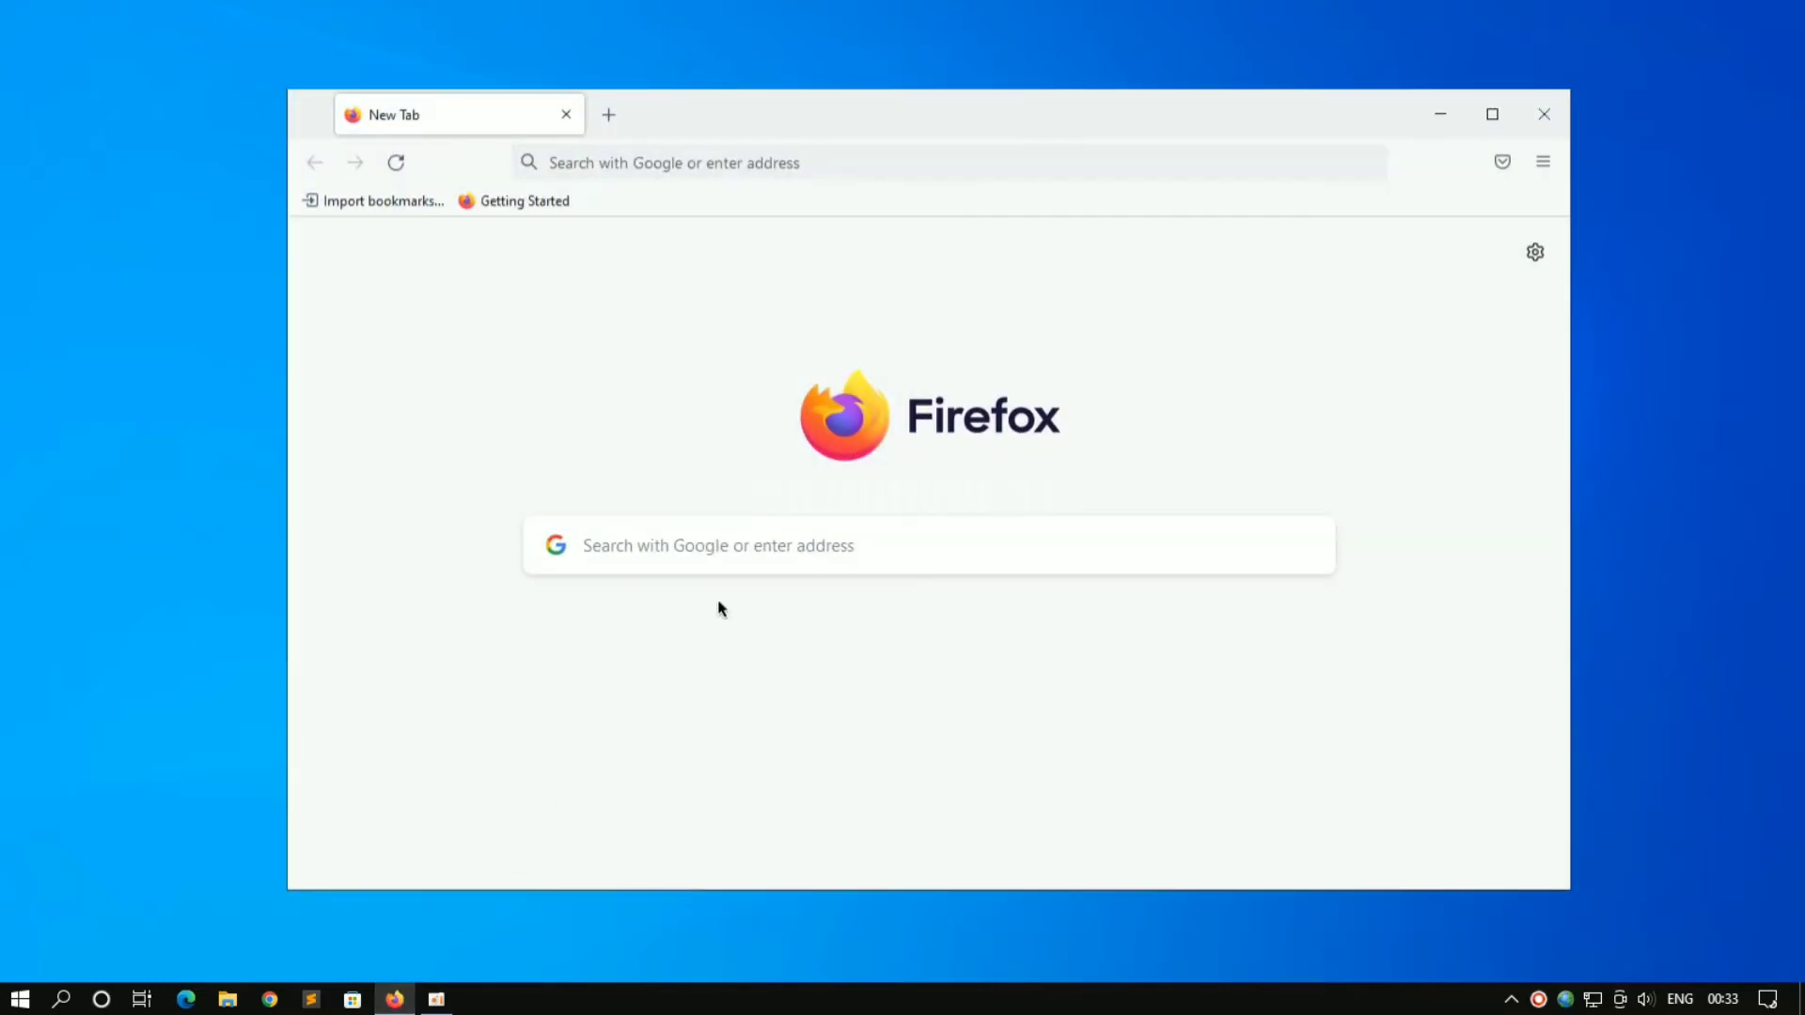
click(912, 545)
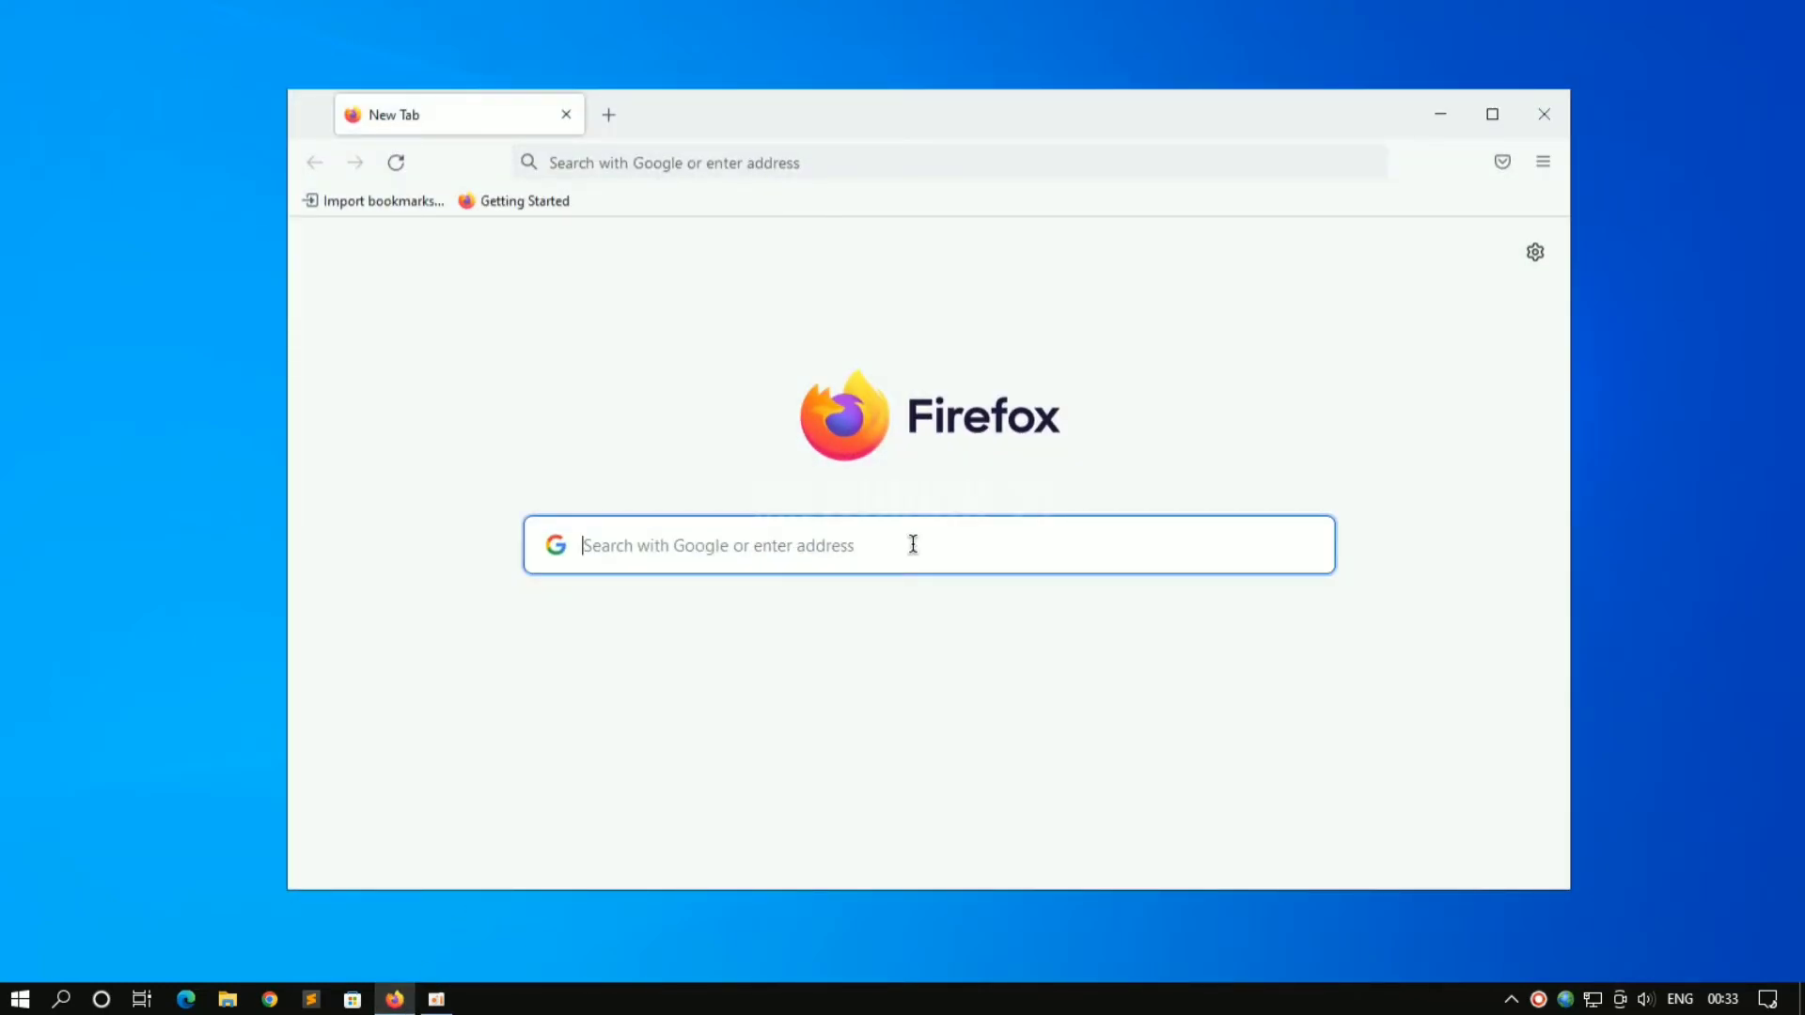
text(ccleaner)
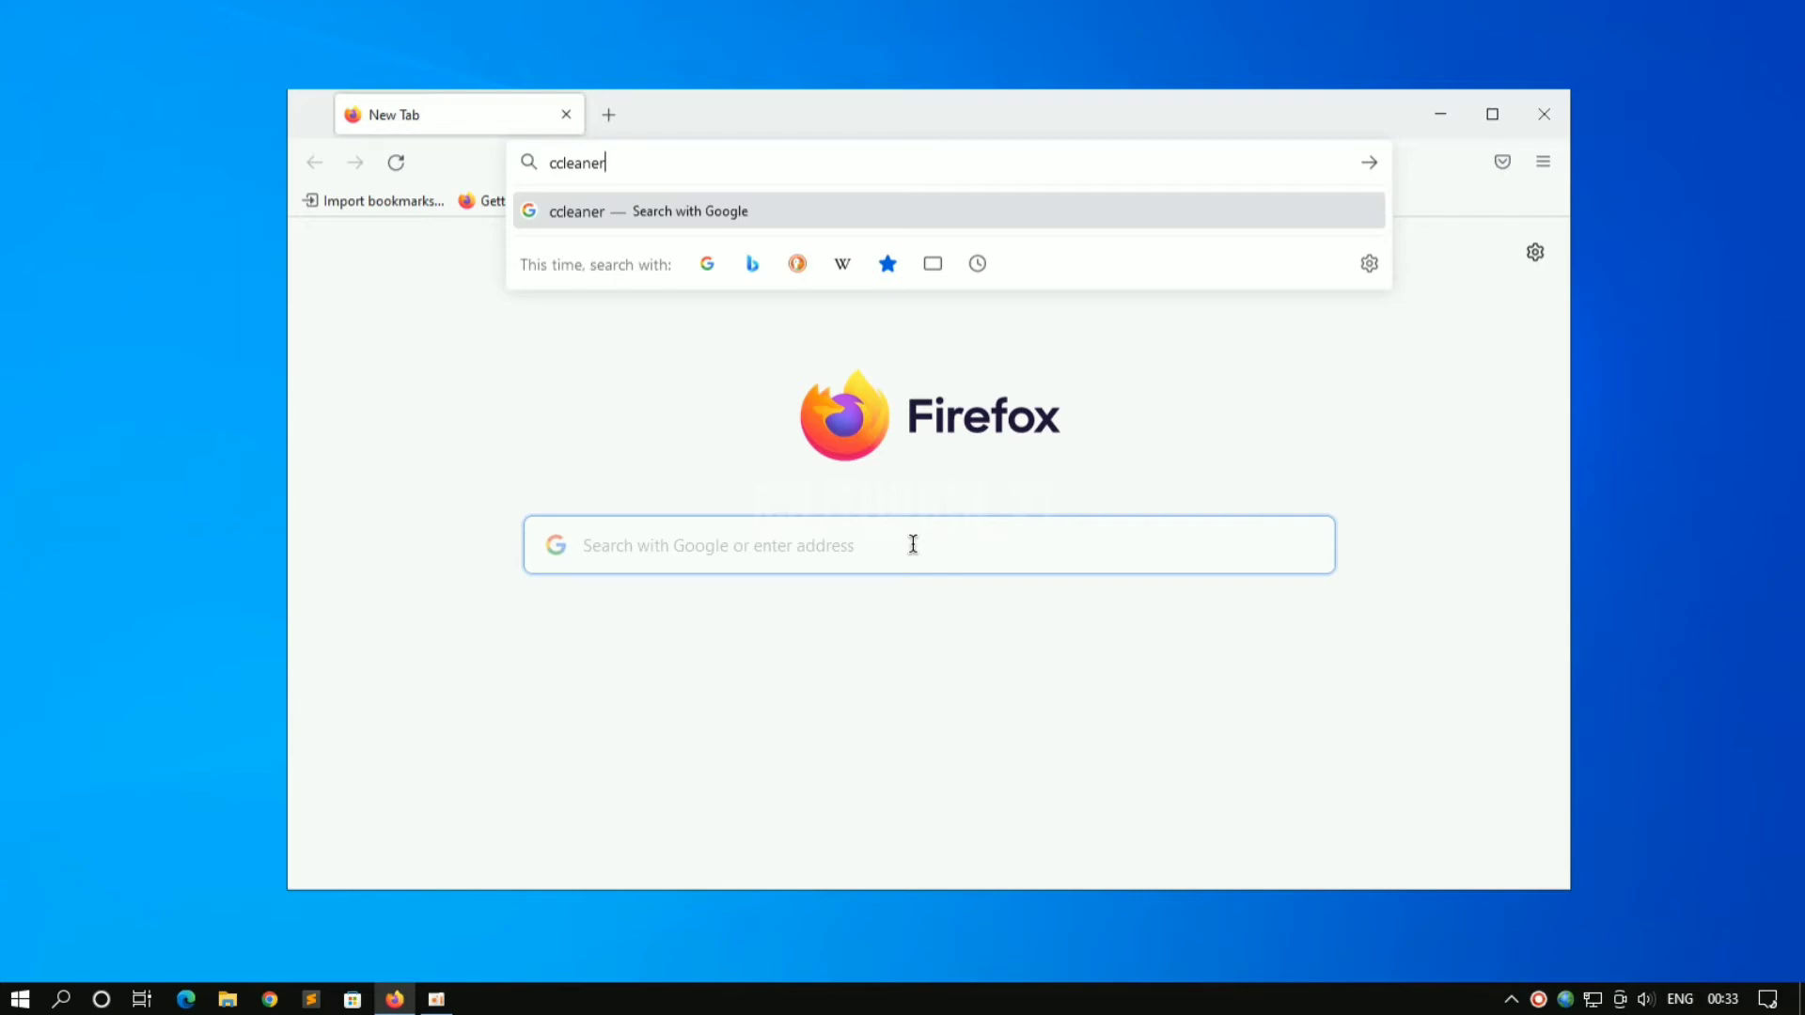
key(Return)
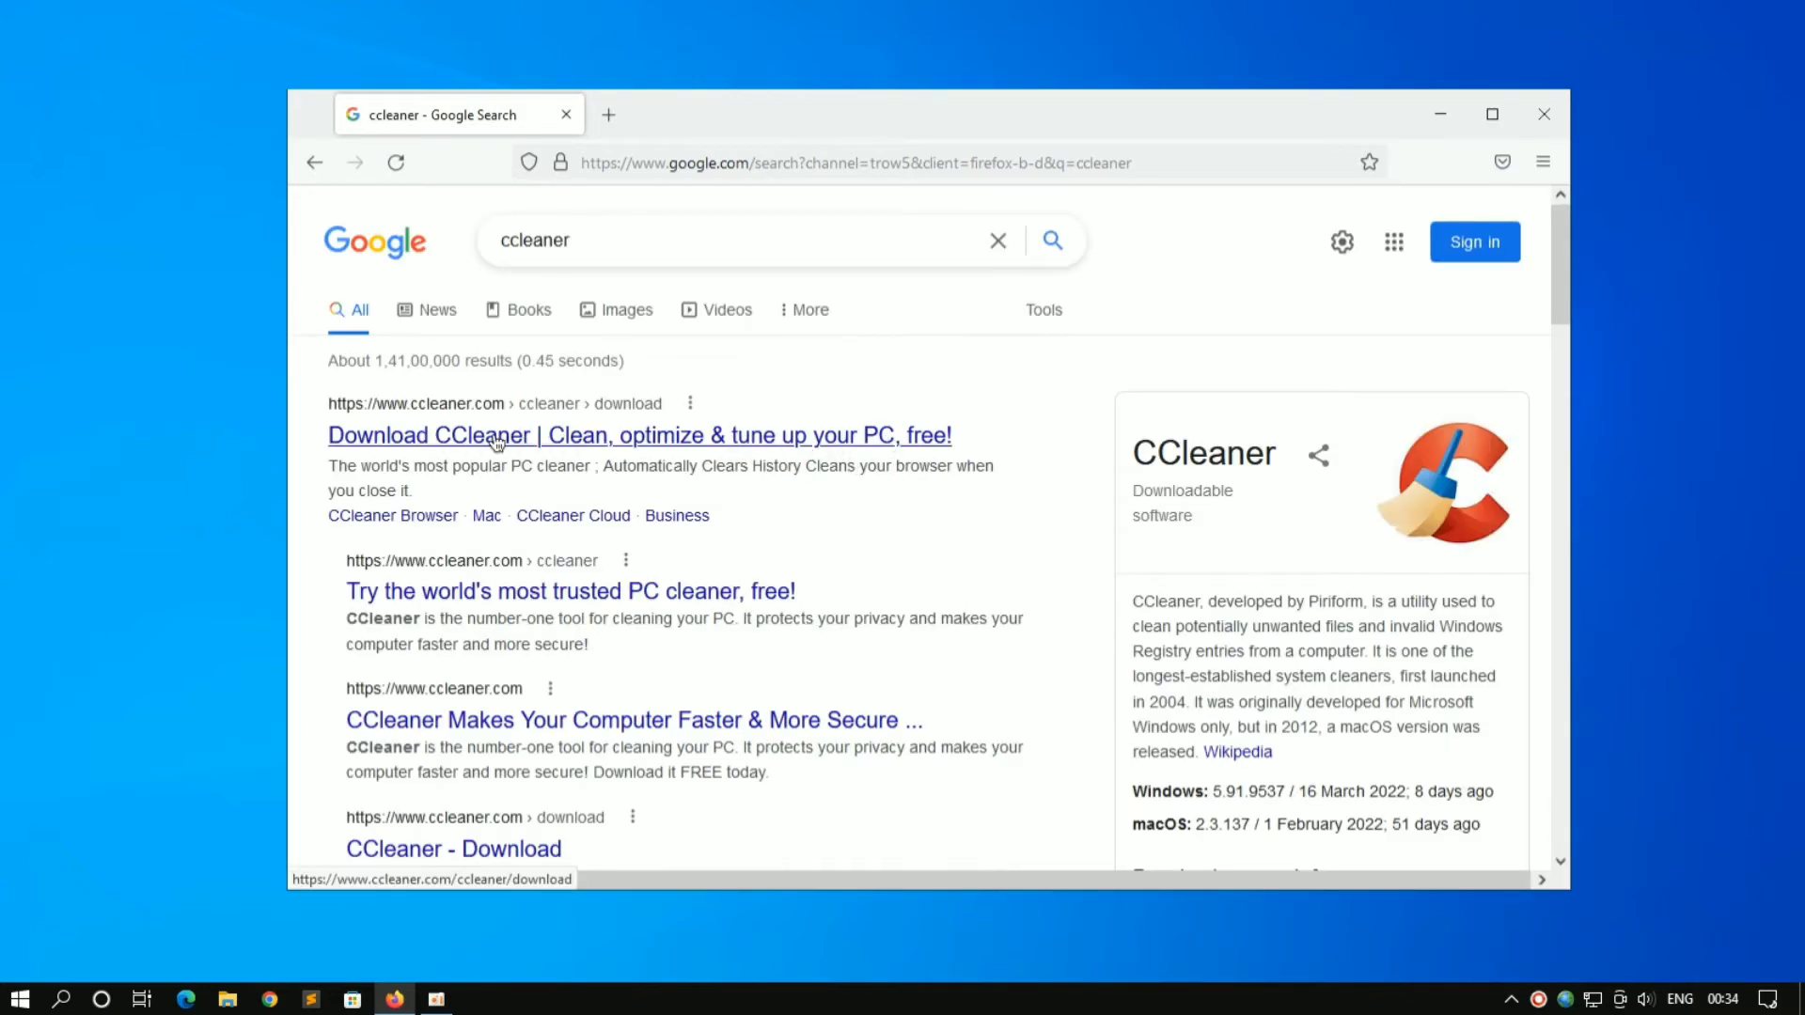
click(583, 440)
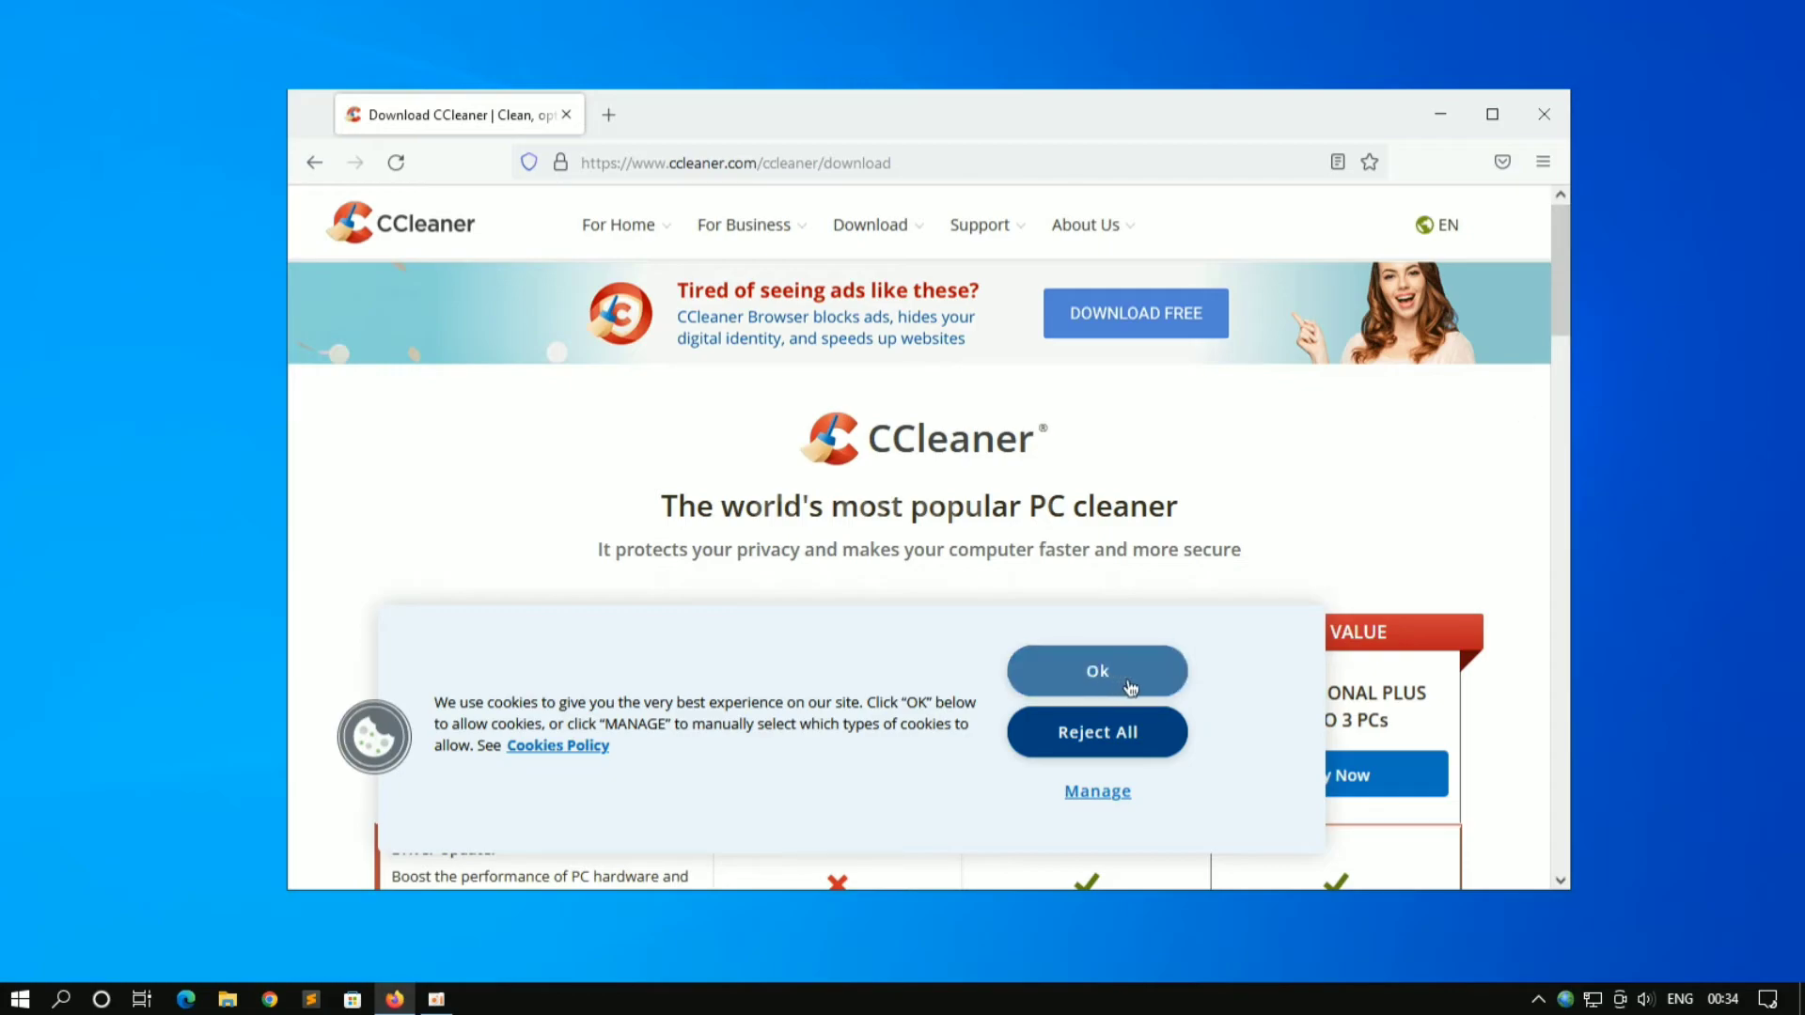
Accept the site's cookies, download the free CCleaner installer ccsetup591.exe and minimize the browser
click(1168, 670)
drag(1560, 322, 1542, 596)
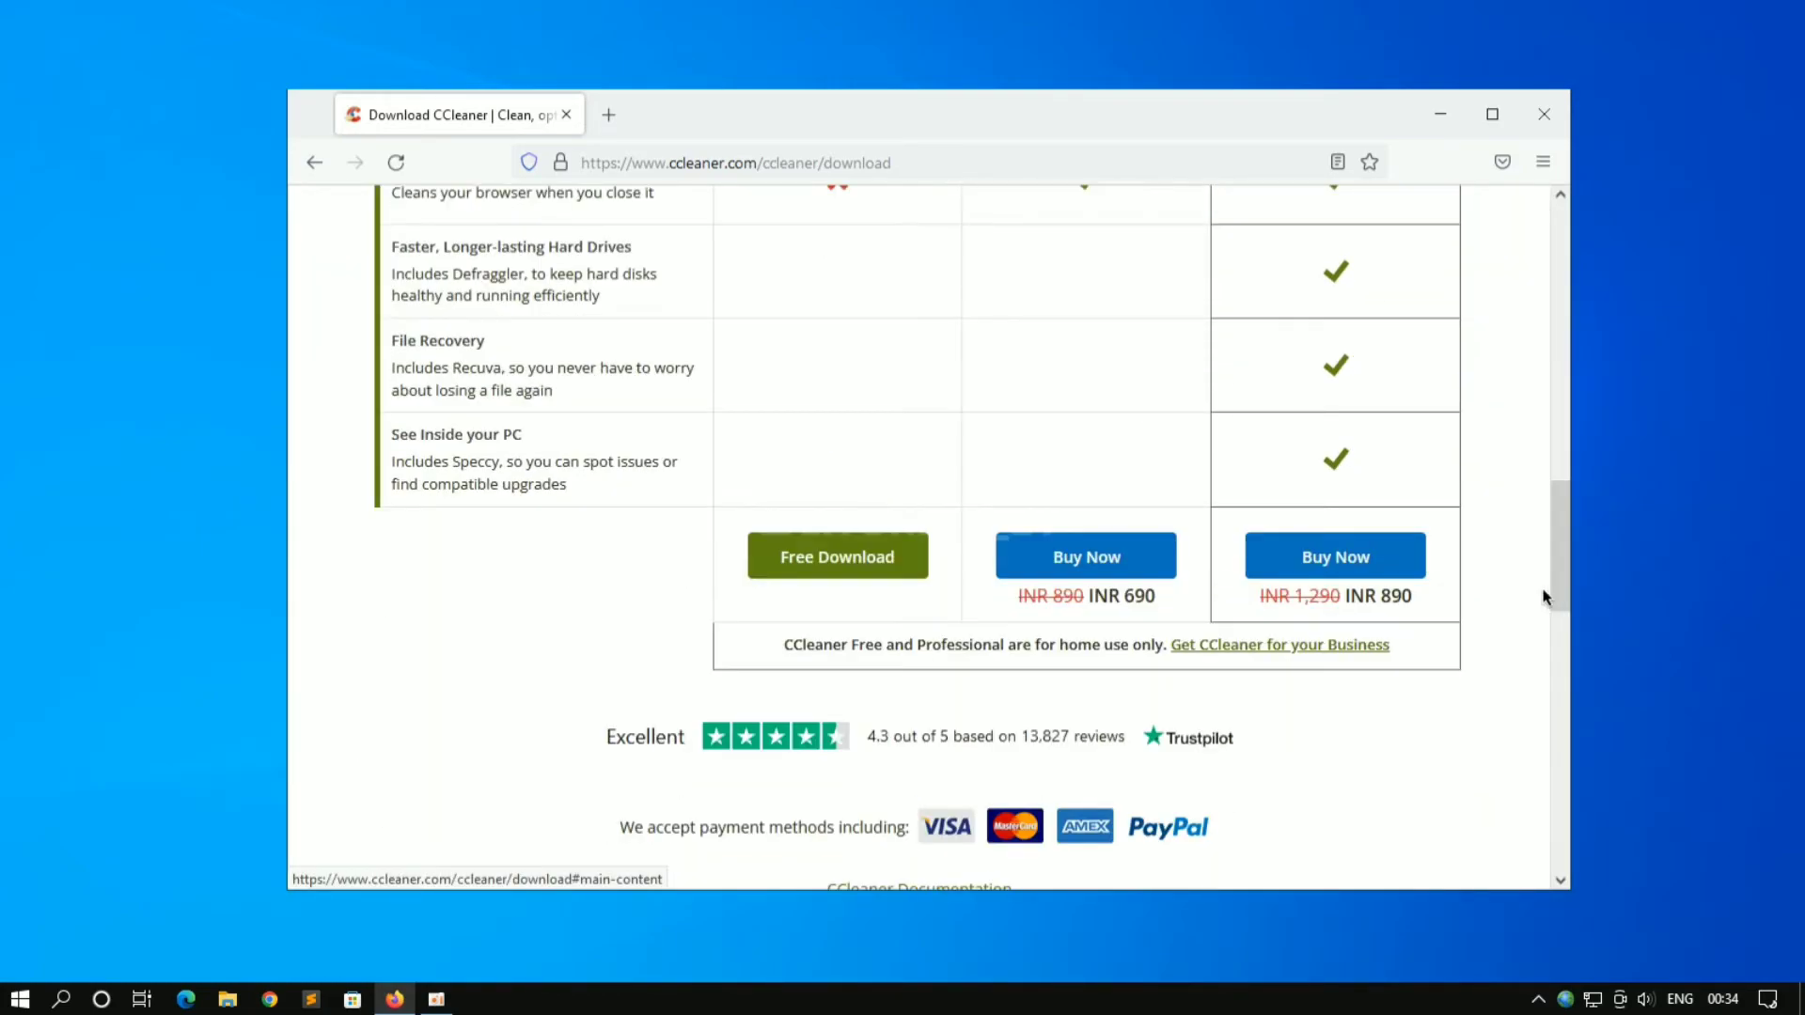
click(892, 572)
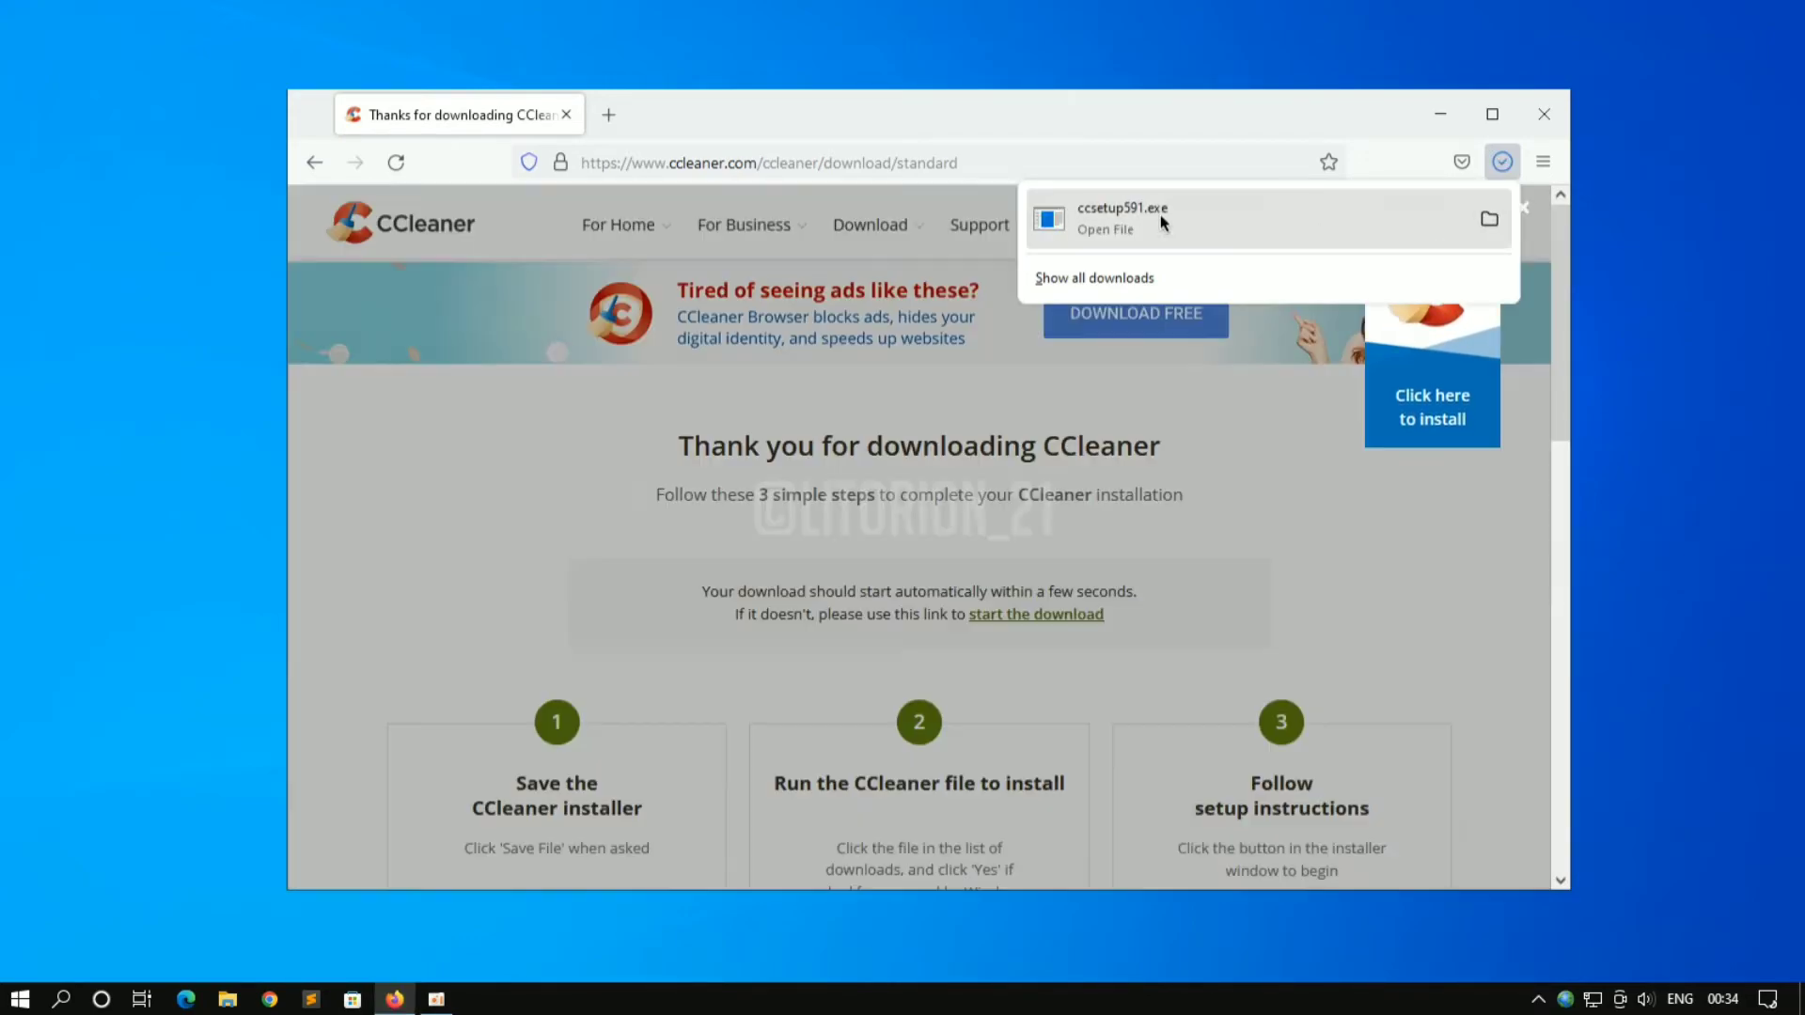
click(1405, 178)
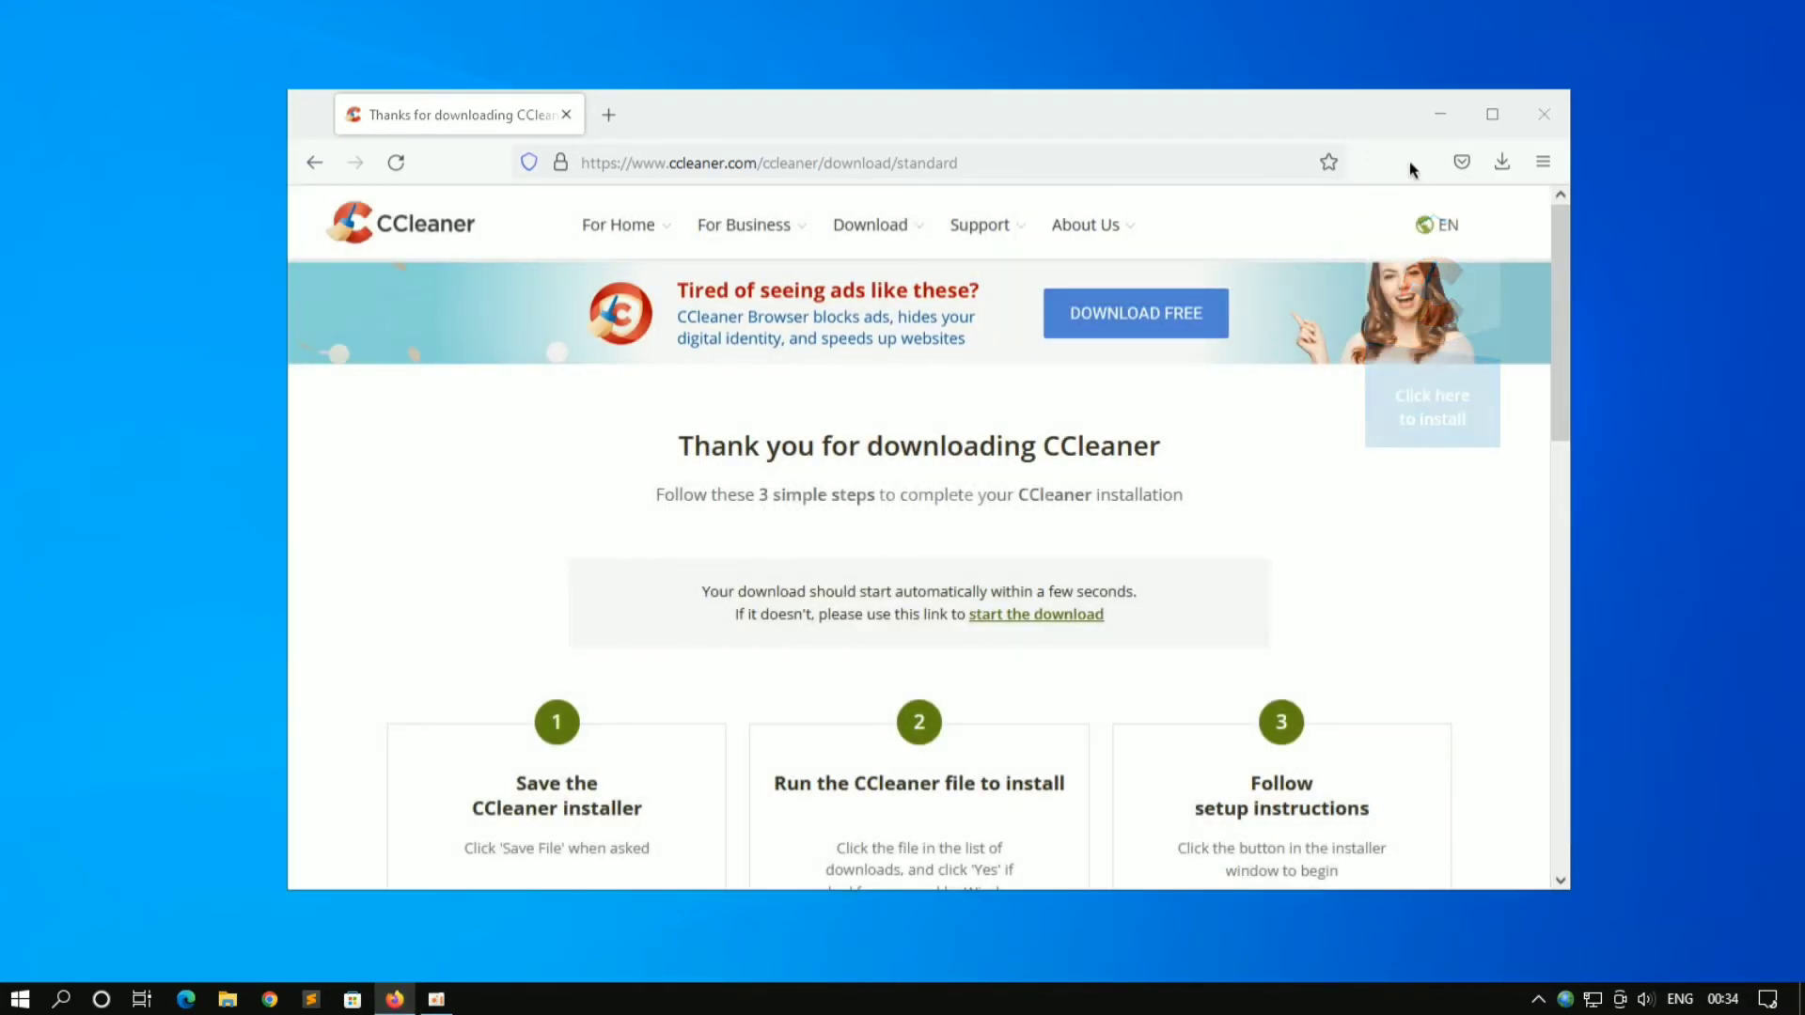
click(1448, 114)
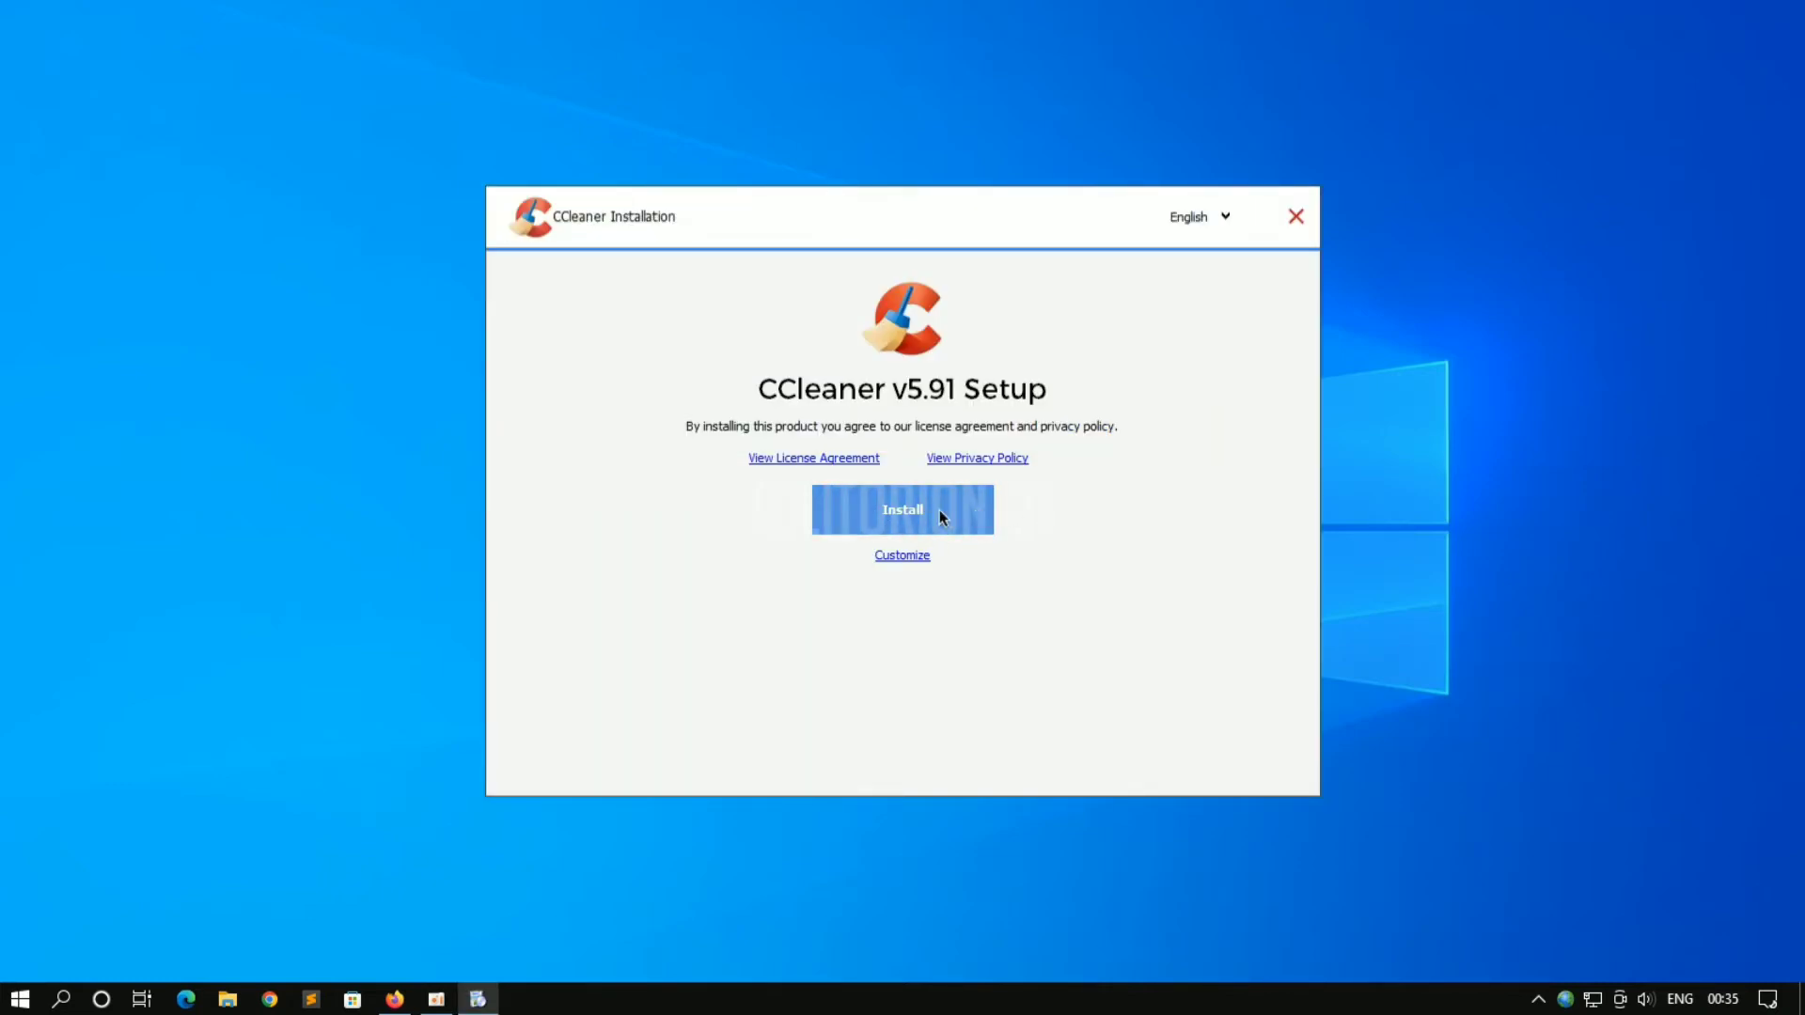
Install CCleaner v5.91 with default options and run it with viewing the release notes turned off
click(987, 528)
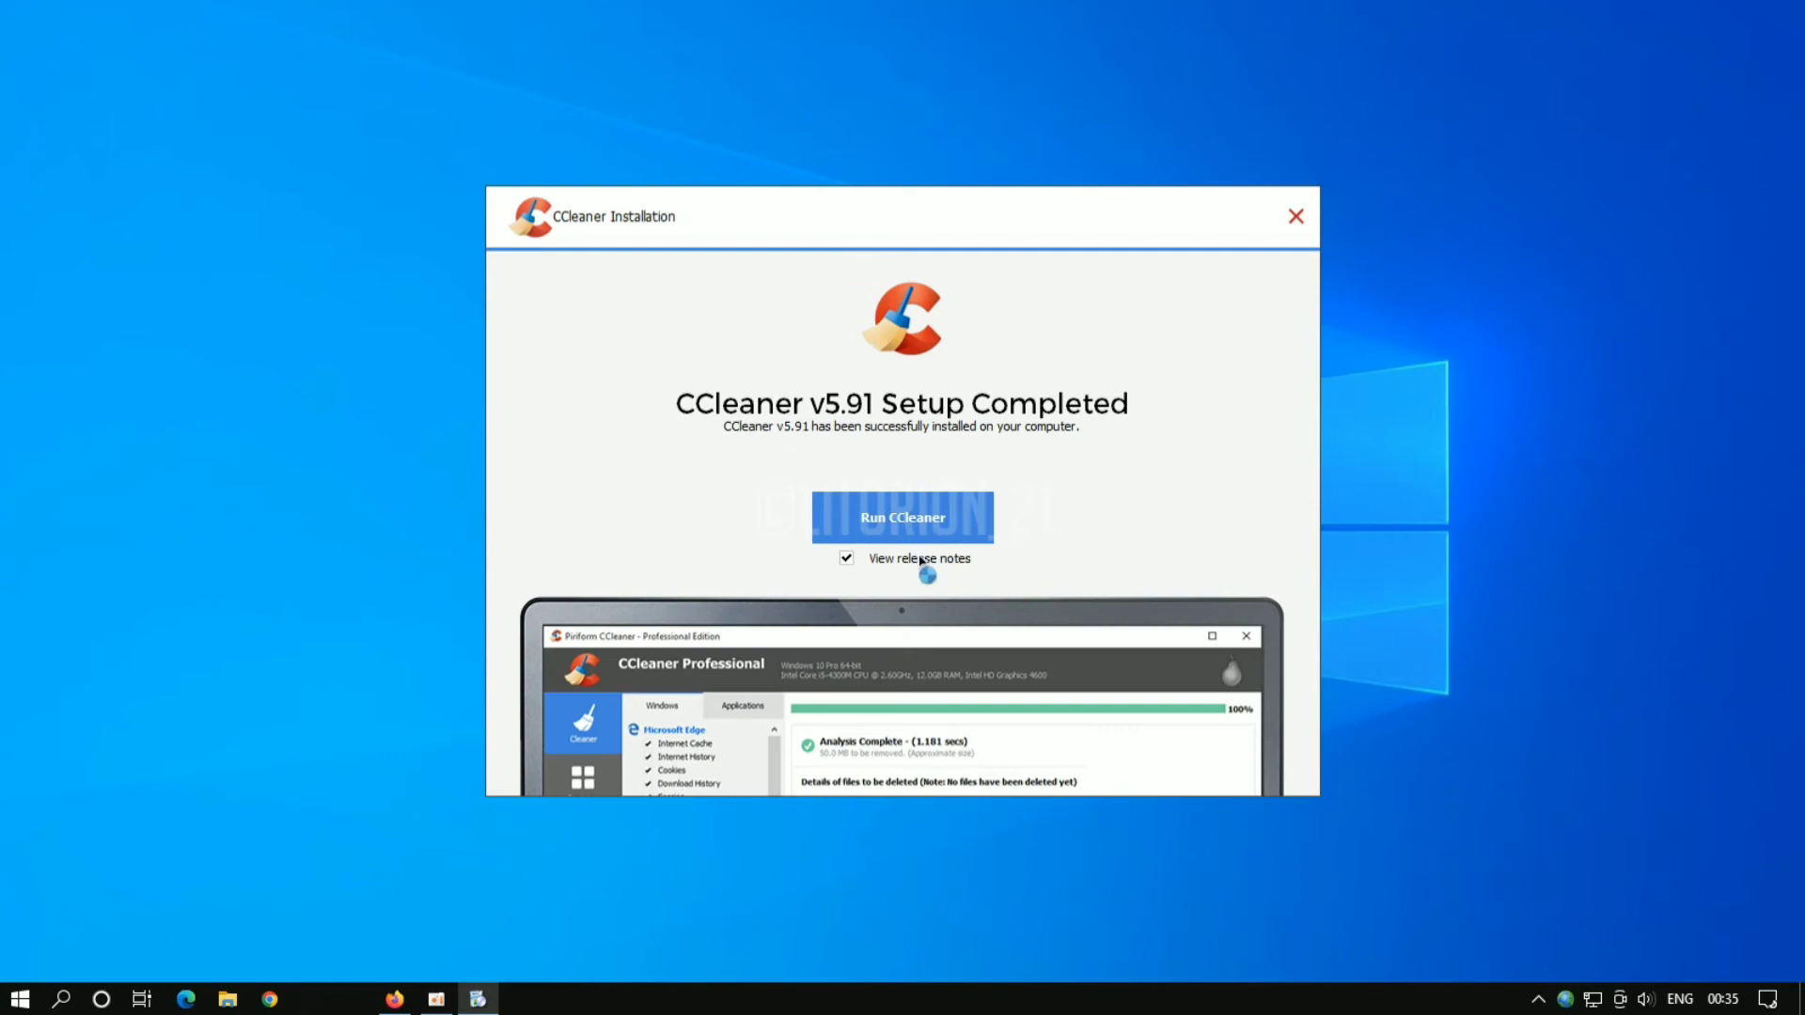
click(846, 559)
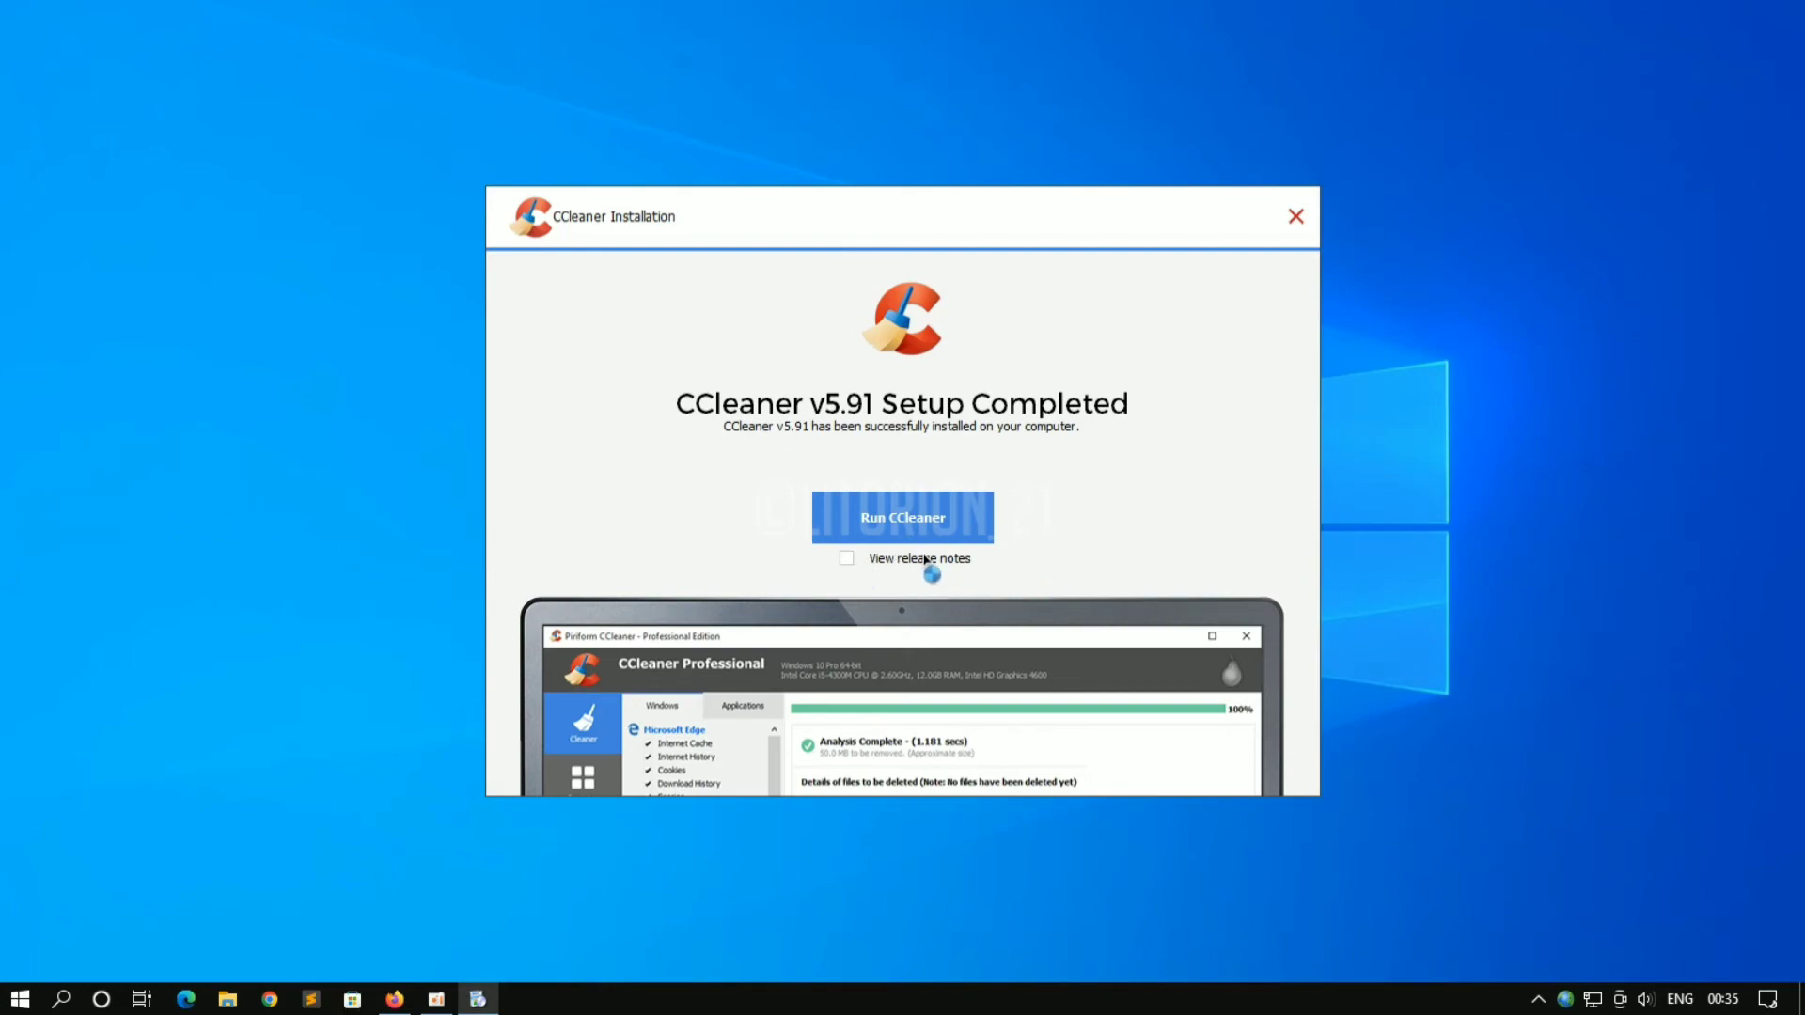
click(963, 524)
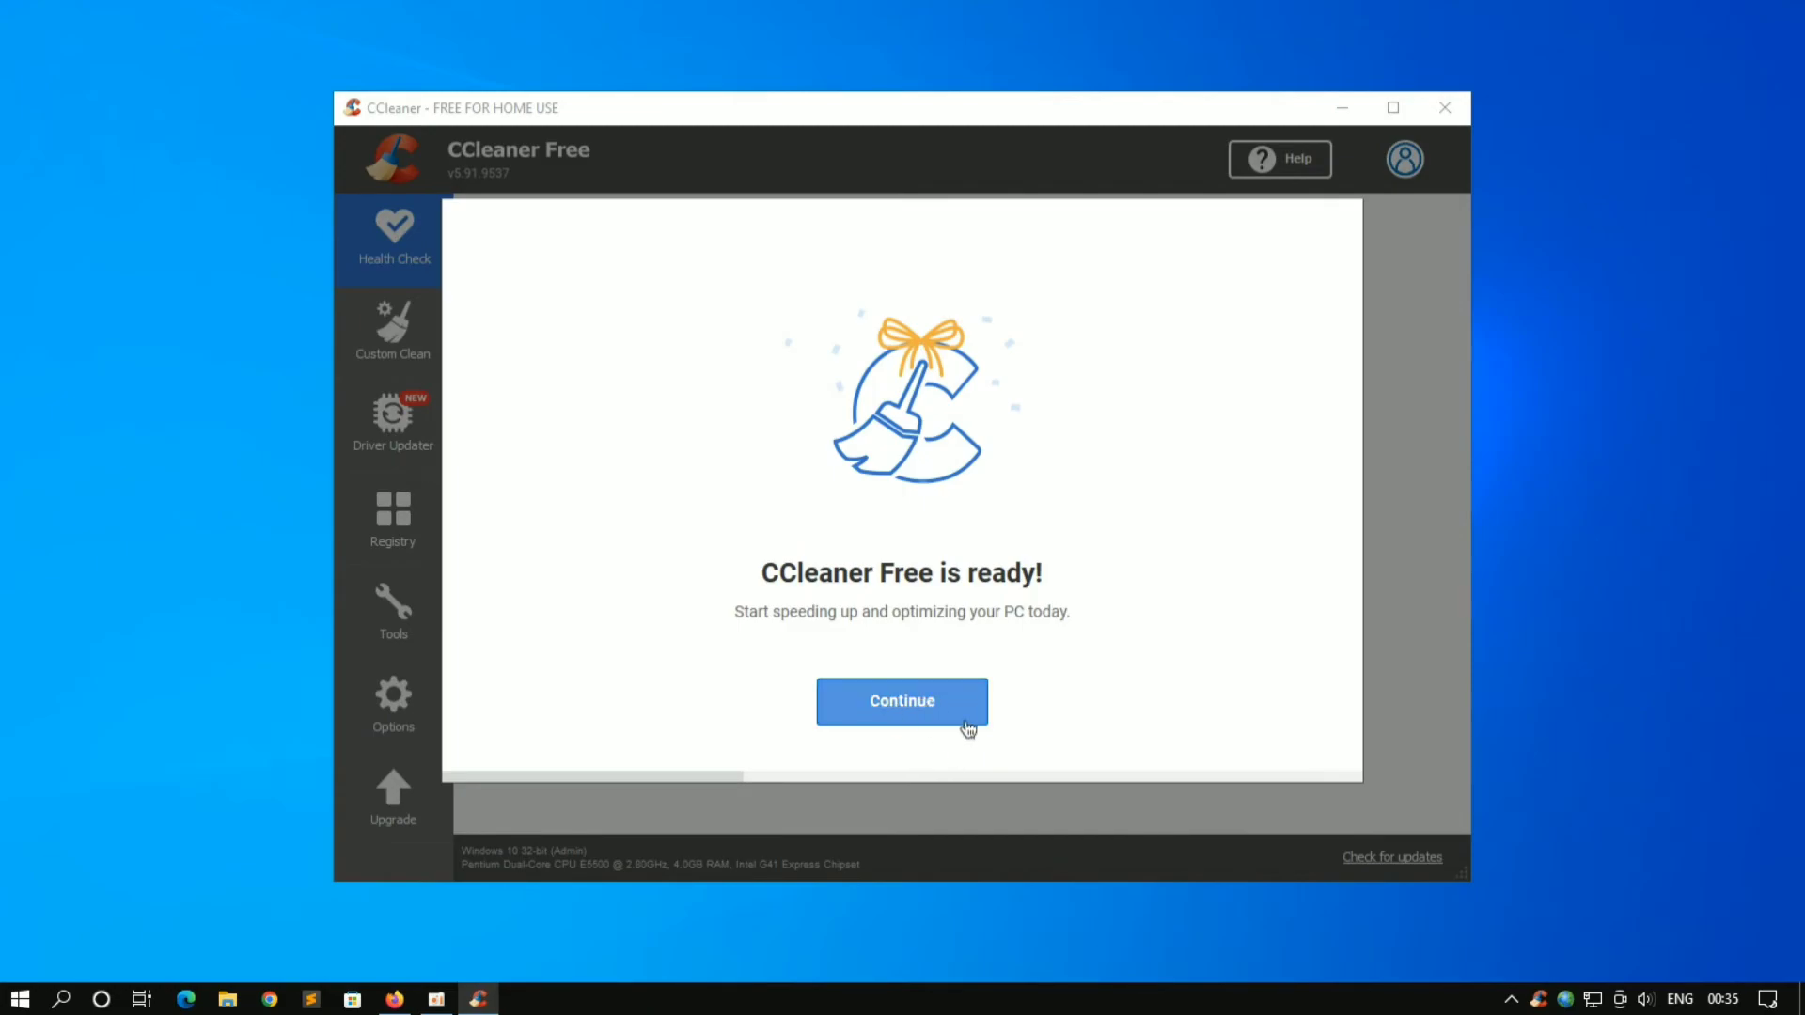
Complete CCleaner's welcome screens, declining the AVG Free Antivirus offer, and start the program
click(939, 713)
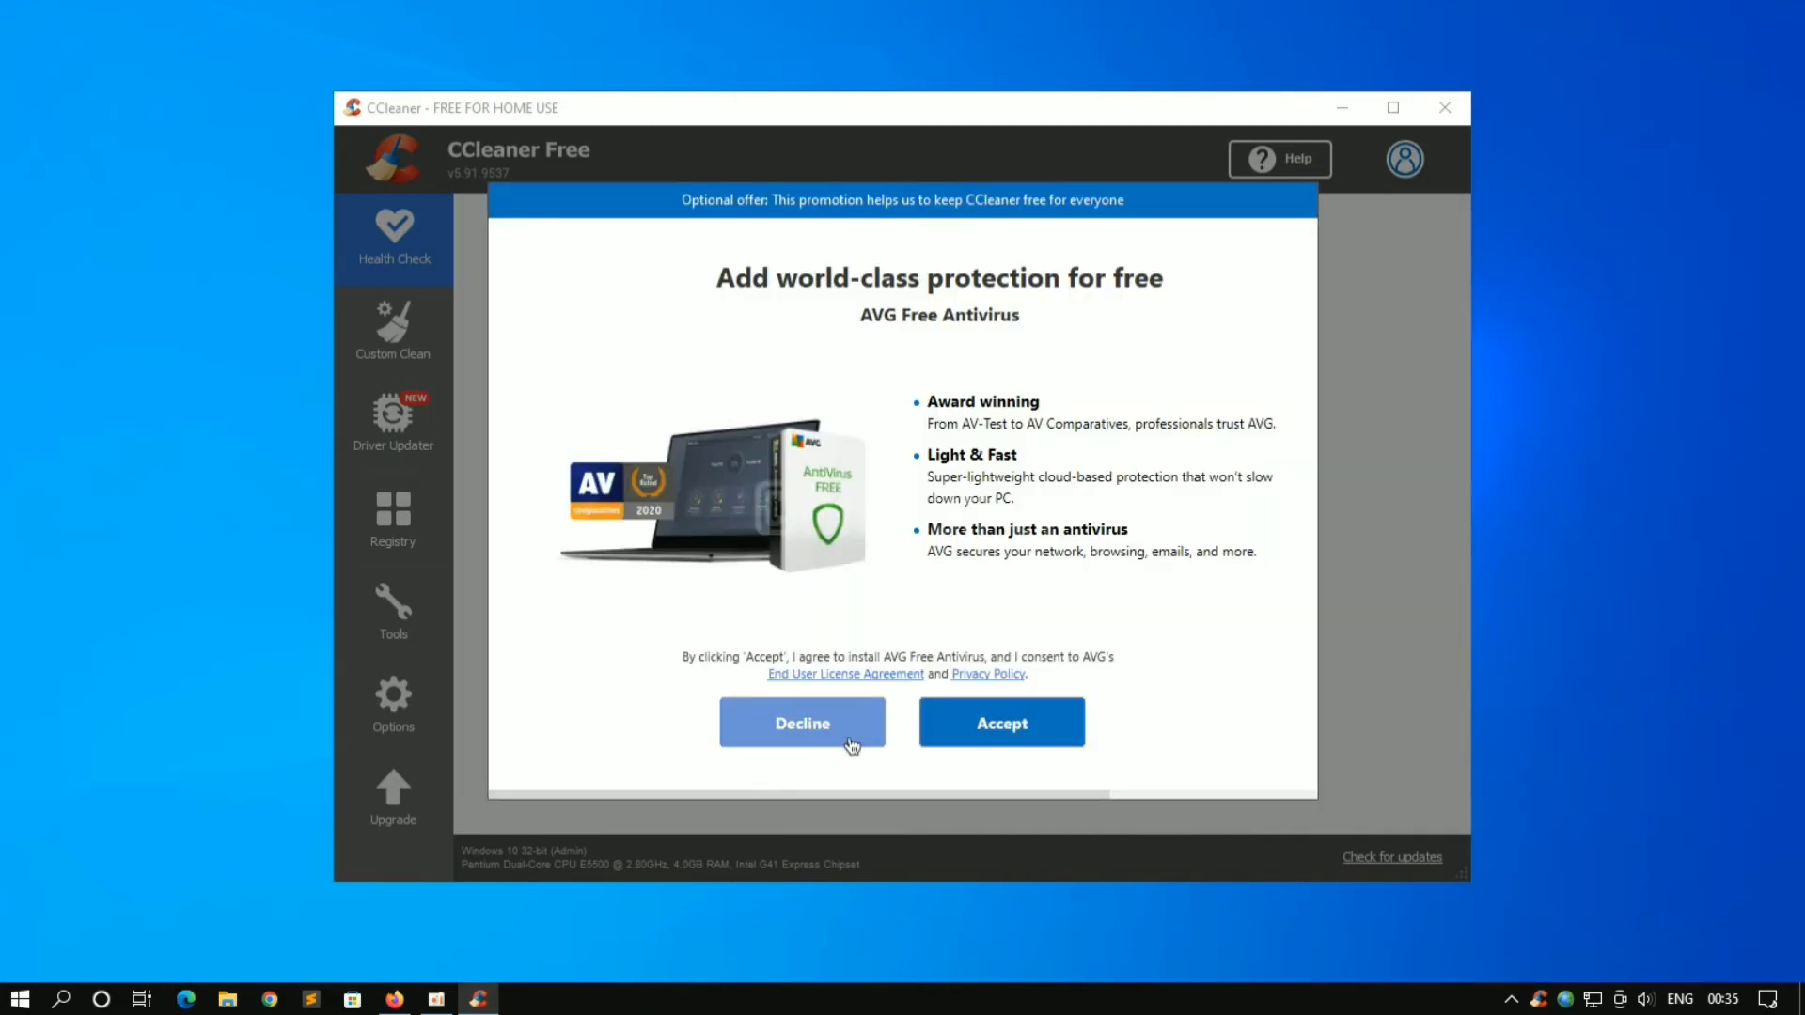
click(827, 741)
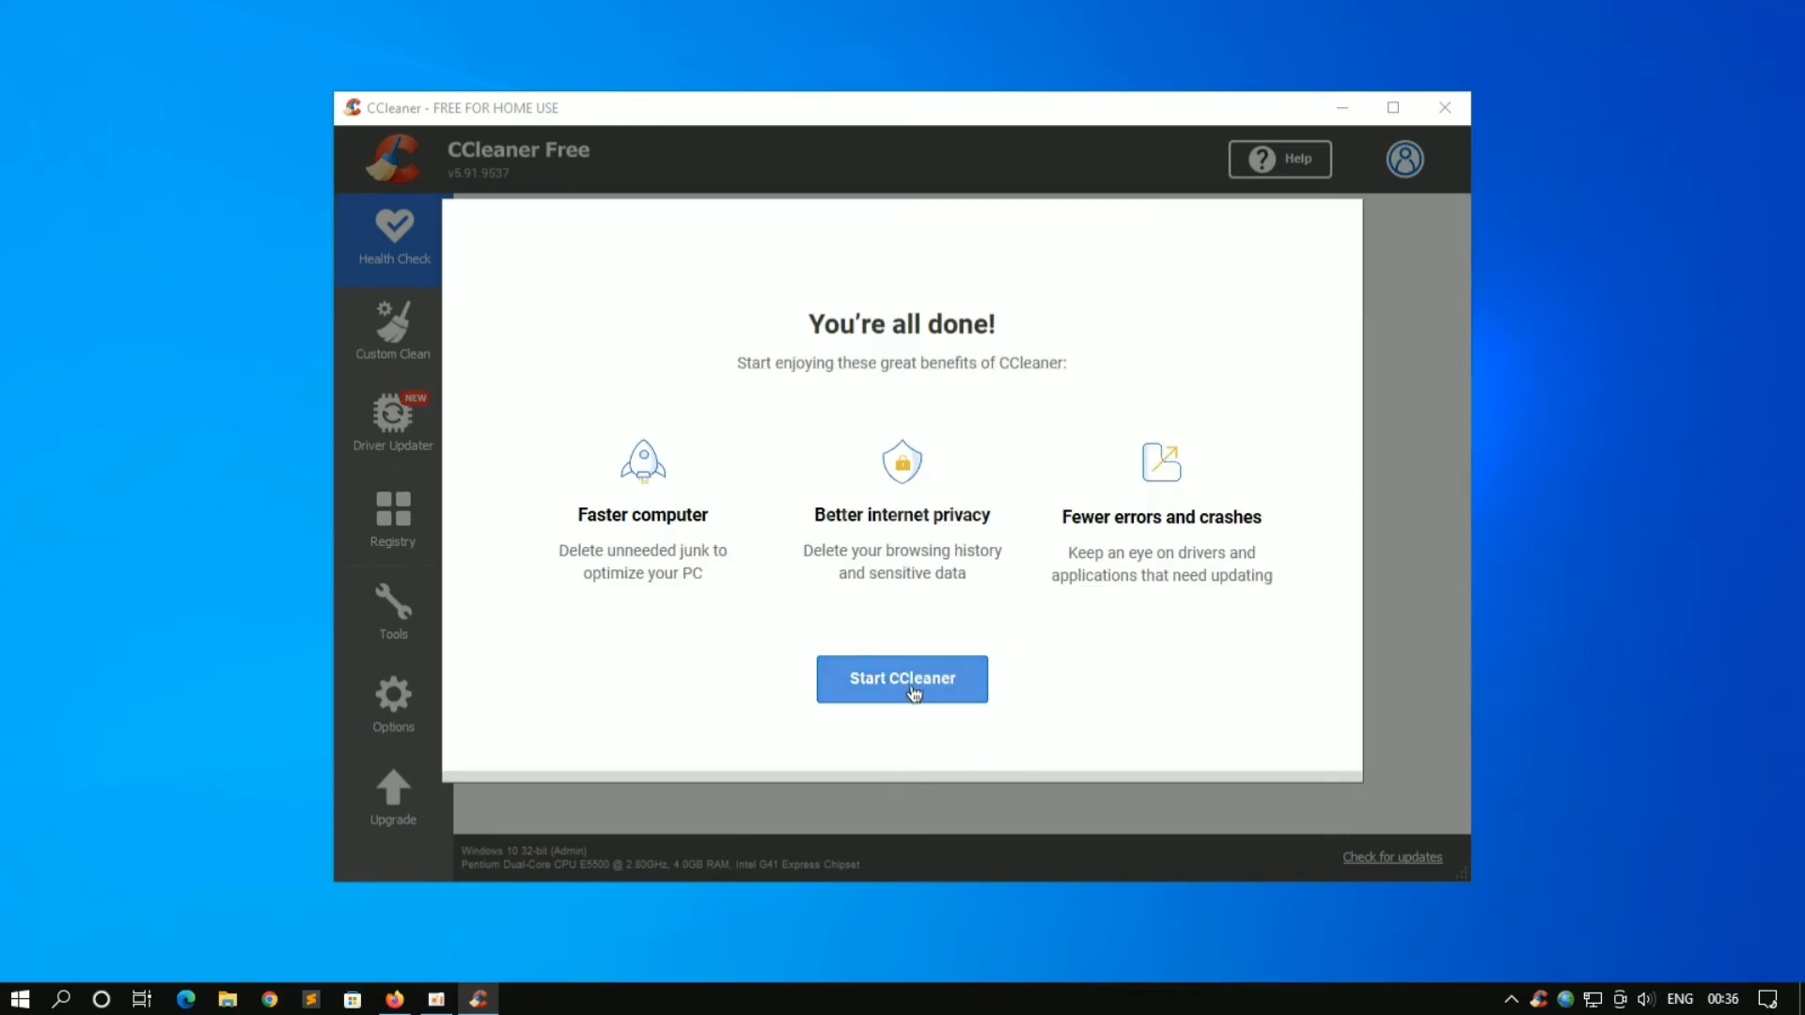
click(933, 696)
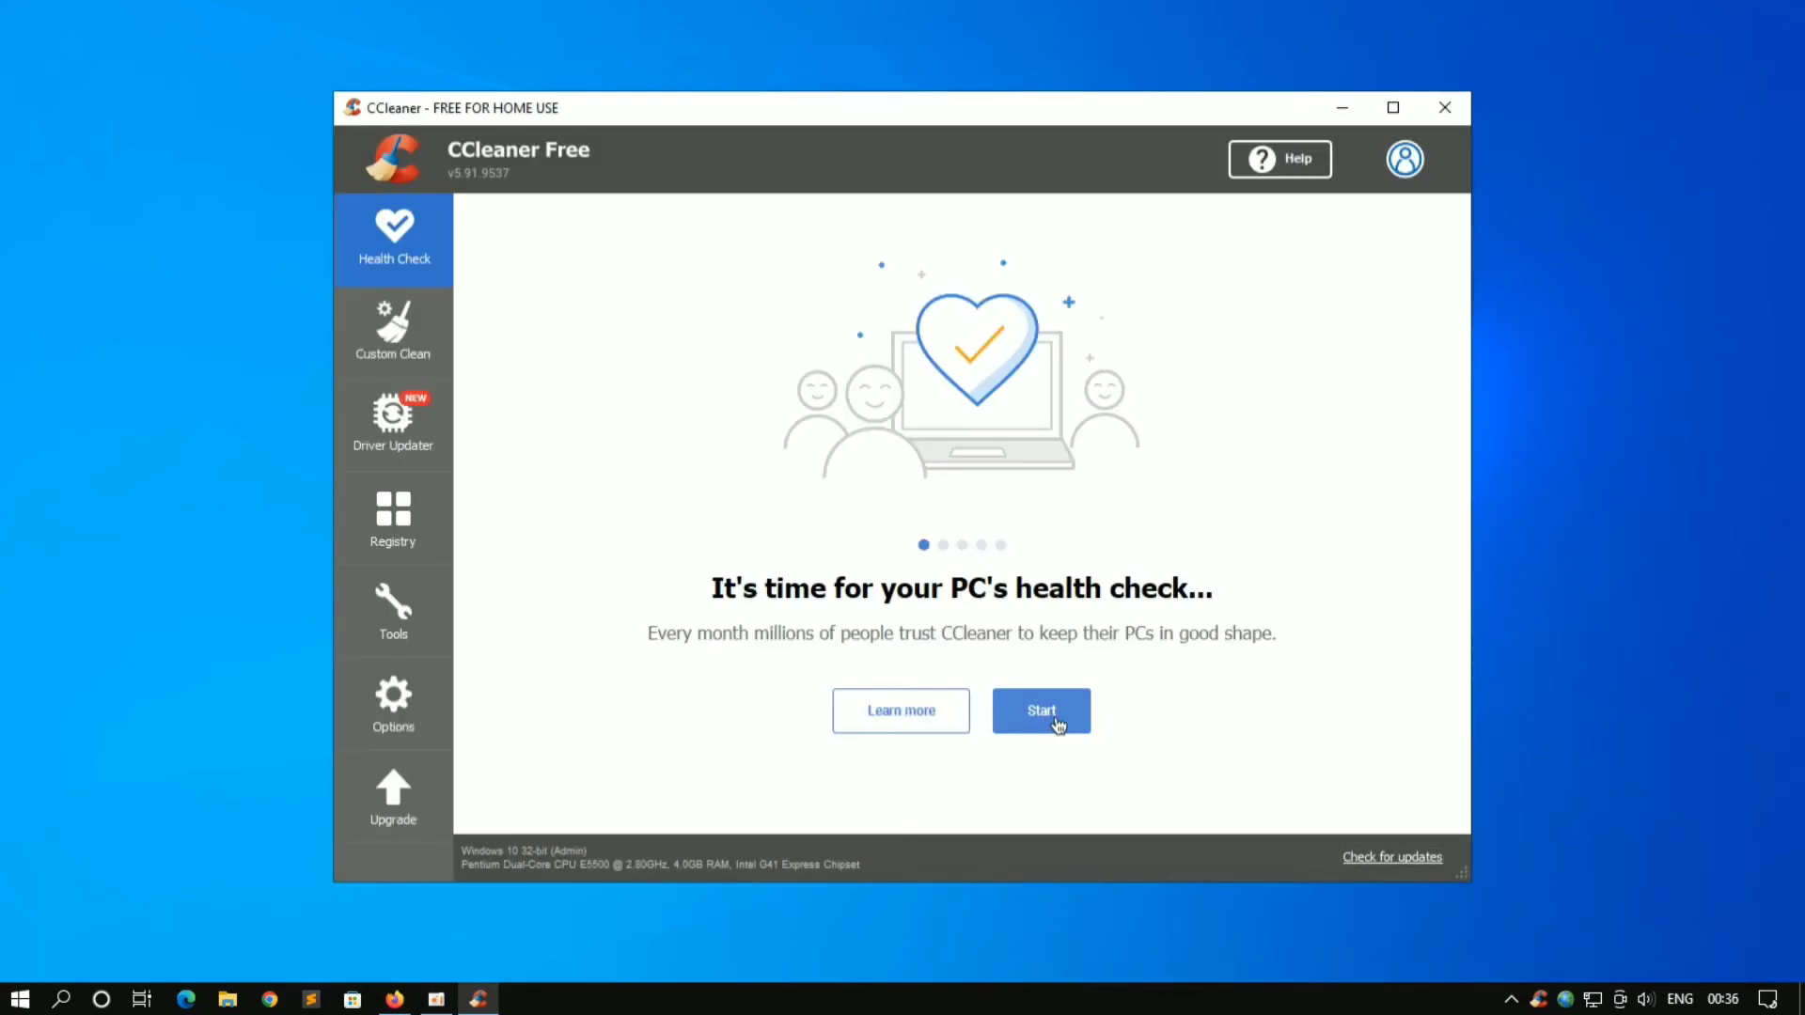
Run a Health Check with Firefox closed for analysis, fix the found issues, and close CCleaner and its Smart Cleaning notification
click(1054, 722)
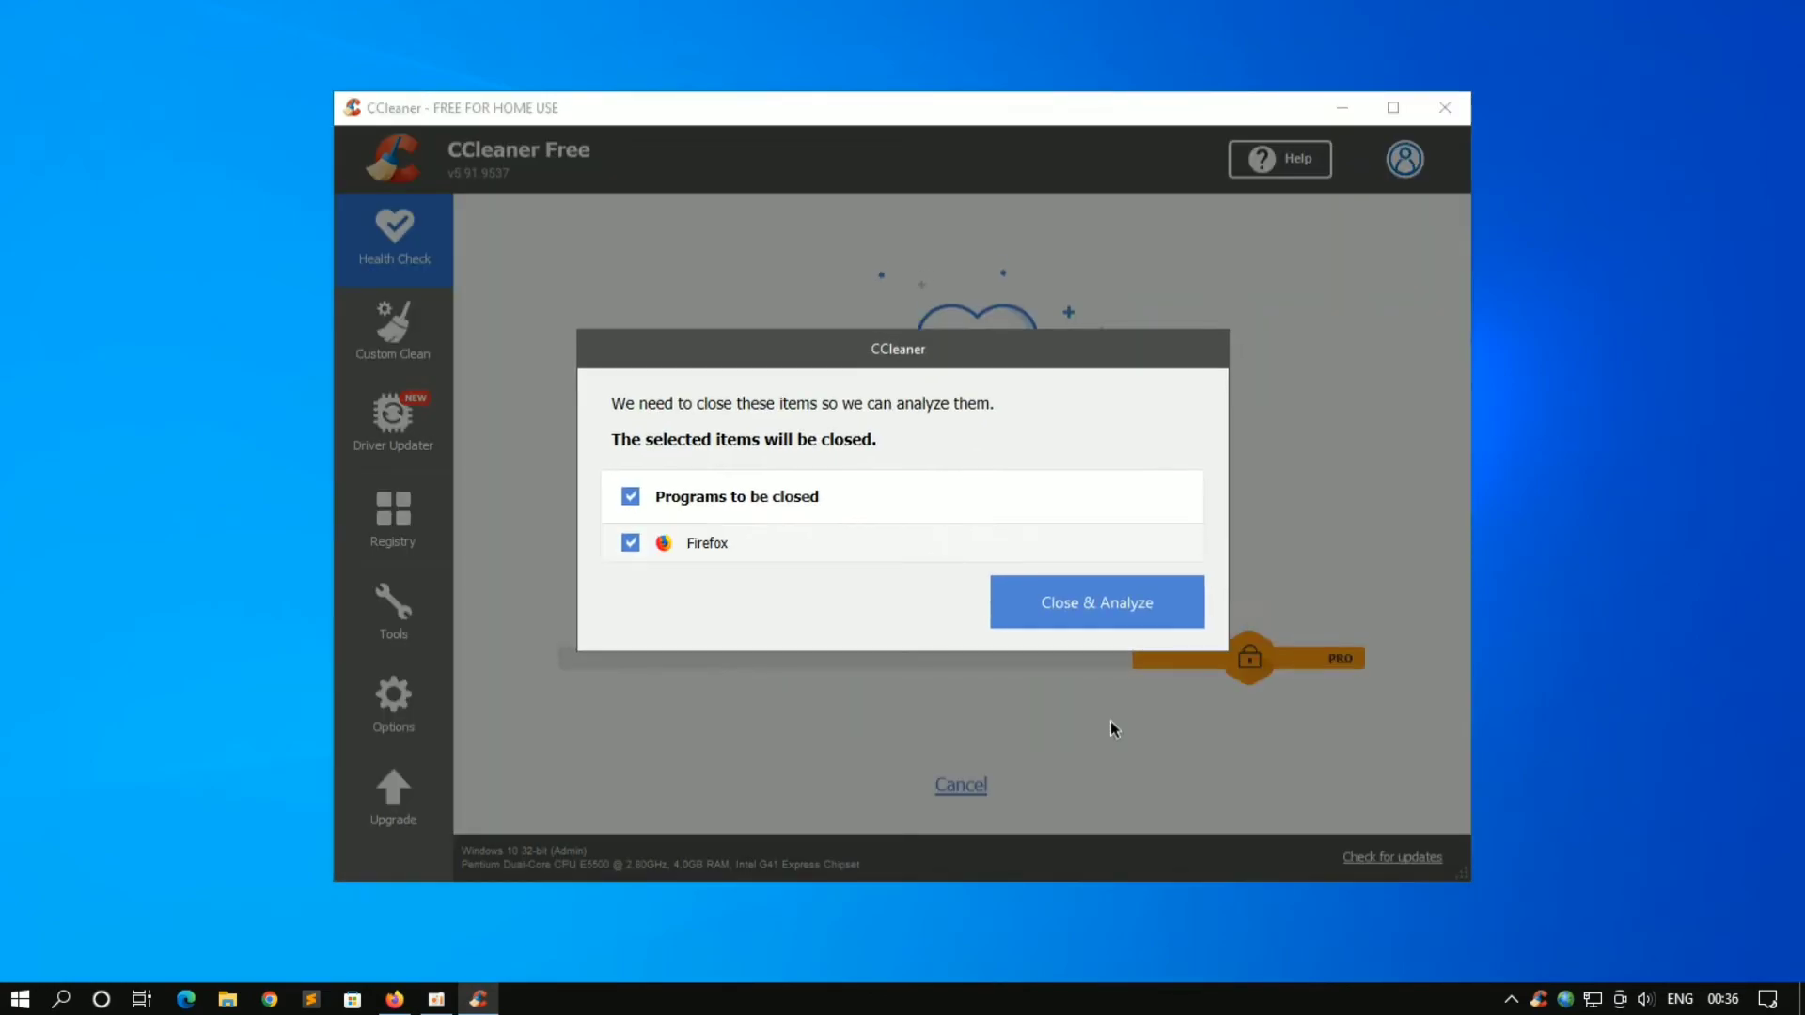
click(1119, 613)
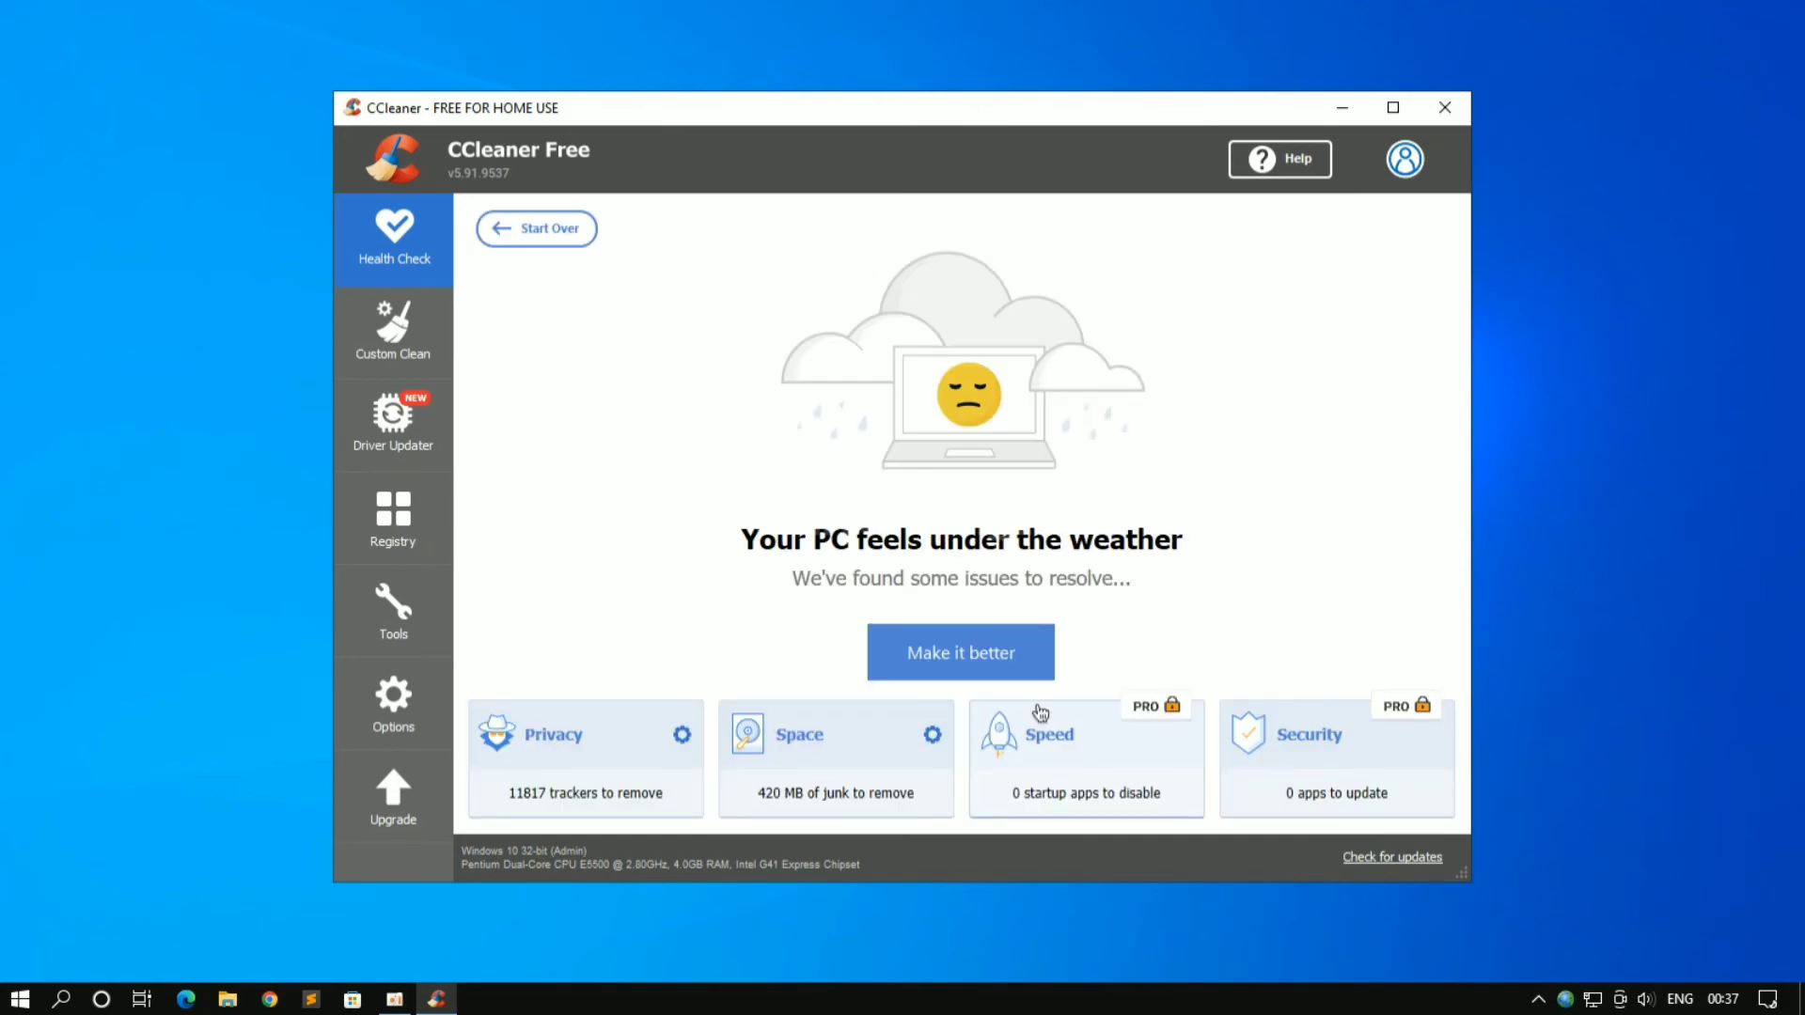
click(1034, 669)
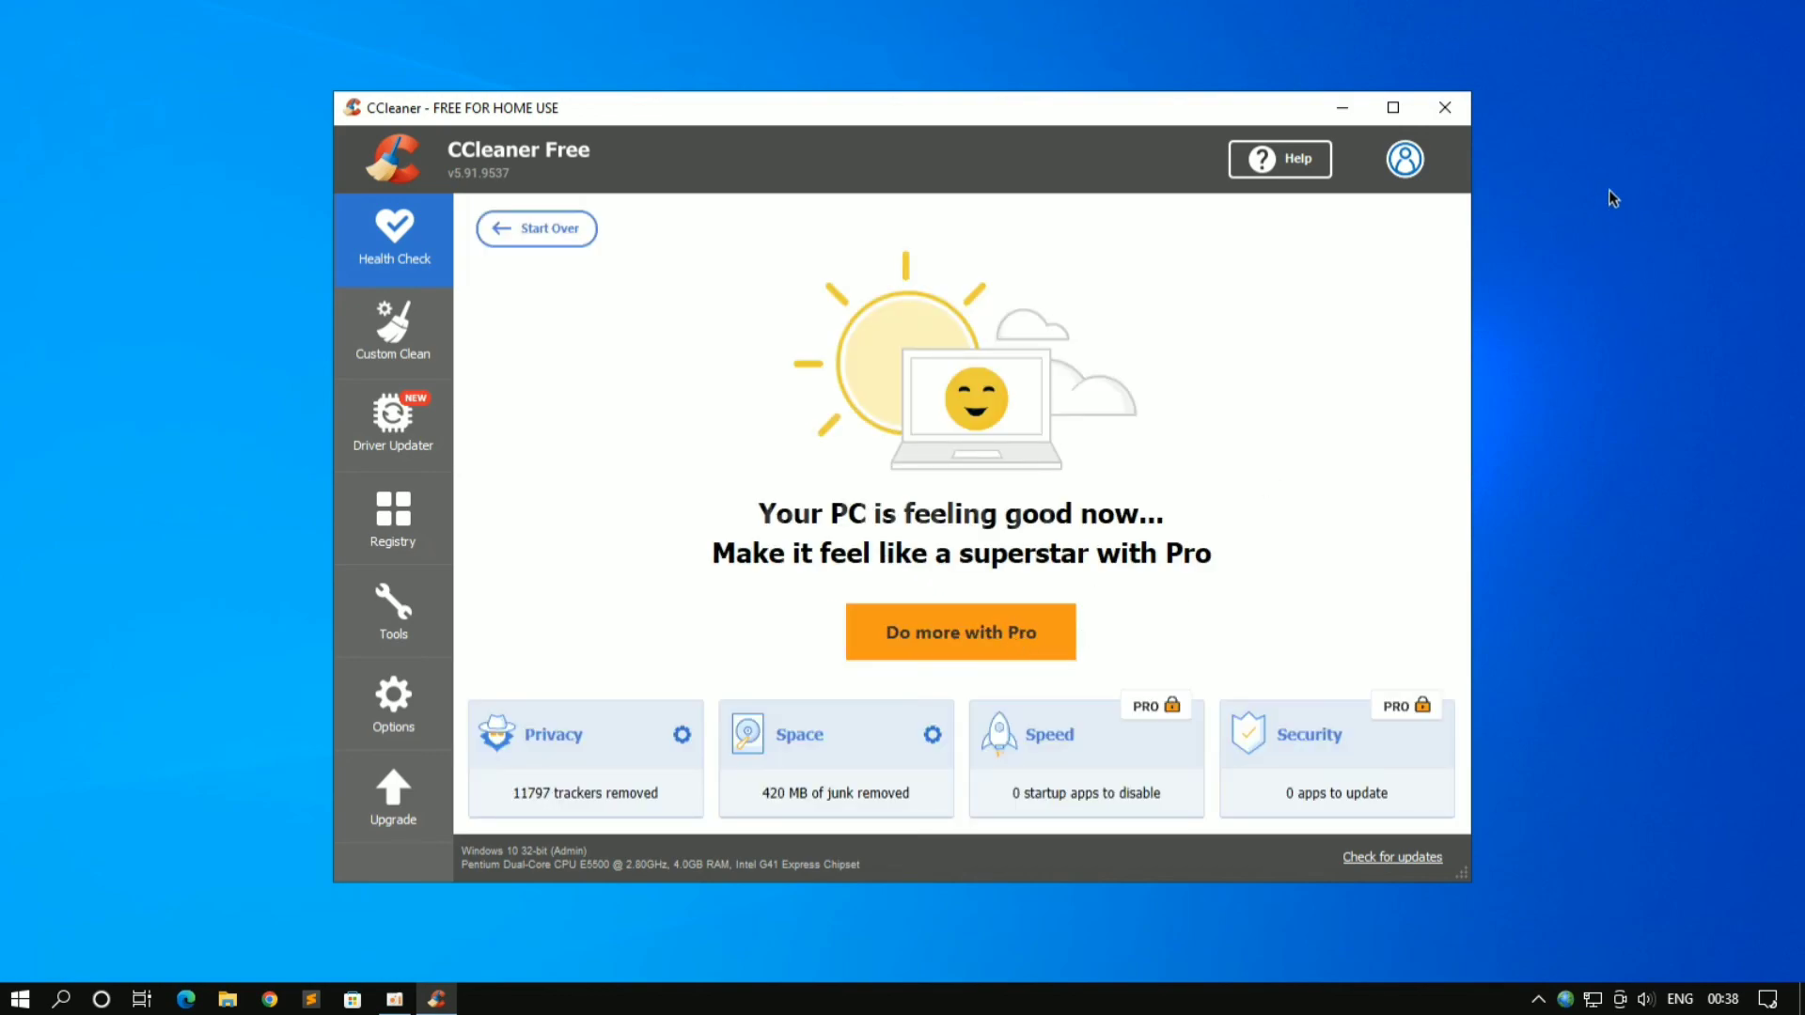
click(1449, 111)
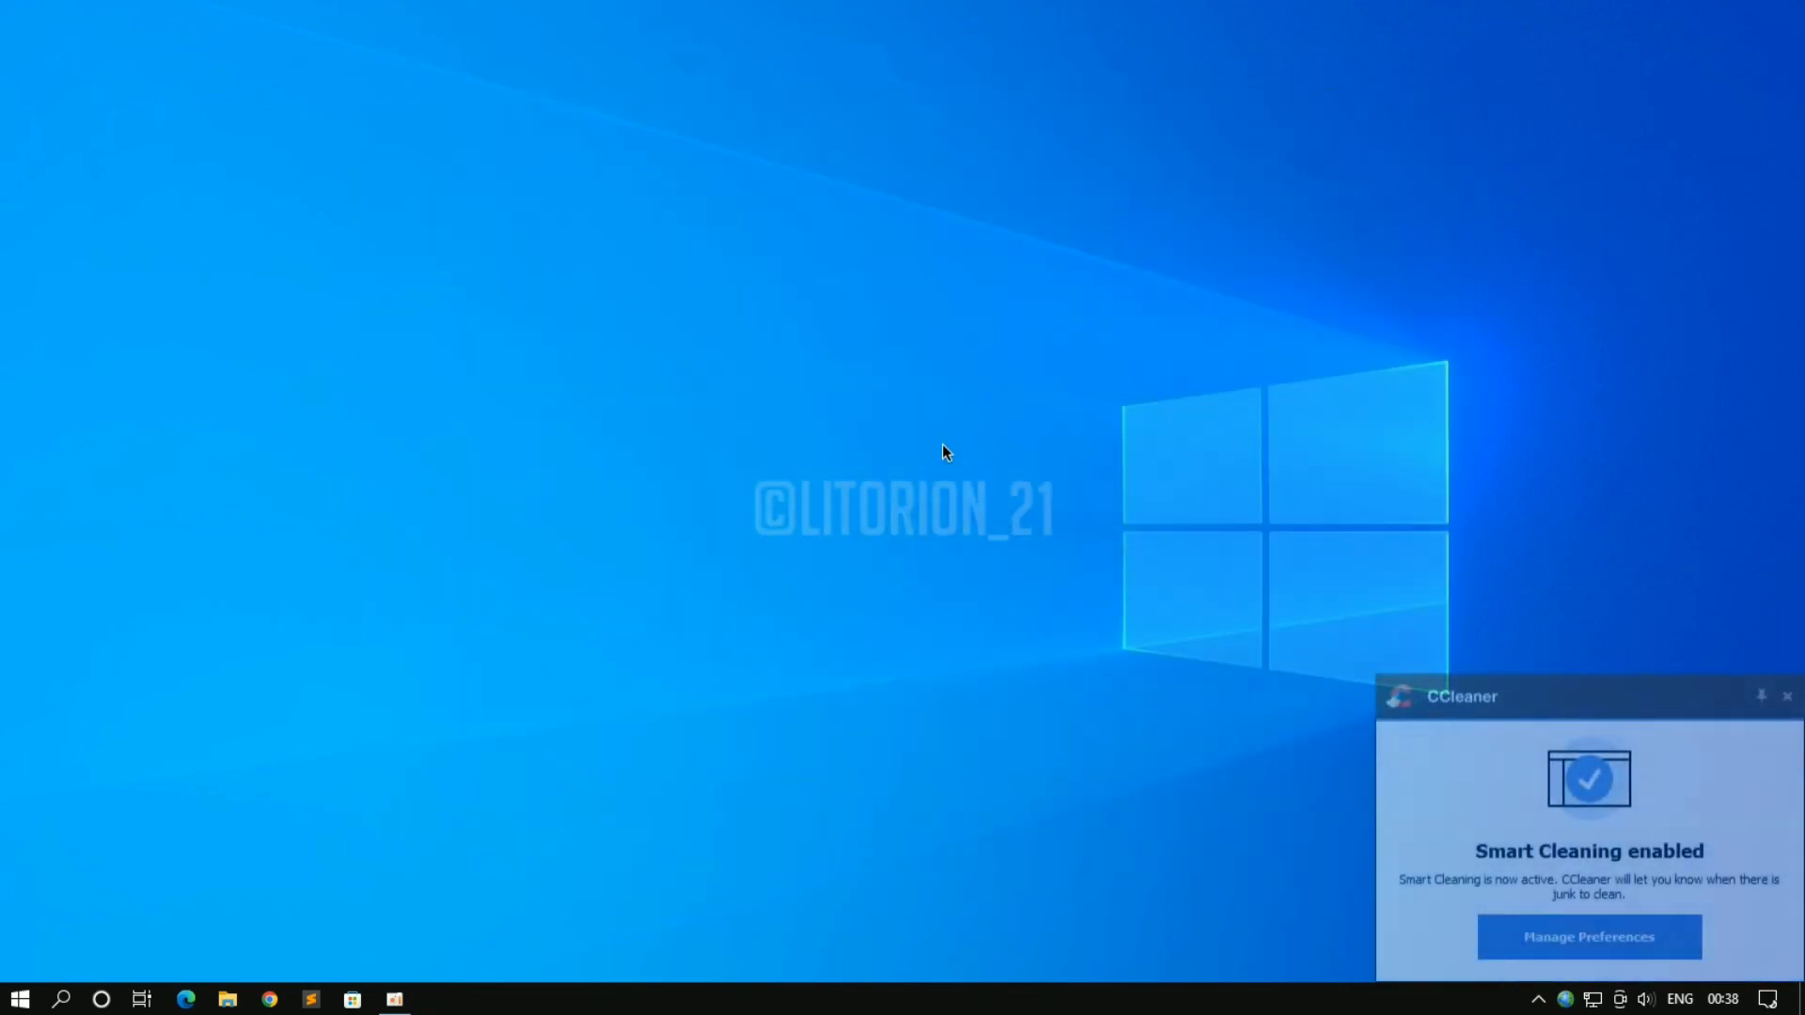
click(1785, 700)
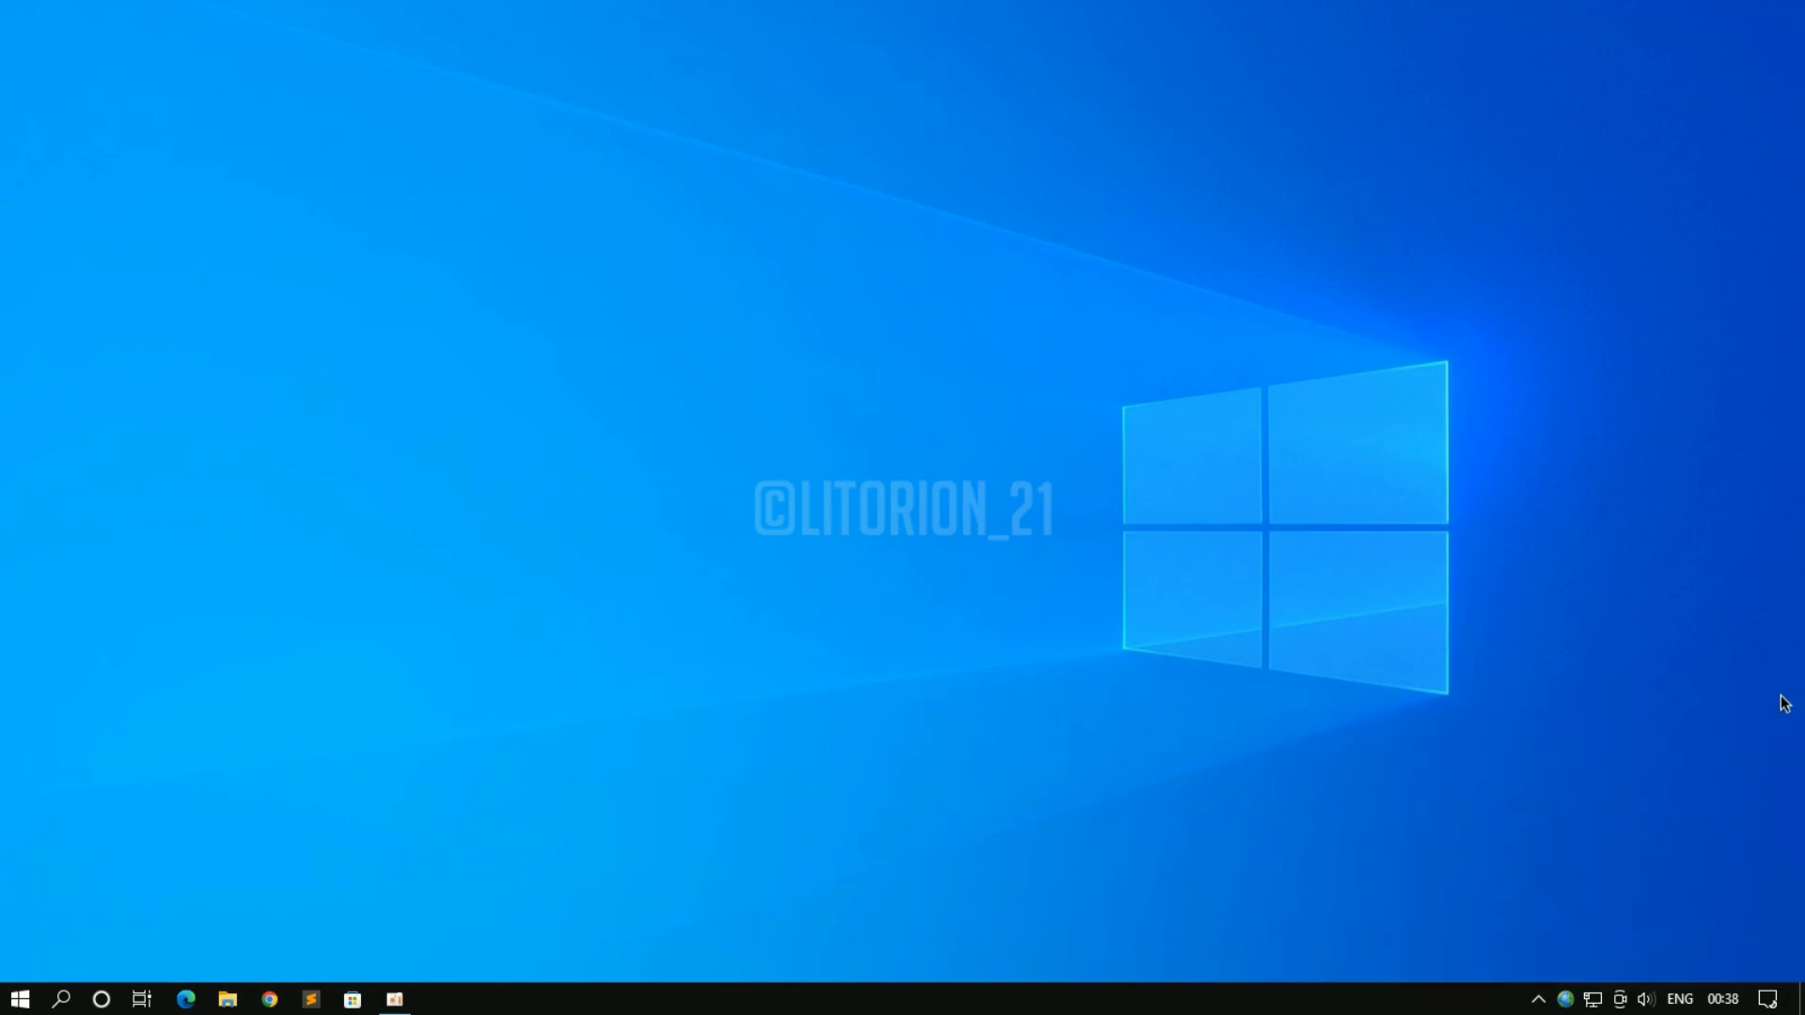